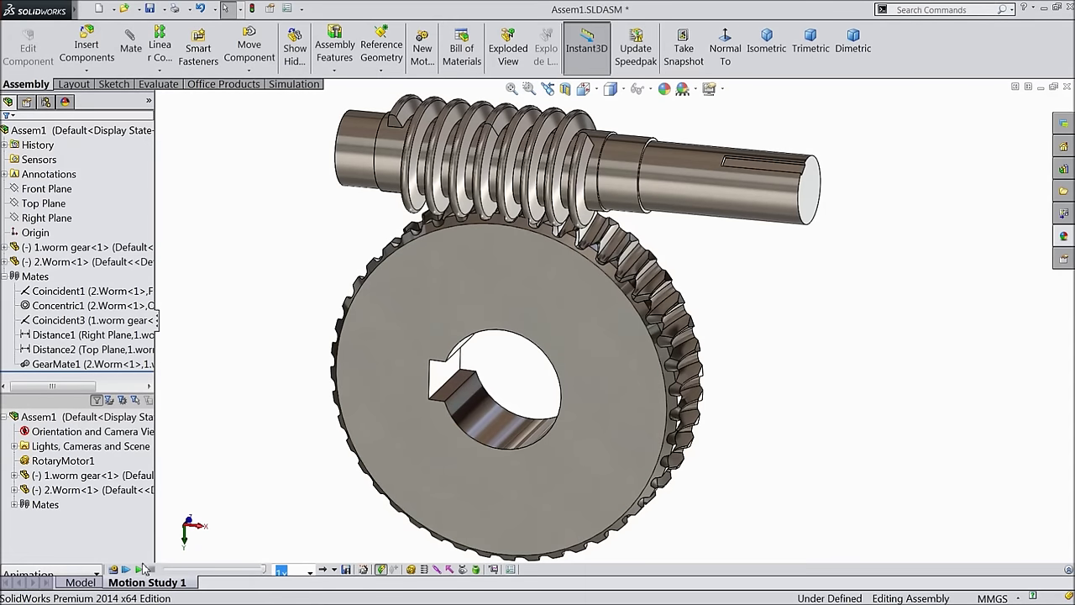
- Play the gear-and-worm motion study, then start a sketch on the new part's Front Plane
{"action": "left_click", "coordinate": [139, 569]}
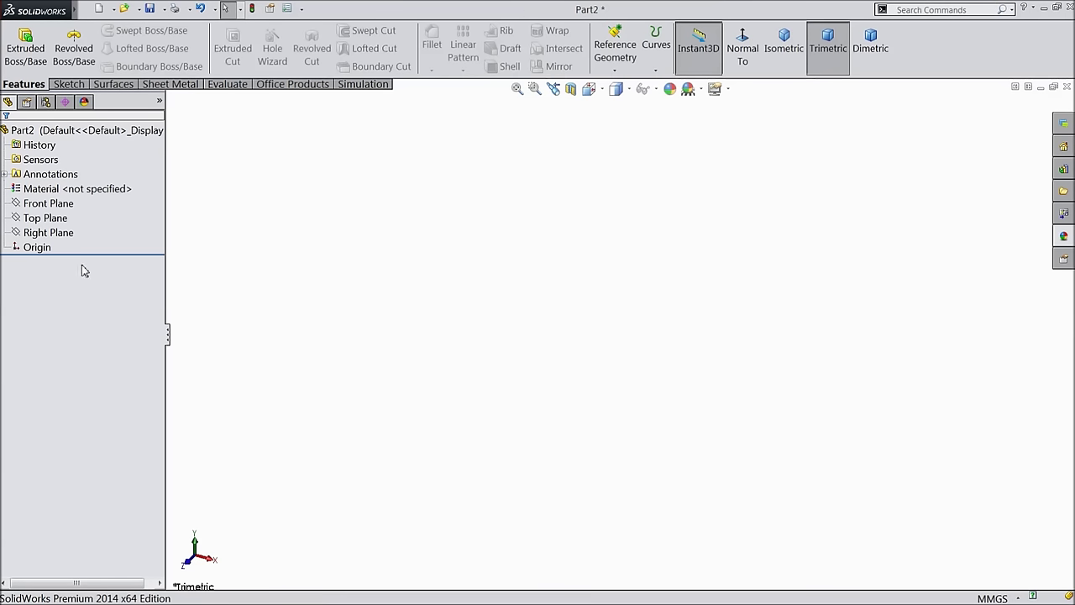
{"action": "left_click", "coordinate": [49, 203]}
{"action": "left_click", "coordinate": [49, 190]}
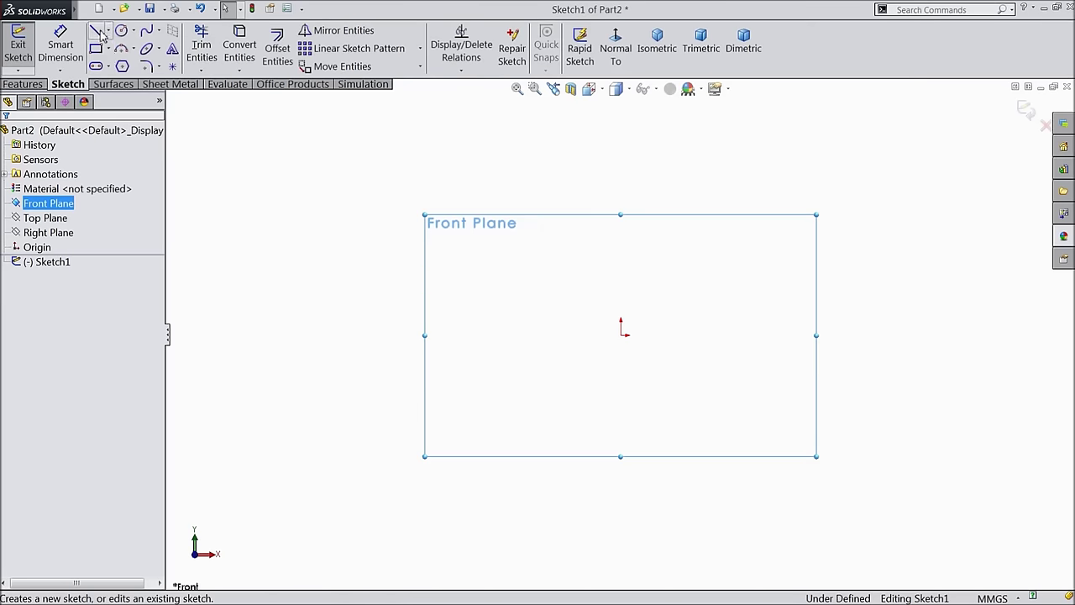
{"action": "left_click", "coordinate": [96, 30]}
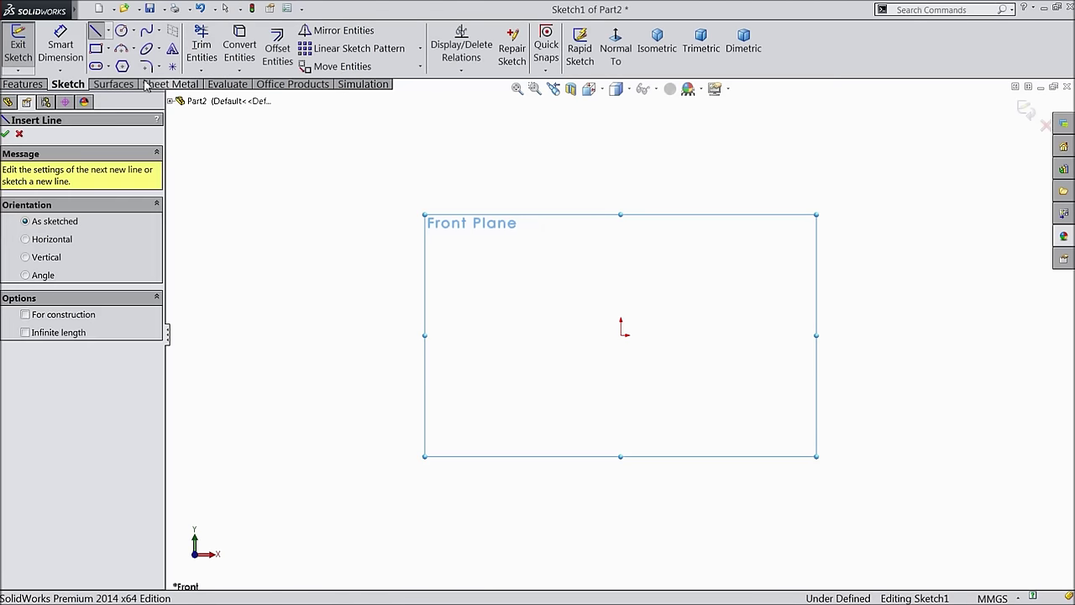
- Draw the long bottom line, left edge, first step and top edge of the profile below the origin
{"action": "left_click", "coordinate": [946, 414]}
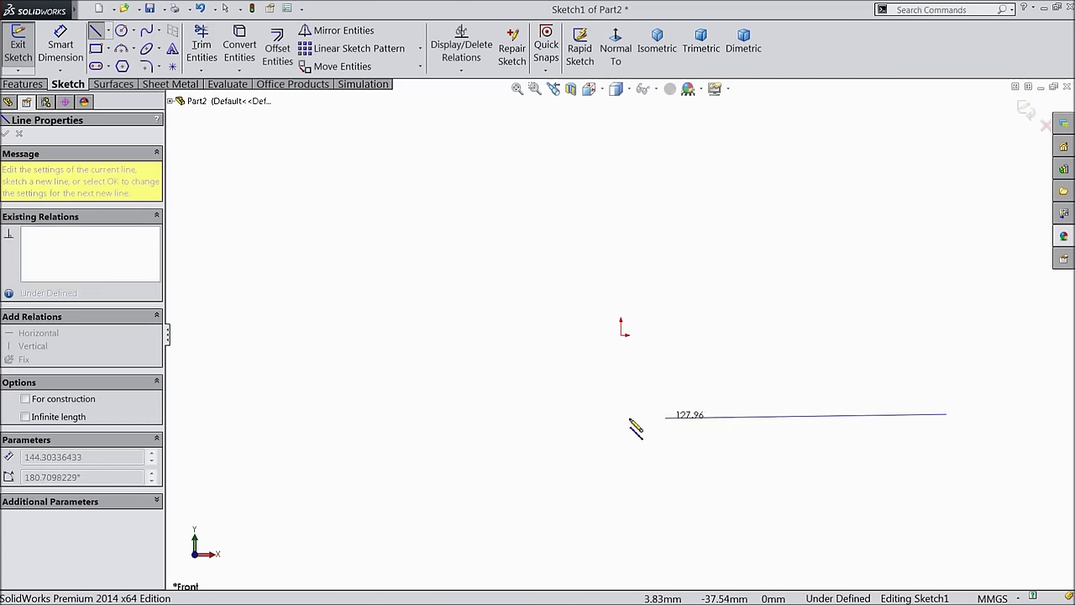
{"action": "left_click", "coordinate": [412, 414]}
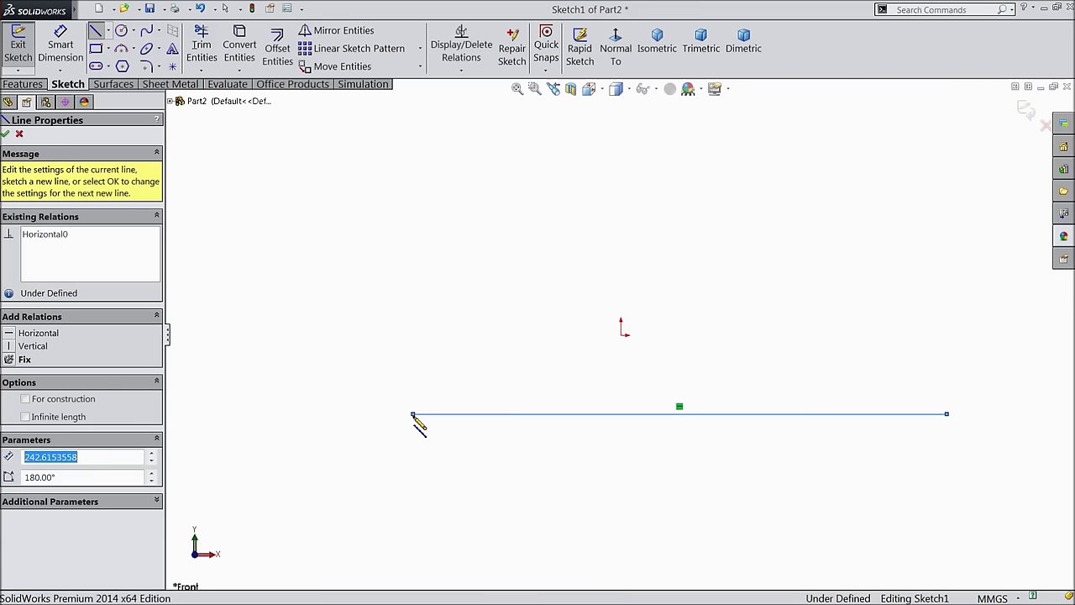
{"action": "left_click", "coordinate": [412, 373]}
{"action": "left_click", "coordinate": [486, 373]}
{"action": "left_click", "coordinate": [487, 362]}
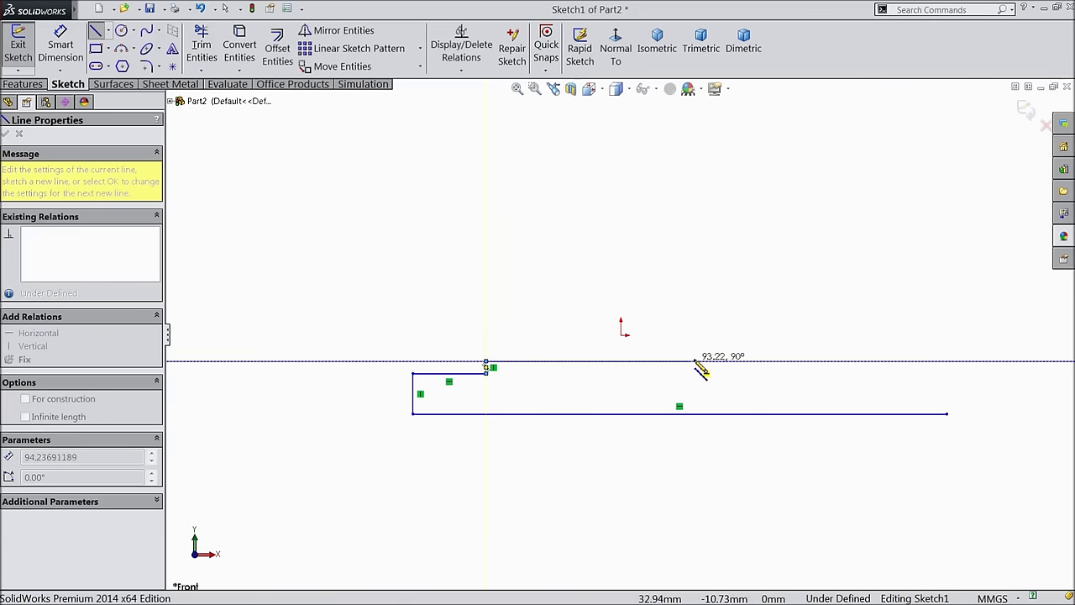
{"action": "left_click", "coordinate": [699, 361]}
- Add the right-hand steps down to the bottom line to close the outline, then end the Line tool
{"action": "left_click", "coordinate": [699, 373]}
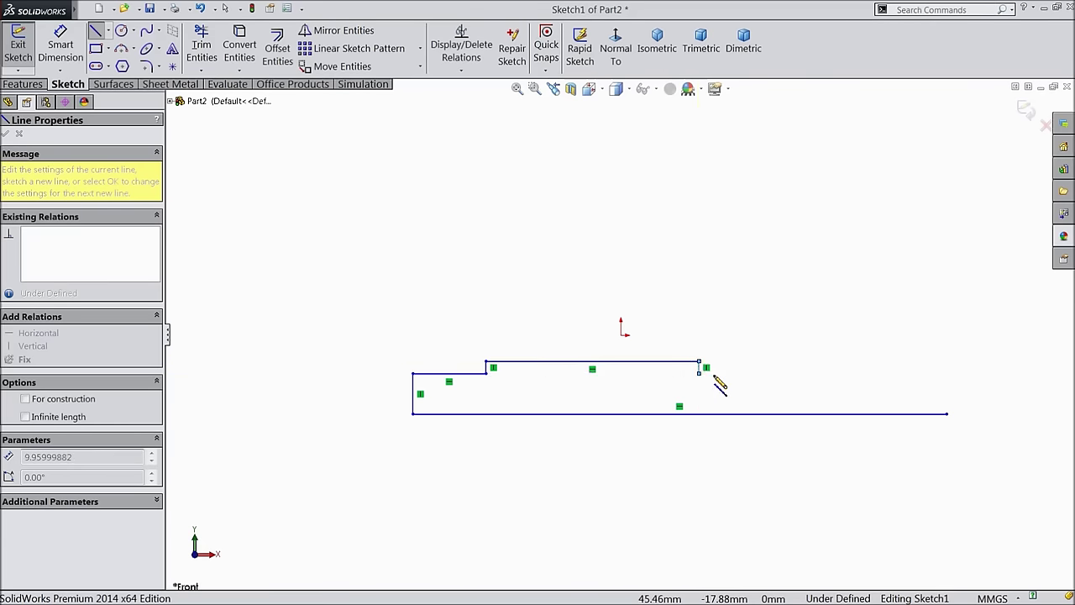
{"action": "left_click", "coordinate": [772, 373]}
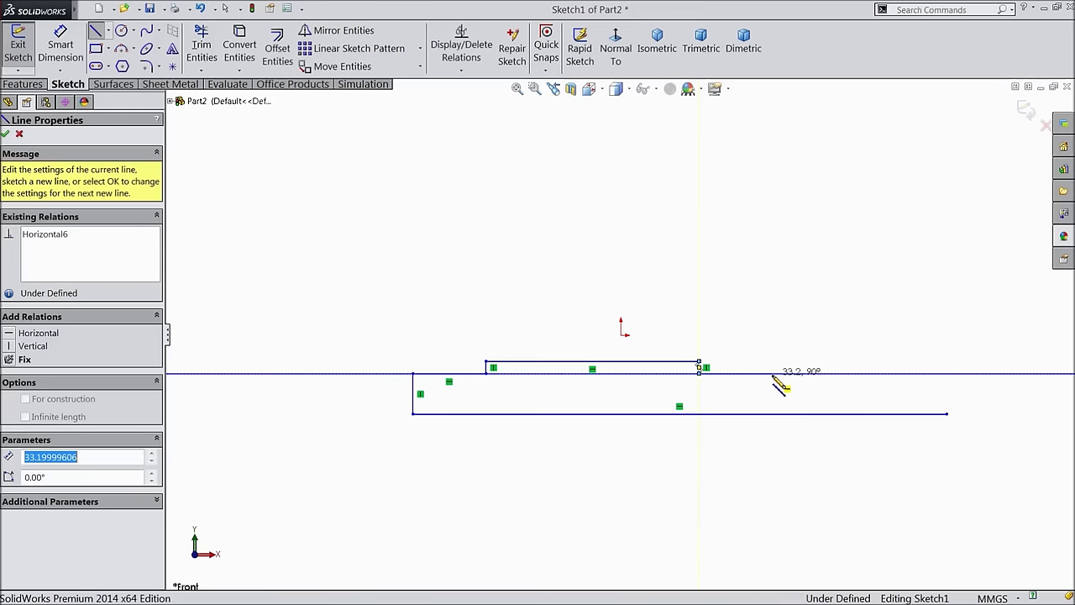
{"action": "left_click", "coordinate": [772, 383]}
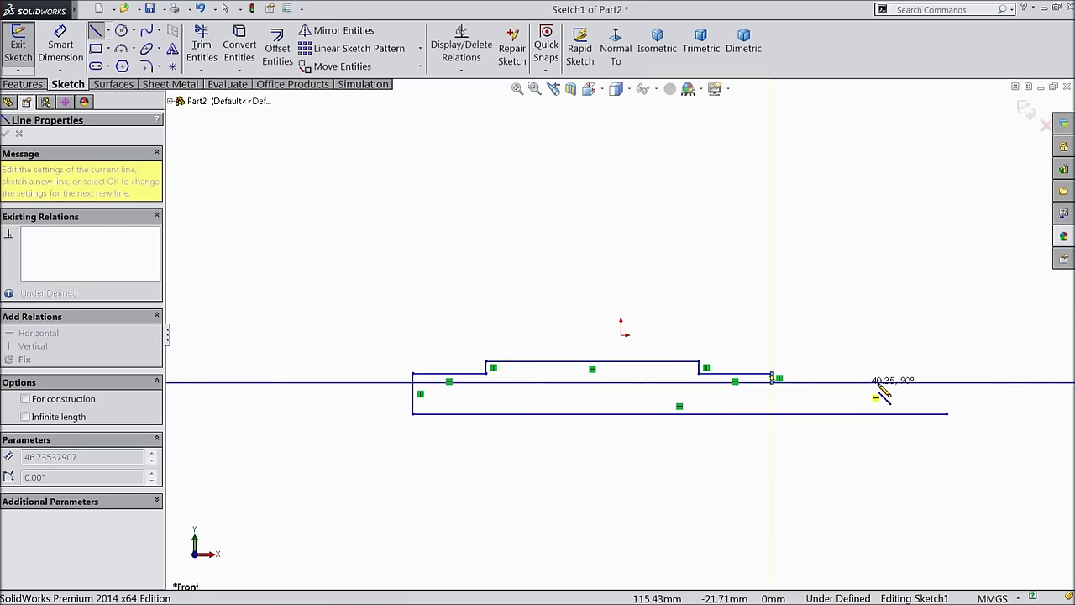
{"action": "left_click", "coordinate": [948, 383]}
{"action": "left_click", "coordinate": [948, 413]}
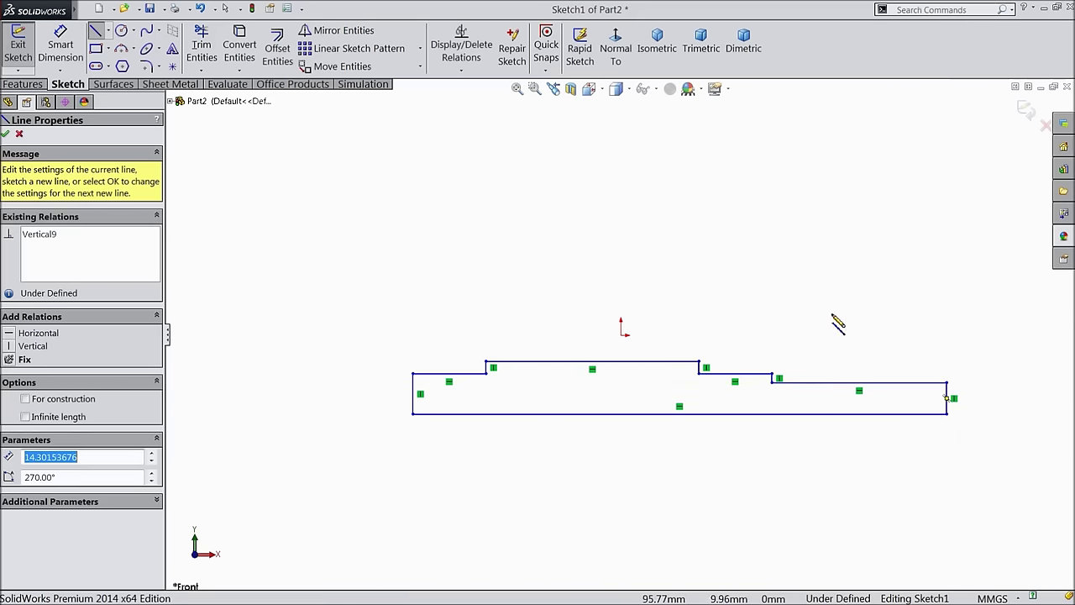
{"action": "right_click", "coordinate": [835, 320]}
{"action": "left_click", "coordinate": [861, 160]}
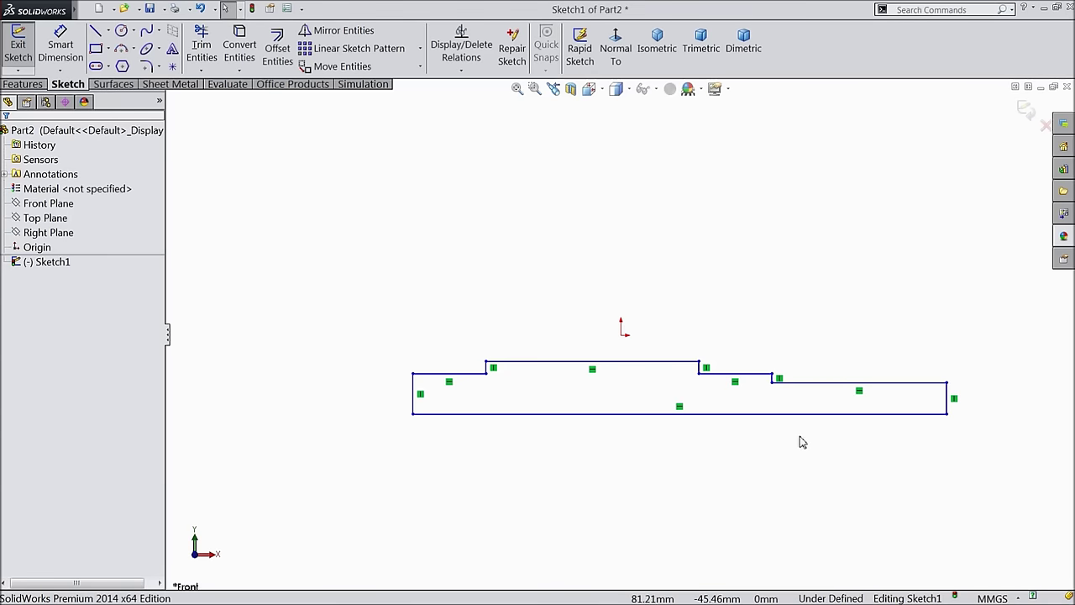
{"action": "scroll", "coordinate": [798, 439], "scroll_direction": "down", "scroll_amount": 2}
{"action": "left_click", "coordinate": [60, 47]}
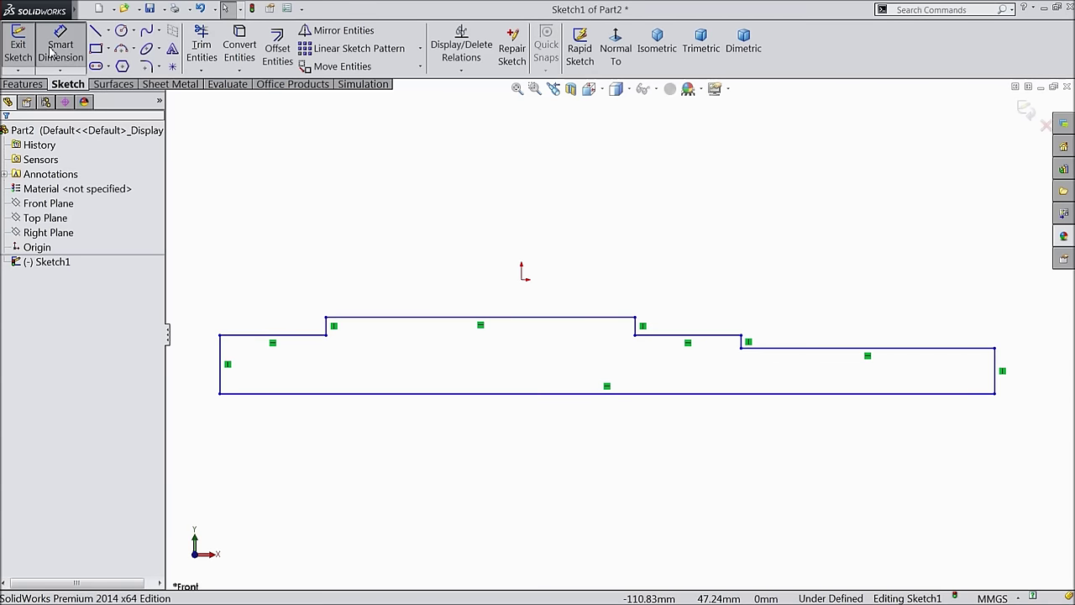
- Dimension the bottom line 116, the first step 10 and the top edge 56
{"action": "left_click", "coordinate": [511, 400]}
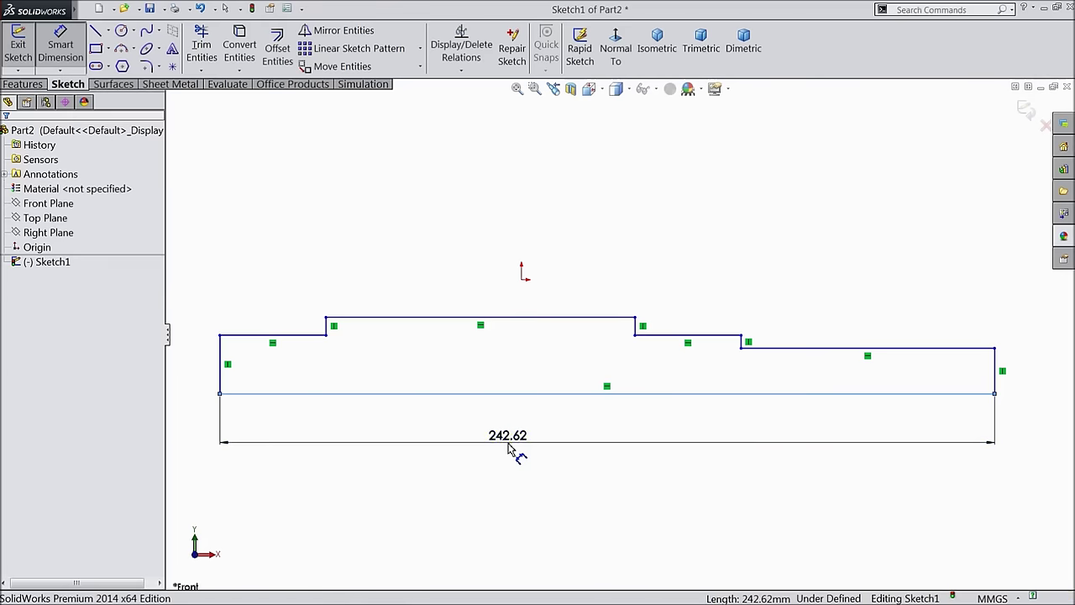
{"action": "left_click", "coordinate": [511, 448]}
{"action": "type", "text": "11"}
{"action": "left_click", "coordinate": [450, 430]}
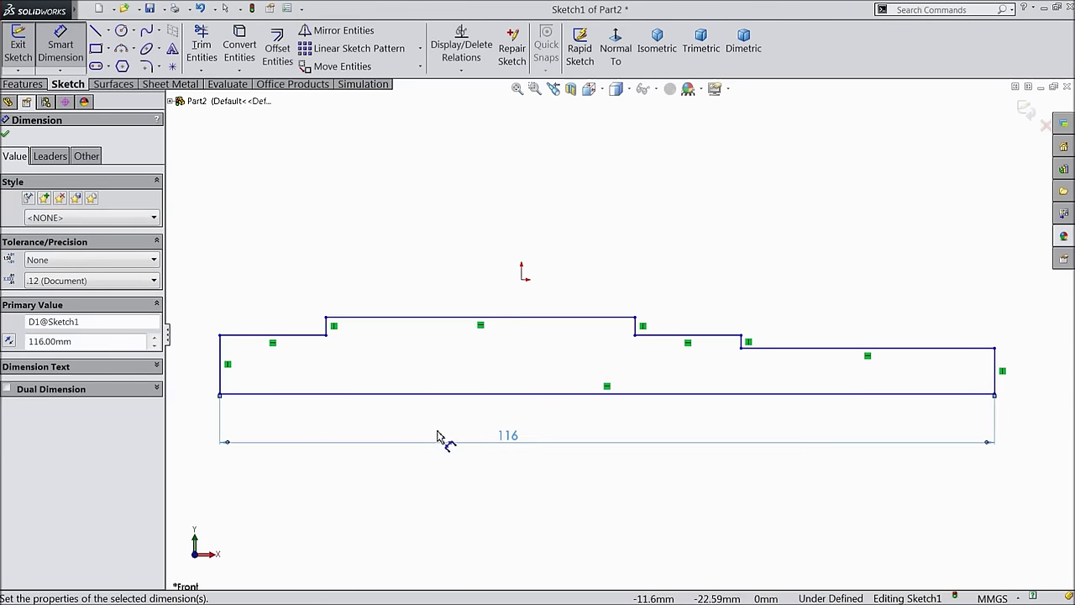
{"action": "left_click", "coordinate": [259, 335]}
{"action": "left_click", "coordinate": [256, 286]}
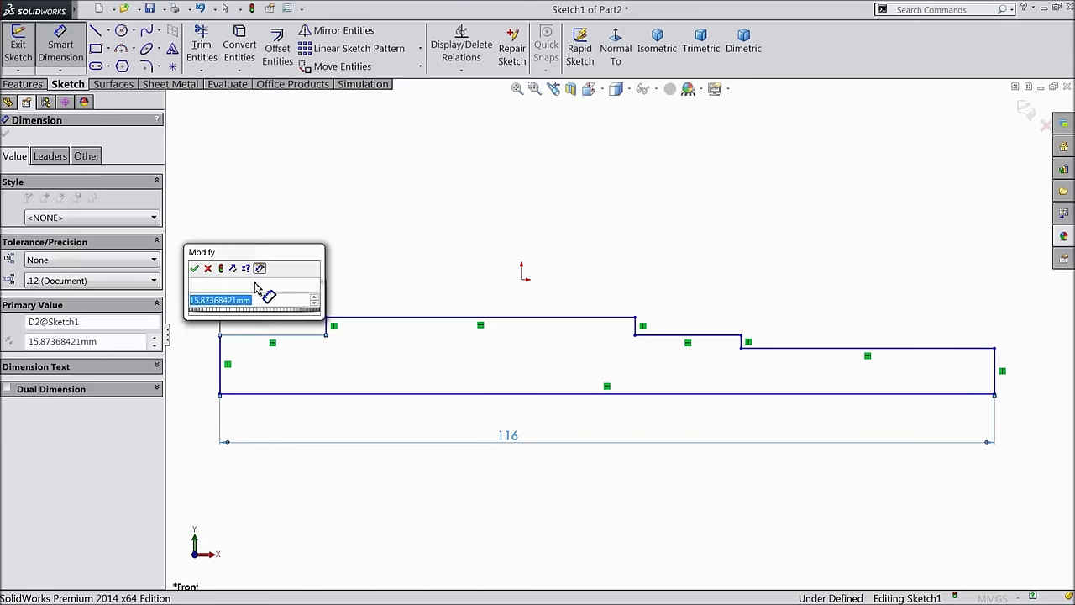
{"action": "type", "text": "10"}
{"action": "key", "text": "Return"}
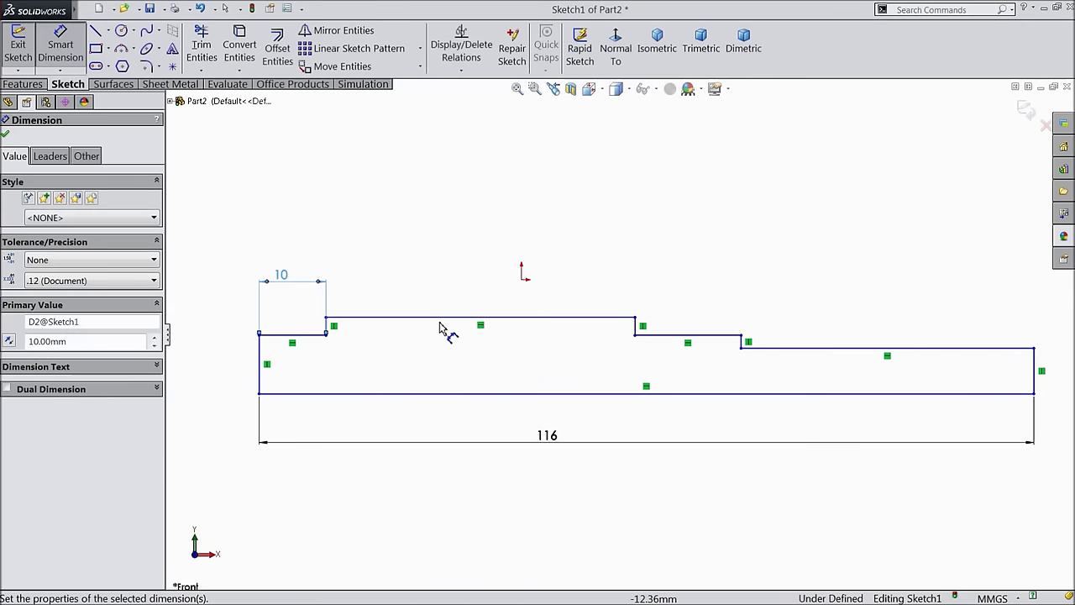
{"action": "left_click", "coordinate": [446, 318]}
{"action": "left_click", "coordinate": [446, 308]}
{"action": "type", "text": "56"}
{"action": "left_click", "coordinate": [384, 291]}
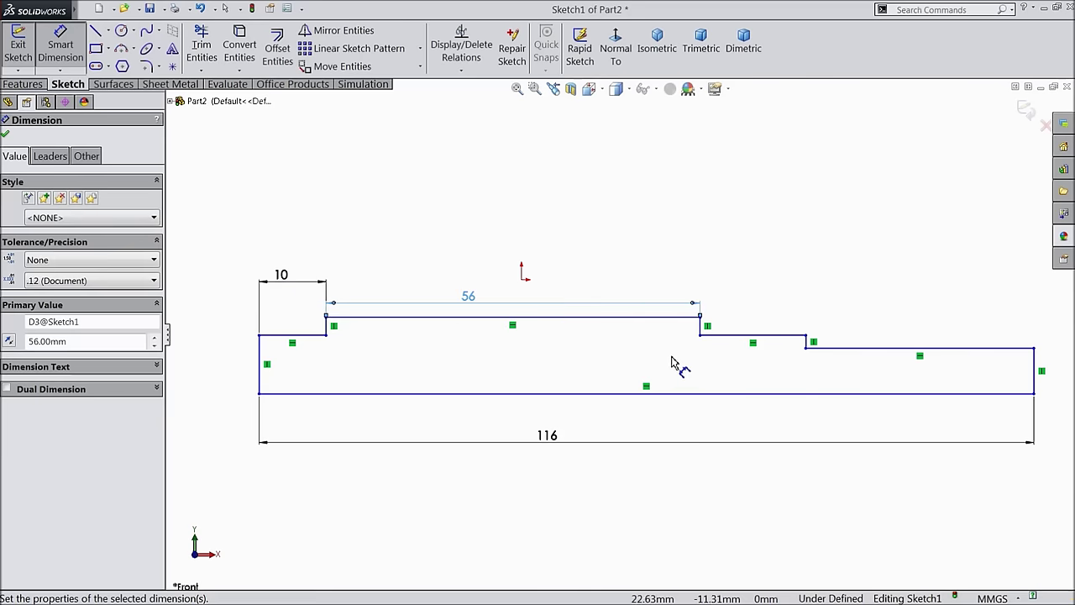
- Dimension the second step 10, accept a driven 40, and set the right-end height to 8.25
{"action": "left_click", "coordinate": [751, 336]}
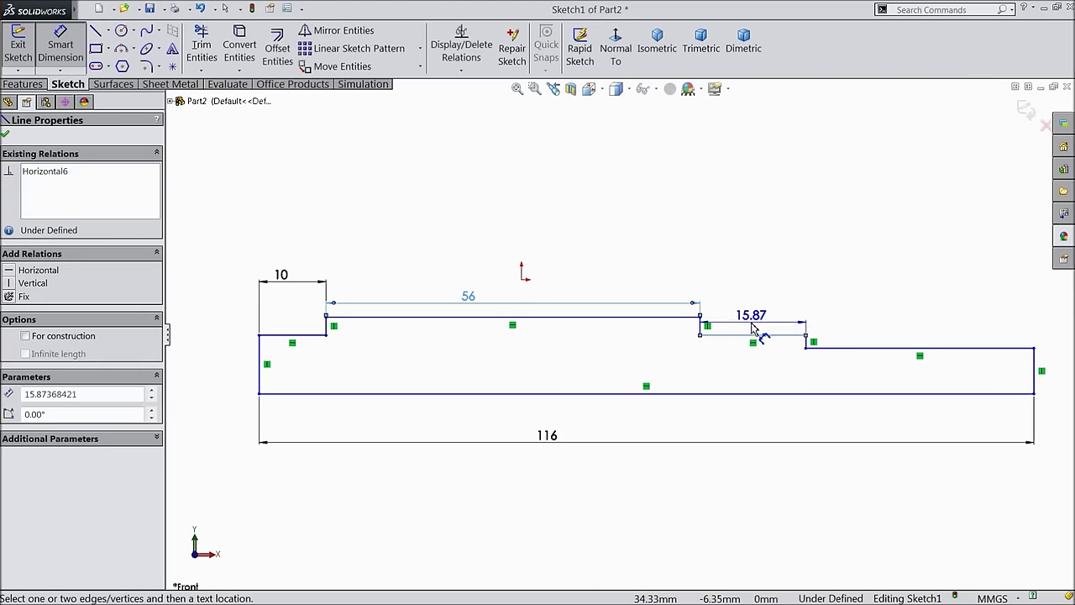
{"action": "left_click", "coordinate": [751, 312]}
{"action": "type", "text": "10"}
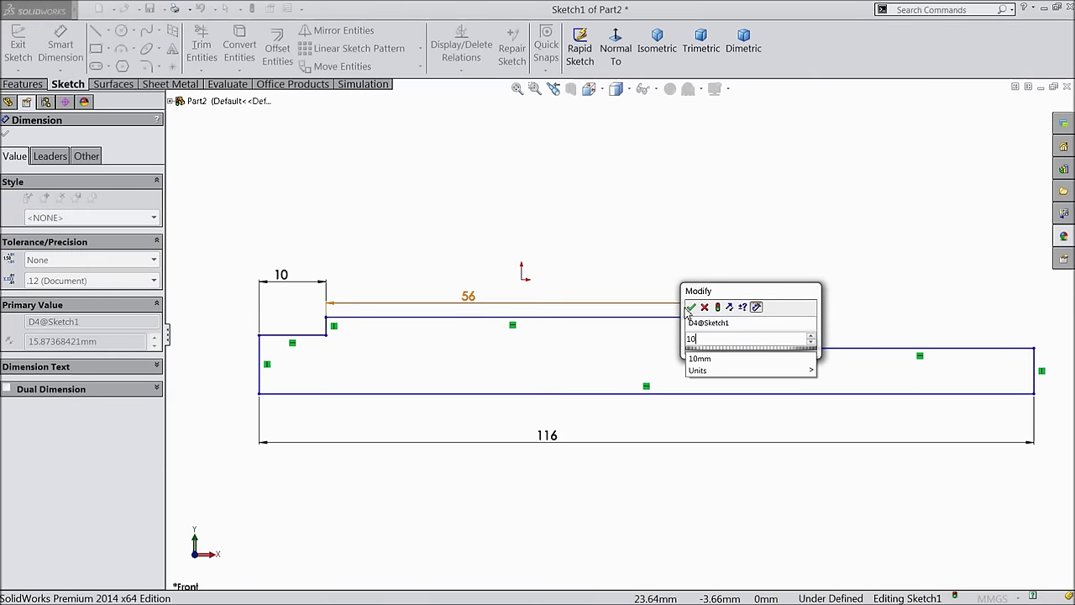
{"action": "left_click", "coordinate": [690, 306]}
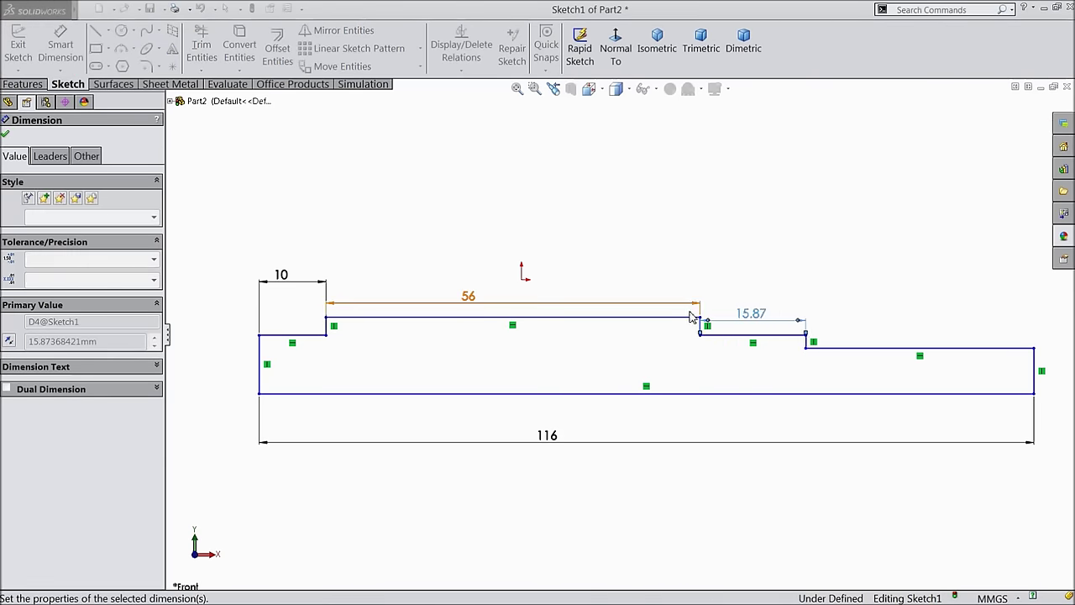
{"action": "left_click", "coordinate": [891, 353]}
{"action": "left_click", "coordinate": [886, 279]}
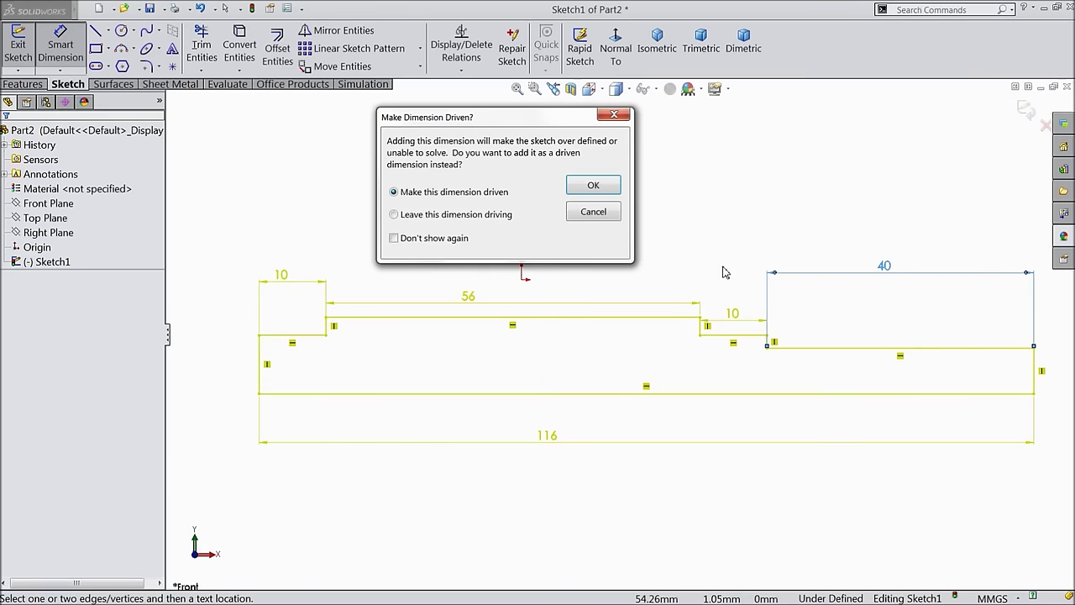
{"action": "left_click", "coordinate": [611, 192]}
{"action": "key", "text": "f"}
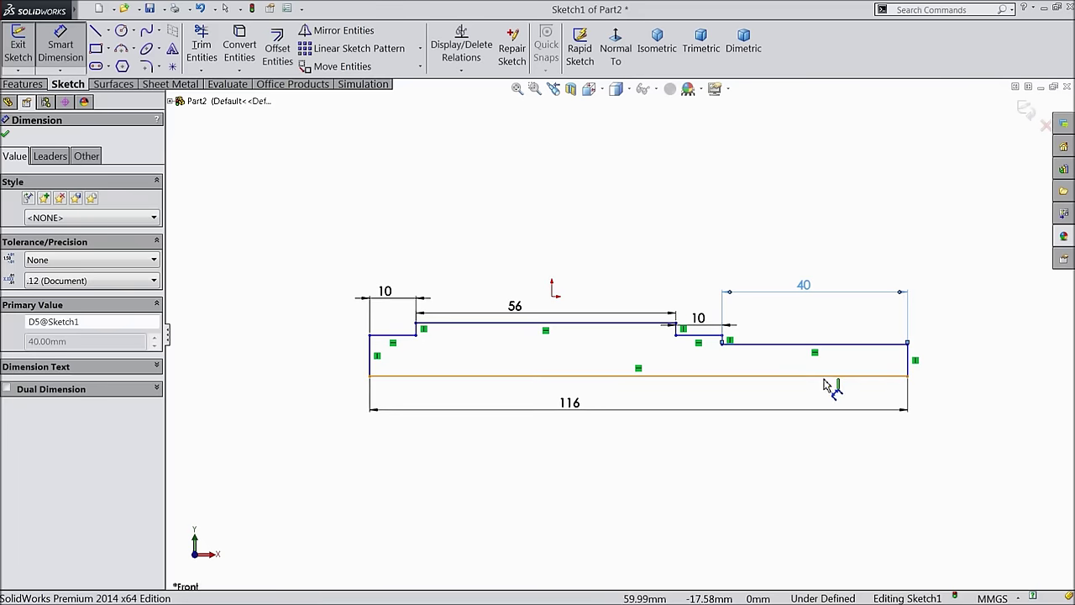
{"action": "left_click", "coordinate": [905, 370]}
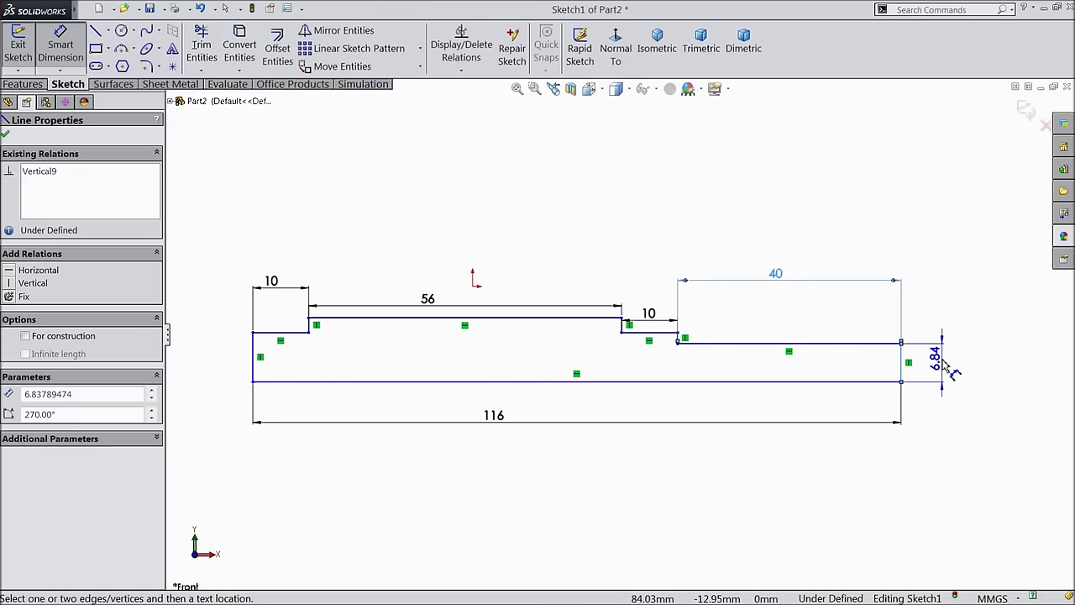
{"action": "left_click", "coordinate": [941, 361]}
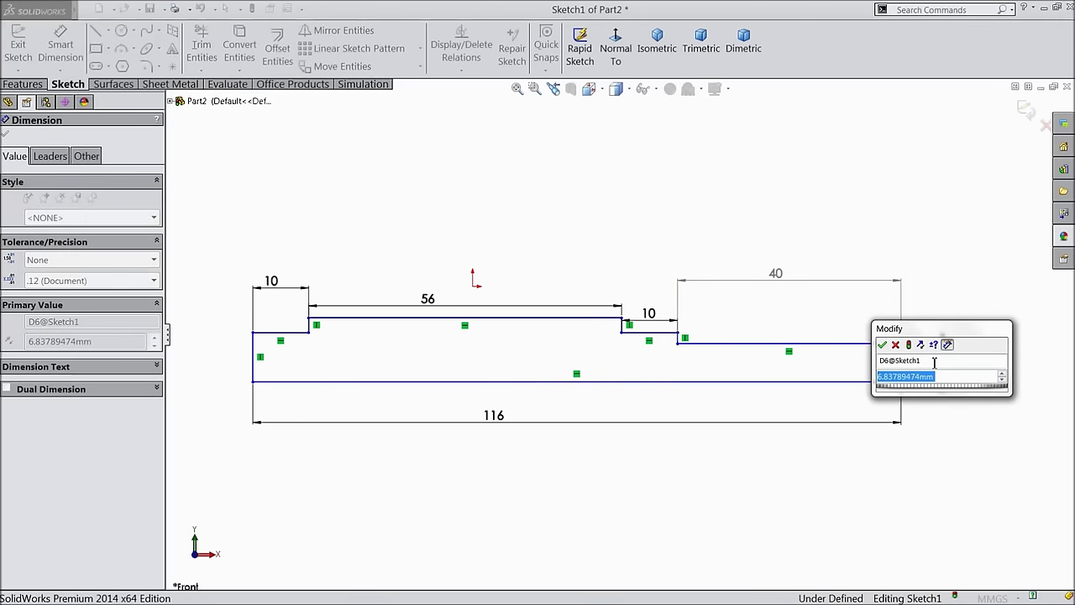
{"action": "type", "text": "8.25"}
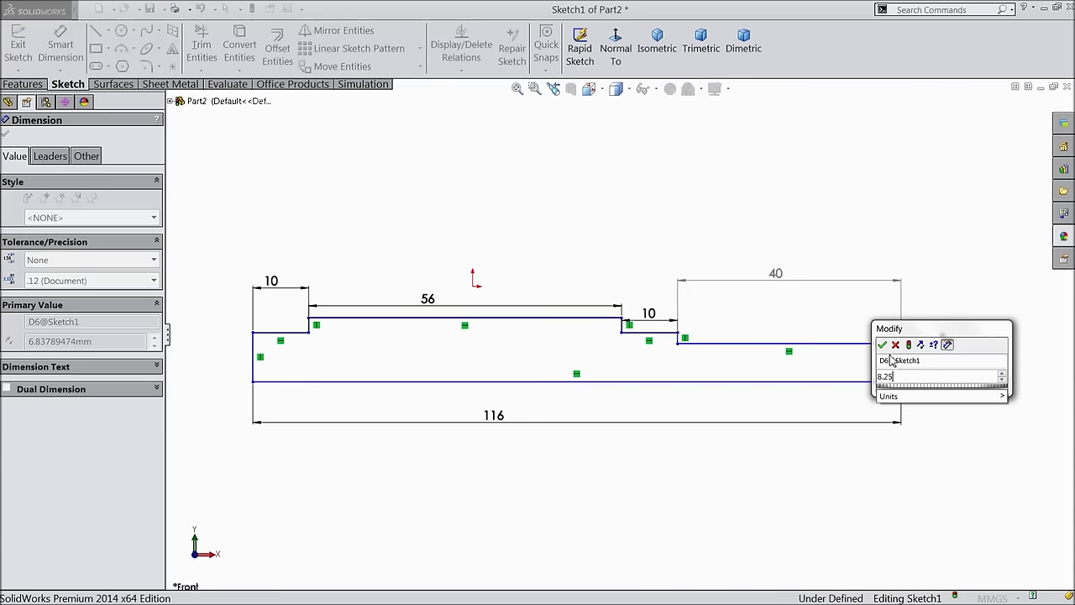
{"action": "left_click", "coordinate": [882, 345]}
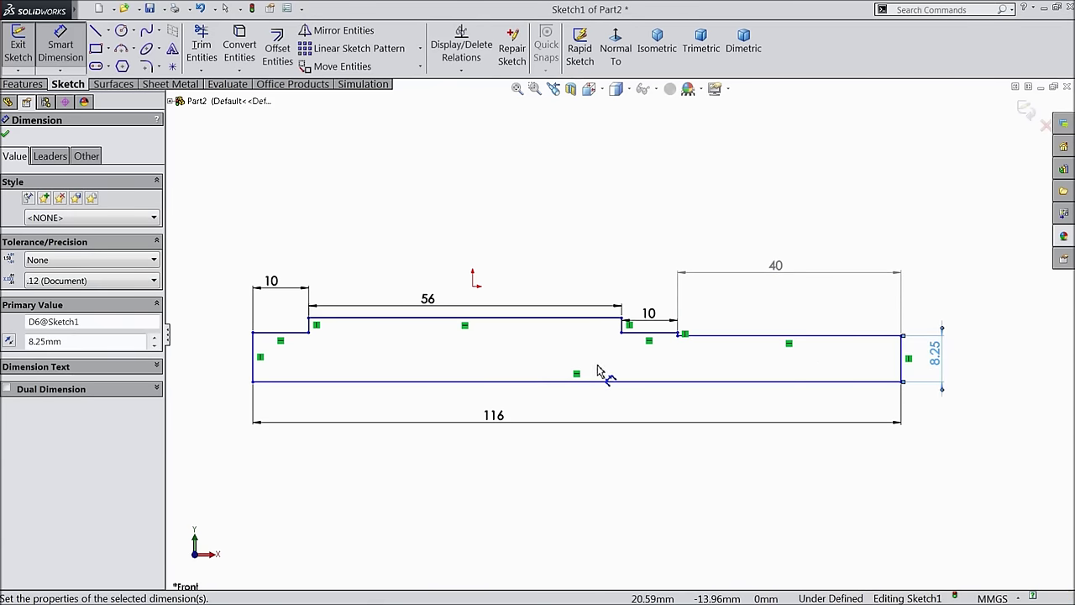
{"action": "scroll", "coordinate": [481, 346], "scroll_direction": "up", "scroll_amount": 2}
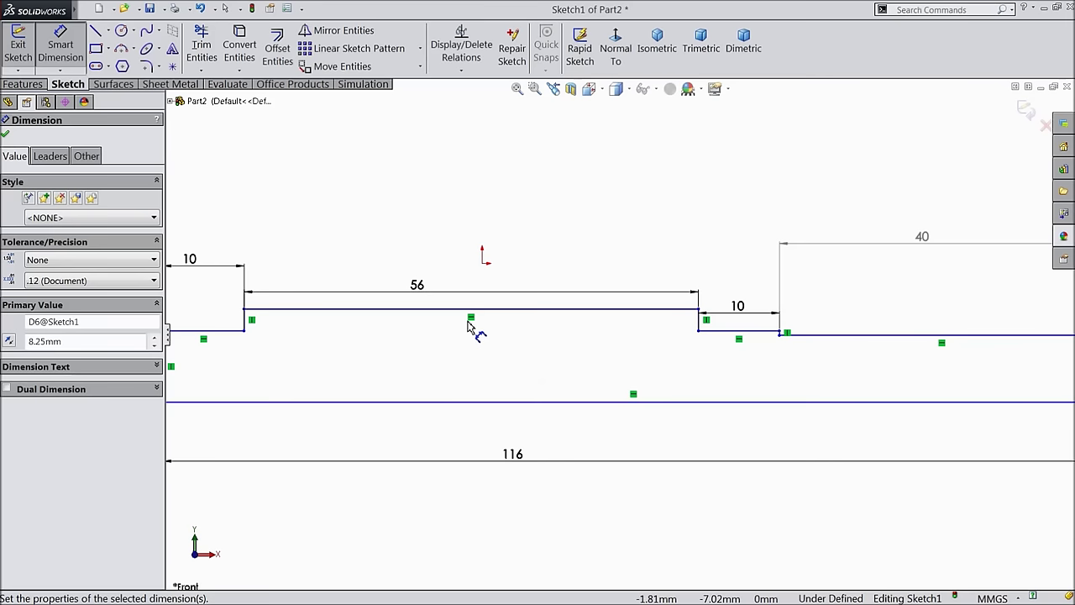
- Dimension the middle section's height above the bottom line as 9.5
{"action": "left_click", "coordinate": [468, 310]}
{"action": "left_click", "coordinate": [472, 401]}
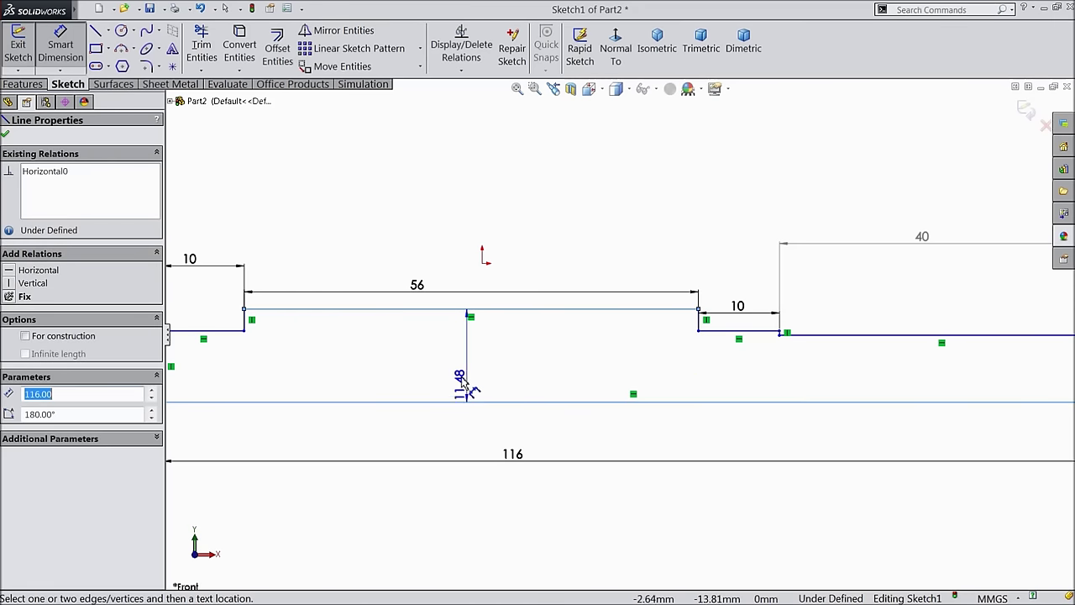
{"action": "left_click", "coordinate": [458, 382]}
{"action": "type", "text": "9.5"}
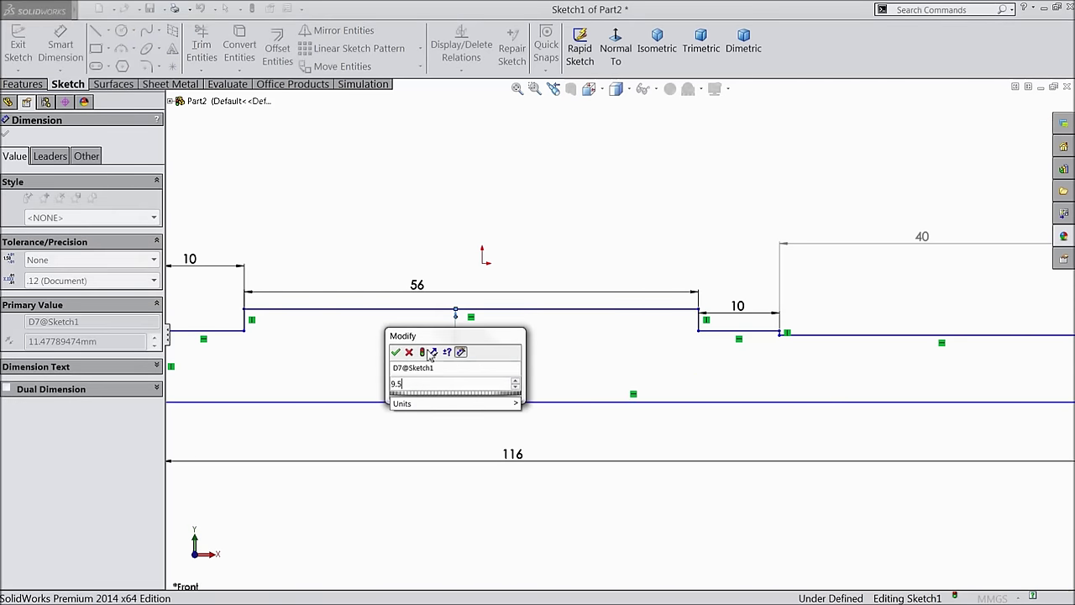
{"action": "left_click", "coordinate": [396, 352]}
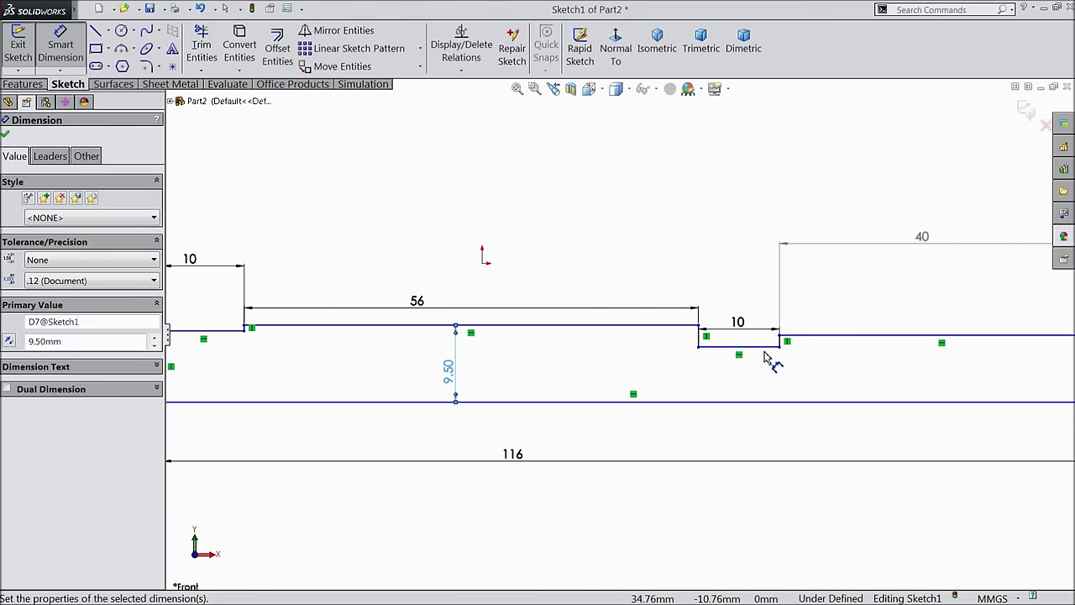
- Dimension the second step's height above the bottom line as 9 and close the Dimension PropertyManager
{"action": "left_click", "coordinate": [756, 348]}
{"action": "left_click", "coordinate": [746, 404]}
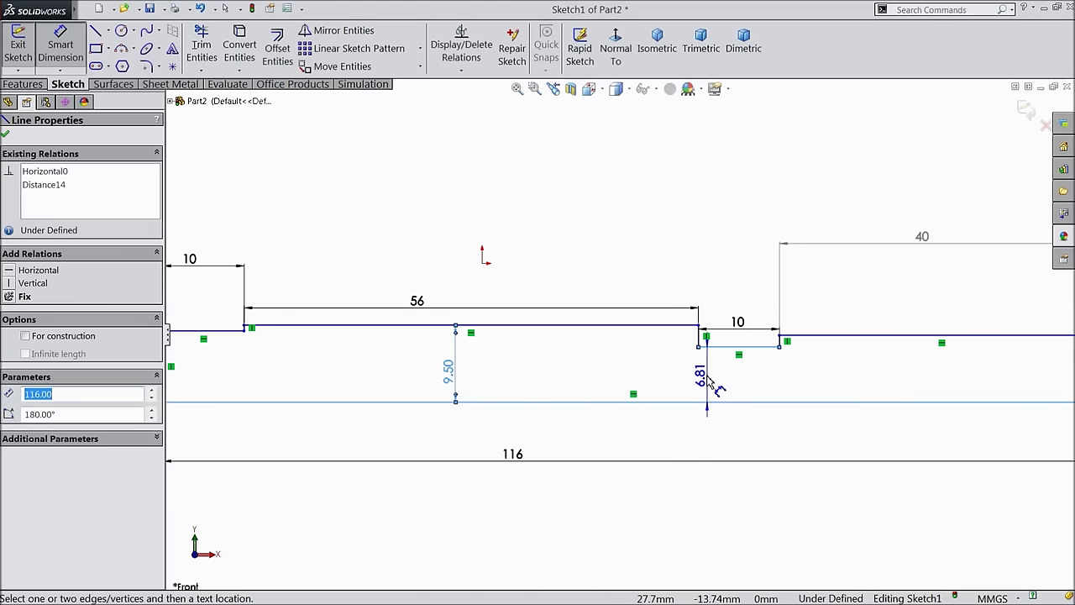
{"action": "left_click", "coordinate": [707, 383]}
{"action": "type", "text": "9"}
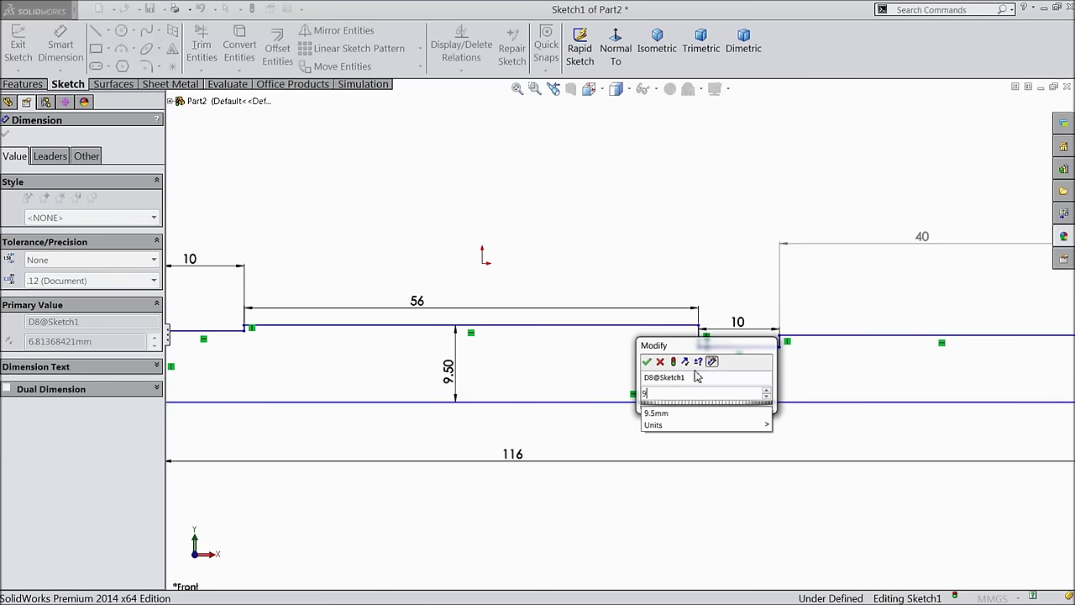
{"action": "left_click", "coordinate": [648, 362]}
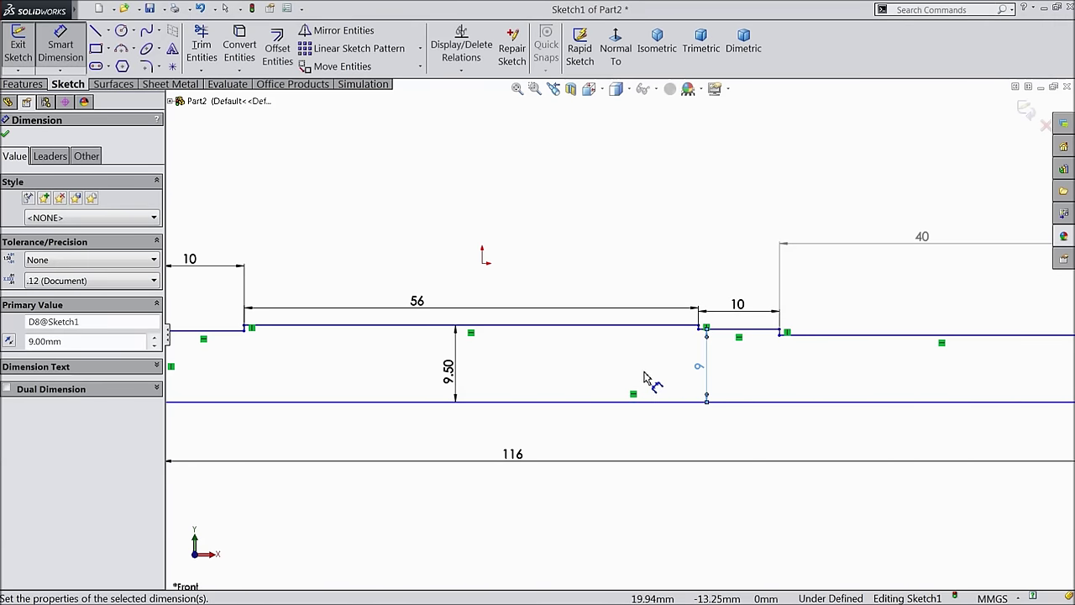
{"action": "key", "text": "f"}
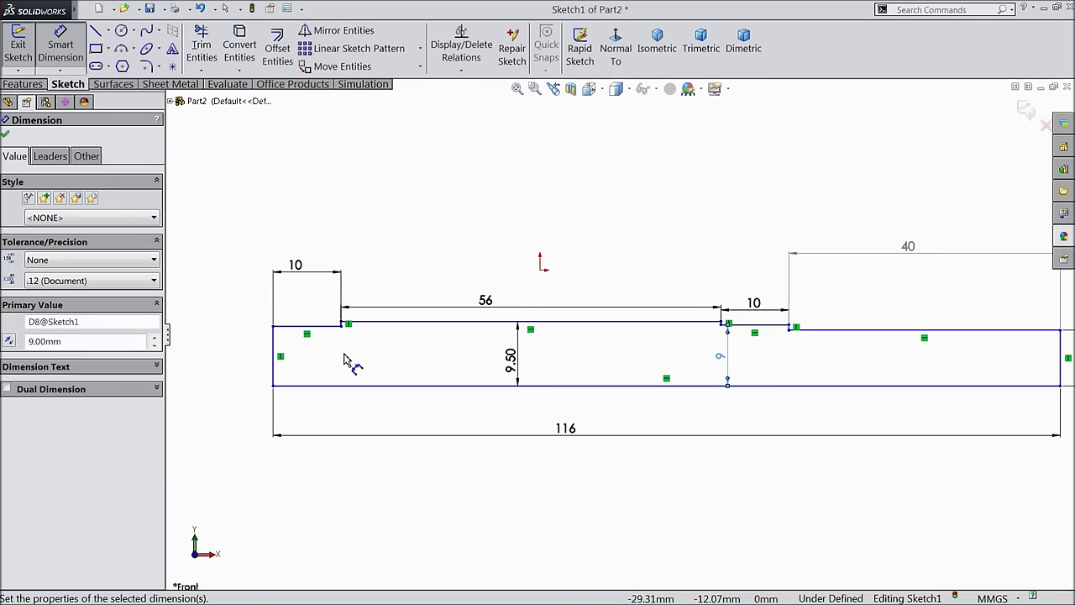
{"action": "left_click", "coordinate": [6, 138]}
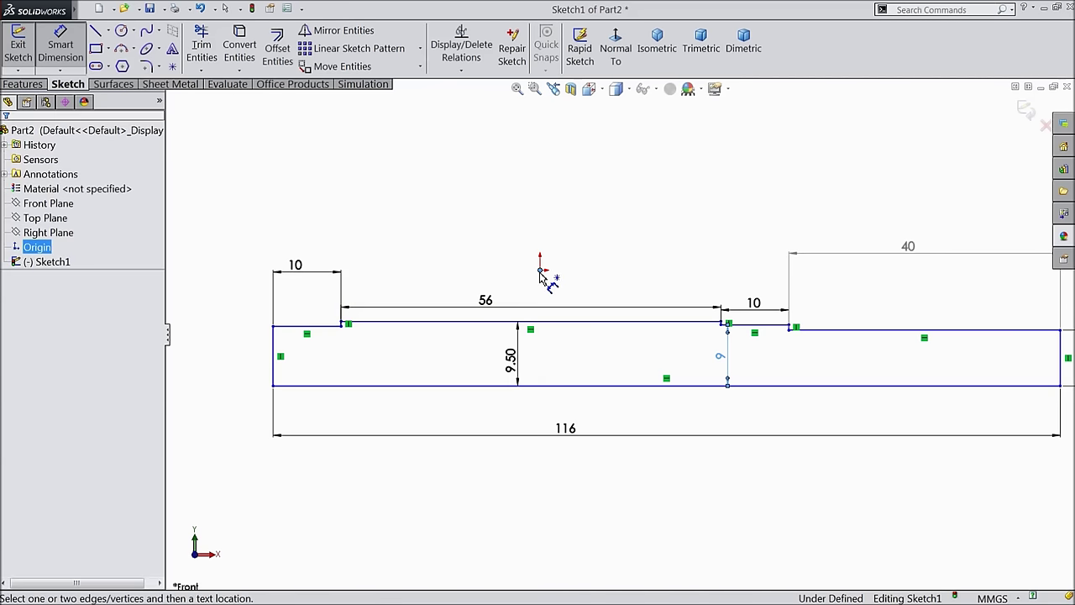
- Dimension the left end 38 and the bottom line 11.75 from the origin
{"action": "left_click", "coordinate": [273, 360]}
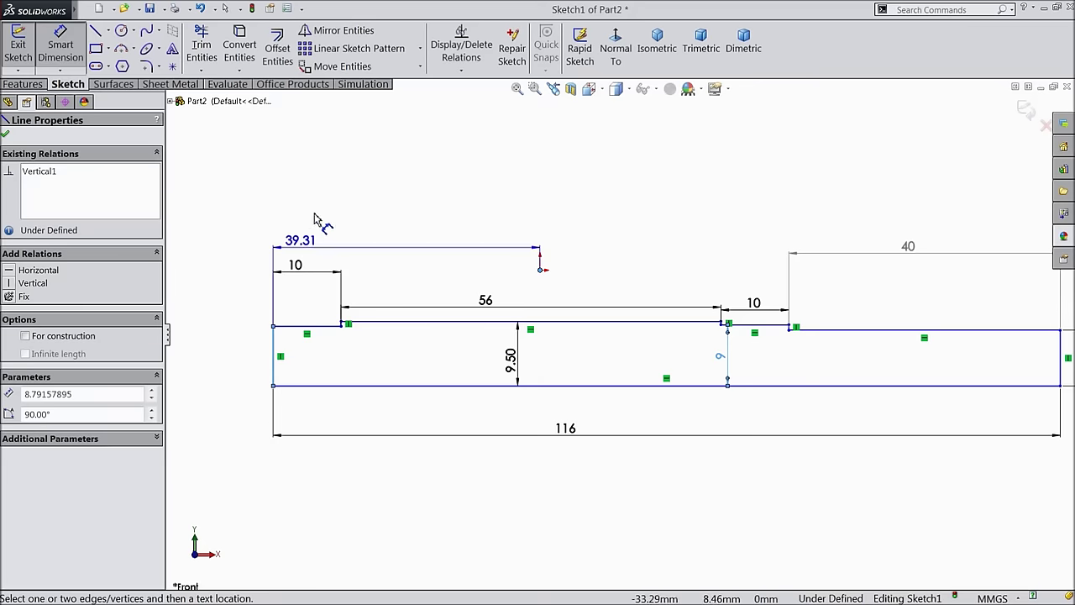
{"action": "left_click", "coordinate": [346, 172]}
{"action": "type", "text": "3"}
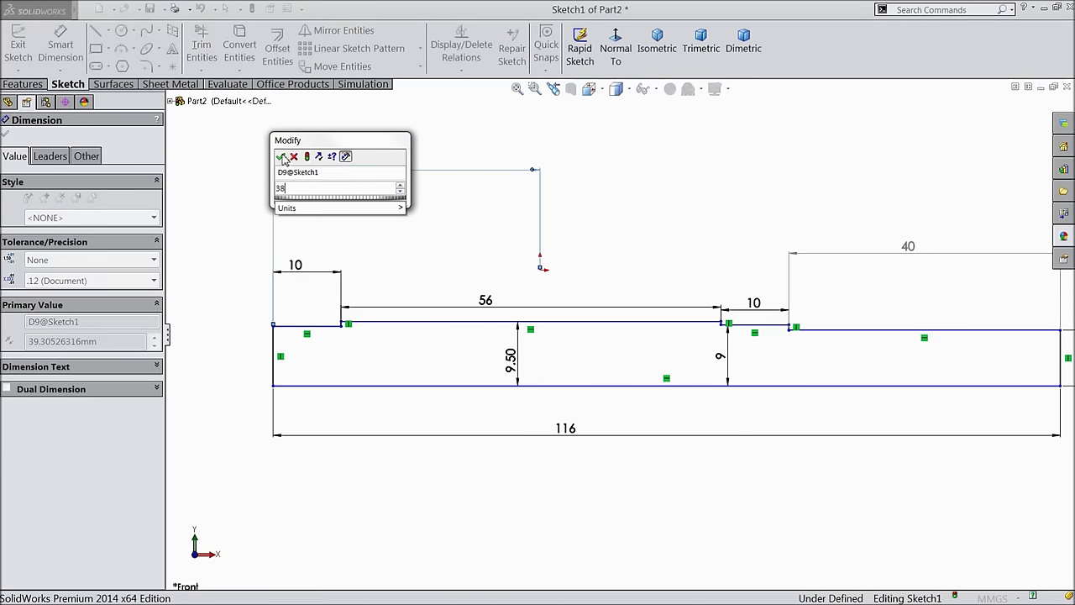
{"action": "type", "text": "8"}
{"action": "left_click", "coordinate": [283, 159]}
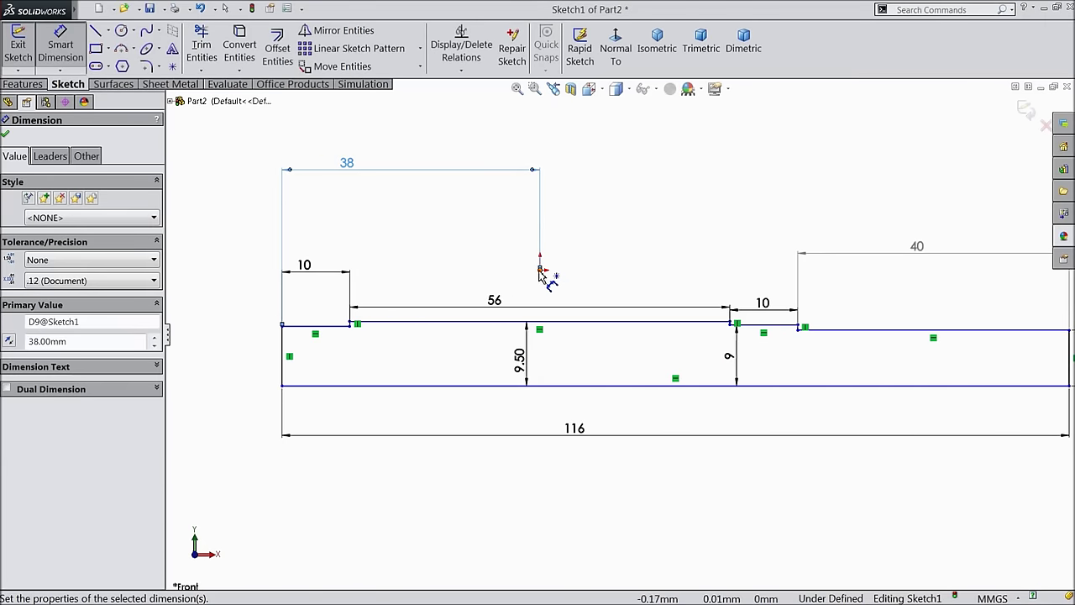
{"action": "key", "text": "Escape"}
{"action": "left_click", "coordinate": [392, 385]}
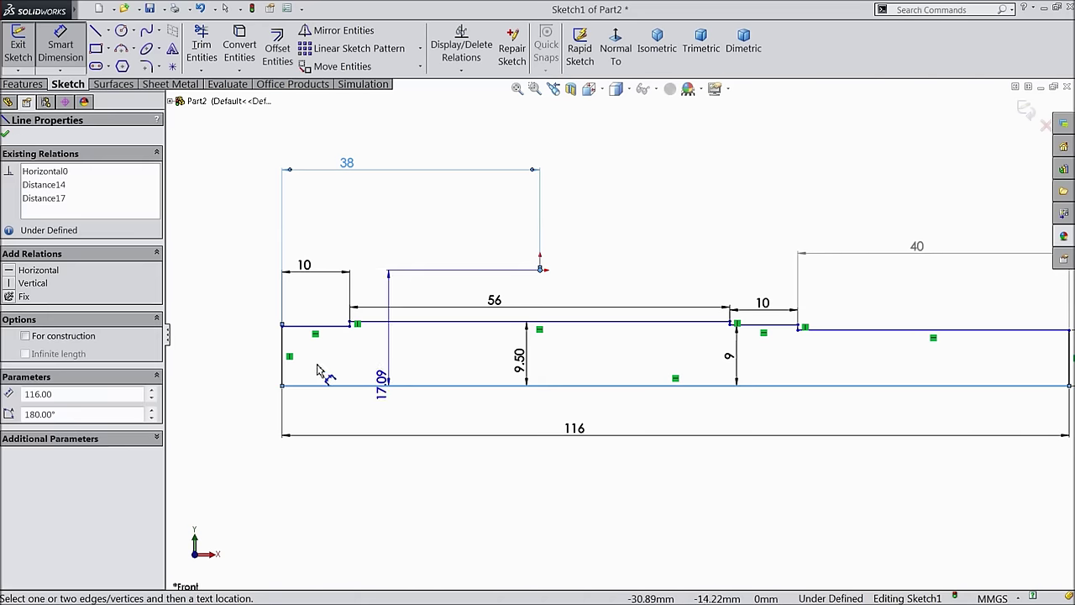
{"action": "left_click", "coordinate": [210, 336]}
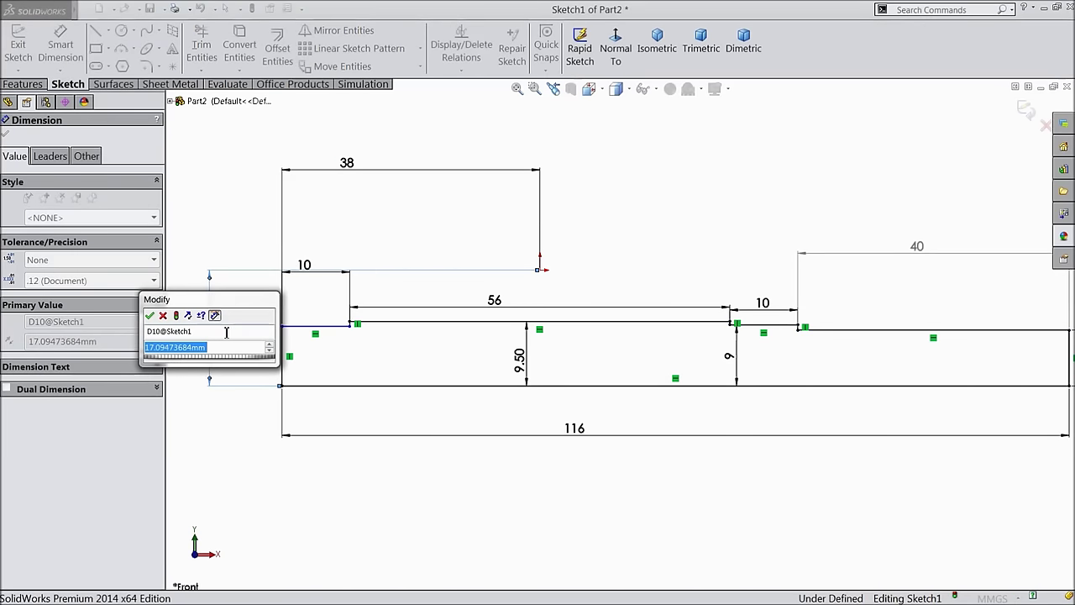
{"action": "type", "text": "11.75"}
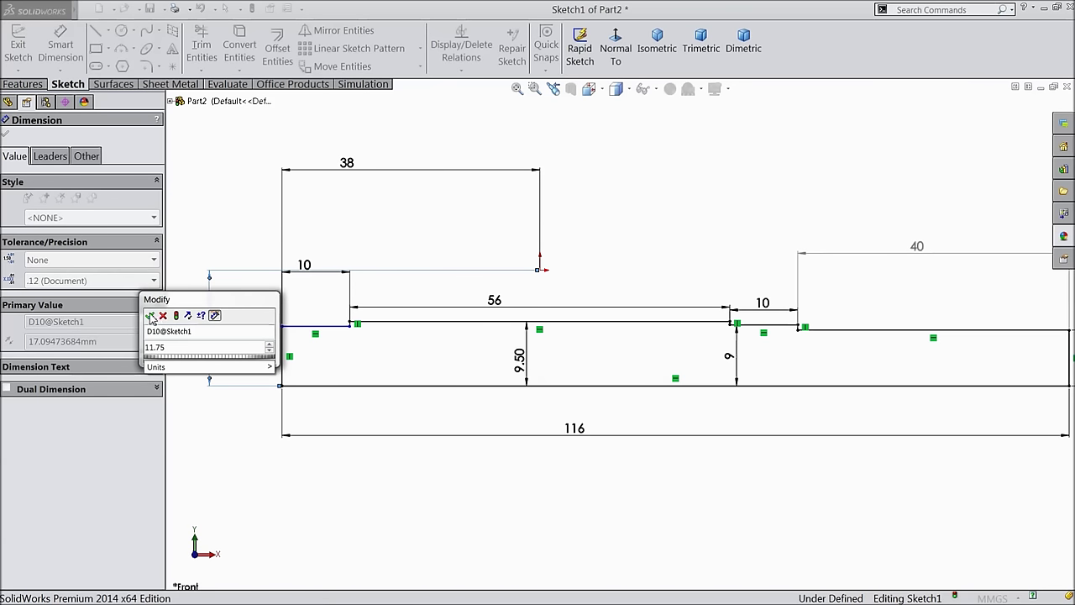
{"action": "left_click", "coordinate": [151, 316]}
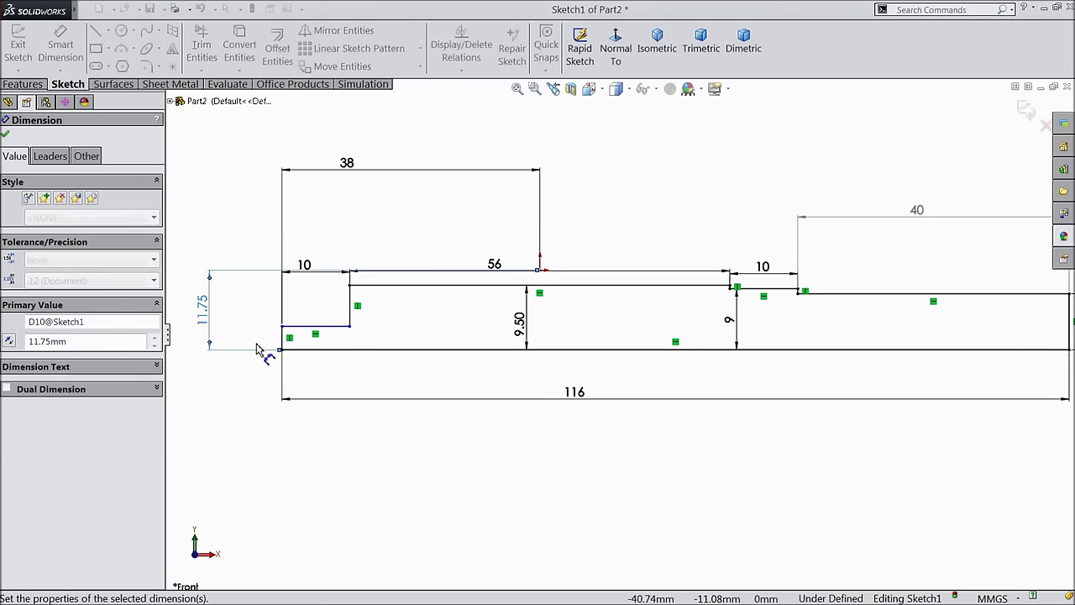
{"action": "scroll", "coordinate": [357, 344], "scroll_direction": "down", "scroll_amount": 2}
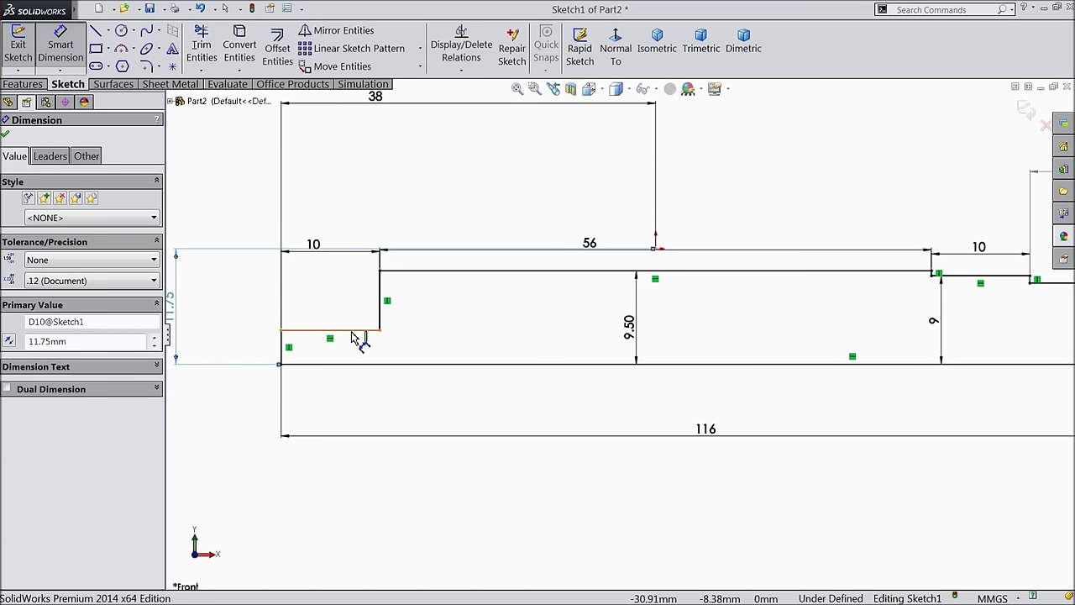
- Set the left step's height above the bottom line to 9, fully defining the sketch
{"action": "left_click", "coordinate": [362, 330]}
{"action": "left_click", "coordinate": [353, 363]}
{"action": "left_click", "coordinate": [259, 352]}
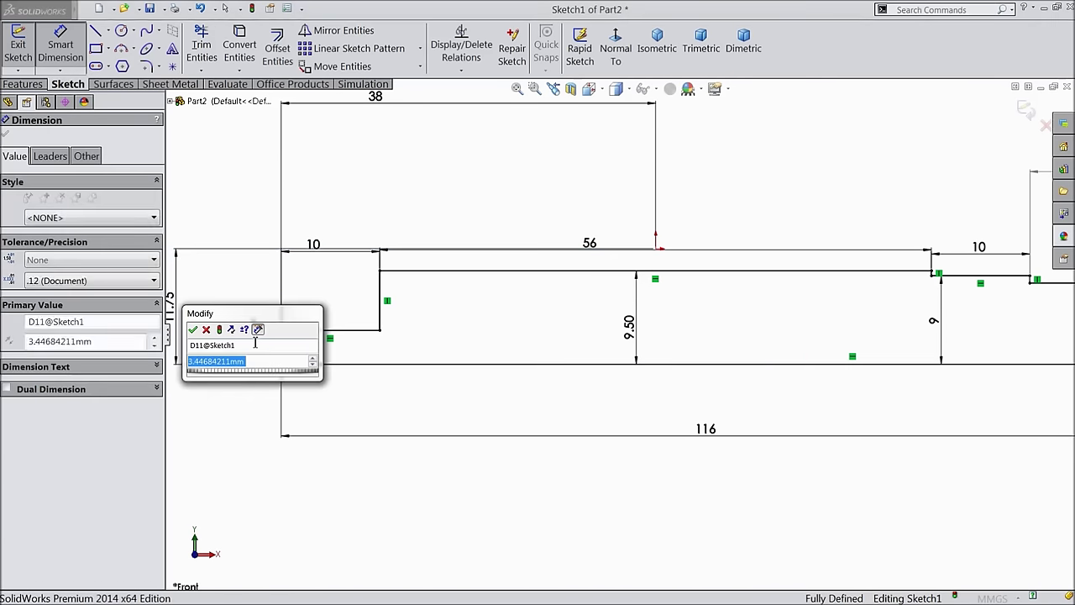
{"action": "type", "text": "9"}
{"action": "left_click", "coordinate": [193, 330]}
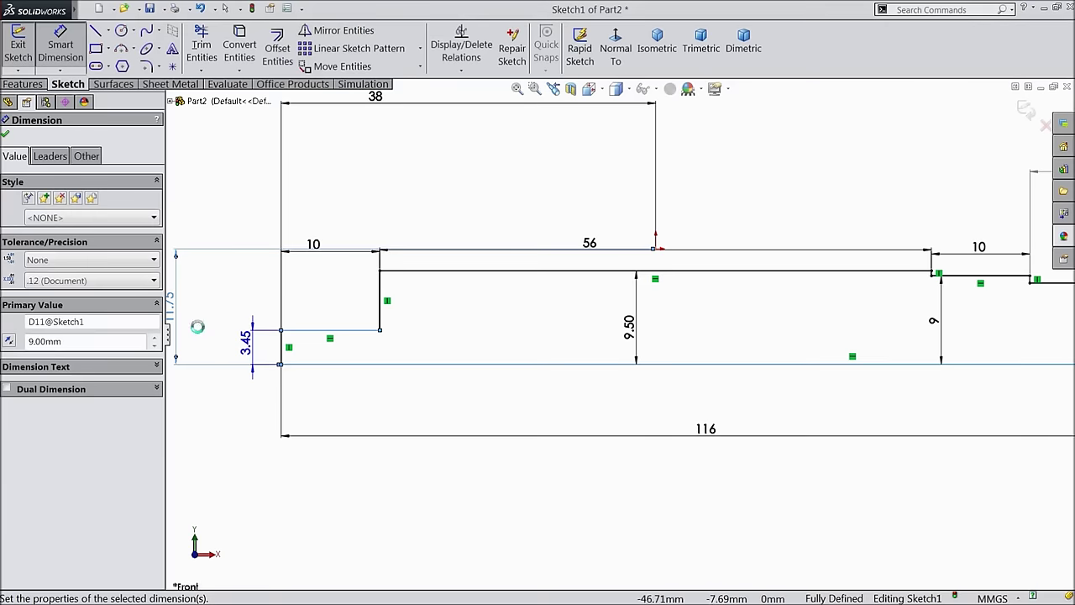
{"action": "scroll", "coordinate": [404, 340], "scroll_direction": "up", "scroll_amount": 3}
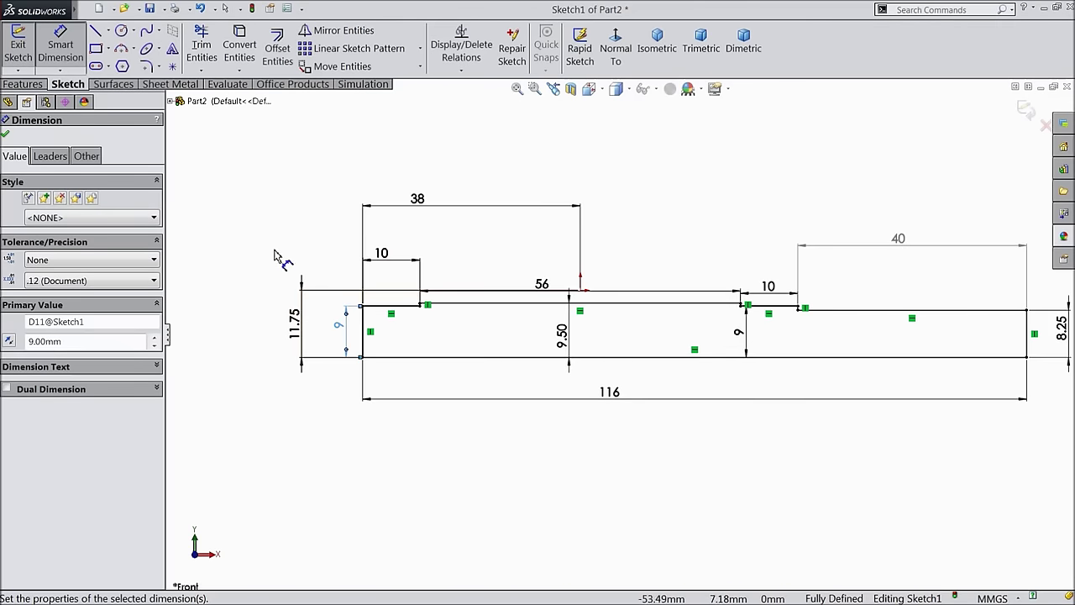
{"action": "left_click", "coordinate": [23, 86]}
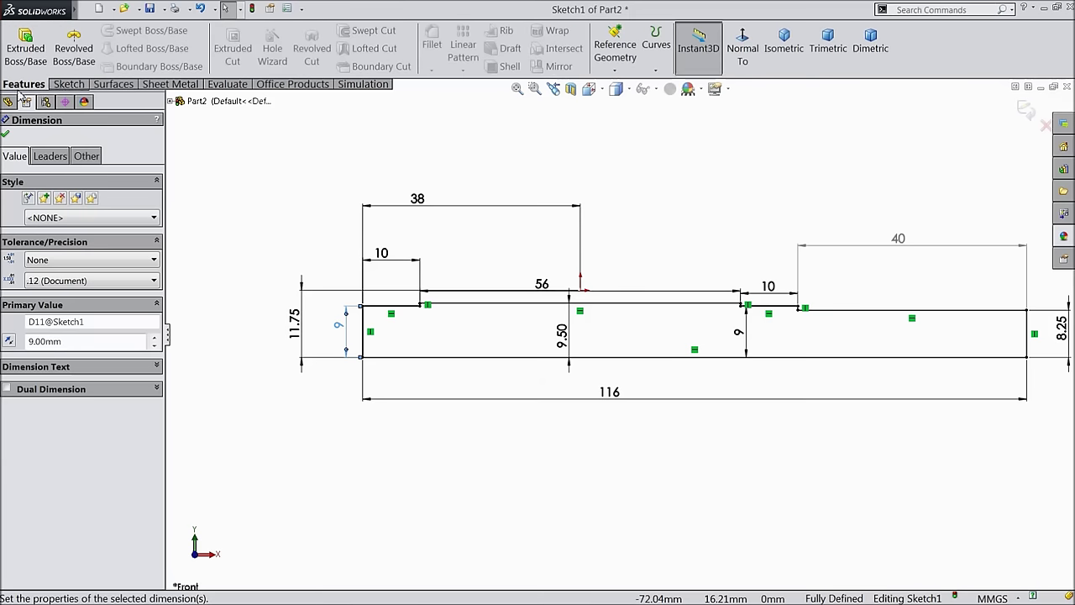
- Revolve the profile a full 360° about its bottom line into the Revolve1 shaft
{"action": "left_click", "coordinate": [74, 57]}
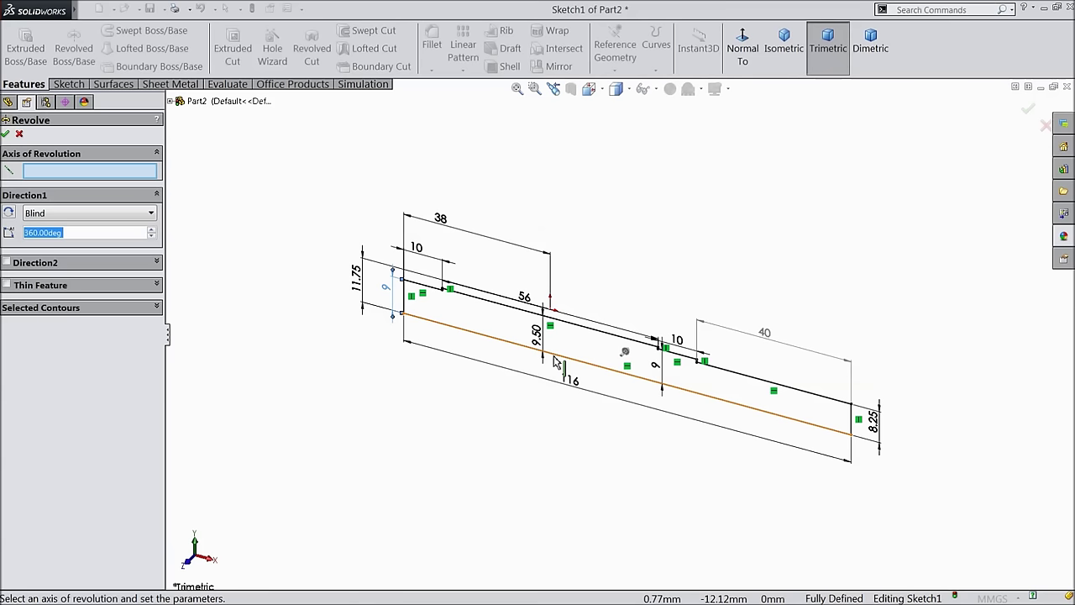
{"action": "left_click", "coordinate": [557, 356]}
{"action": "scroll", "coordinate": [649, 418], "scroll_direction": "down", "scroll_amount": 1}
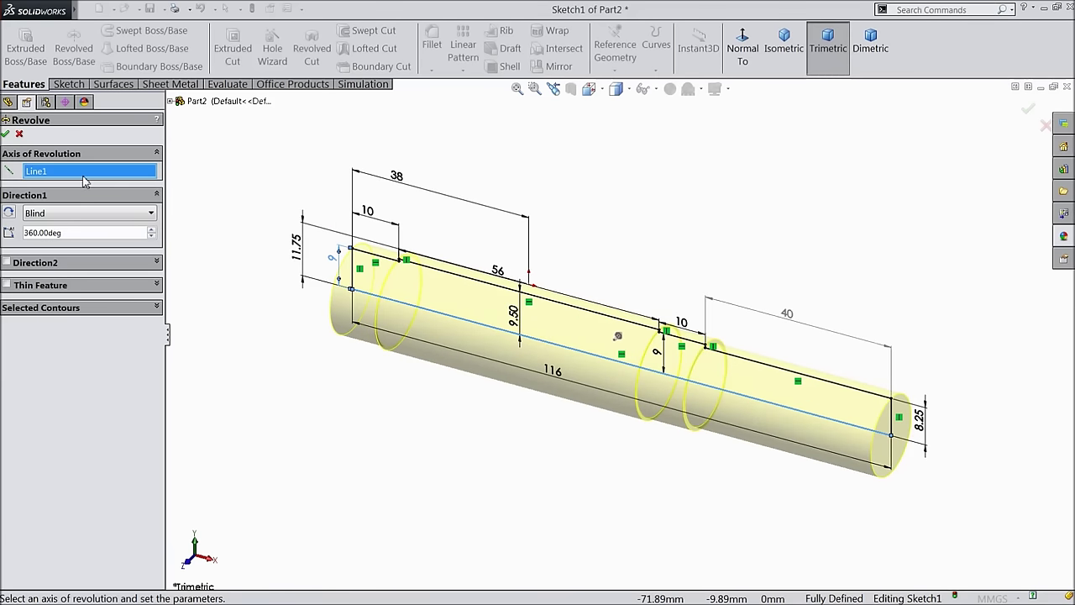
{"action": "left_click", "coordinate": [7, 135]}
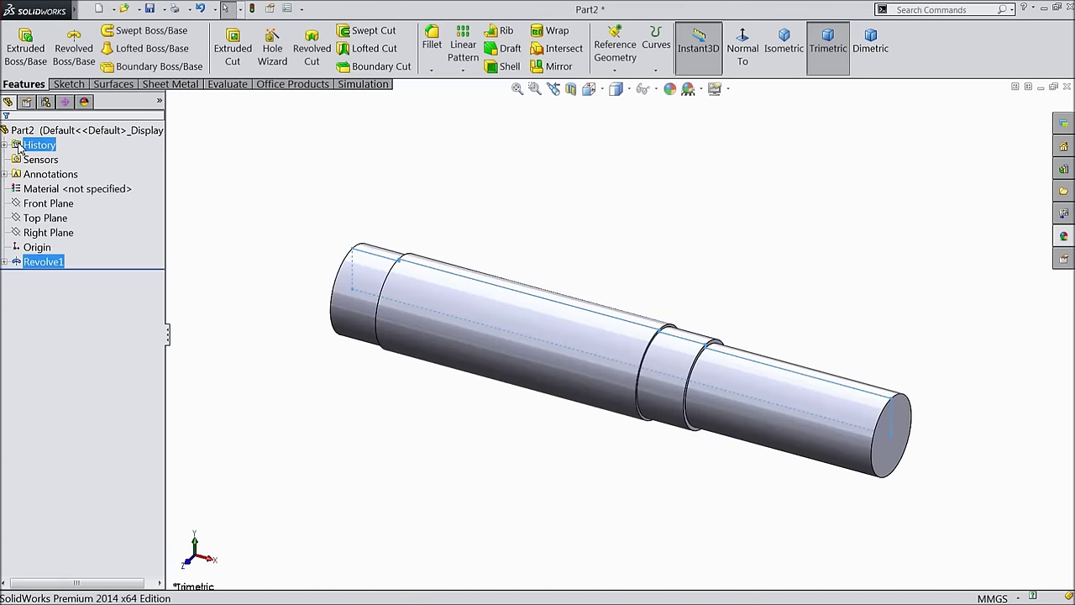
{"action": "left_click", "coordinate": [461, 427]}
{"action": "middle_click_drag", "start_coordinate": [461, 428], "coordinate": [478, 377]}
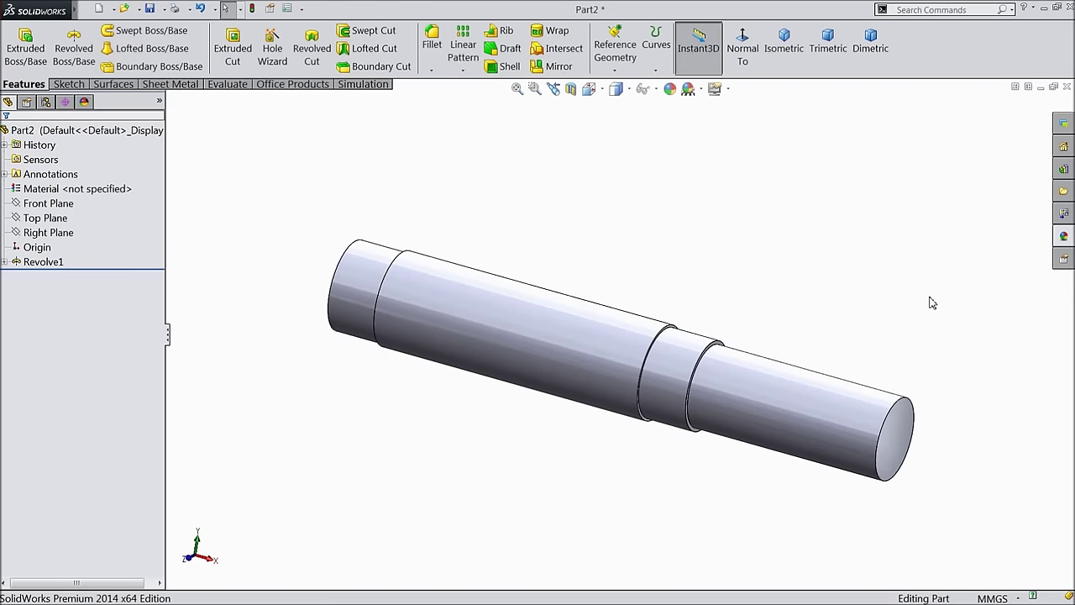
{"action": "left_click", "coordinate": [132, 136]}
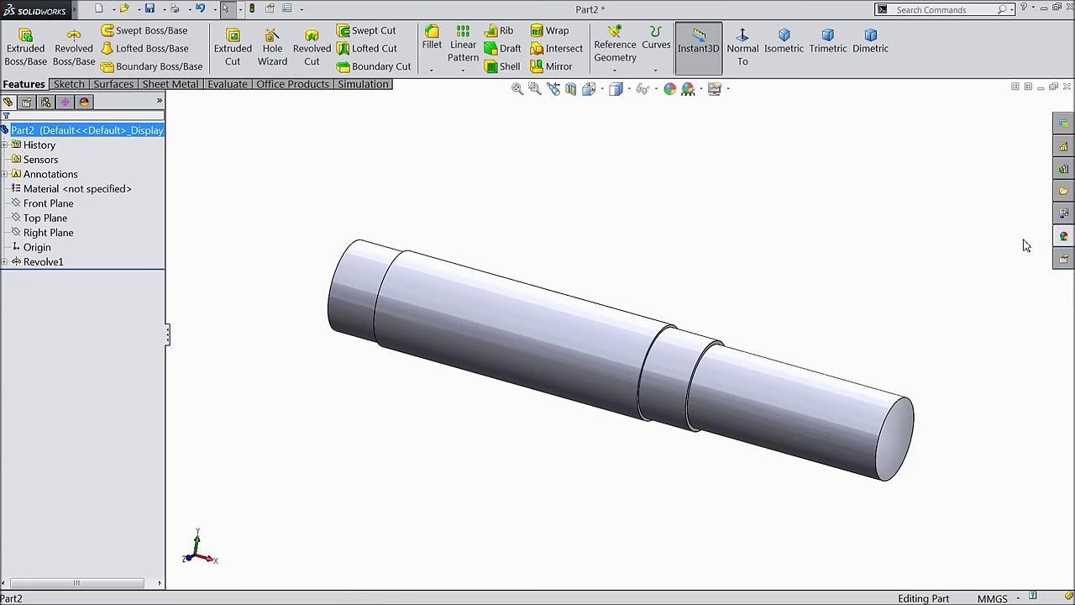
- Apply the Metal > Steel > polished steel appearance to the shaft
{"action": "left_click", "coordinate": [1063, 240]}
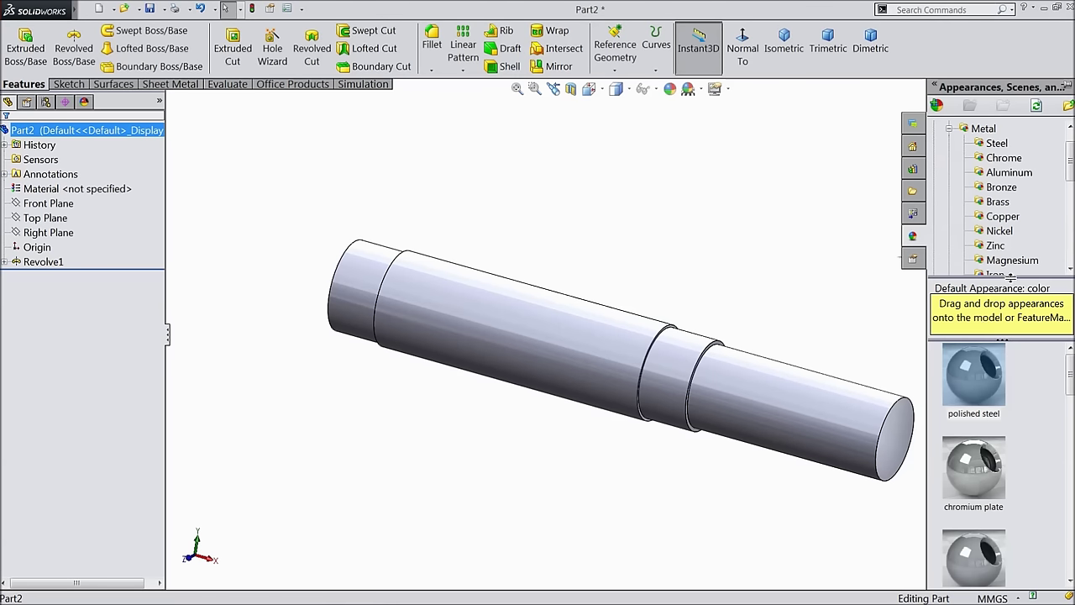
{"action": "double_click", "coordinate": [971, 395]}
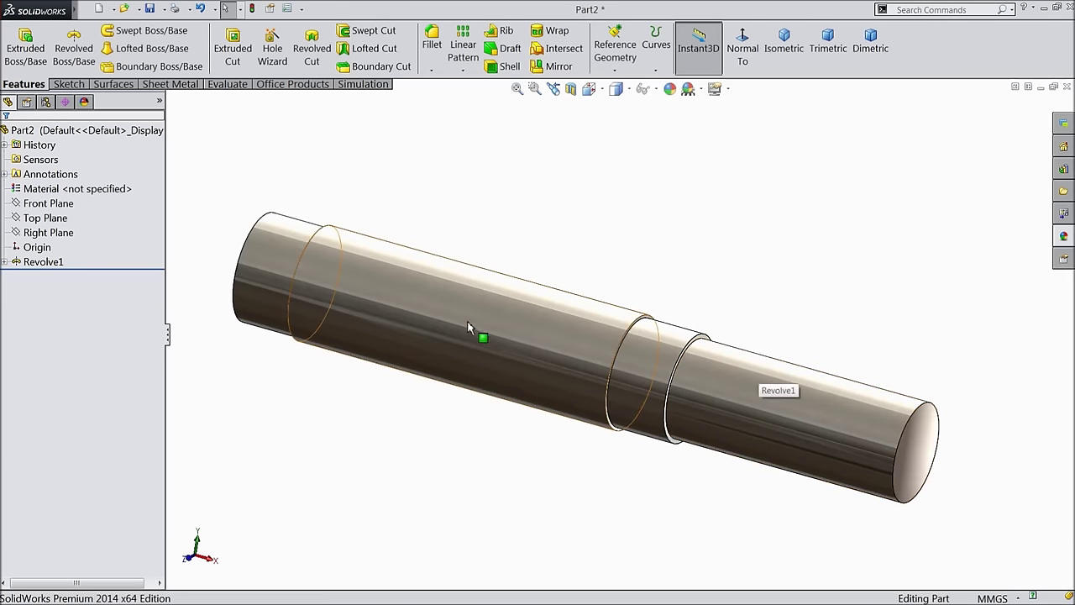
{"action": "left_click", "coordinate": [48, 232]}
{"action": "middle_click_drag", "start_coordinate": [367, 236], "coordinate": [390, 198]}
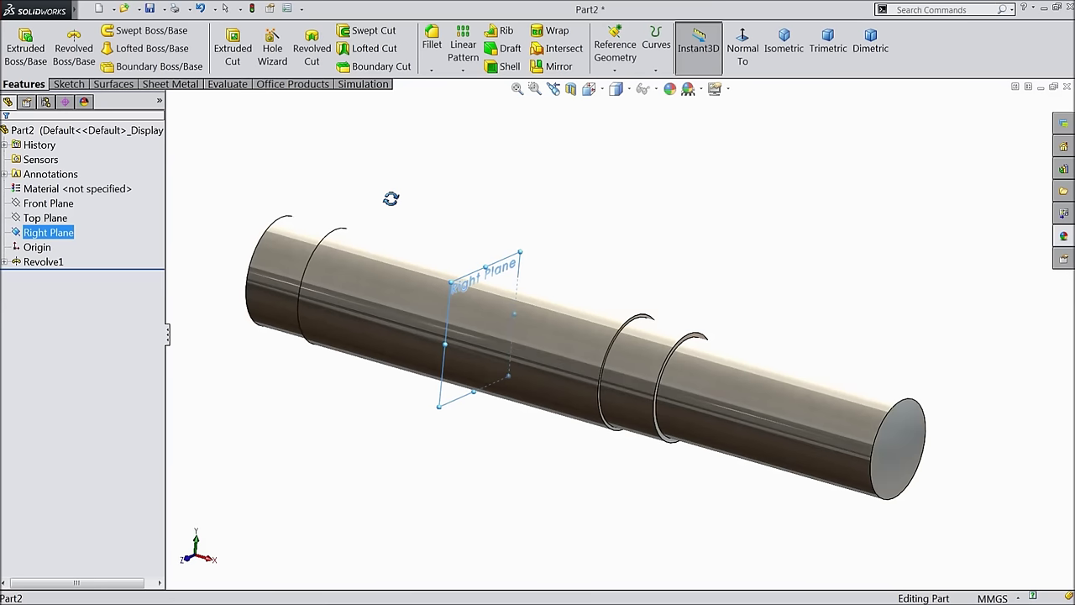
- Sketch on the Right Plane and convert the shaft's outer edge into a 19 mm circle
{"action": "left_click", "coordinate": [68, 84]}
{"action": "left_click", "coordinate": [17, 43]}
{"action": "left_click", "coordinate": [616, 48]}
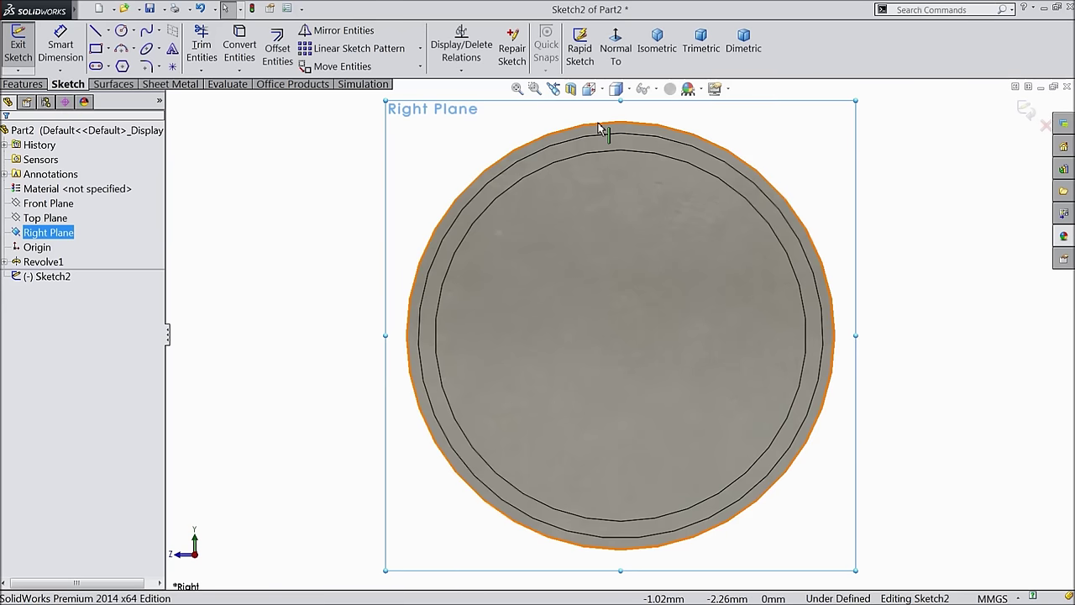
{"action": "left_click", "coordinate": [606, 126]}
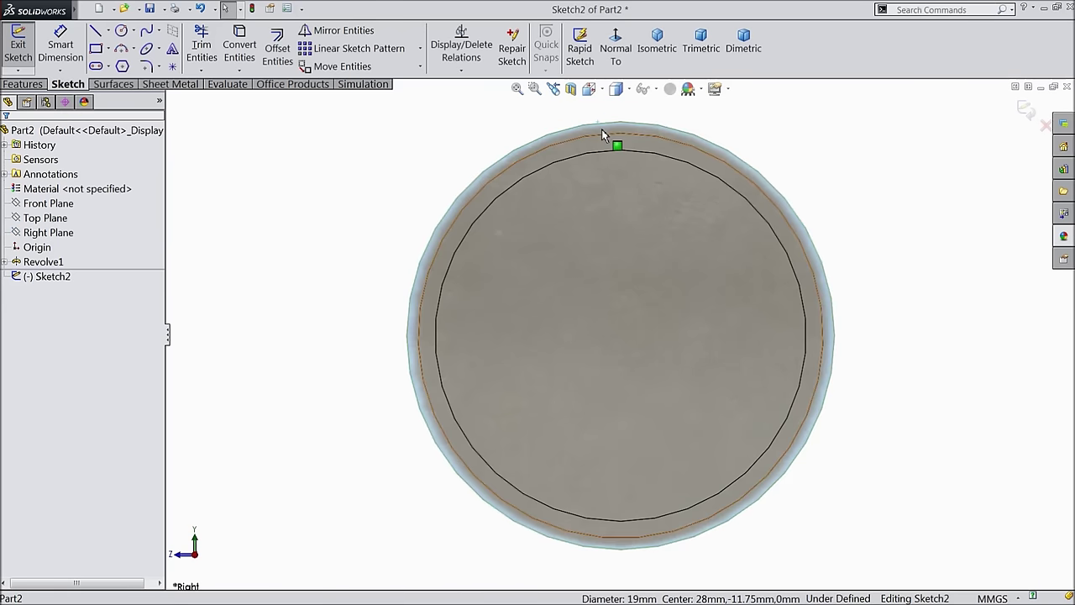
{"action": "left_click", "coordinate": [238, 44]}
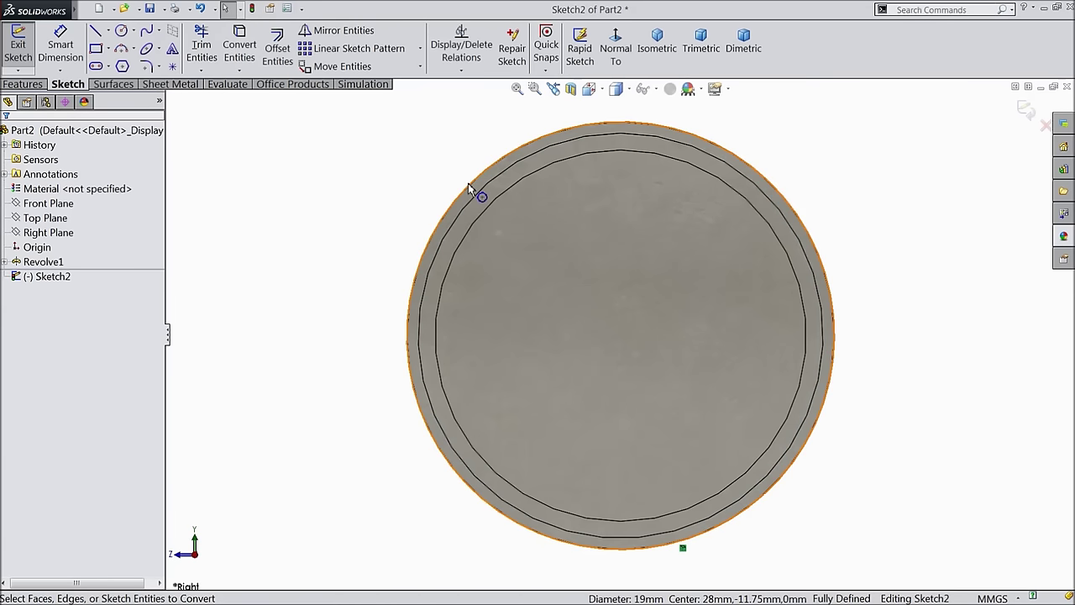
{"action": "key", "text": "z"}
{"action": "key", "text": "z"}
{"action": "mouse_move", "coordinate": [377, 171]}
{"action": "middle_mouse_down"}
{"action": "mouse_move", "coordinate": [398, 175]}
{"action": "mouse_move", "coordinate": [434, 216]}
{"action": "mouse_move", "coordinate": [509, 216]}
{"action": "mouse_move", "coordinate": [523, 205]}
{"action": "mouse_move", "coordinate": [523, 218]}
{"action": "middle_mouse_up"}
{"action": "scroll", "coordinate": [434, 217], "scroll_direction": "down", "scroll_amount": 5}
{"action": "scroll", "coordinate": [523, 285], "scroll_direction": "up", "scroll_amount": 4}
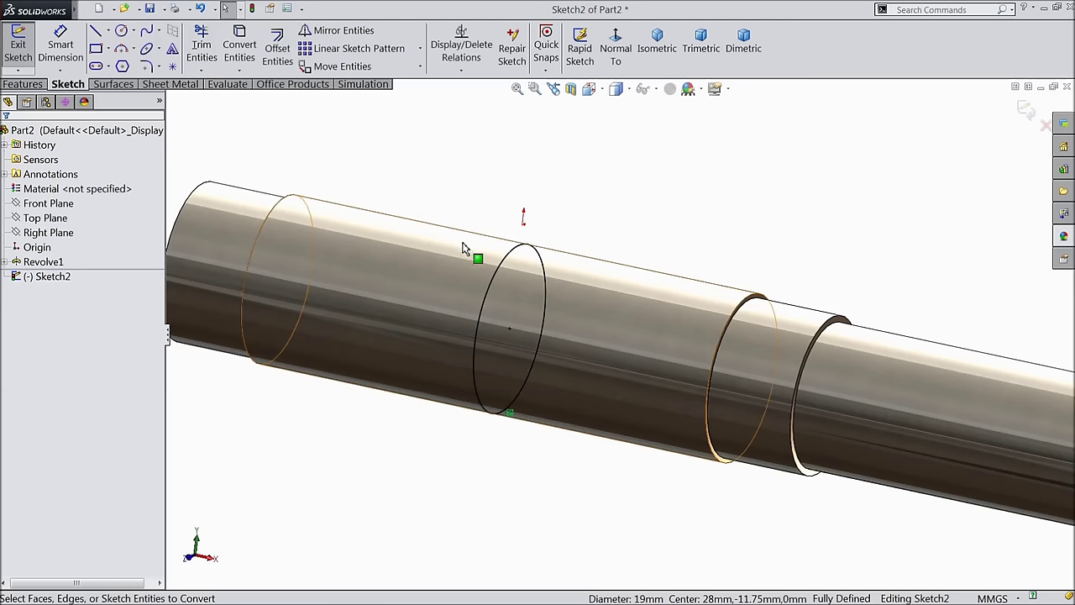
{"action": "left_click", "coordinate": [23, 85]}
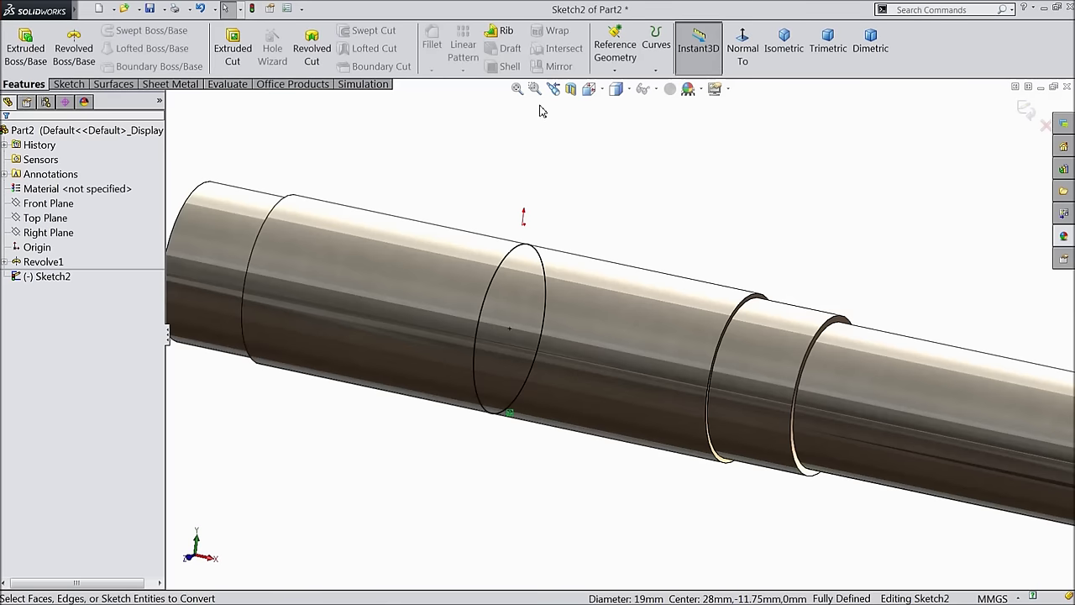
- Add a clockwise, untapered helix on the circle with 24 mm height and 6 mm pitch
{"action": "left_click", "coordinate": [656, 46]}
{"action": "left_click", "coordinate": [689, 108]}
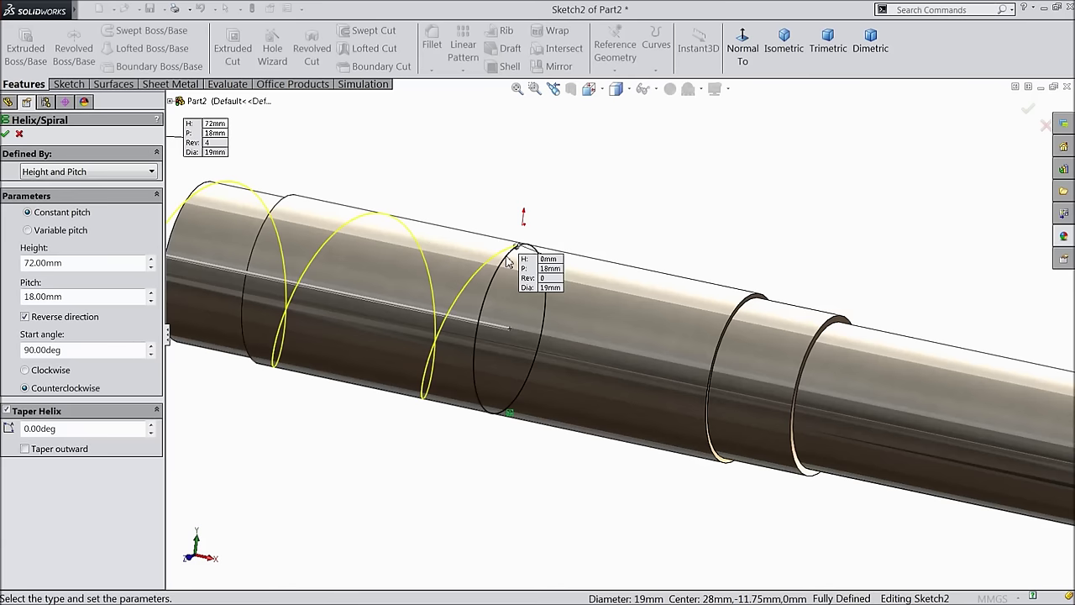
{"action": "scroll", "coordinate": [506, 262], "scroll_direction": "up", "scroll_amount": 1}
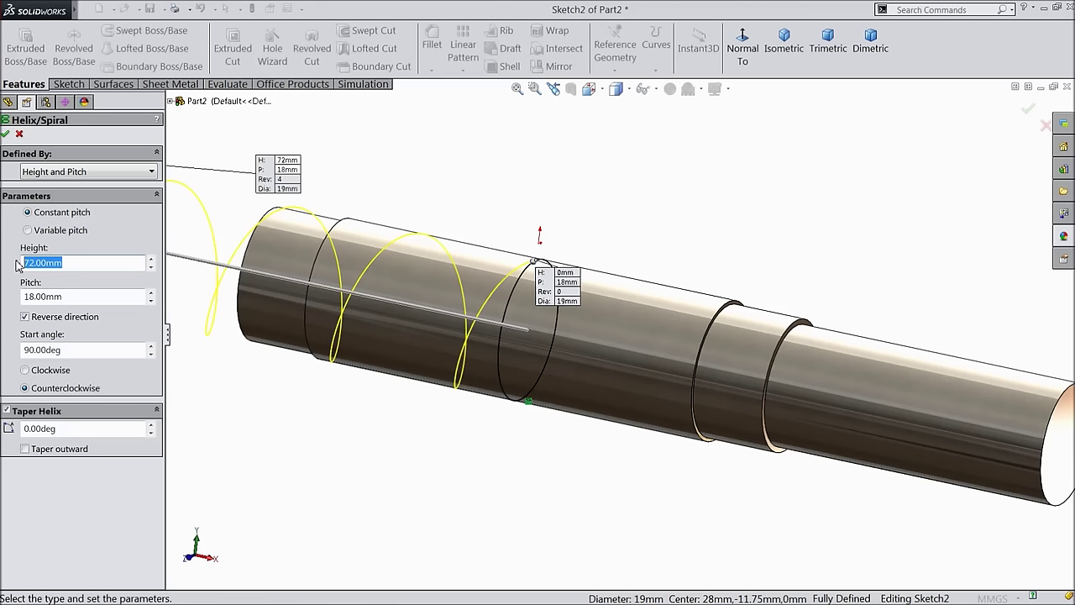
{"action": "key", "text": "Return"}
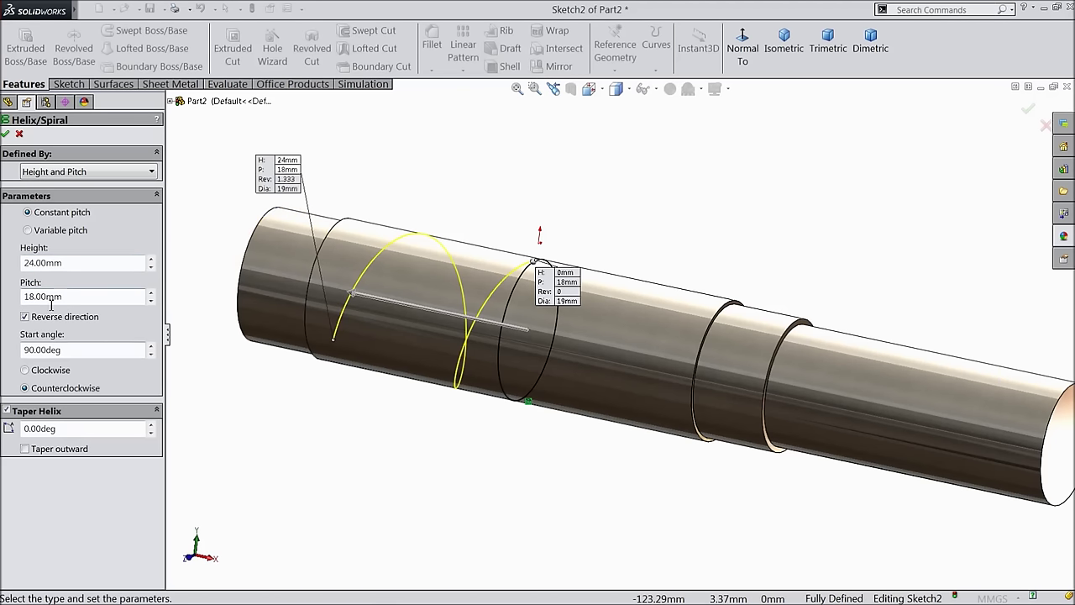
{"action": "double_click", "coordinate": [67, 297]}
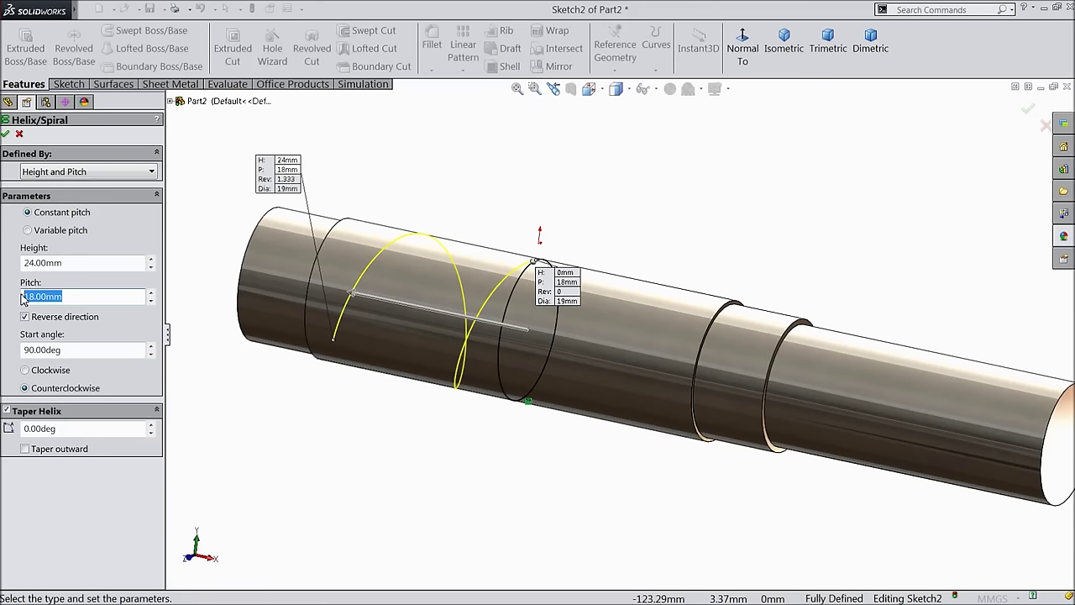
{"action": "key", "text": "Tab"}
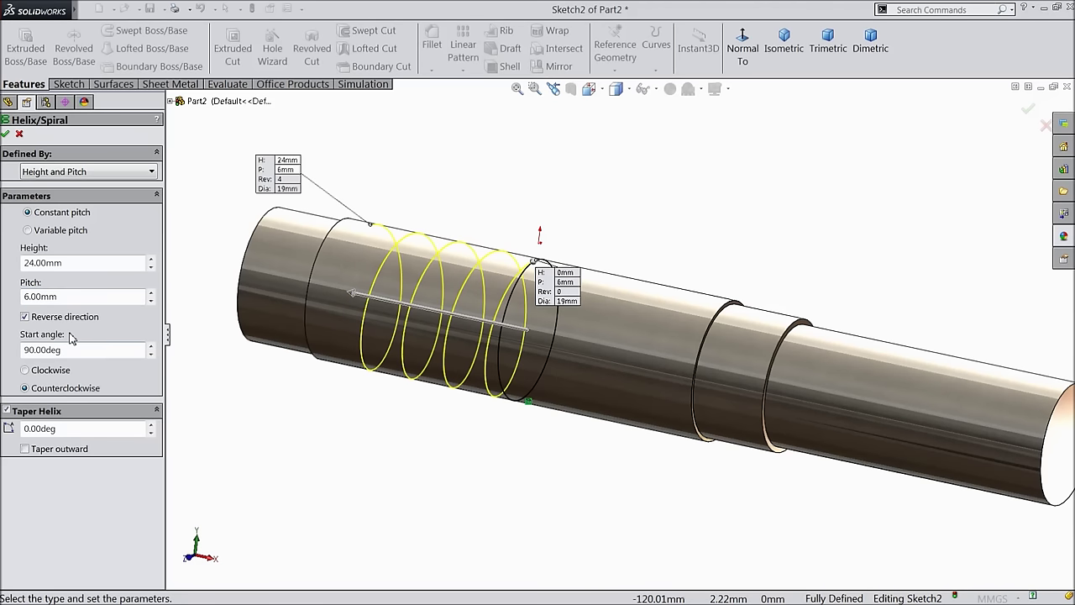
{"action": "left_click", "coordinate": [24, 318]}
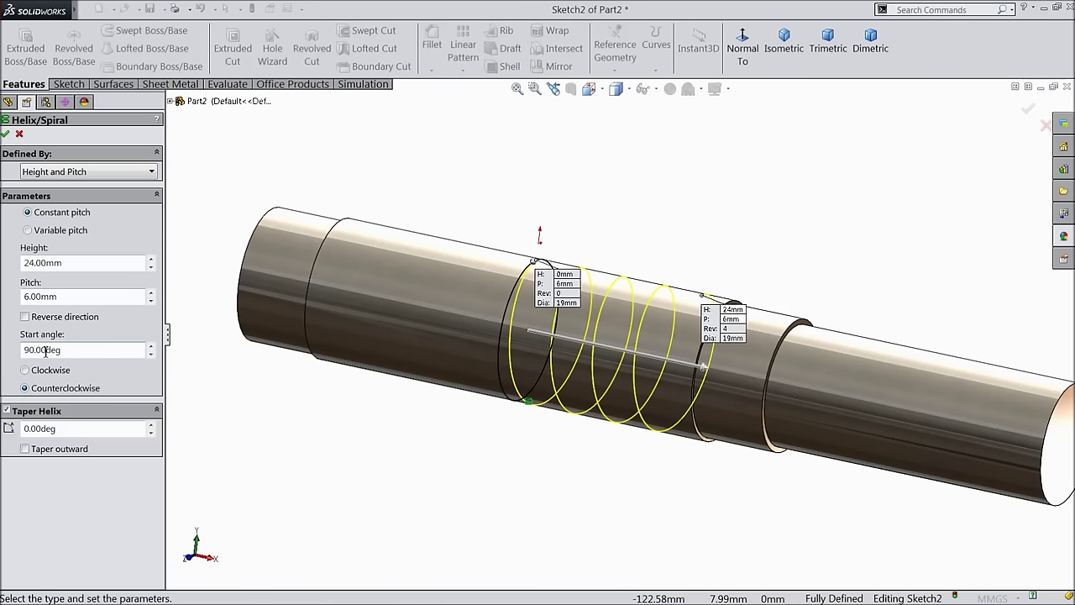
{"action": "left_click", "coordinate": [26, 370]}
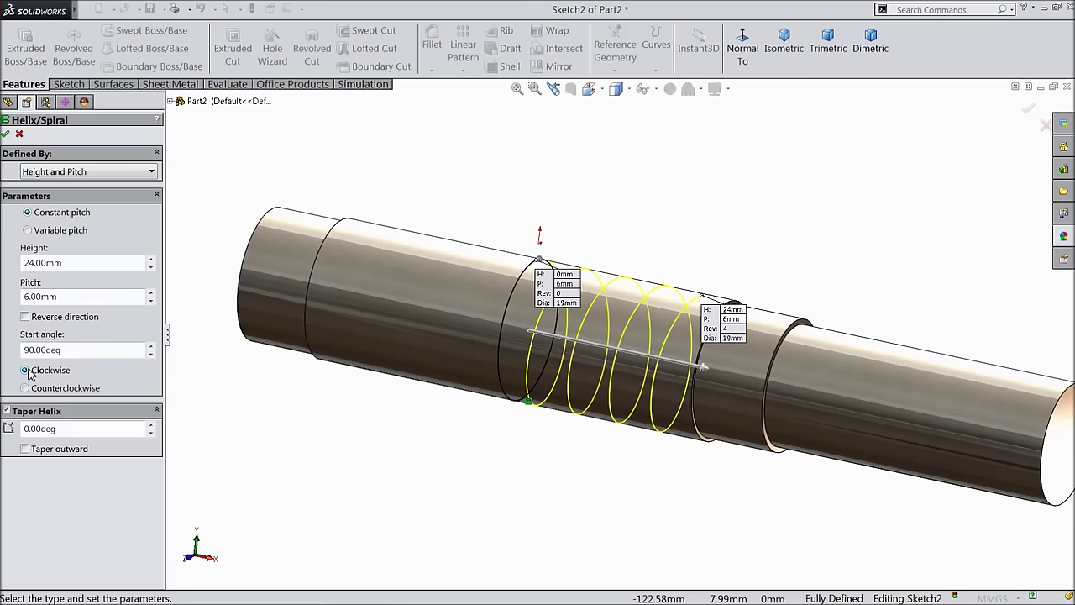
{"action": "left_click", "coordinate": [6, 411]}
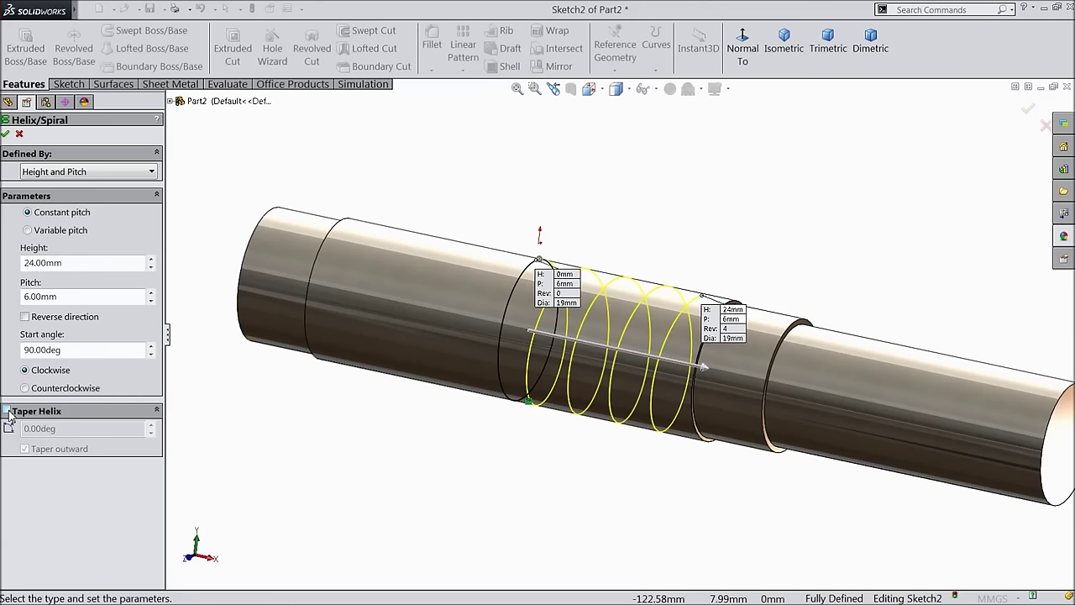
{"action": "left_click", "coordinate": [5, 137]}
{"action": "middle_click_drag", "start_coordinate": [456, 428], "coordinate": [457, 456]}
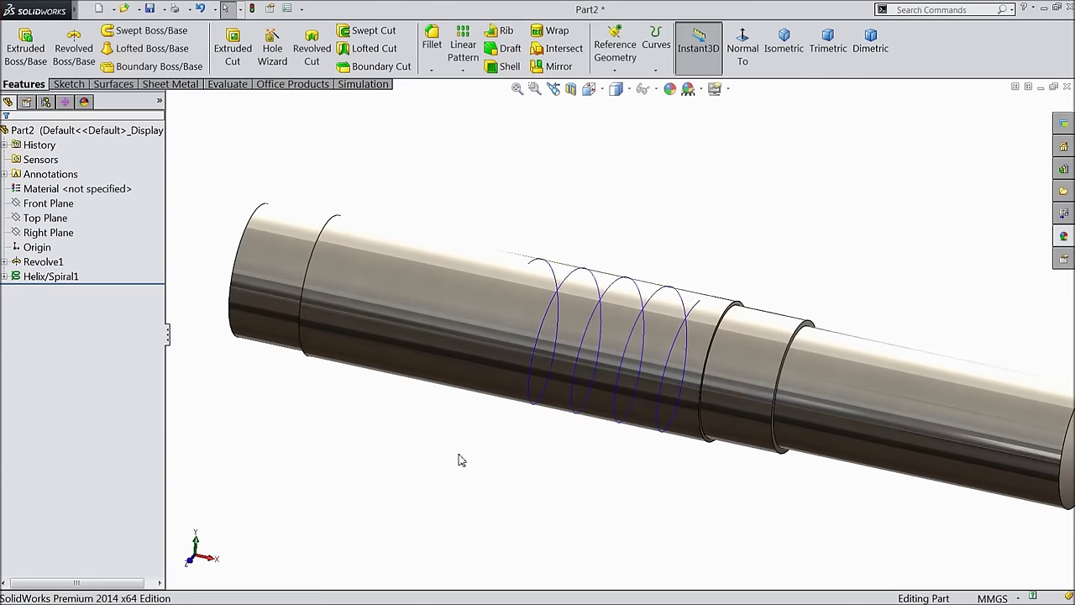
- Start a new sketch on the Front Plane, viewed normal to the plane
{"action": "left_click", "coordinate": [56, 218]}
{"action": "left_click", "coordinate": [48, 204]}
{"action": "left_click", "coordinate": [91, 187]}
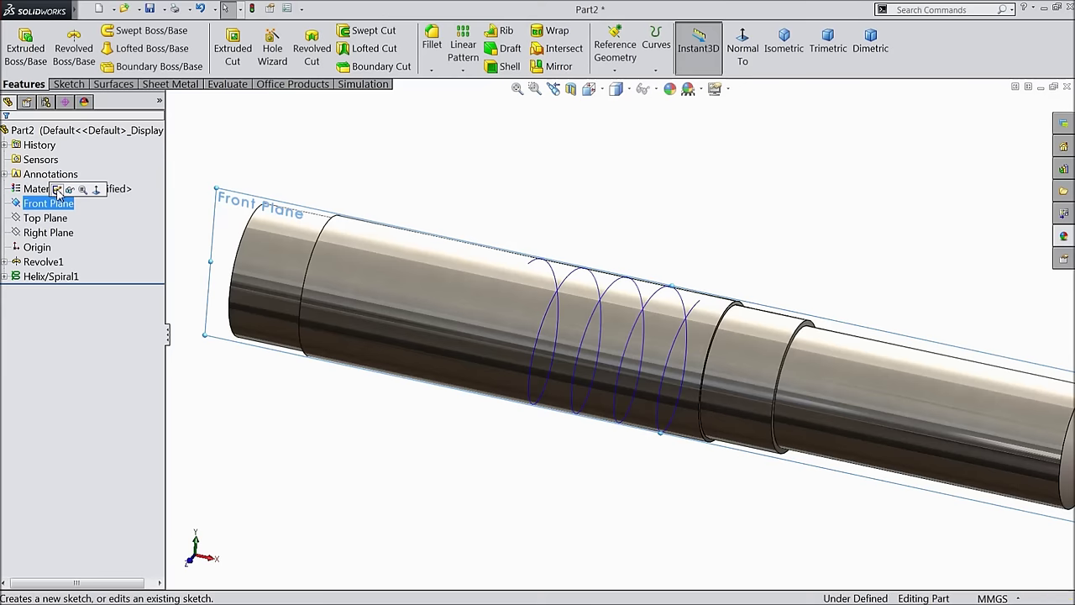
{"action": "key", "text": "ctrl+8"}
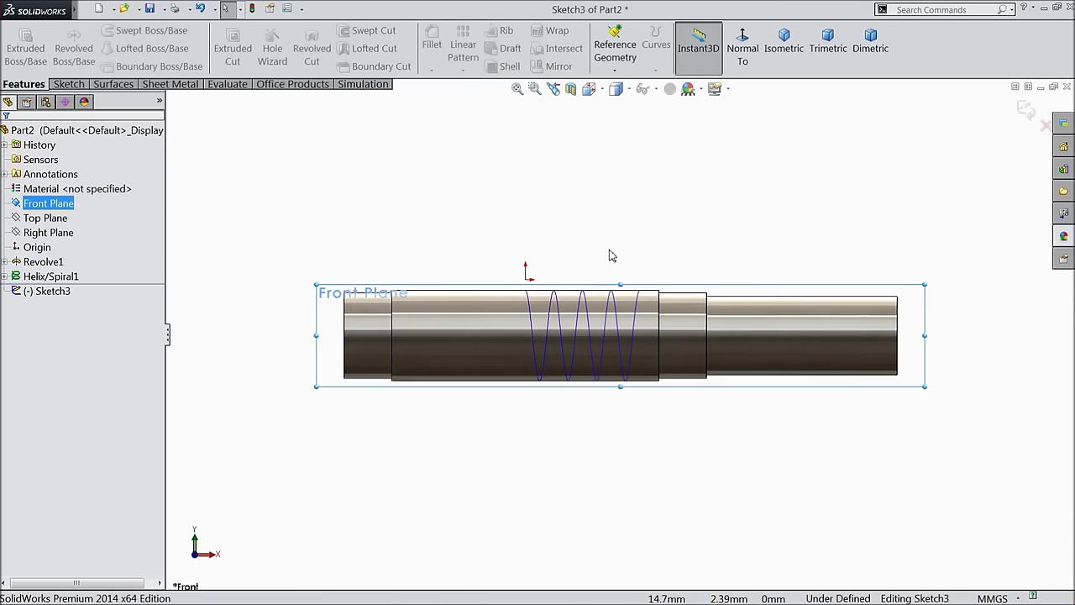
{"action": "scroll", "coordinate": [543, 311], "scroll_direction": "down", "scroll_amount": 3}
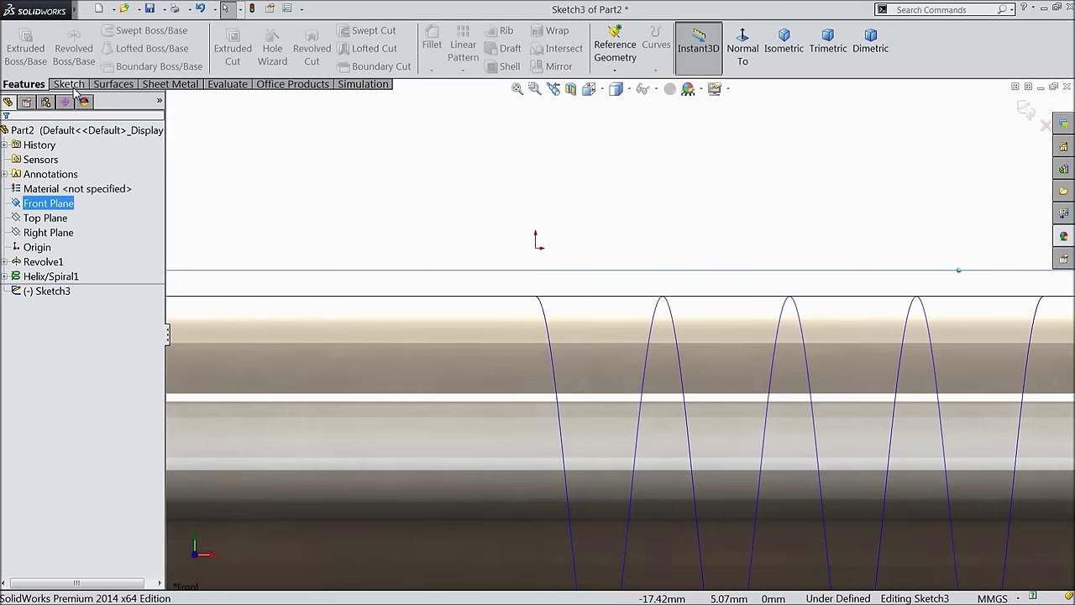
- Draw a vertical construction centerline from above the shaft to just past its edge
{"action": "left_click", "coordinate": [69, 84]}
{"action": "left_click", "coordinate": [109, 31]}
{"action": "left_click", "coordinate": [122, 66]}
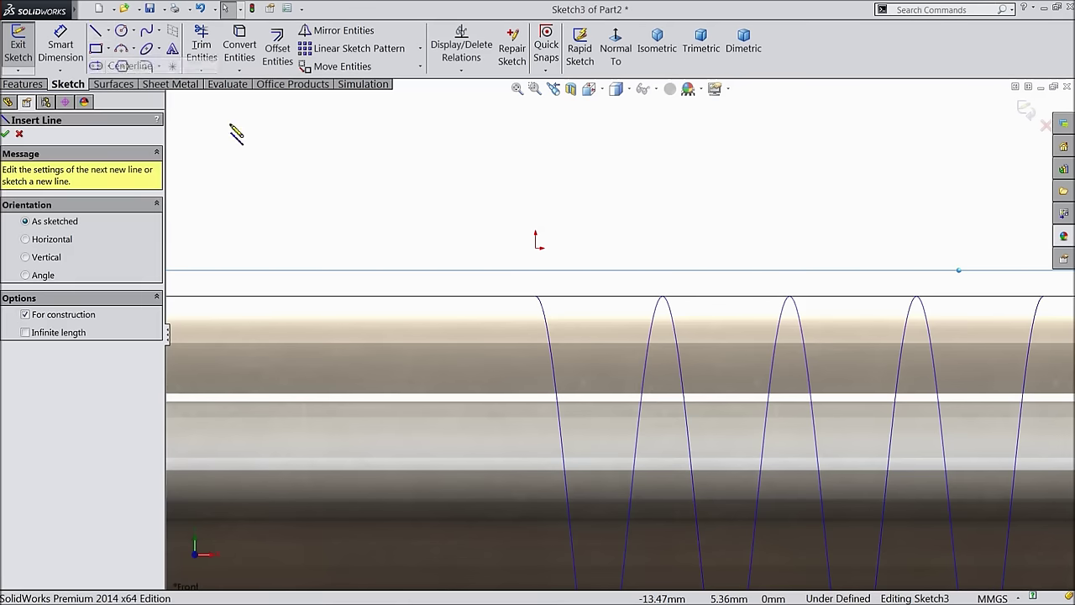
{"action": "scroll", "coordinate": [605, 252], "scroll_direction": "down", "scroll_amount": 2}
{"action": "left_click", "coordinate": [506, 205]}
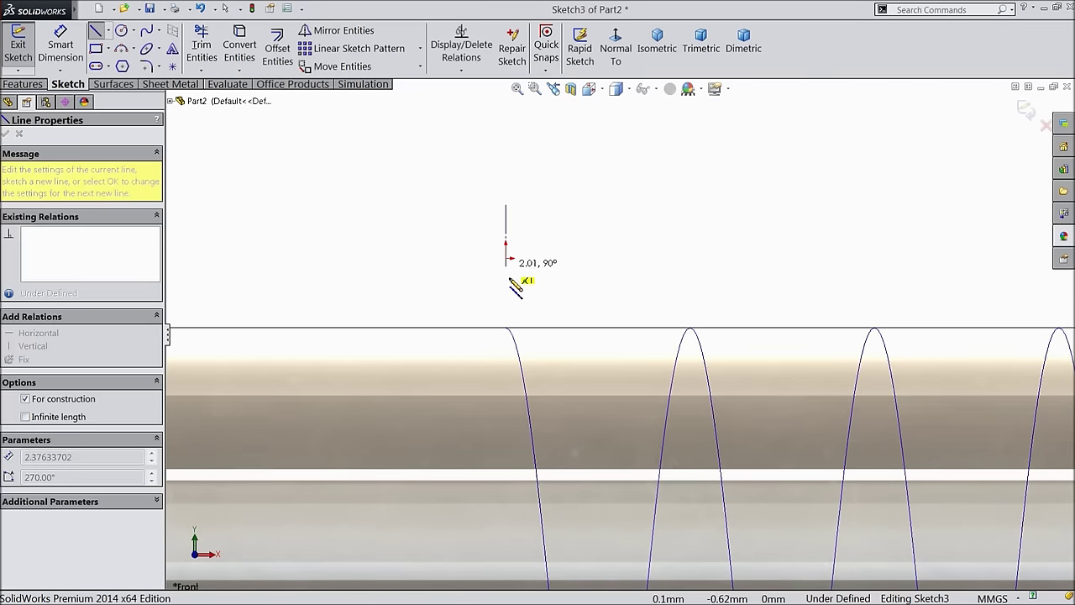
{"action": "left_click", "coordinate": [506, 352]}
{"action": "right_click", "coordinate": [546, 294]}
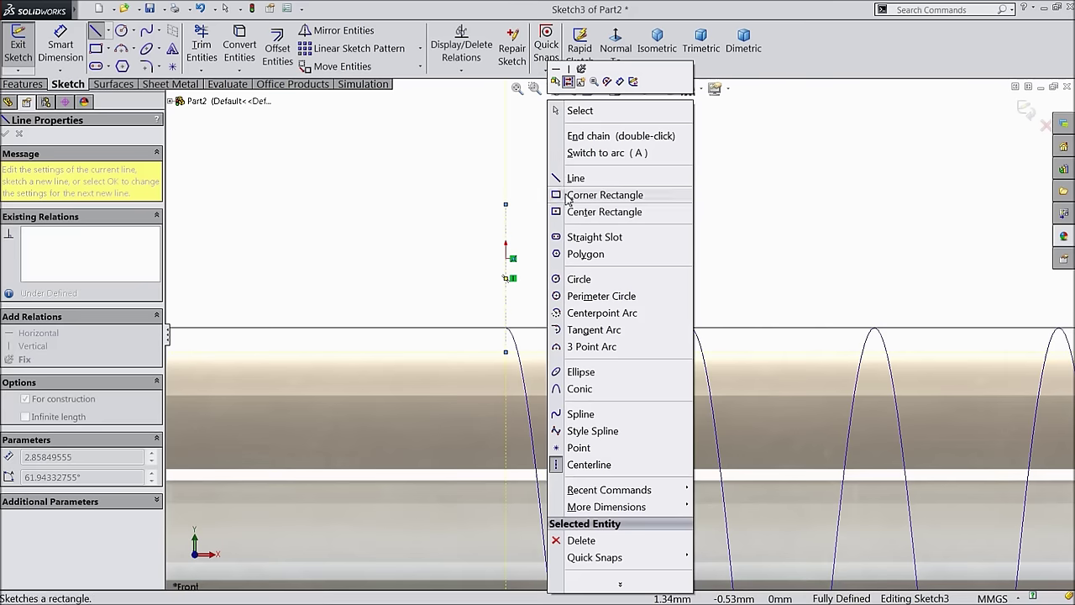
{"action": "left_click", "coordinate": [575, 108]}
- Draw a circle centred on the centerline above the shaft
{"action": "scroll", "coordinate": [541, 268], "scroll_direction": "down", "scroll_amount": 1}
{"action": "scroll", "coordinate": [541, 268], "scroll_direction": "down", "scroll_amount": 1}
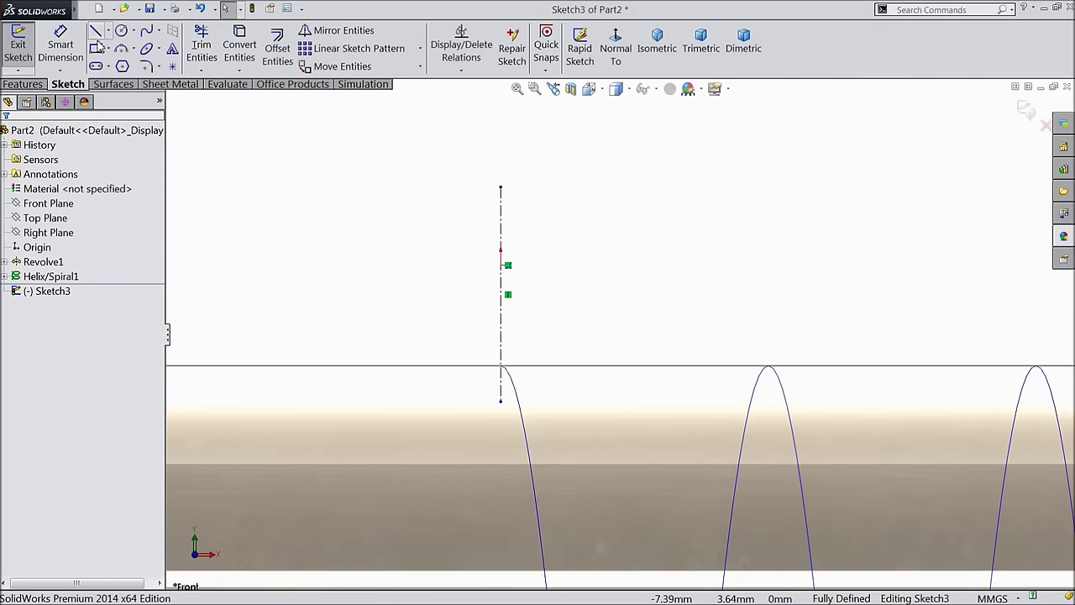
{"action": "left_click", "coordinate": [122, 31]}
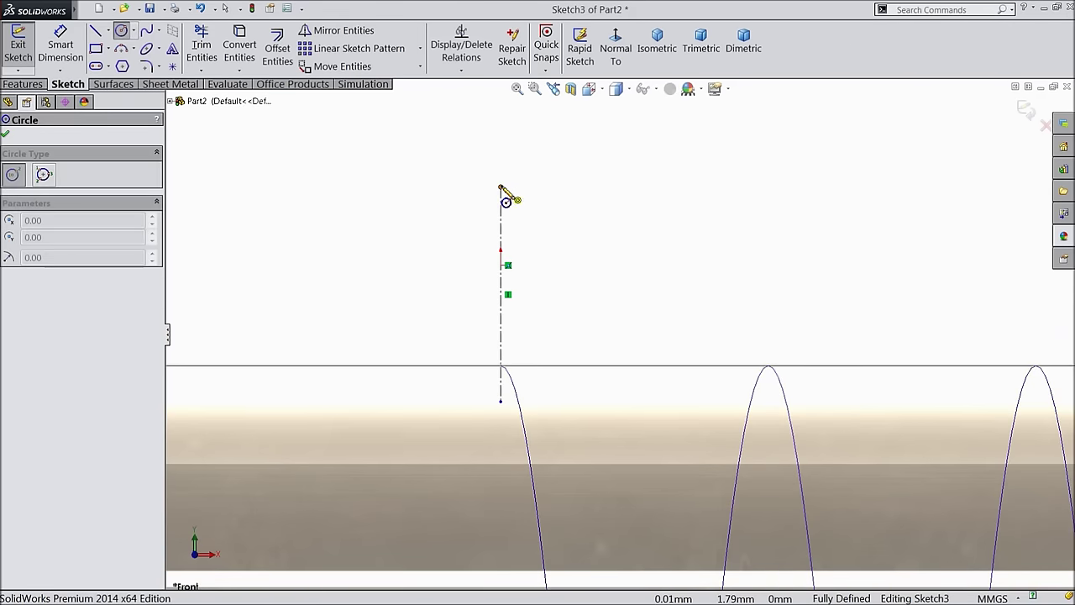
{"action": "left_click", "coordinate": [500, 187]}
{"action": "left_click", "coordinate": [473, 158]}
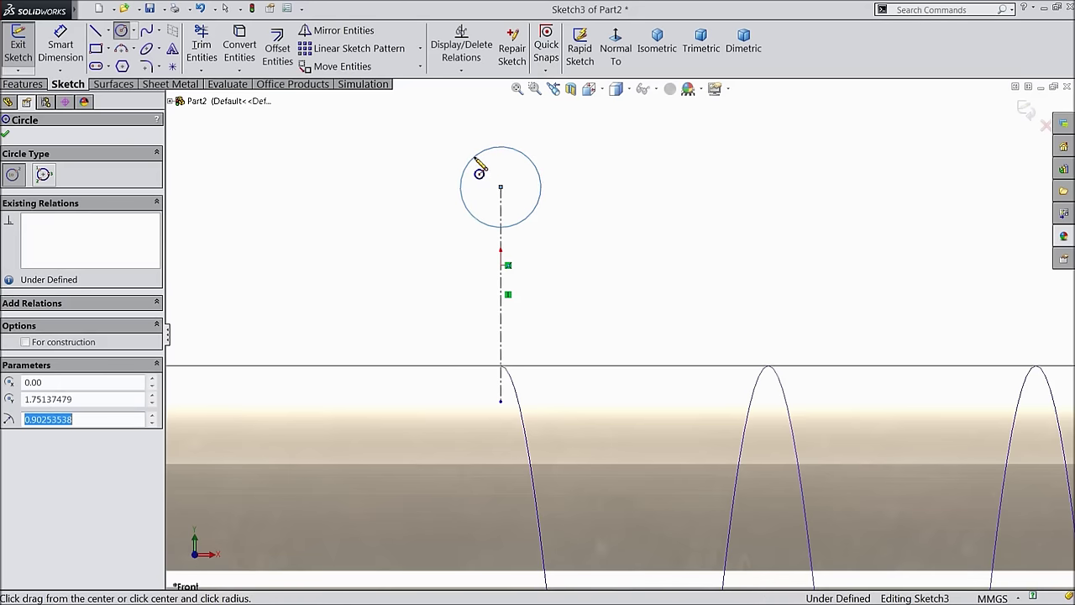
- Dimension the circle 3.5 mm above the shaft's top edge with a 2 mm diameter
{"action": "left_click", "coordinate": [61, 47]}
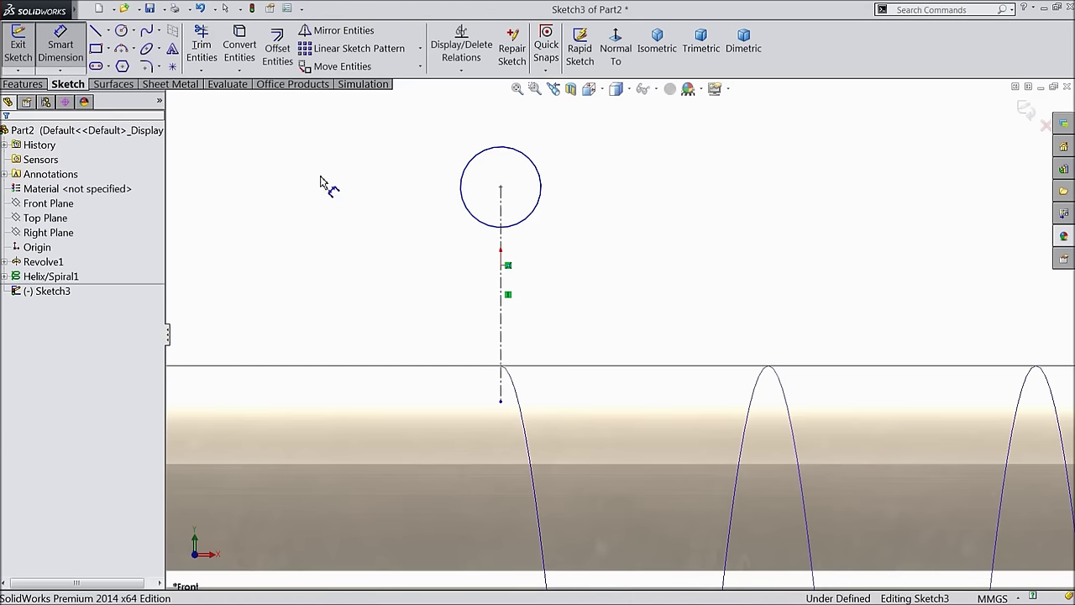
{"action": "left_click", "coordinate": [500, 187]}
{"action": "left_click", "coordinate": [578, 366]}
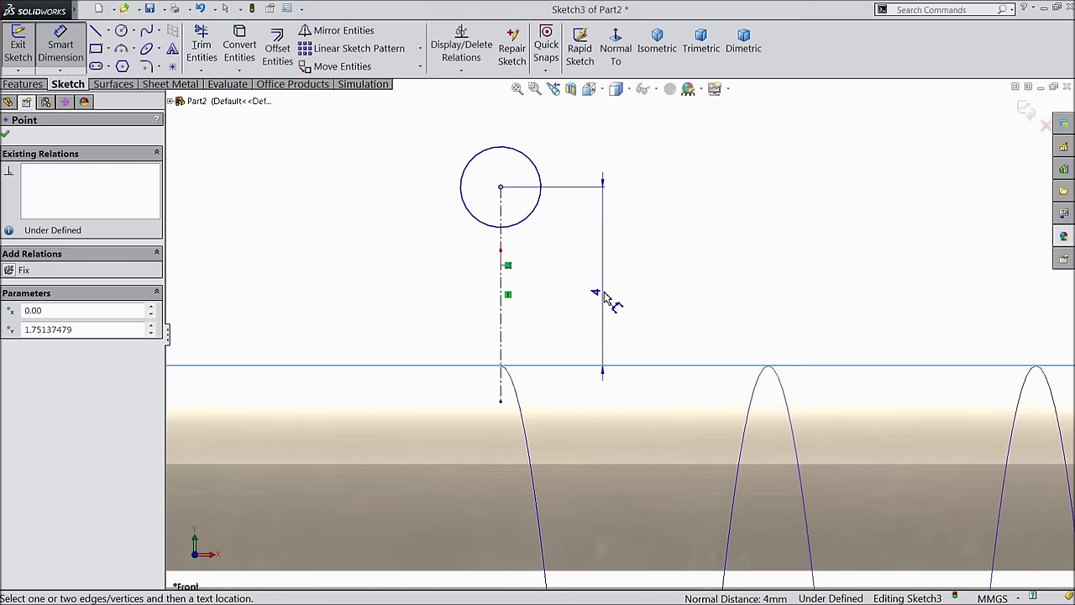
{"action": "left_click", "coordinate": [617, 287]}
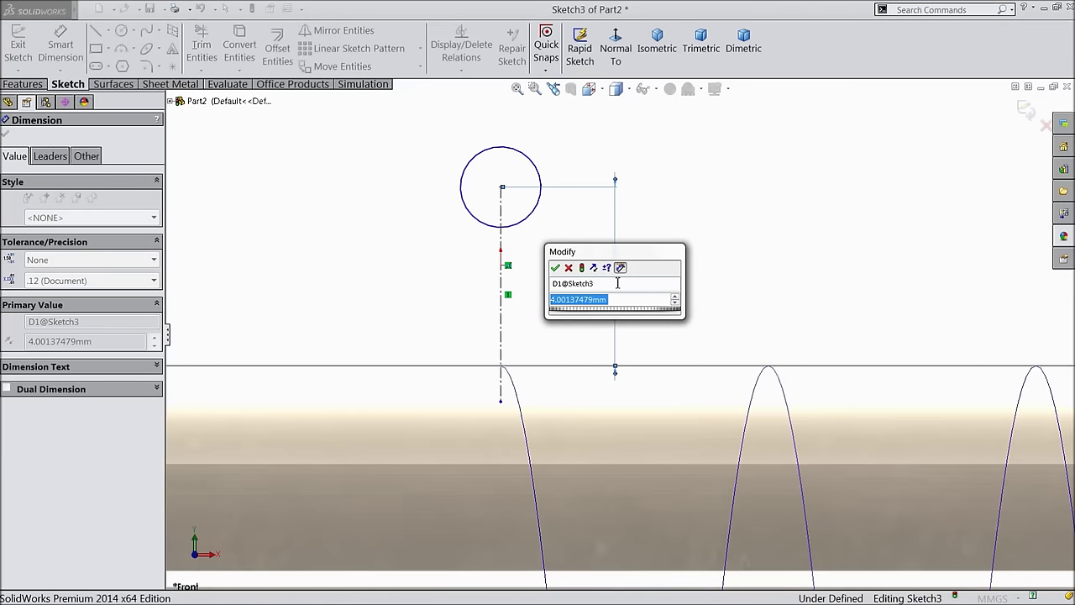
{"action": "type", "text": "3.5"}
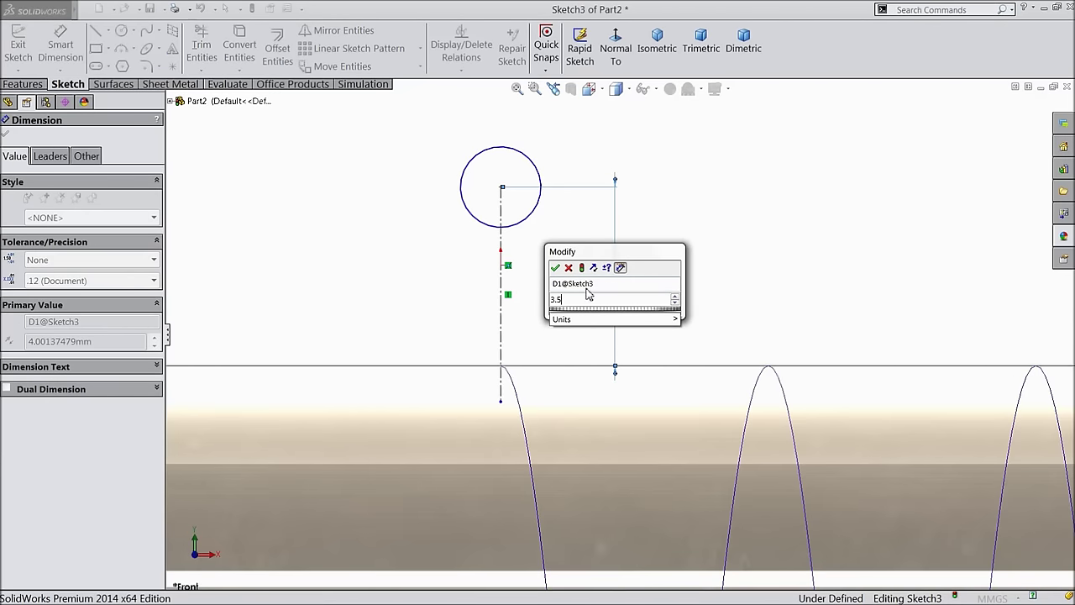
{"action": "left_click", "coordinate": [555, 268]}
{"action": "left_click", "coordinate": [476, 176]}
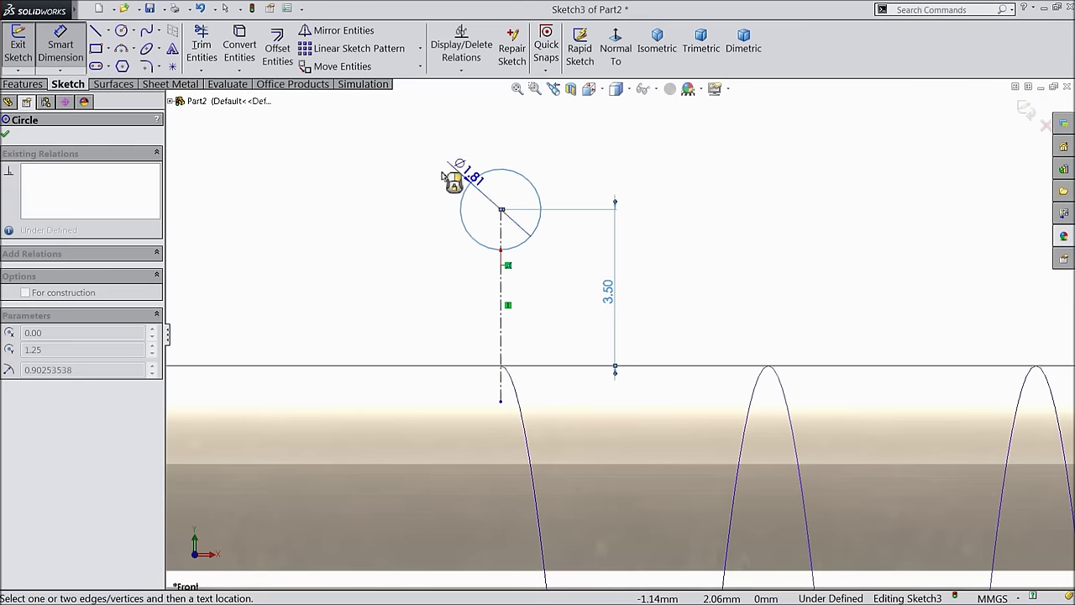
{"action": "left_click", "coordinate": [412, 149]}
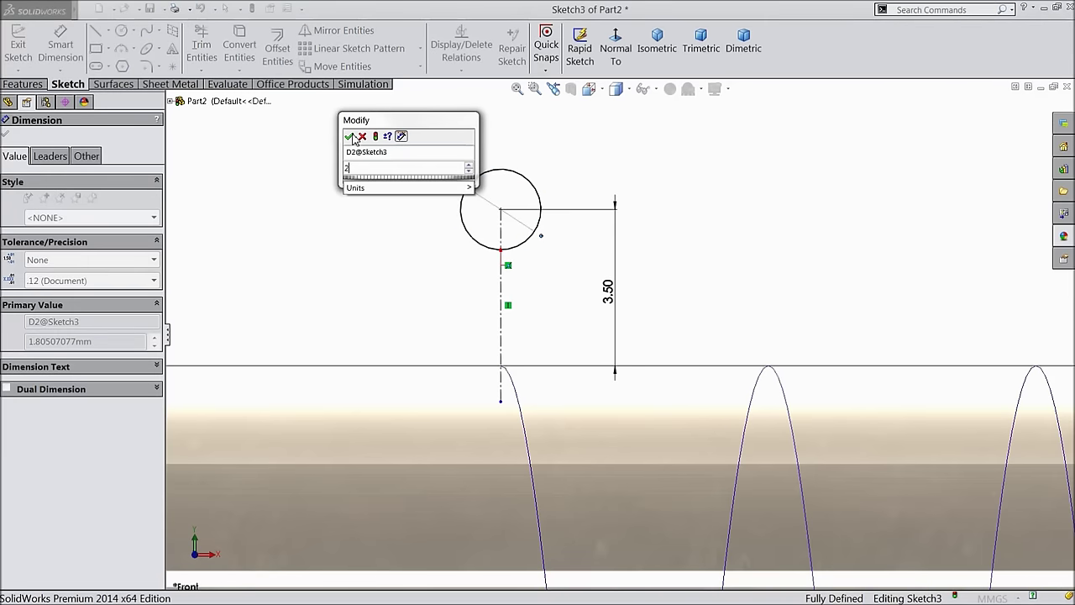
{"action": "left_click", "coordinate": [350, 137]}
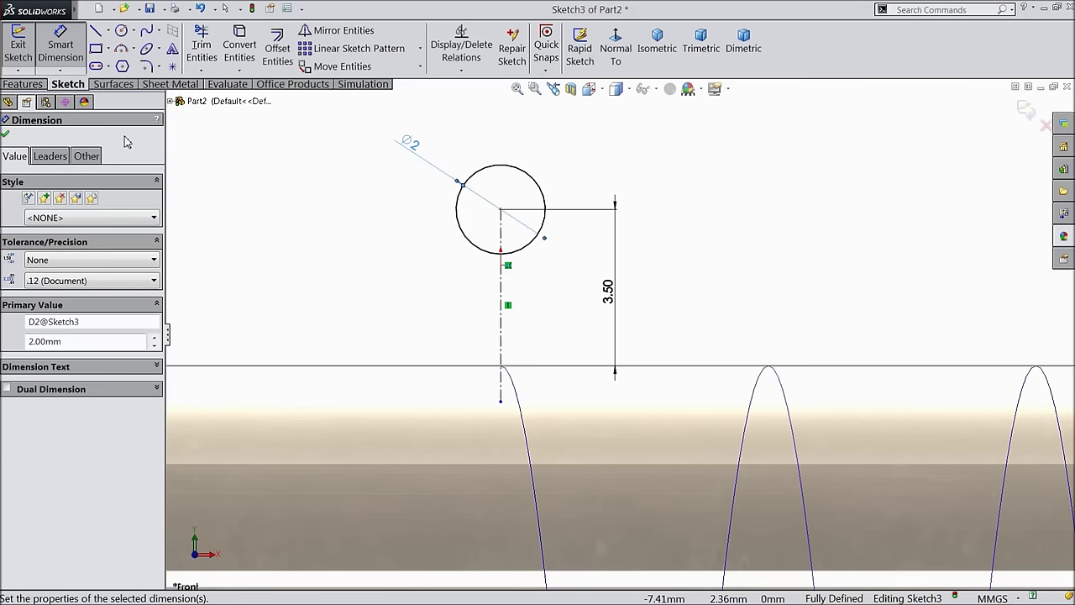
- Draw a slanted line from the circle to the shaft edge, then a short vertical line down
{"action": "left_click", "coordinate": [96, 31]}
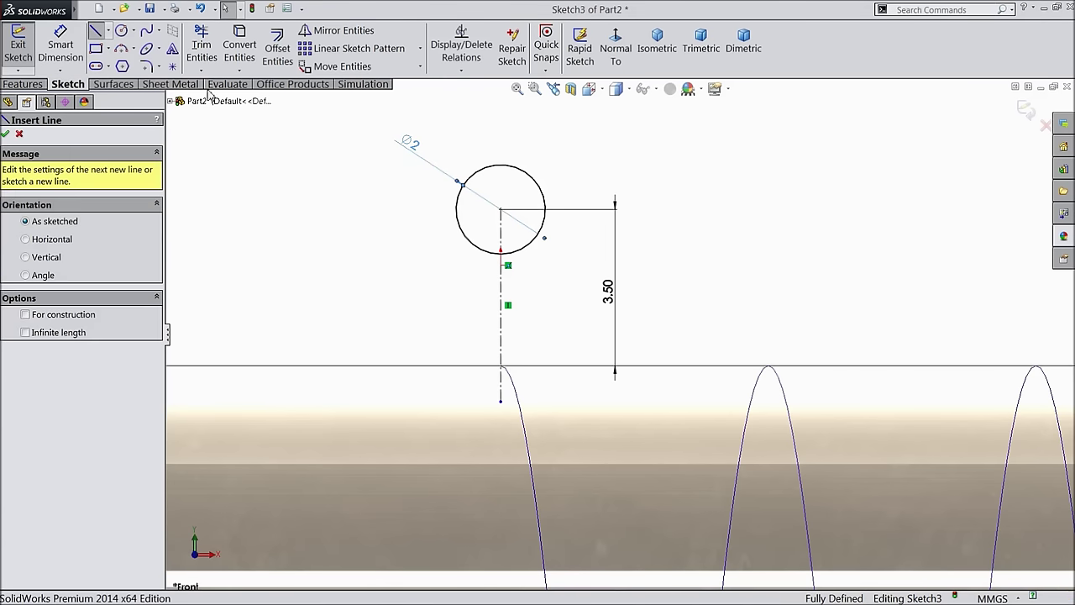
{"action": "left_click", "coordinate": [501, 210]}
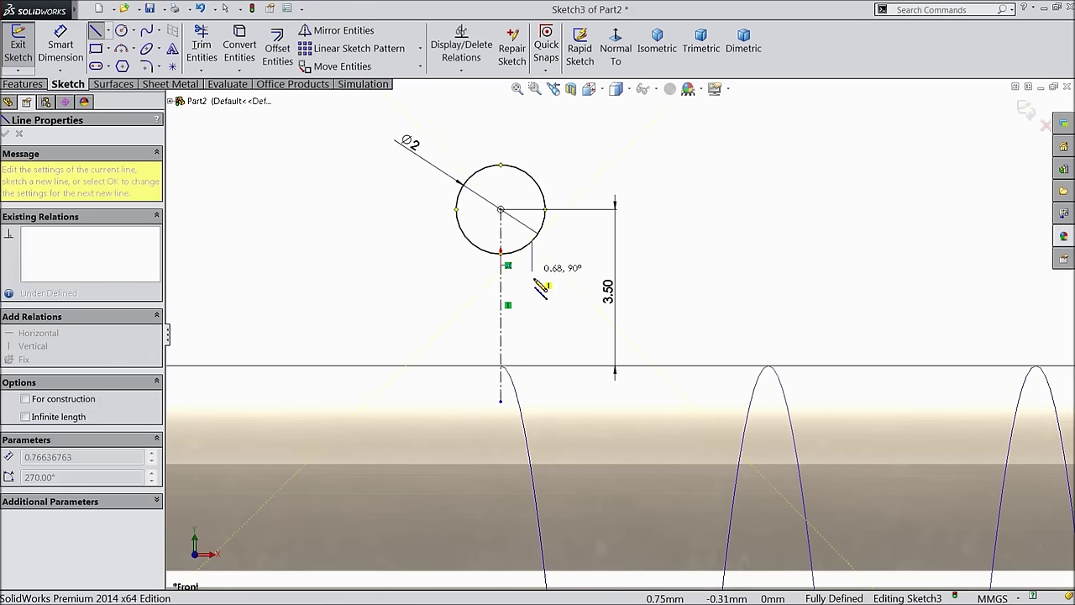
{"action": "left_click", "coordinate": [579, 359]}
{"action": "left_click", "coordinate": [579, 395]}
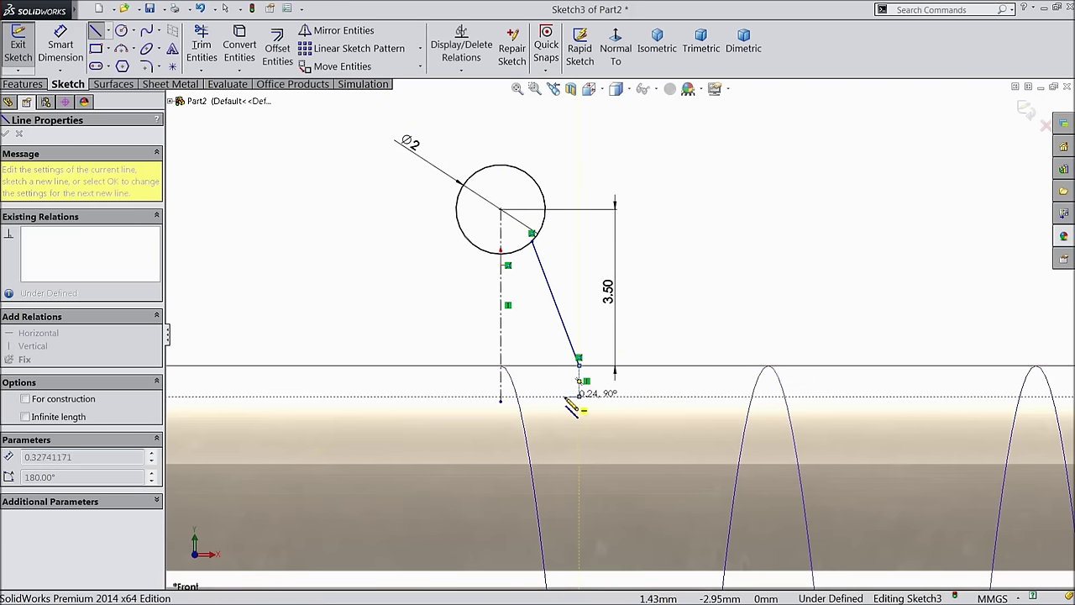
{"action": "right_click", "coordinate": [482, 401]}
{"action": "left_click", "coordinate": [516, 104]}
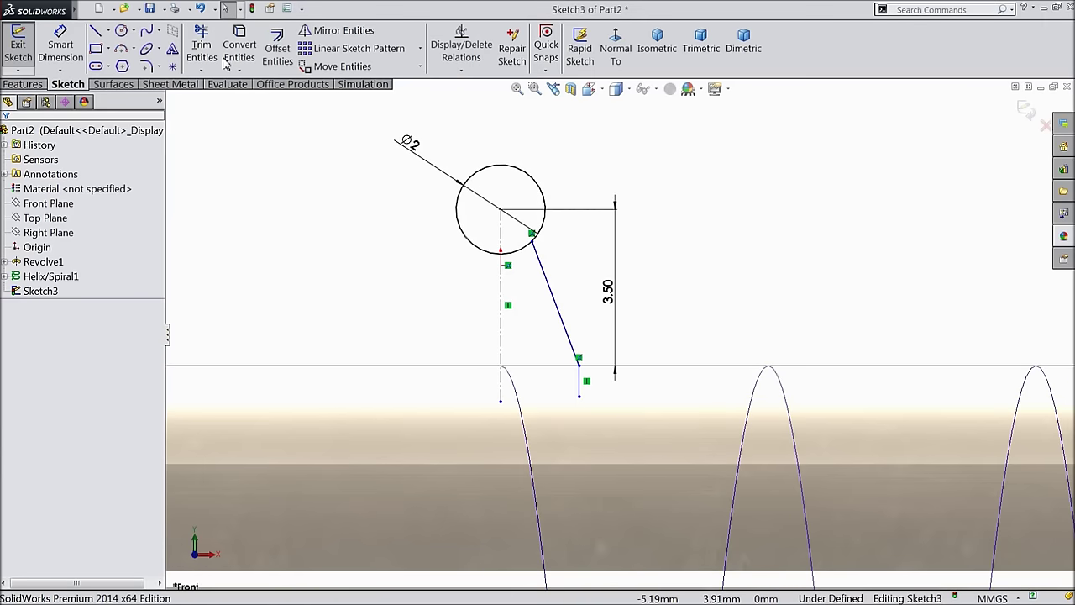
- Mirror the slanted and short vertical lines across the centerline
{"action": "left_click", "coordinate": [342, 31]}
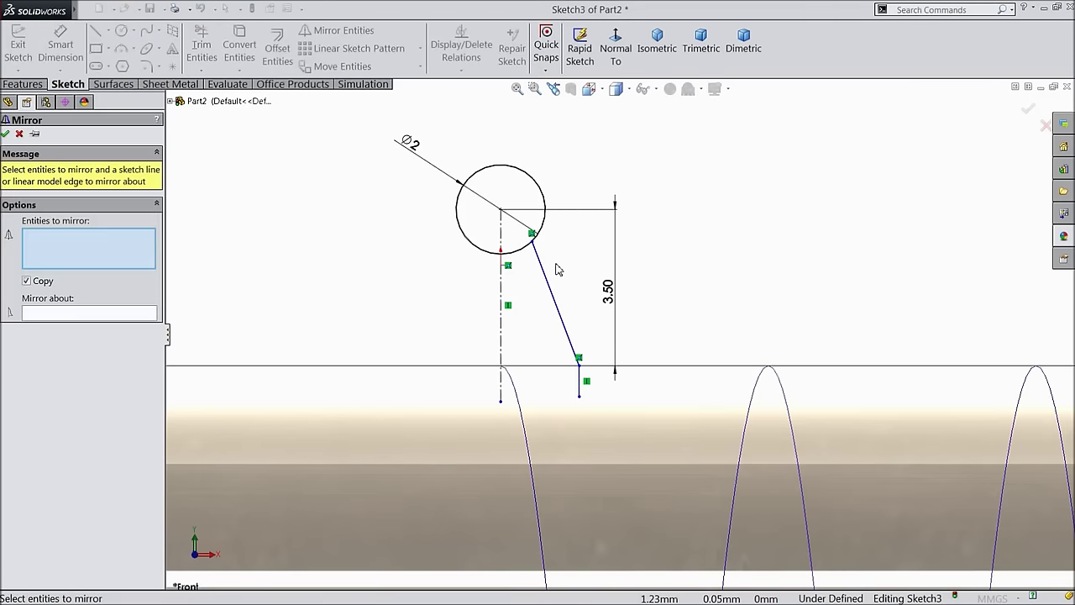
{"action": "left_click", "coordinate": [552, 288]}
{"action": "left_click", "coordinate": [582, 388]}
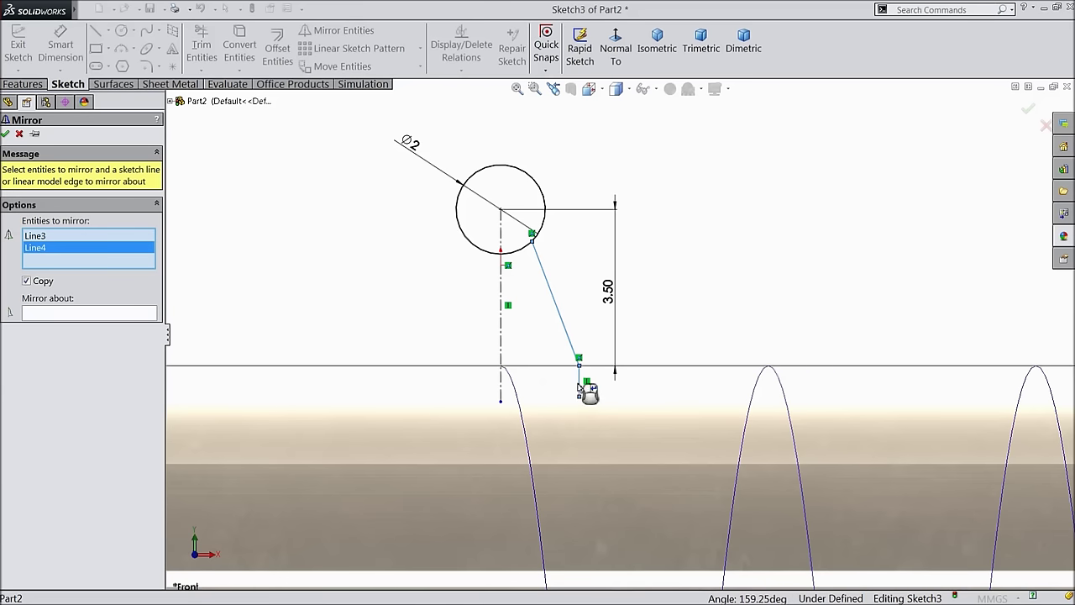
{"action": "left_click", "coordinate": [88, 315]}
{"action": "left_click", "coordinate": [501, 288]}
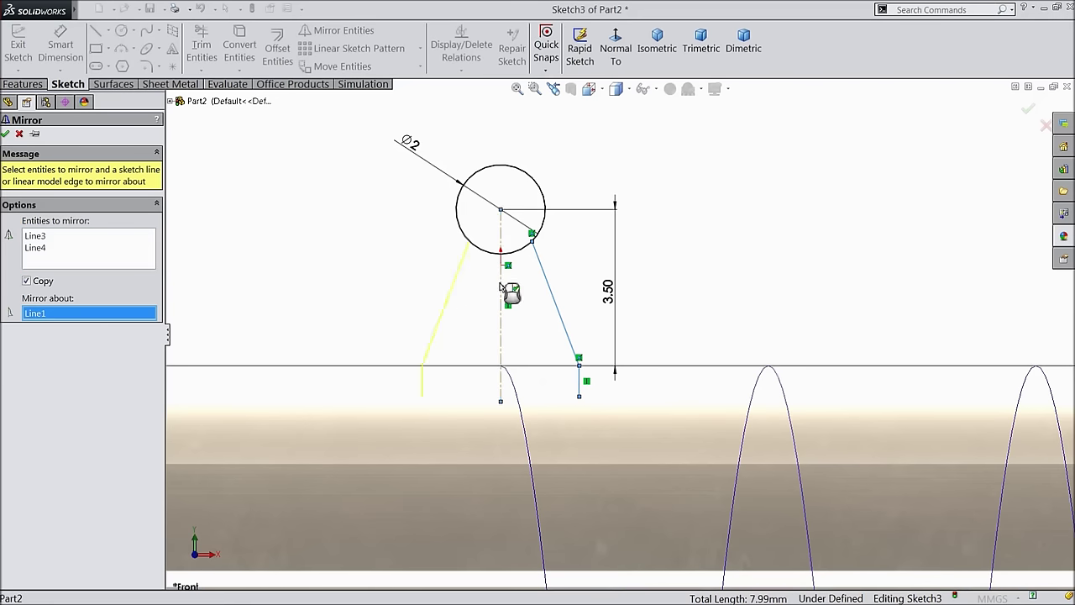
{"action": "left_click", "coordinate": [6, 134]}
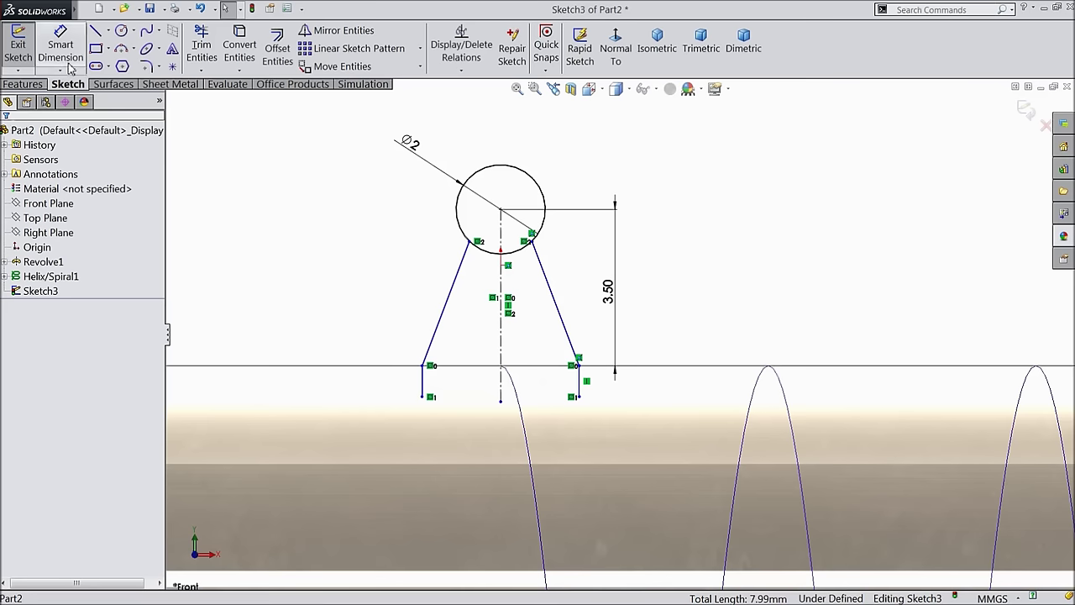
- Draw a horizontal line joining the two bottom endpoints of the profile
{"action": "left_click", "coordinate": [96, 30]}
{"action": "mouse_move", "coordinate": [422, 396]}
{"action": "left_mouse_down"}
{"action": "mouse_move", "coordinate": [588, 408]}
{"action": "mouse_move", "coordinate": [578, 396]}
{"action": "left_mouse_up"}
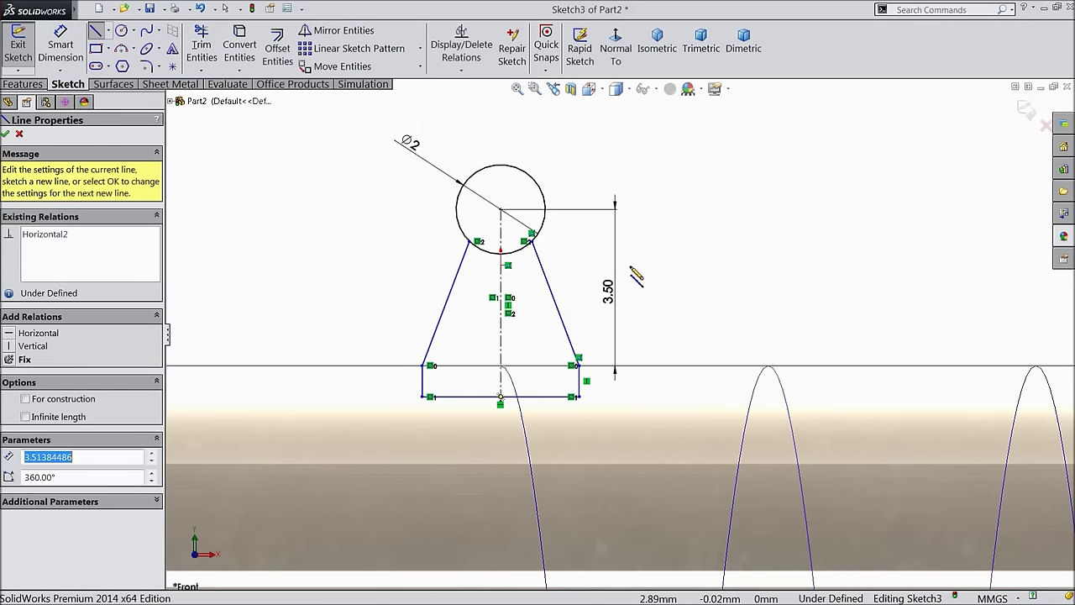
{"action": "right_click", "coordinate": [677, 228]}
{"action": "left_click", "coordinate": [708, 163]}
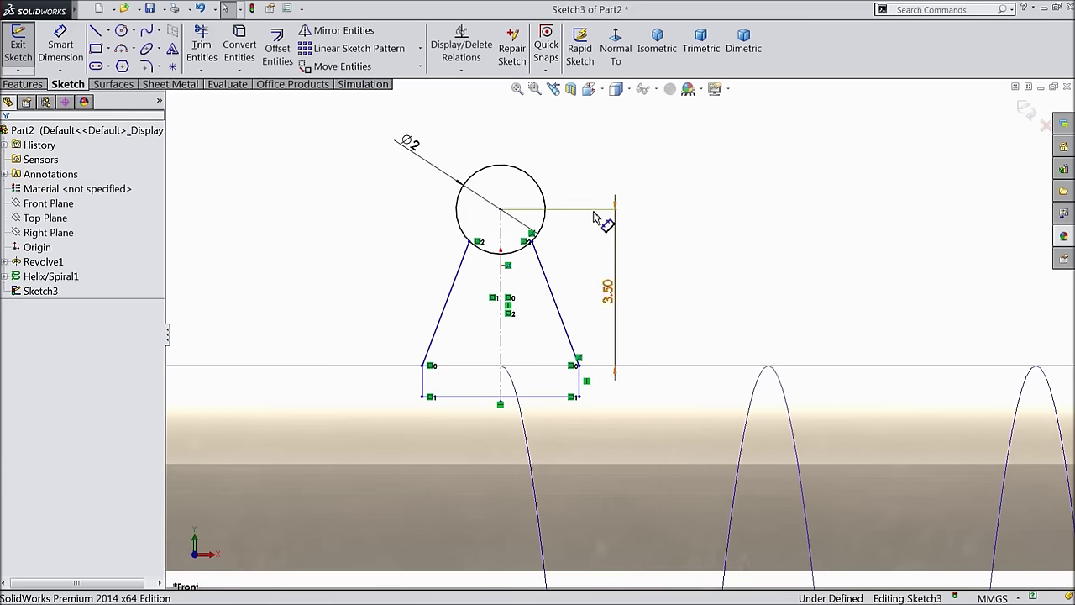
{"action": "left_click", "coordinate": [198, 53]}
{"action": "scroll", "coordinate": [526, 268], "scroll_direction": "down", "scroll_amount": 3}
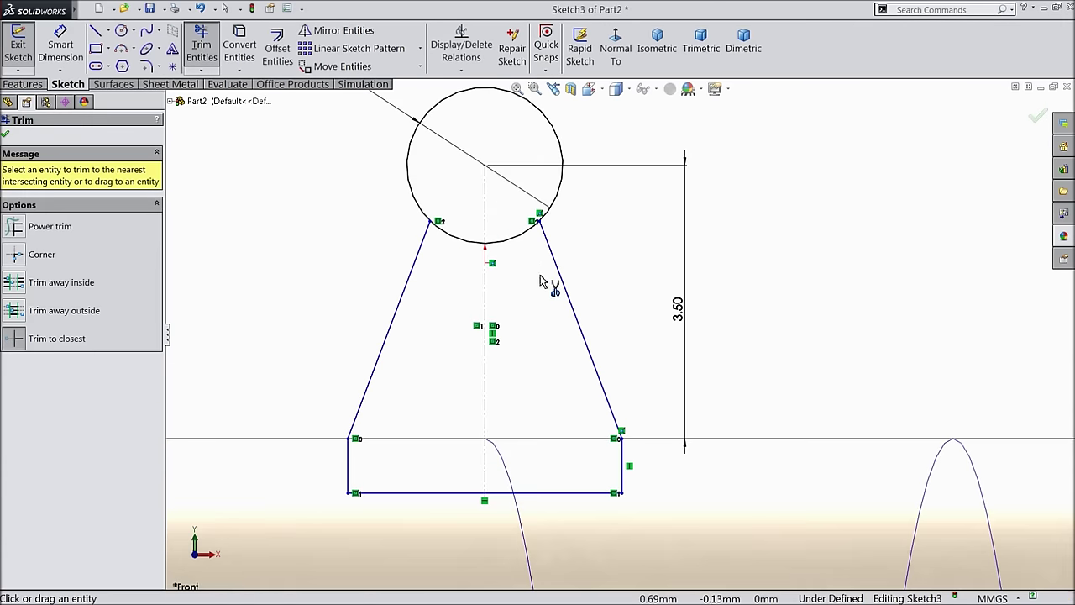
- Trim away the circle's lower arc and make the top arc tangent to the slanted lines
{"action": "left_click", "coordinate": [480, 242]}
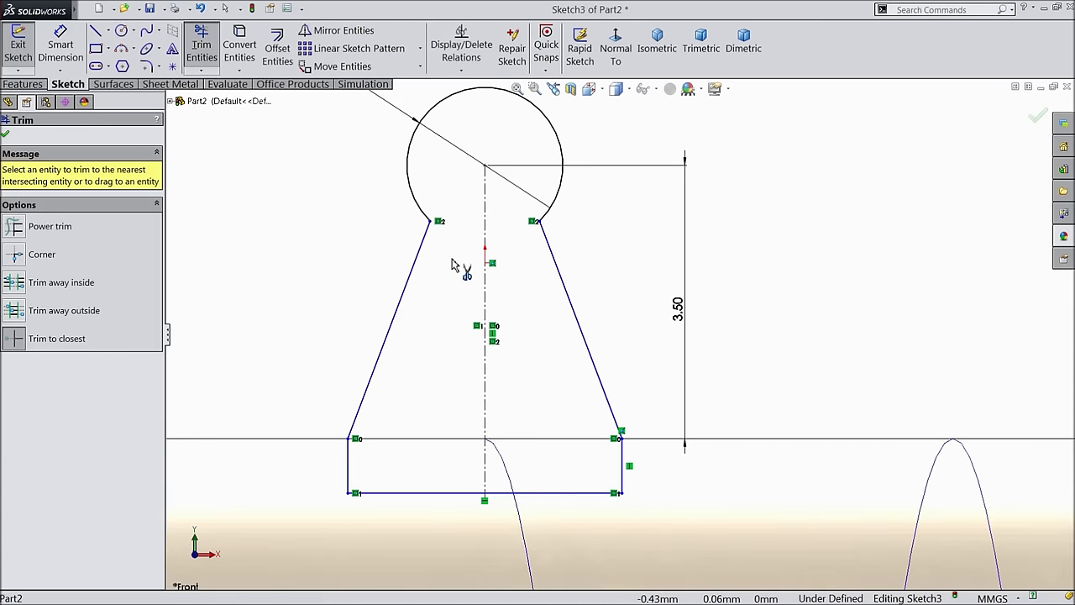
{"action": "left_click", "coordinate": [6, 135]}
{"action": "left_click", "coordinate": [426, 242]}
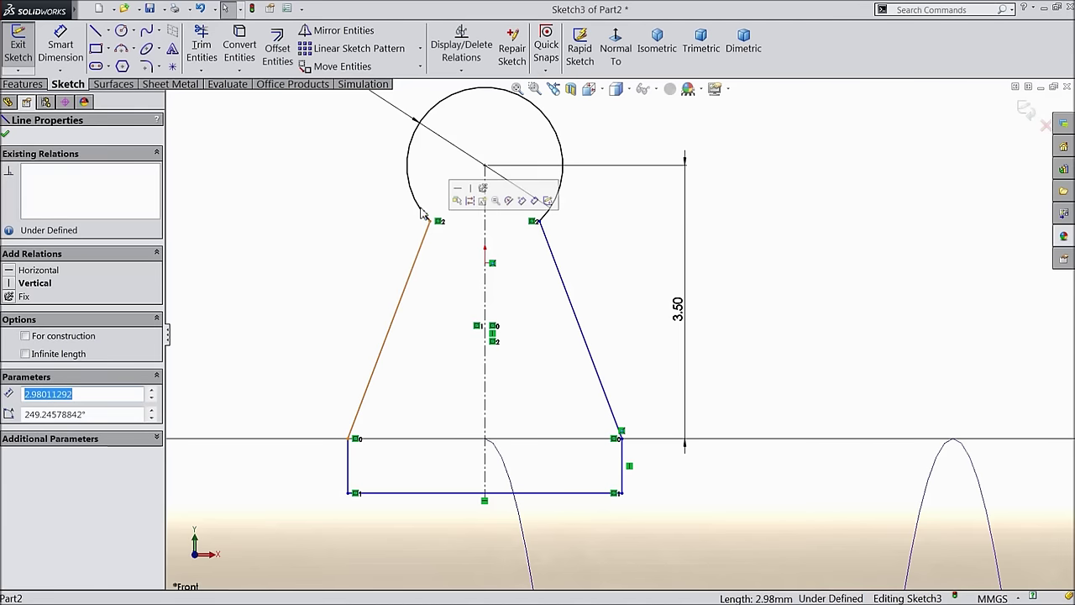
{"action": "left_click", "coordinate": [422, 214], "text": "ctrl"}
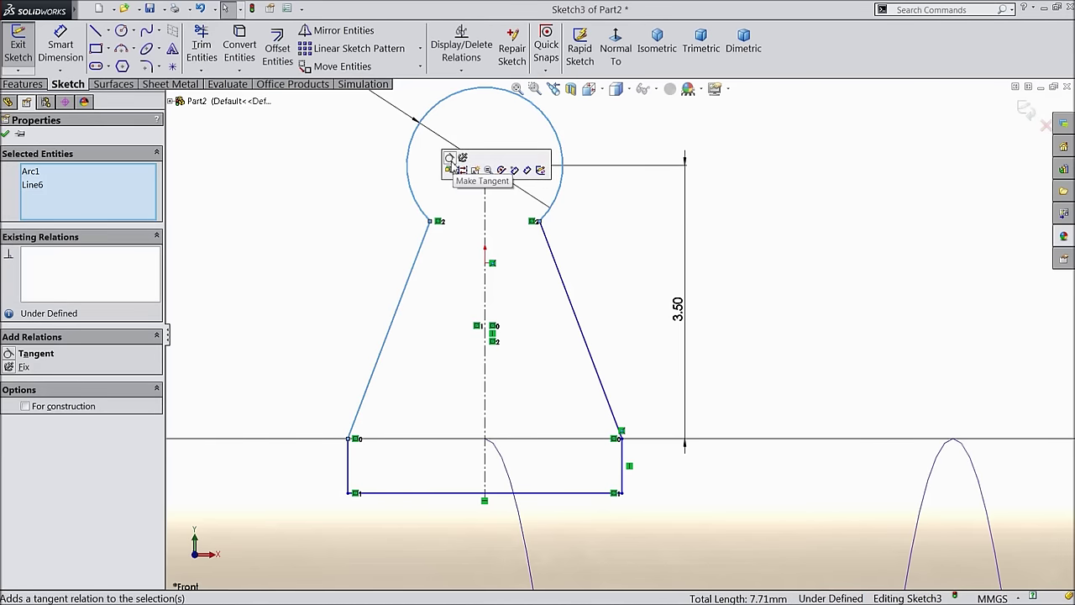
{"action": "left_click", "coordinate": [450, 159]}
{"action": "left_click", "coordinate": [7, 135]}
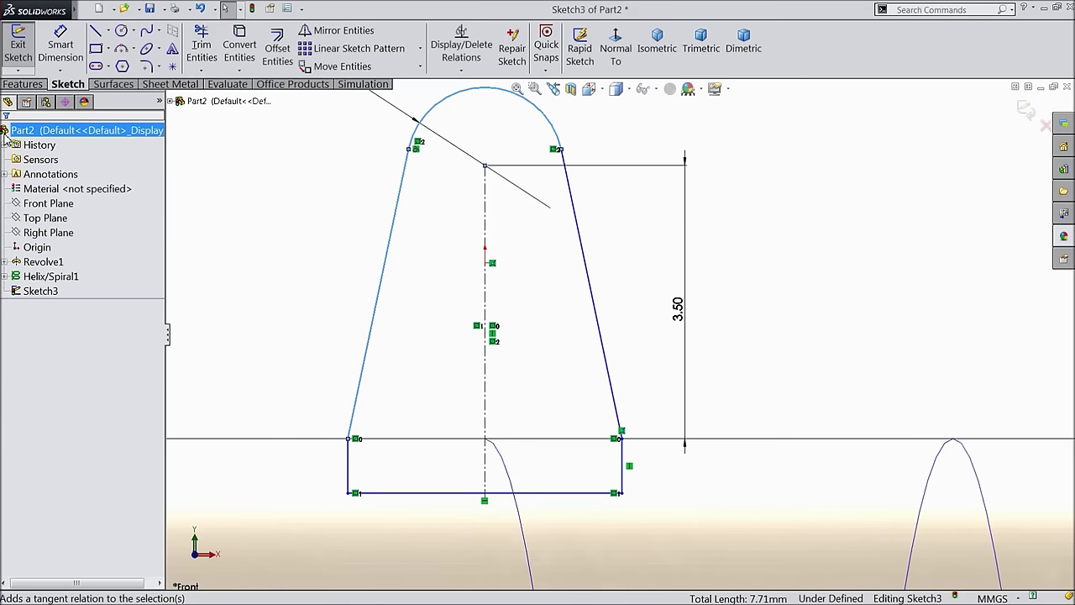
{"action": "scroll", "coordinate": [620, 420], "scroll_direction": "up", "scroll_amount": 2}
{"action": "scroll", "coordinate": [619, 391], "scroll_direction": "down", "scroll_amount": 1}
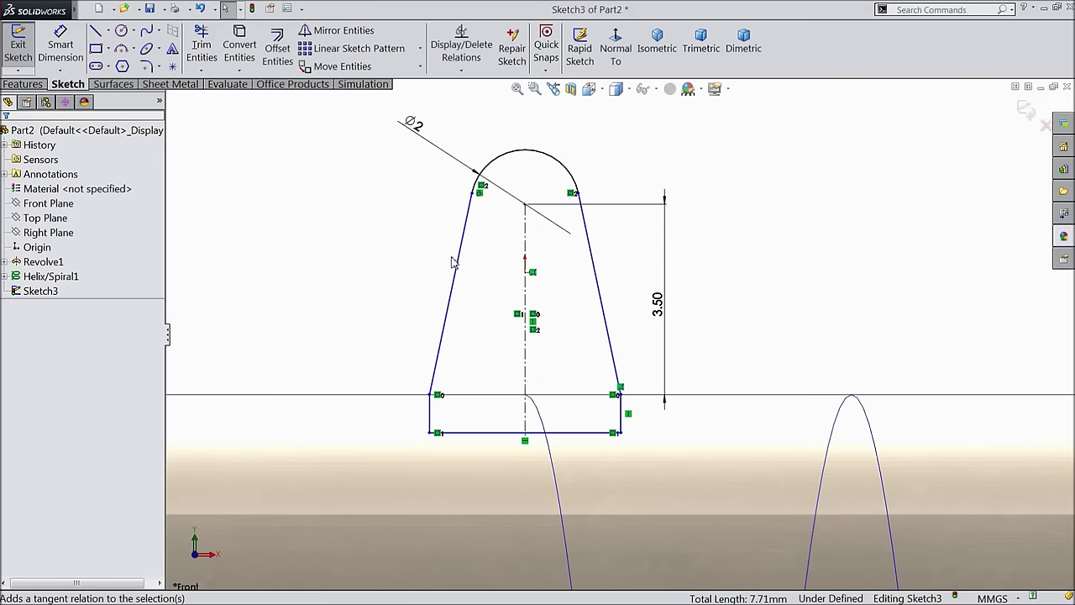
- Dimension the bottom line to 3.8 mm wide and 0.70 mm from the horizontal axis
{"action": "left_click", "coordinate": [60, 46]}
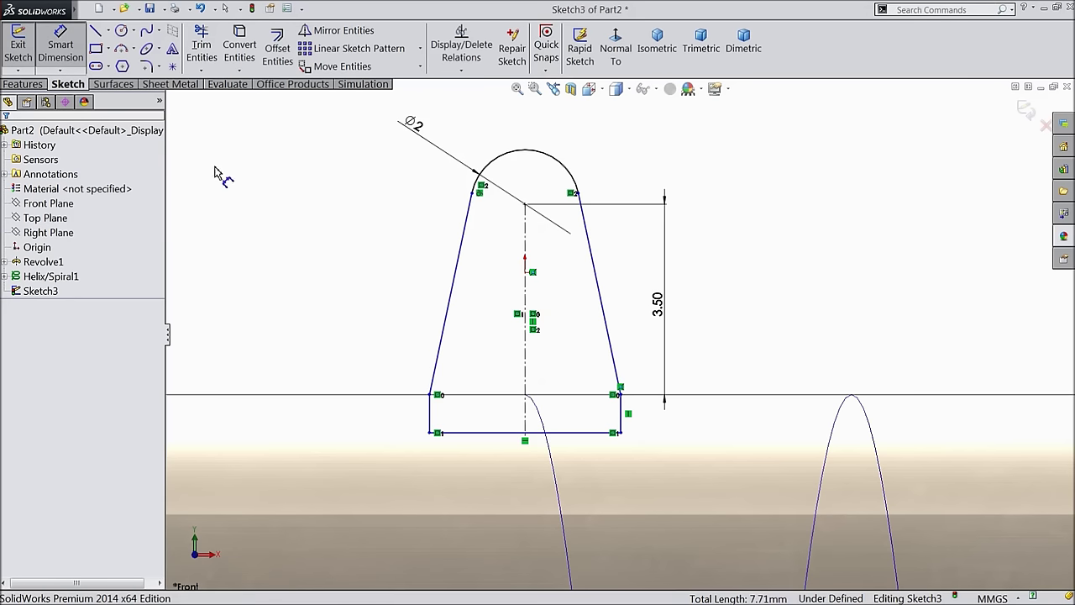
{"action": "left_click", "coordinate": [521, 434]}
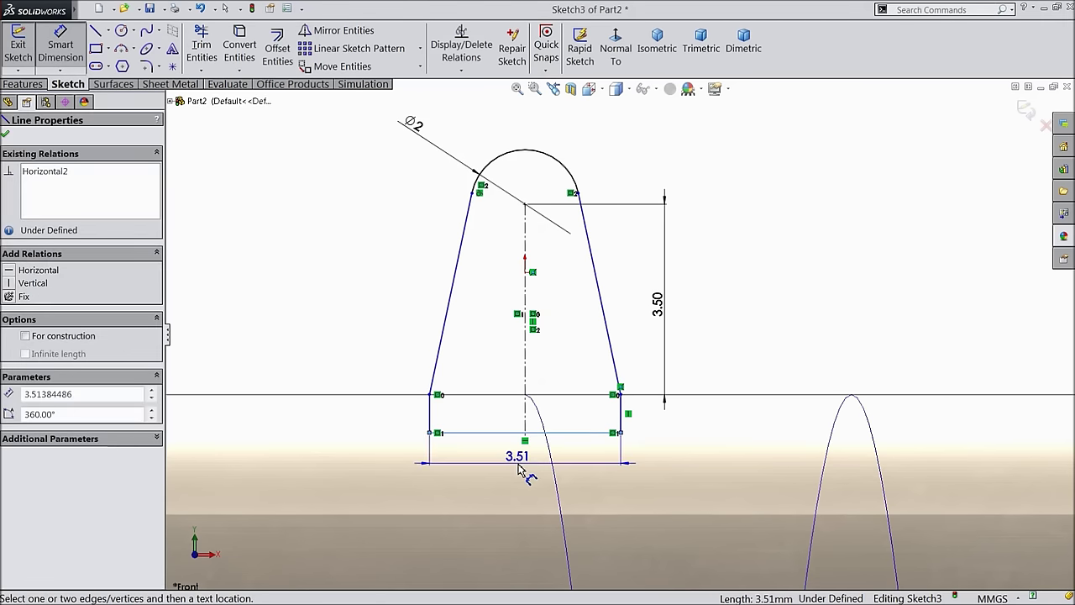
{"action": "left_click", "coordinate": [521, 462]}
{"action": "type", "text": "3.8"}
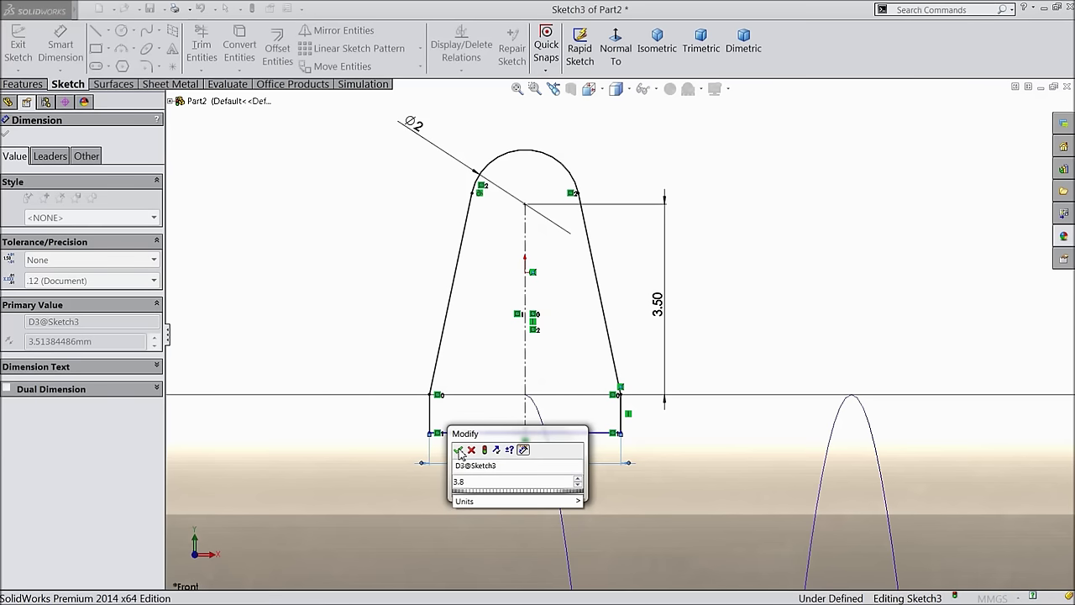
{"action": "left_click", "coordinate": [458, 451]}
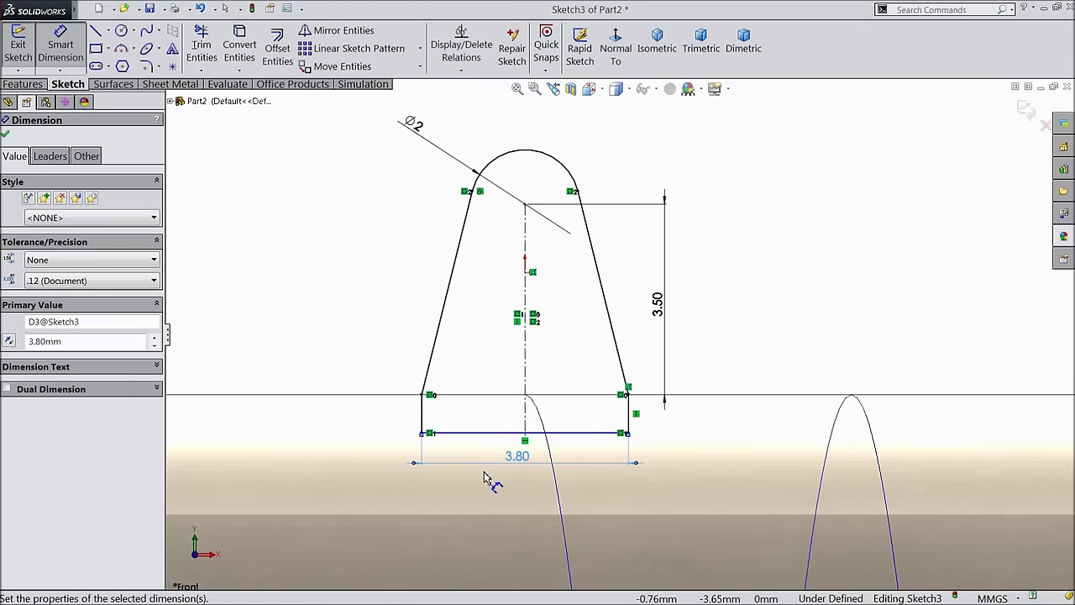
{"action": "left_click", "coordinate": [565, 433]}
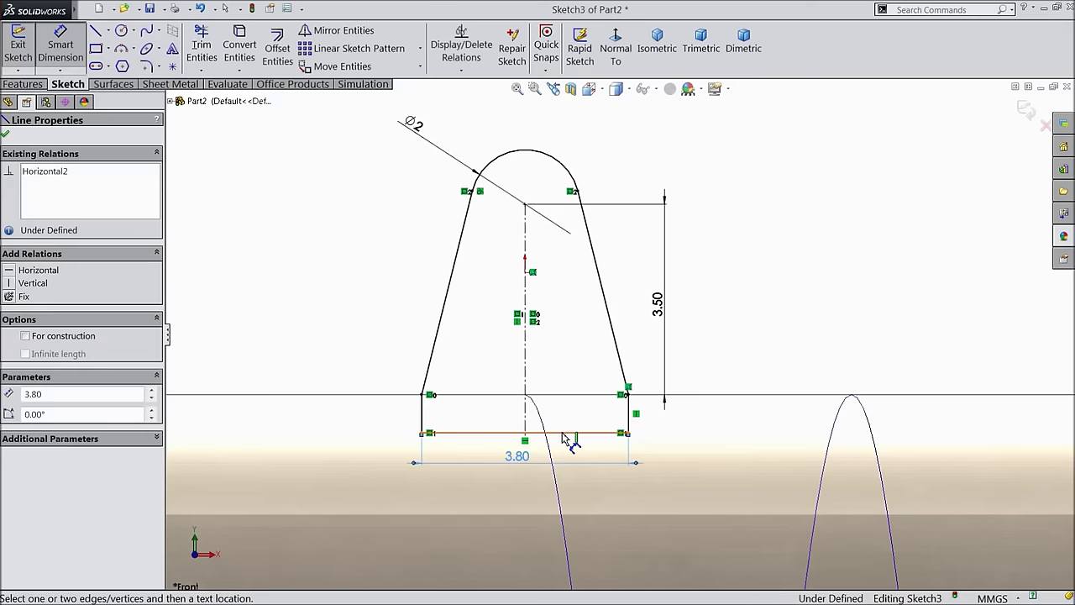
{"action": "left_click", "coordinate": [538, 395]}
{"action": "left_click", "coordinate": [361, 422]}
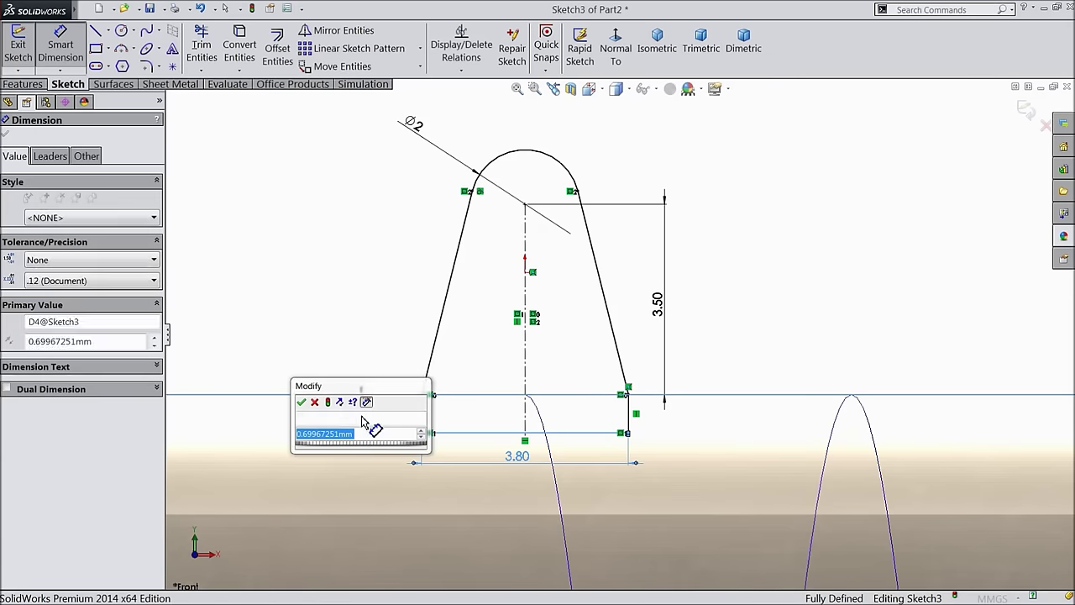
{"action": "key", "text": "Return"}
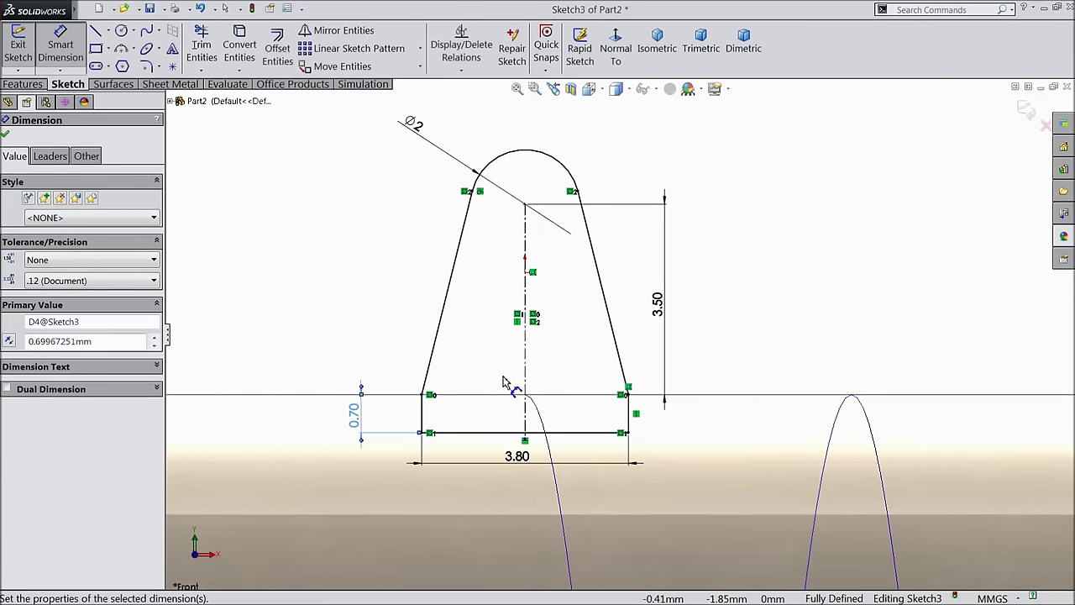
{"action": "scroll", "coordinate": [420, 329], "scroll_direction": "up", "scroll_amount": 3}
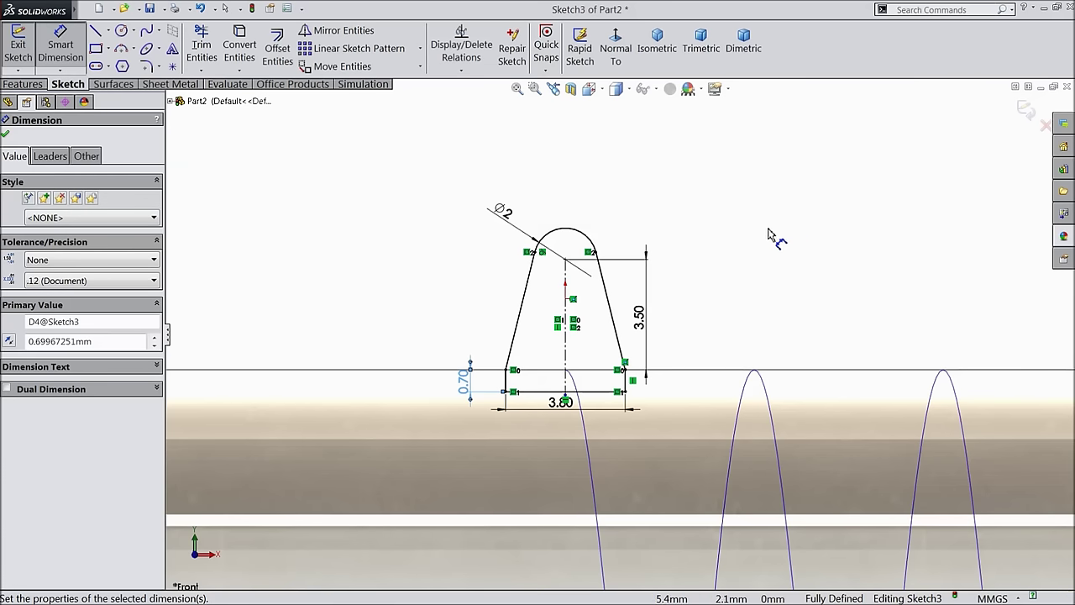
- Exit the sketch and orbit the shaft into a 3D view
{"action": "left_click", "coordinate": [1026, 111]}
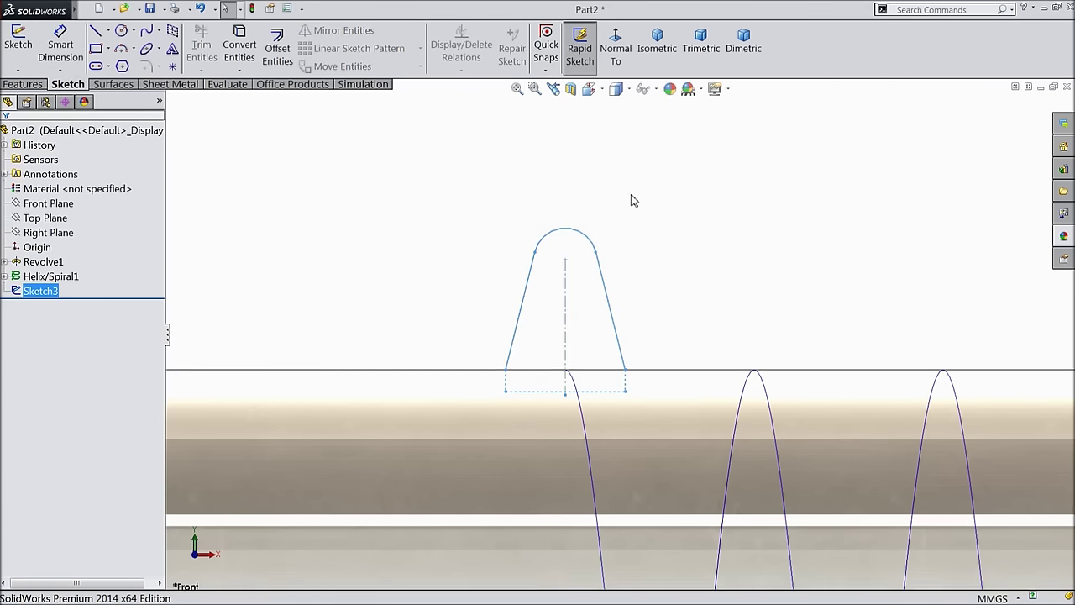
{"action": "scroll", "coordinate": [635, 200], "scroll_direction": "up", "scroll_amount": 3}
{"action": "middle_click_drag", "start_coordinate": [627, 221], "coordinate": [615, 244]}
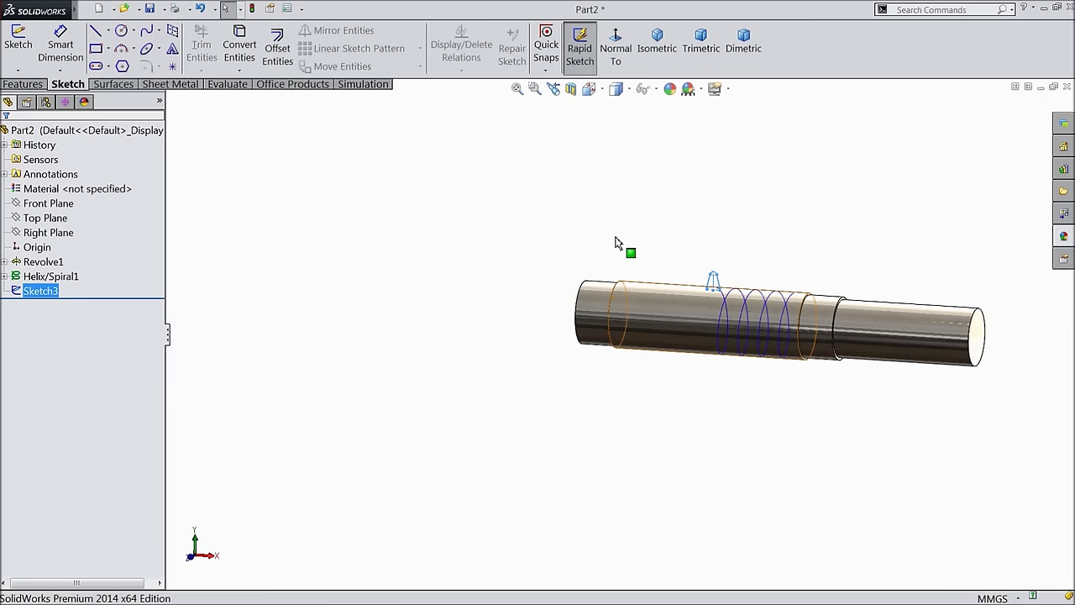
{"action": "scroll", "coordinate": [720, 236], "scroll_direction": "up", "scroll_amount": 2}
{"action": "middle_click_drag", "start_coordinate": [720, 235], "coordinate": [721, 307]}
{"action": "scroll", "coordinate": [672, 335], "scroll_direction": "down", "scroll_amount": 3}
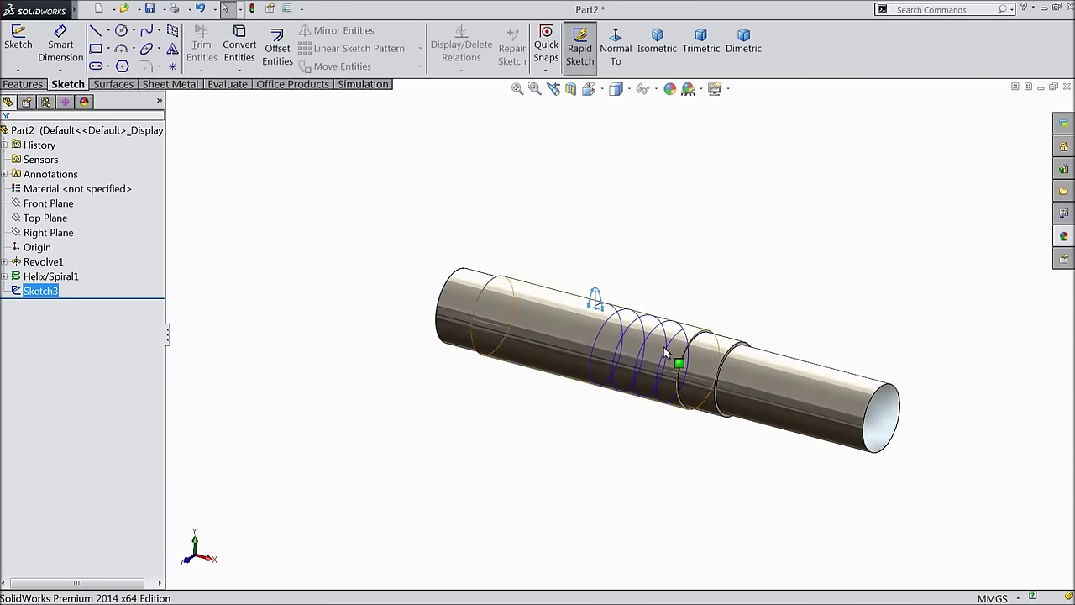
{"action": "scroll", "coordinate": [672, 335], "scroll_direction": "down", "scroll_amount": 5}
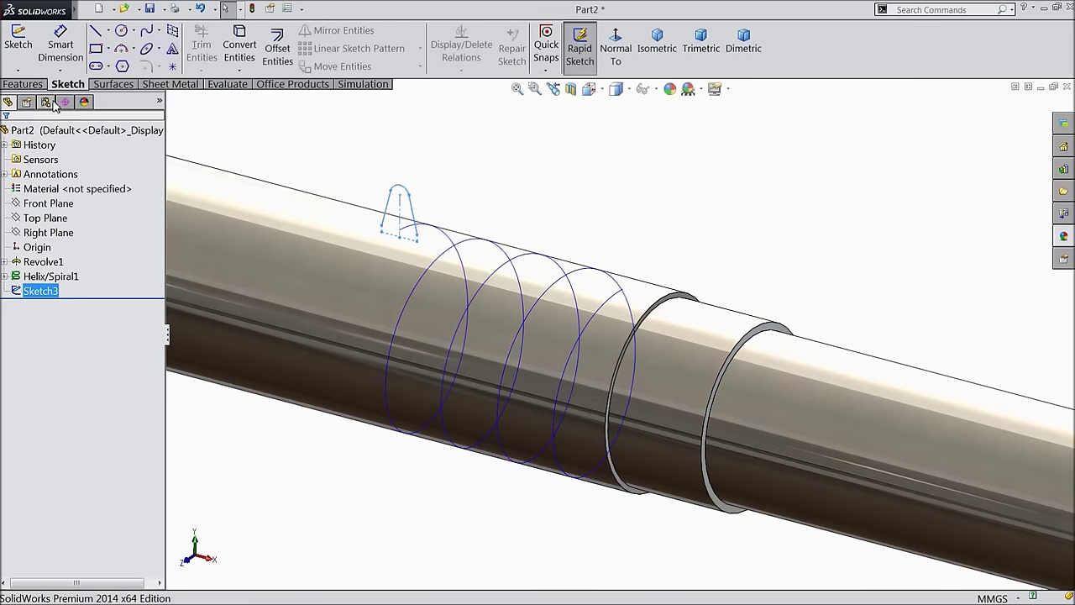
- Sweep the Sketch3 tooth profile along Helix/Spiral1 to form the thread
{"action": "left_click", "coordinate": [23, 84]}
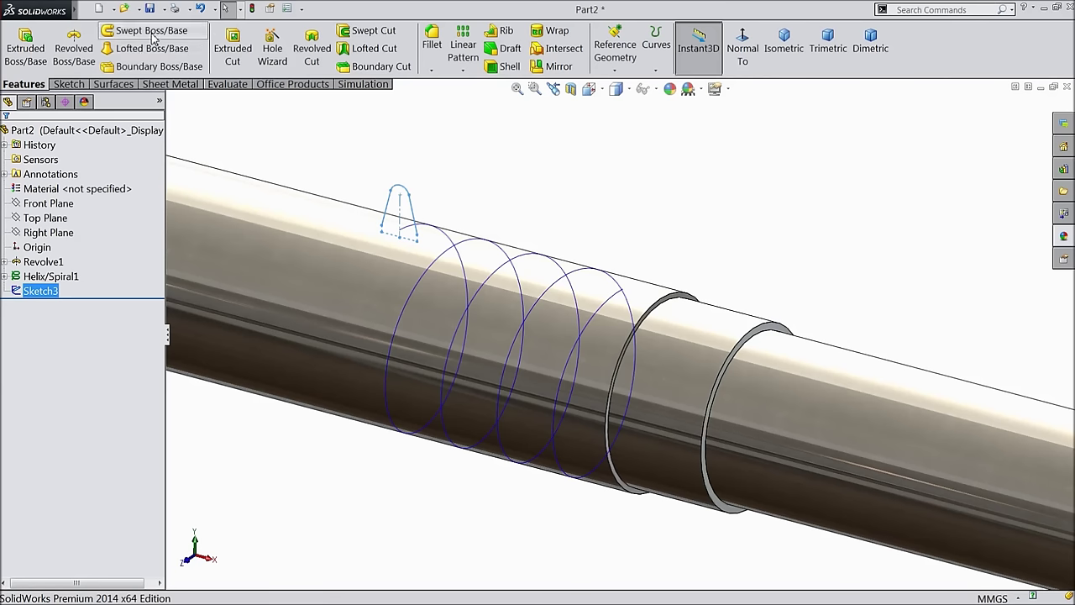
{"action": "left_click", "coordinate": [154, 33]}
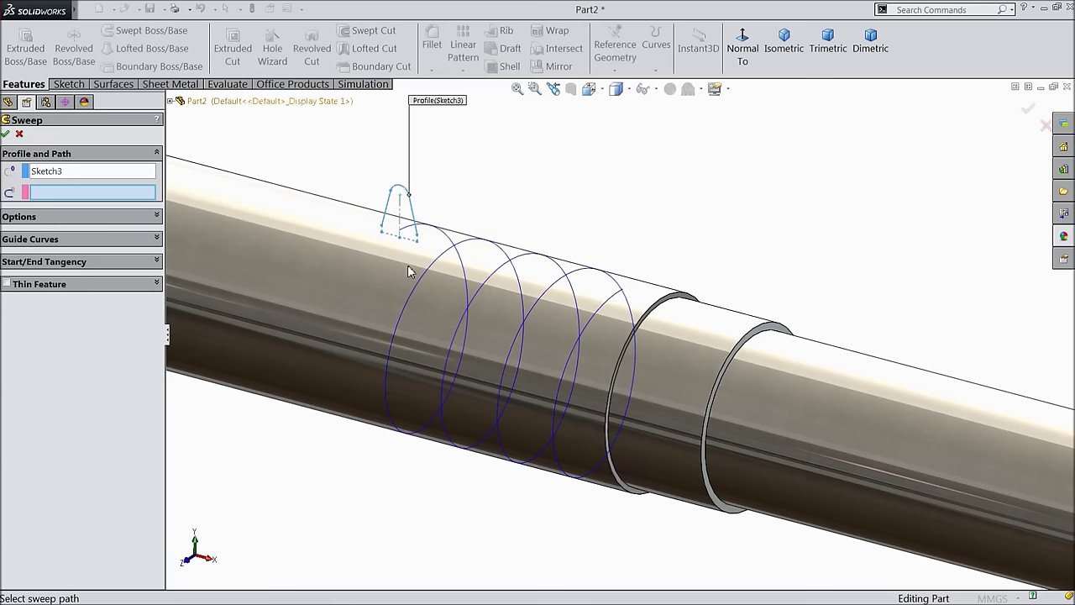
{"action": "left_click", "coordinate": [434, 263]}
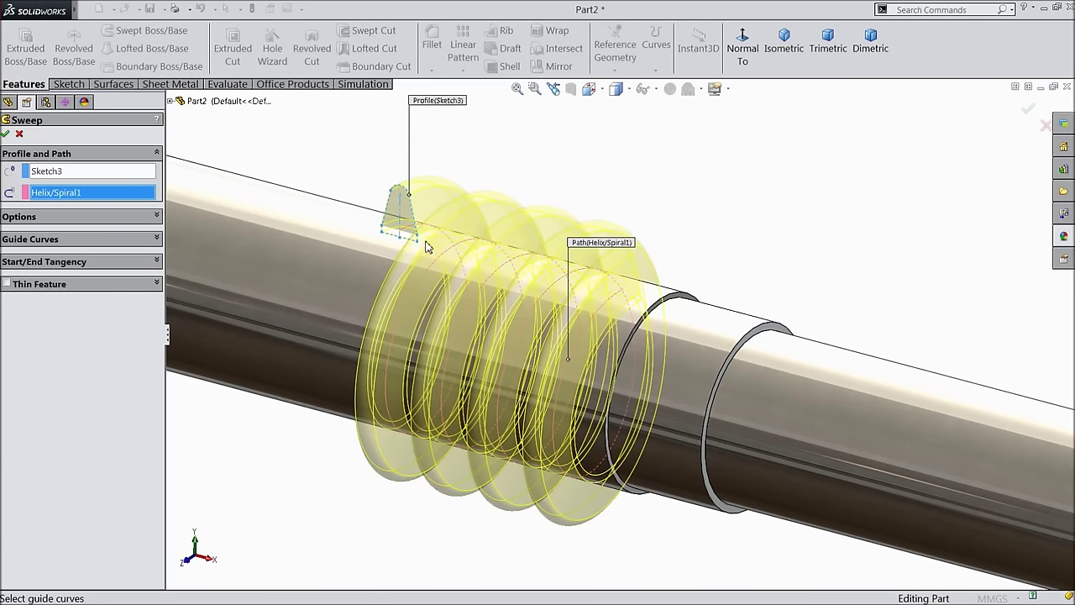
{"action": "left_click", "coordinate": [6, 135]}
{"action": "key", "text": "f"}
{"action": "middle_click_drag", "start_coordinate": [568, 183], "coordinate": [569, 215]}
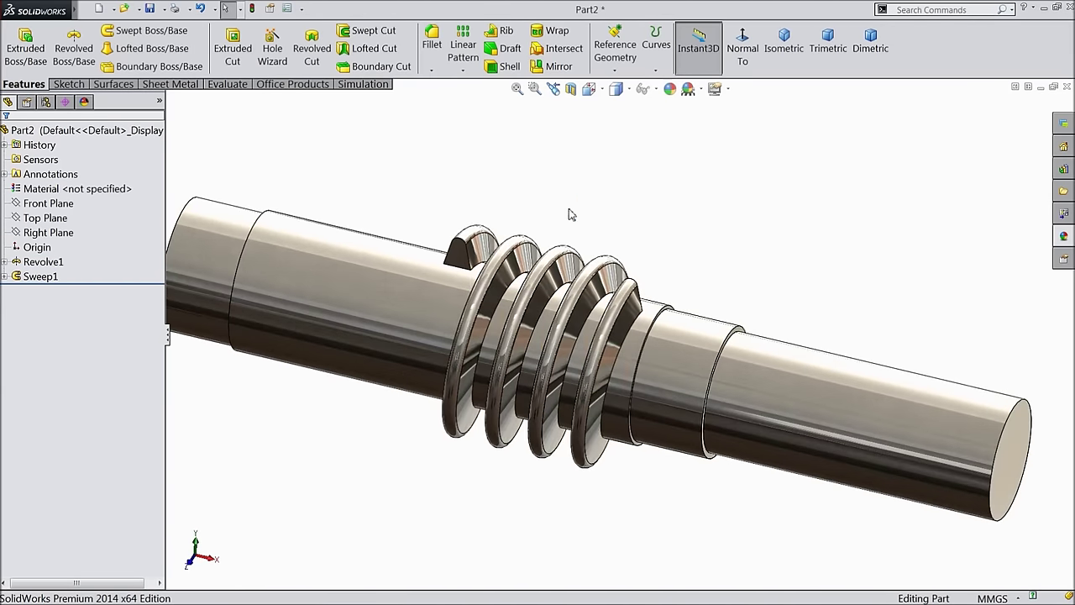
{"action": "mouse_move", "coordinate": [387, 199]}
{"action": "middle_mouse_down"}
{"action": "mouse_move", "coordinate": [407, 228]}
{"action": "mouse_move", "coordinate": [392, 178]}
{"action": "mouse_move", "coordinate": [392, 197]}
{"action": "middle_mouse_up"}
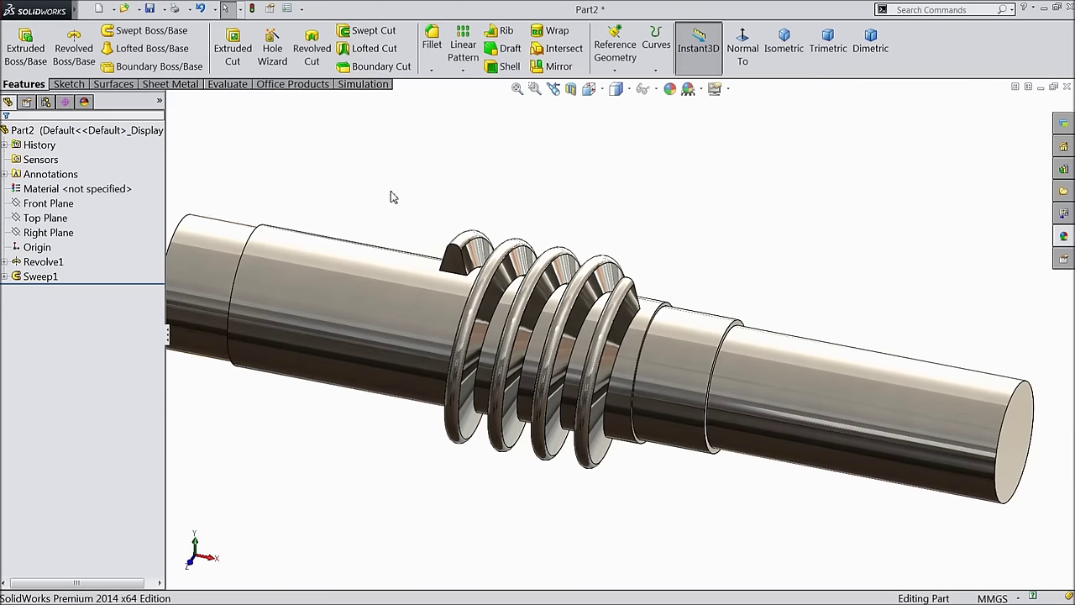
- Select the helix's base Sketch2 in the feature tree
{"action": "left_click", "coordinate": [4, 277]}
{"action": "left_click", "coordinate": [44, 291]}
{"action": "left_click", "coordinate": [16, 305]}
{"action": "left_click", "coordinate": [52, 322], "text": "ctrl"}
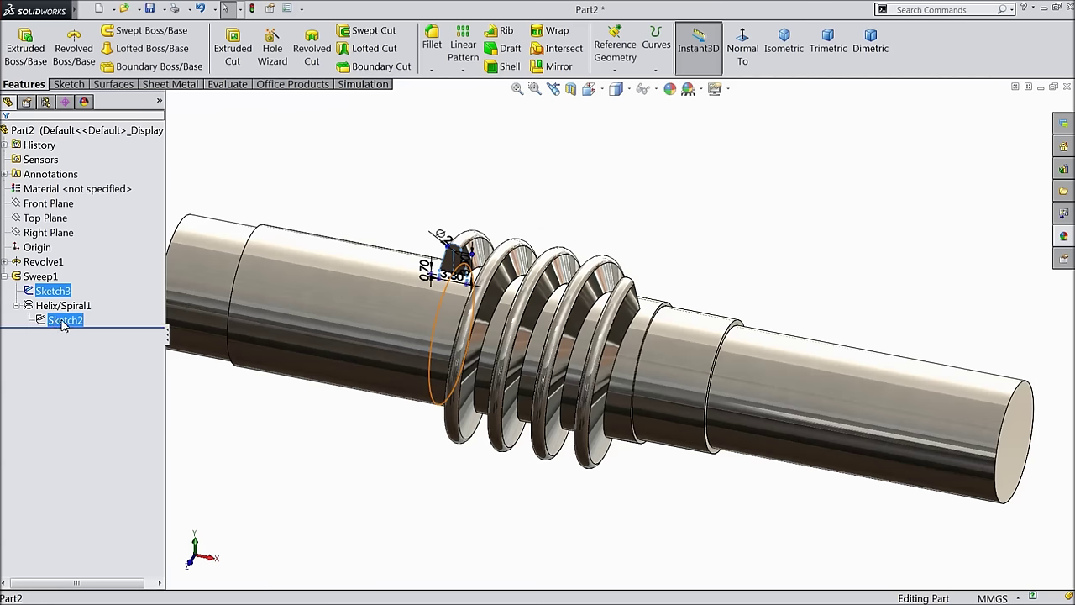
{"action": "left_click", "coordinate": [63, 322]}
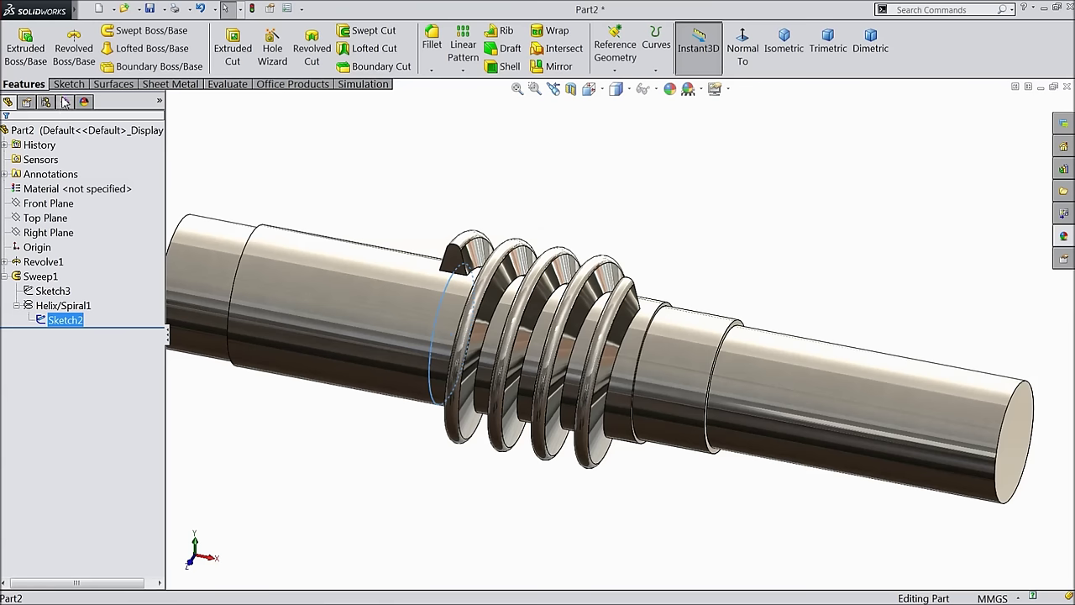
- Start a Helix and Spiral curve with its sketch on the Right Plane
{"action": "left_click", "coordinate": [657, 71]}
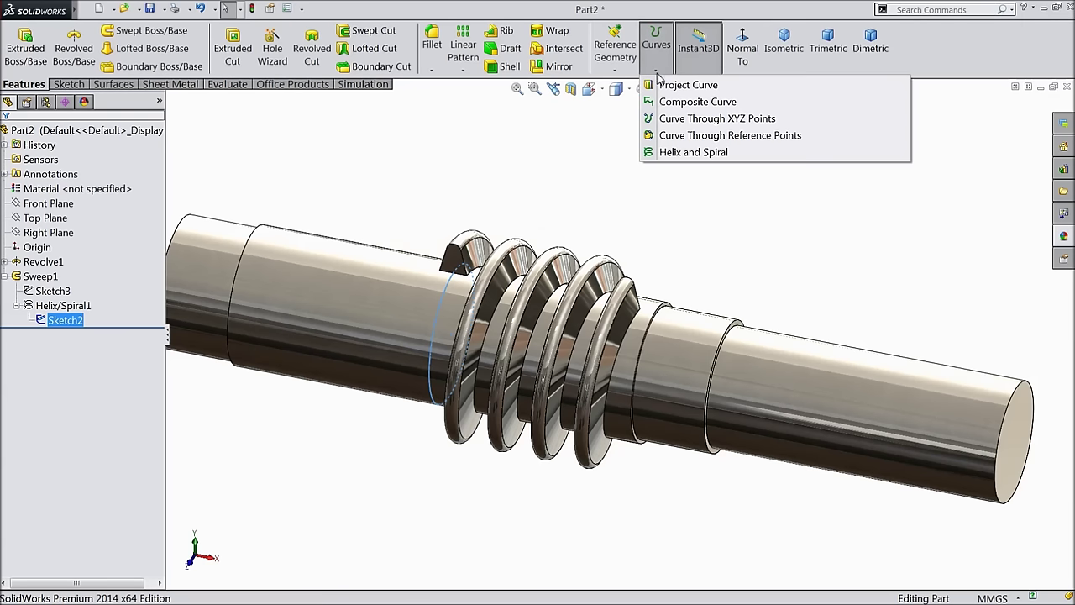
{"action": "left_click", "coordinate": [669, 153]}
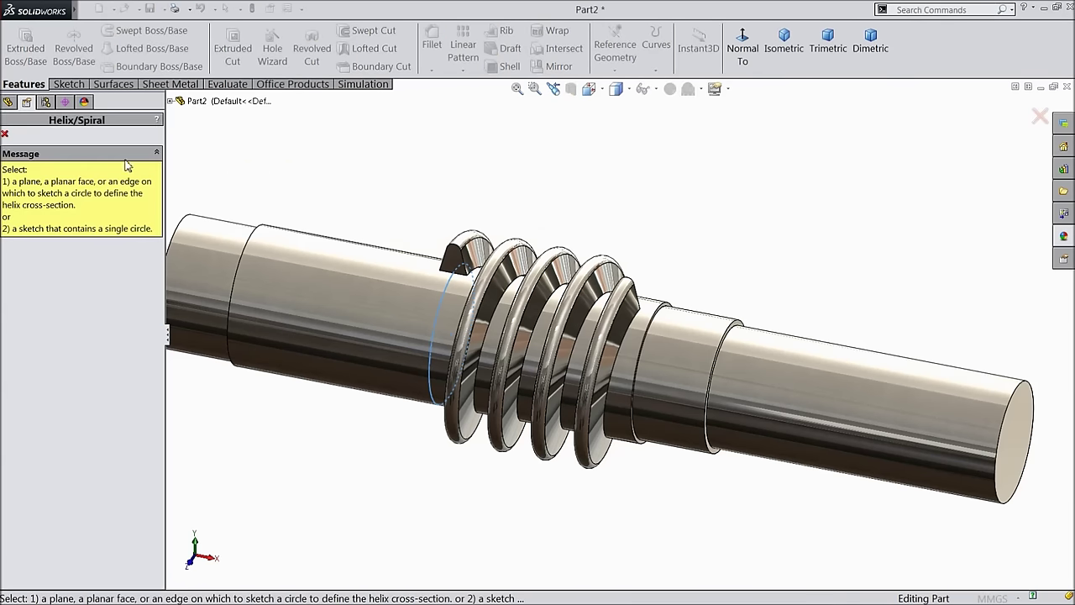
{"action": "left_click", "coordinate": [170, 101]}
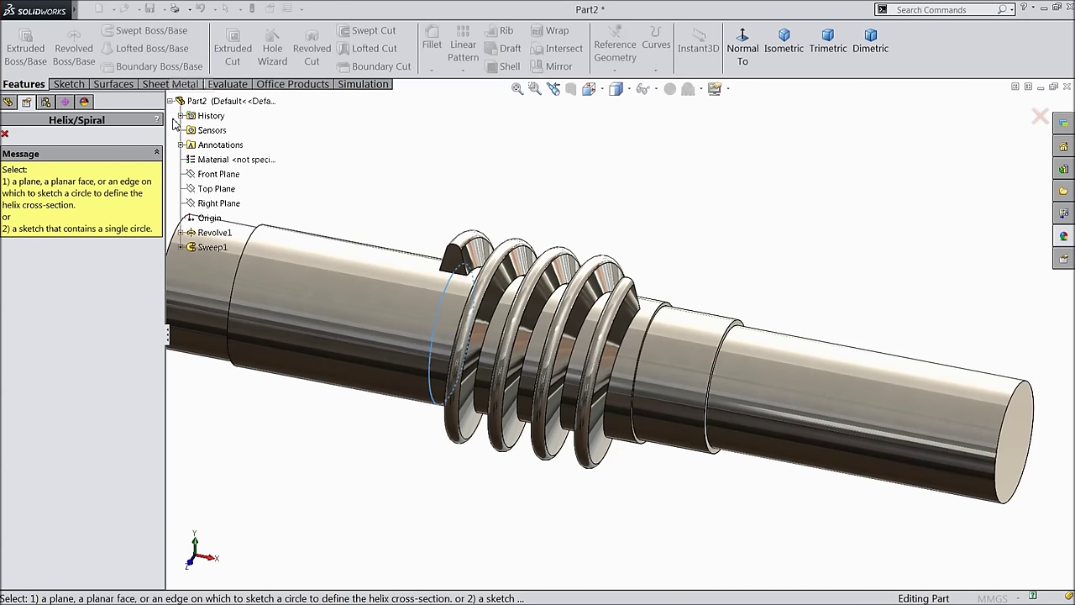
{"action": "left_click", "coordinate": [220, 204]}
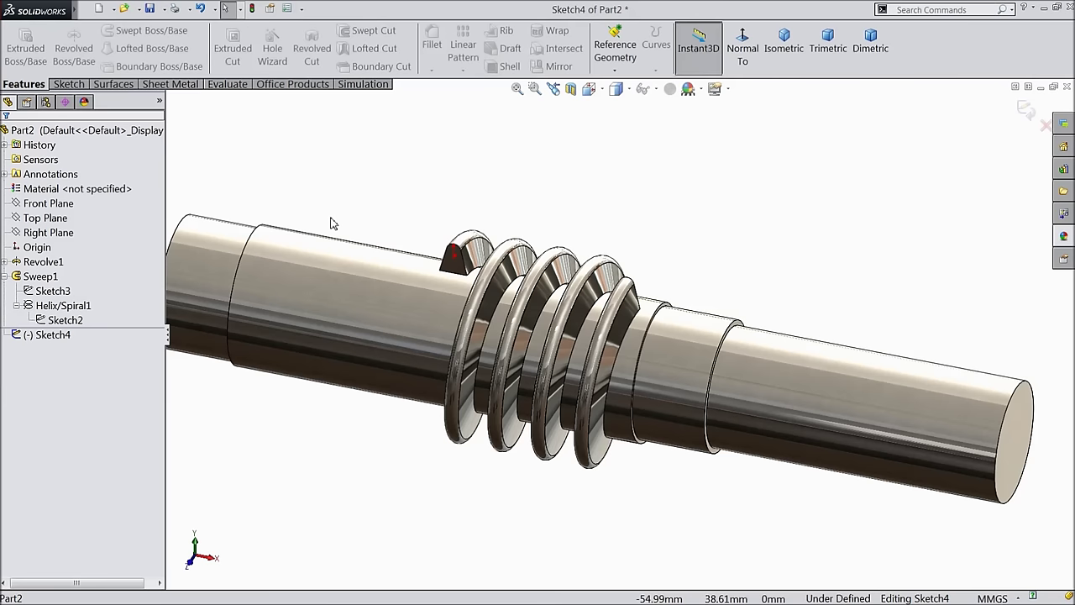
{"action": "key", "text": "f"}
- Convert the Sketch2 circle into the new Right Plane sketch
{"action": "left_click", "coordinate": [67, 321]}
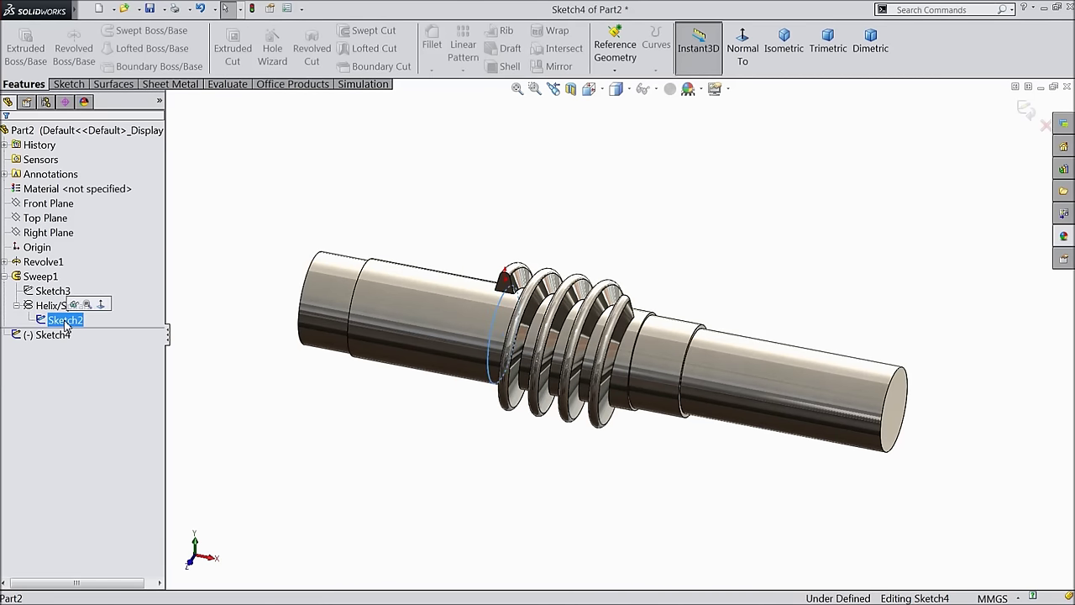
{"action": "scroll", "coordinate": [487, 324], "scroll_direction": "down", "scroll_amount": 4}
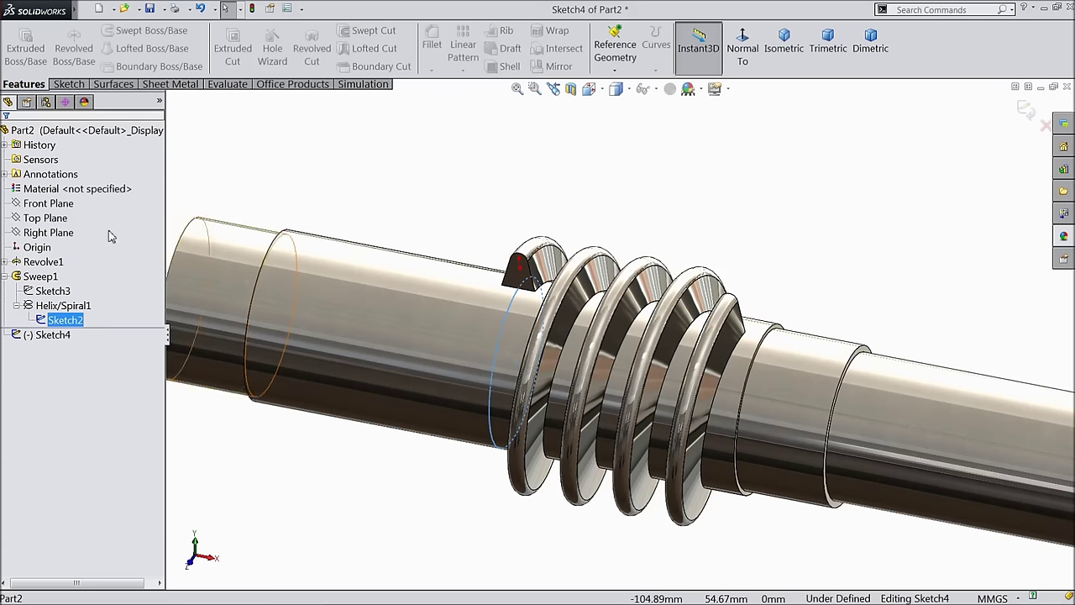
{"action": "left_click", "coordinate": [68, 84]}
{"action": "left_click", "coordinate": [242, 47]}
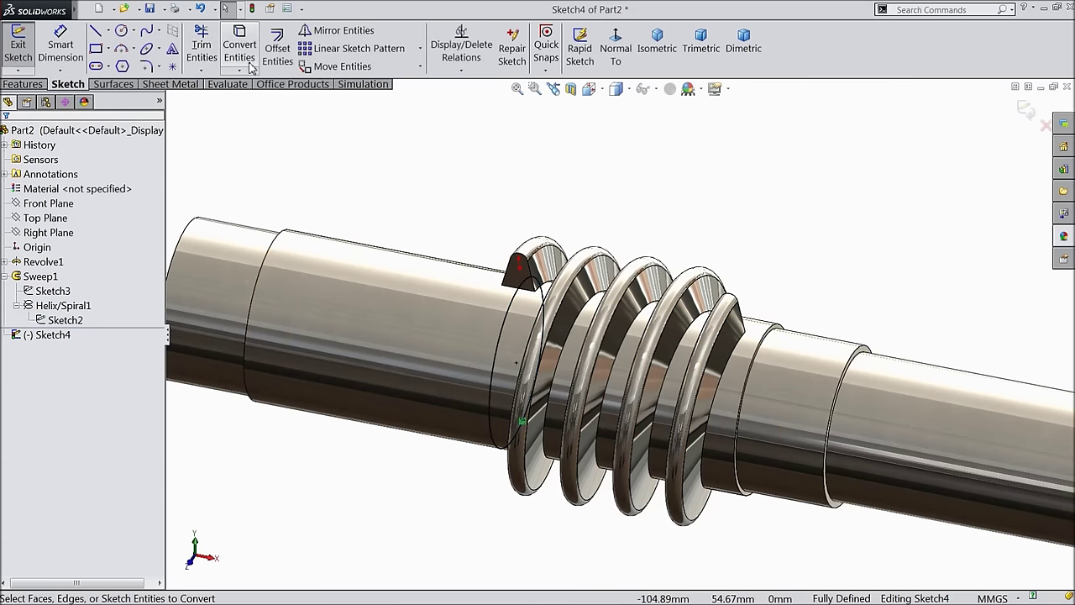
{"action": "left_click", "coordinate": [23, 84]}
- Create a 24 mm tall, 6 mm pitch helix with reversed direction, winding counterclockwise
{"action": "left_click", "coordinate": [656, 70]}
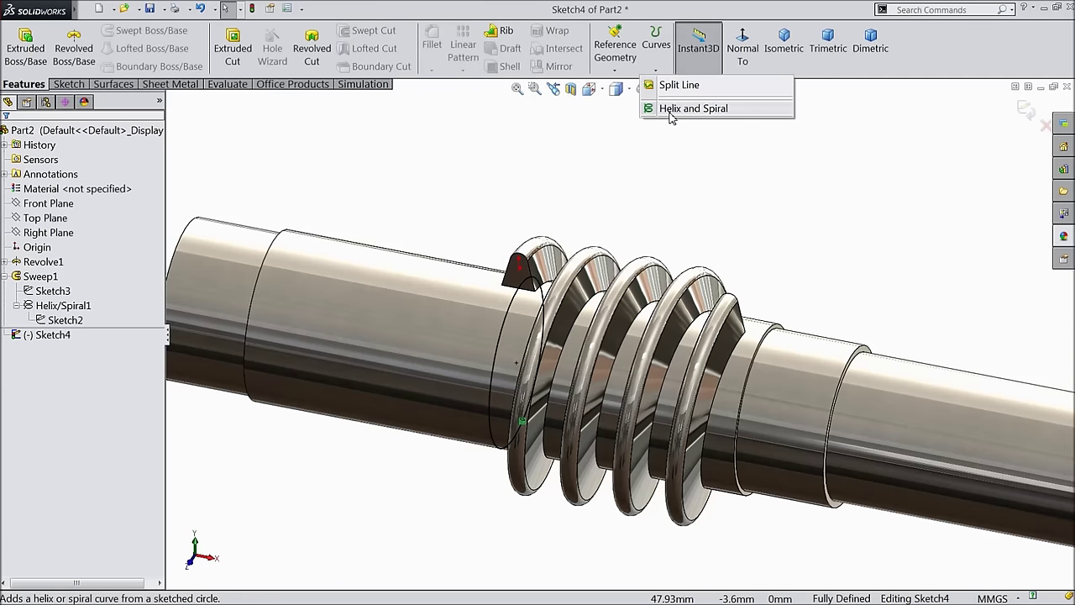
{"action": "left_click", "coordinate": [672, 108]}
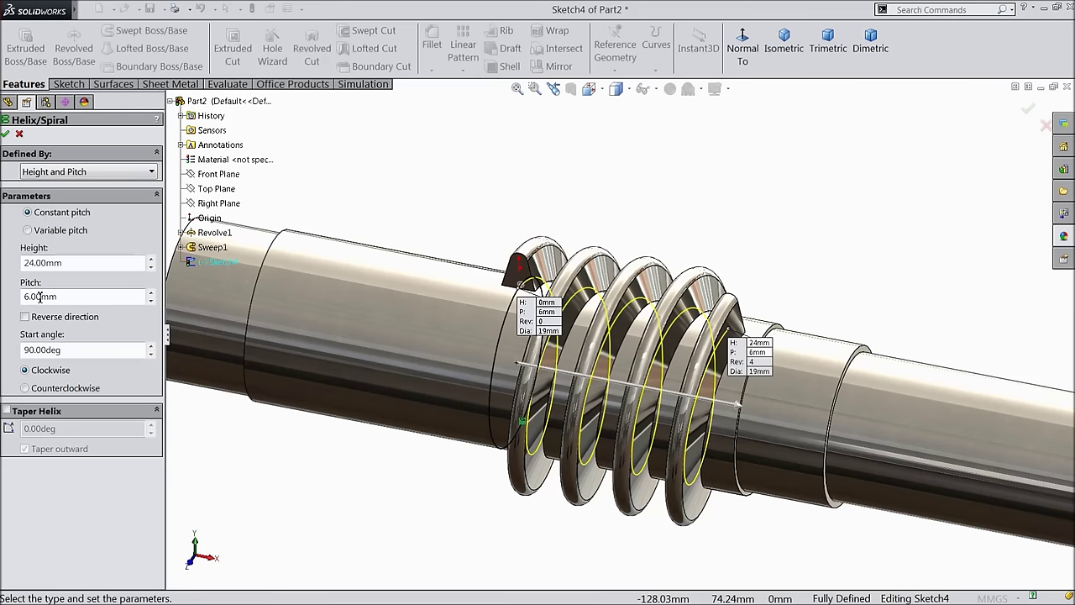
{"action": "left_click", "coordinate": [25, 317]}
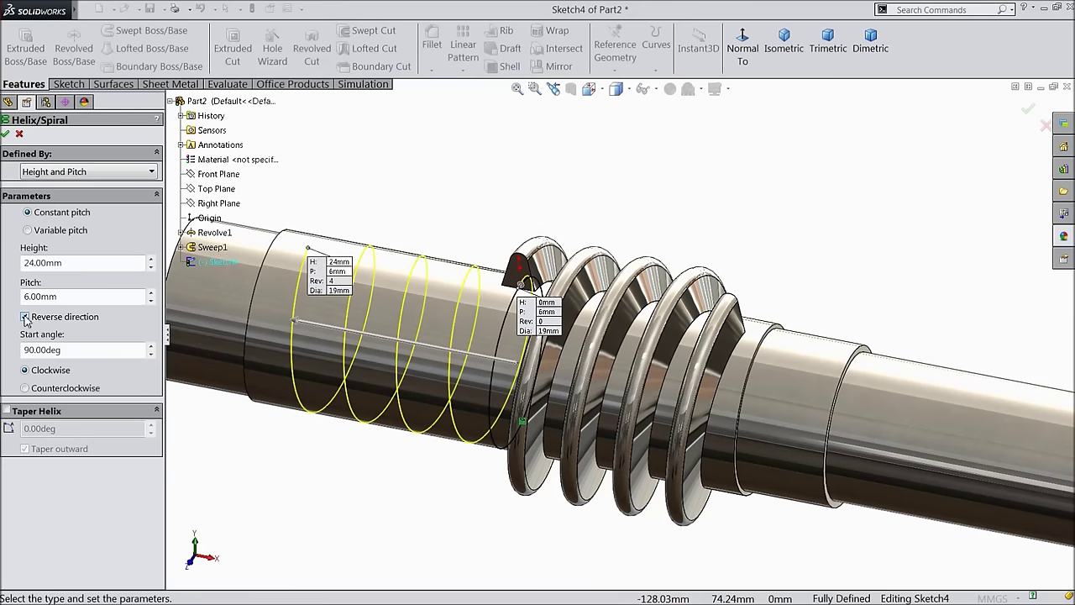
{"action": "left_click", "coordinate": [26, 388]}
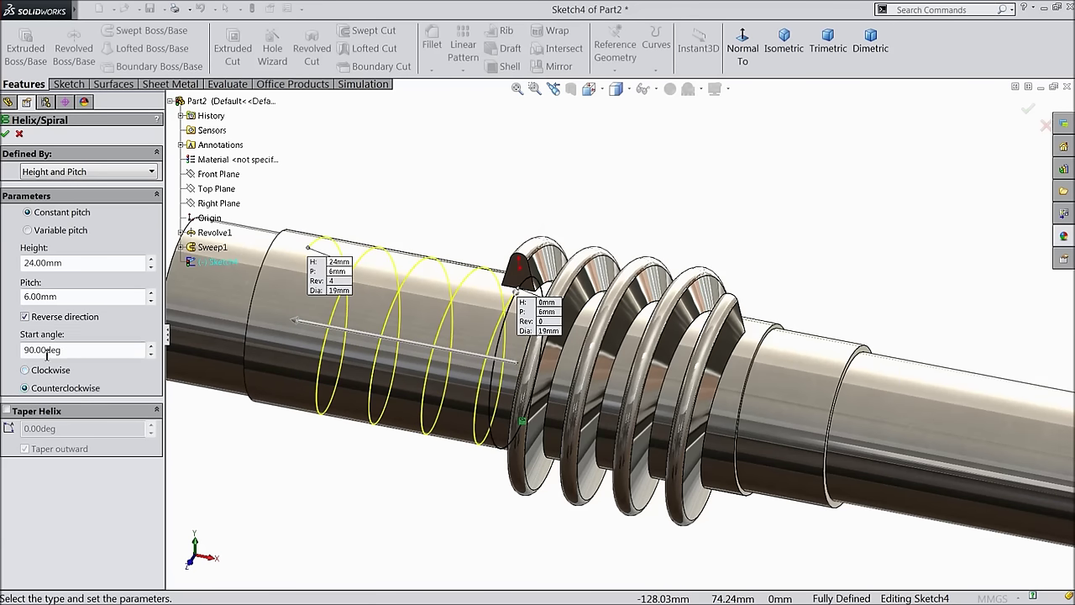
{"action": "left_click", "coordinate": [6, 135]}
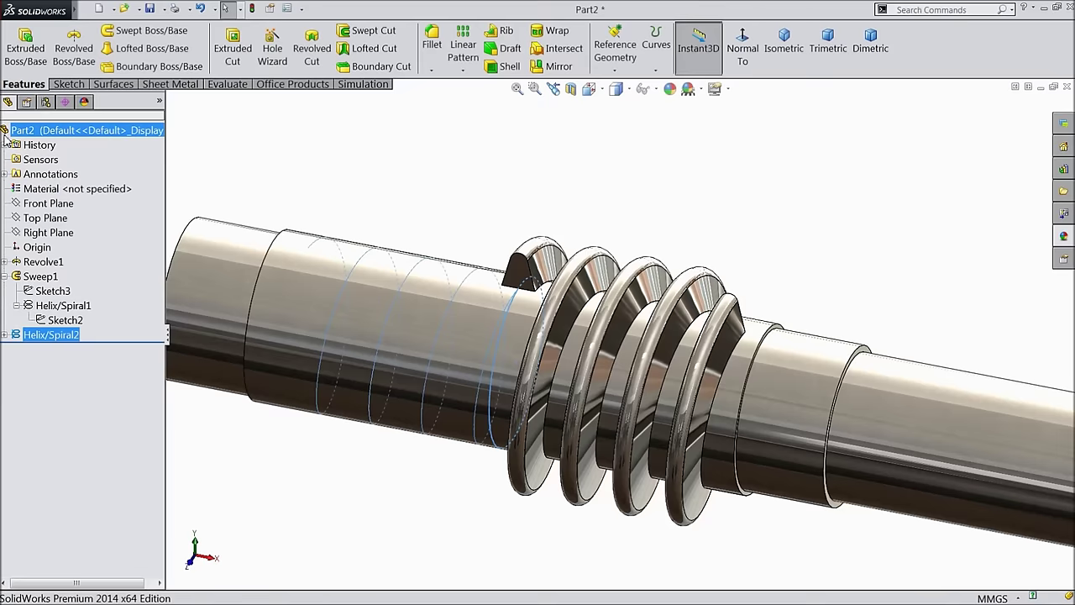
- Sketch on the thread's end face, convert the Sketch3 tooth profile into it, and exit
{"action": "mouse_move", "coordinate": [384, 190]}
{"action": "middle_mouse_down"}
{"action": "mouse_move", "coordinate": [420, 191]}
{"action": "mouse_move", "coordinate": [401, 179]}
{"action": "middle_mouse_up"}
{"action": "left_click", "coordinate": [401, 178]}
{"action": "scroll", "coordinate": [546, 294], "scroll_direction": "down", "scroll_amount": 3}
{"action": "left_click", "coordinate": [515, 283]}
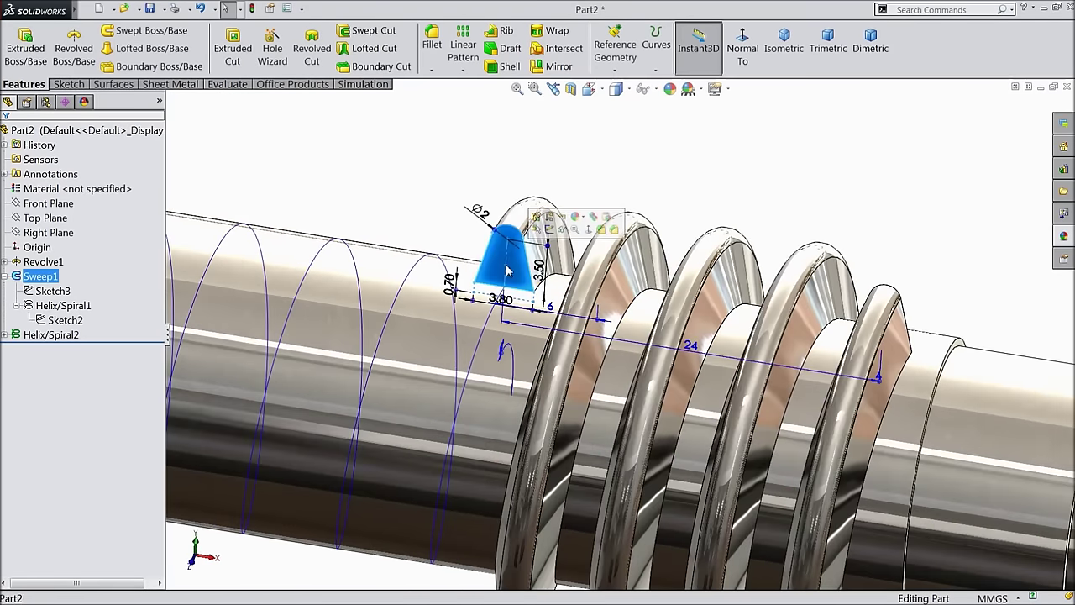
{"action": "left_click", "coordinate": [550, 233]}
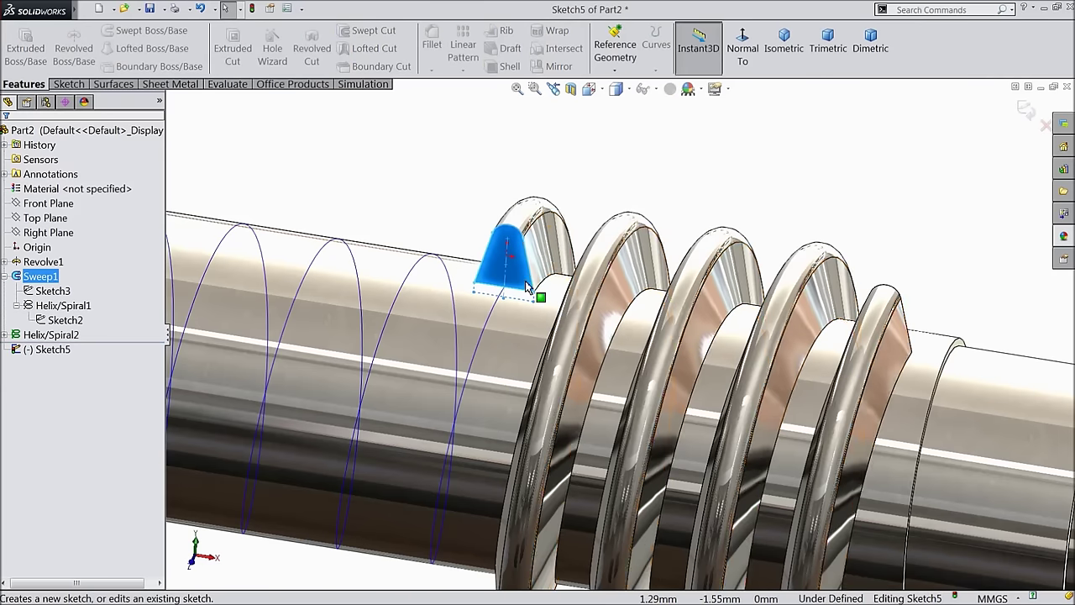
{"action": "scroll", "coordinate": [531, 290], "scroll_direction": "down", "scroll_amount": 3}
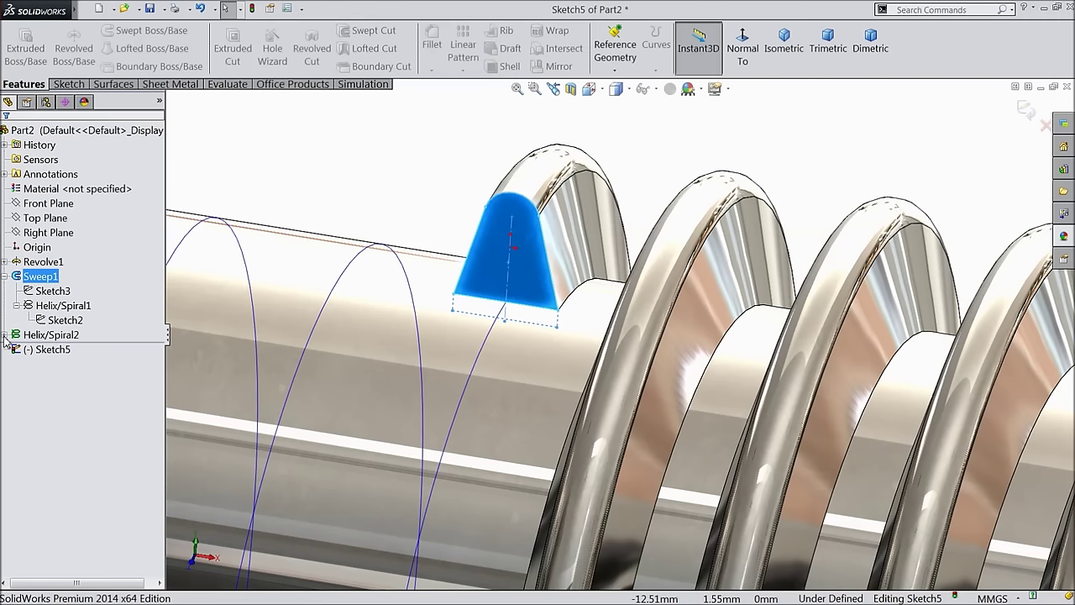
{"action": "left_click", "coordinate": [48, 292]}
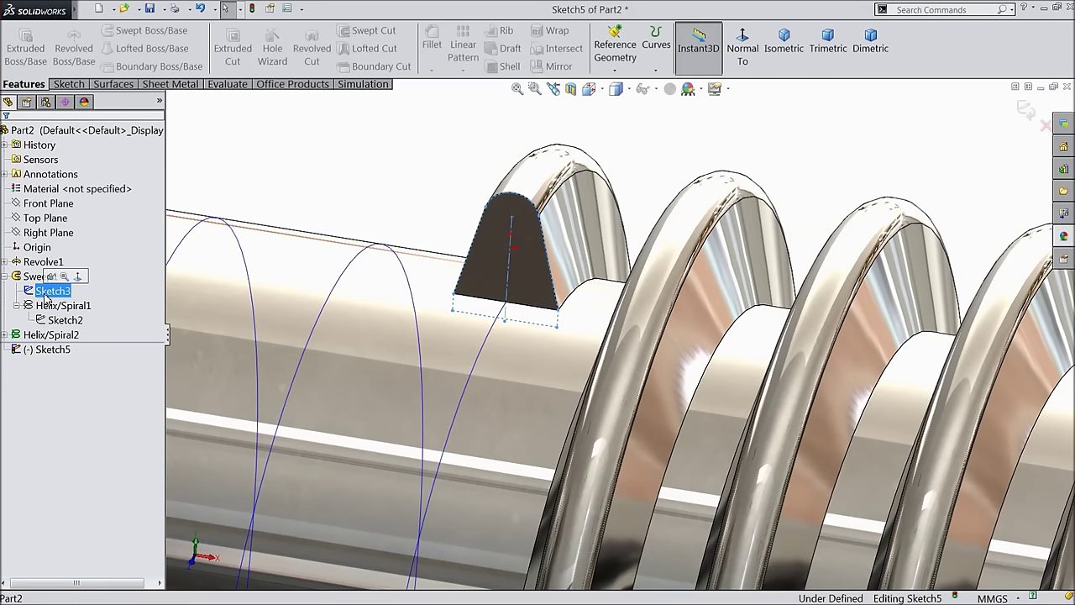
{"action": "left_click", "coordinate": [68, 84]}
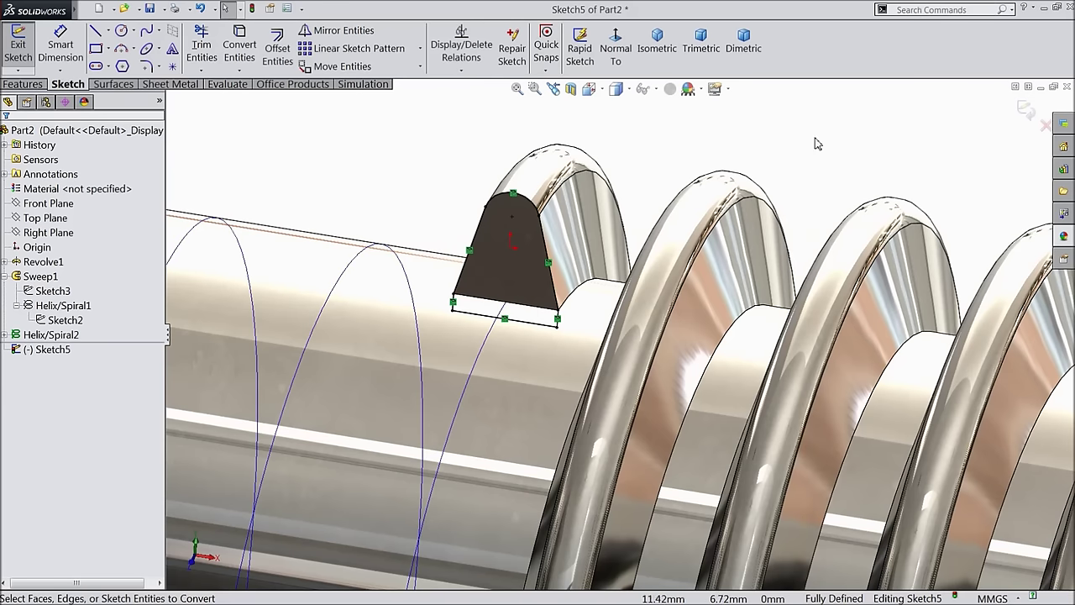
{"action": "left_click", "coordinate": [1023, 110]}
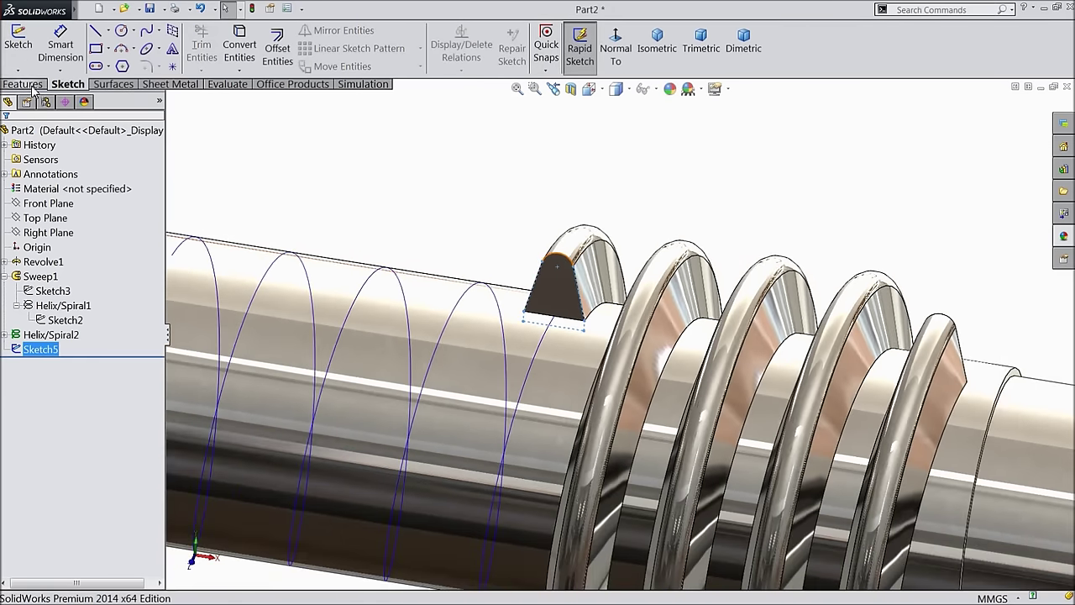
- Sweep the Sketch5 profile along Helix/Spiral2 to create Sweep2
{"action": "left_click", "coordinate": [31, 87]}
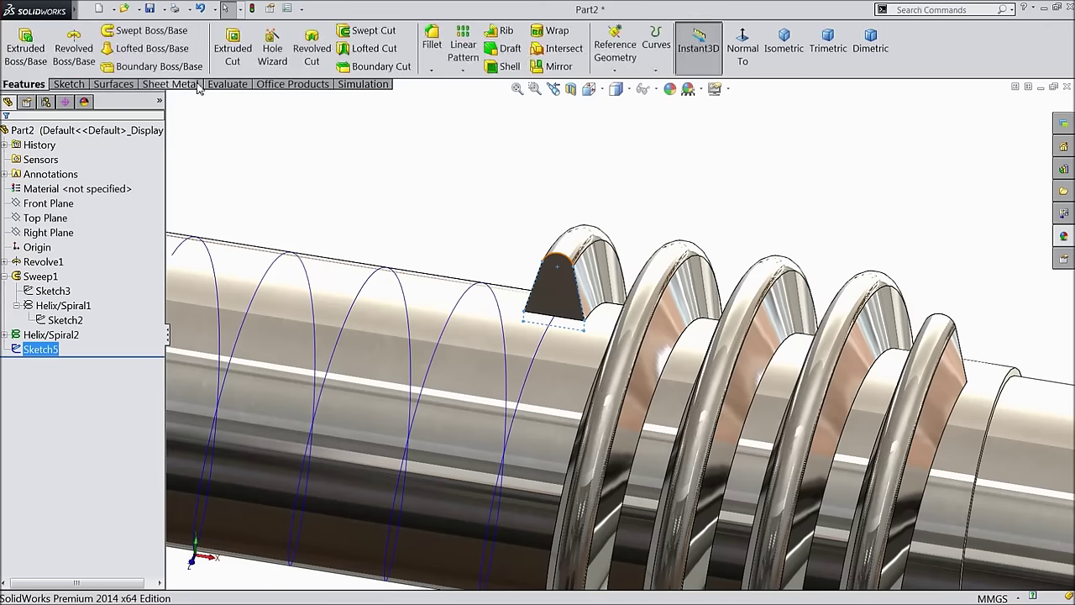
{"action": "left_click", "coordinate": [152, 31]}
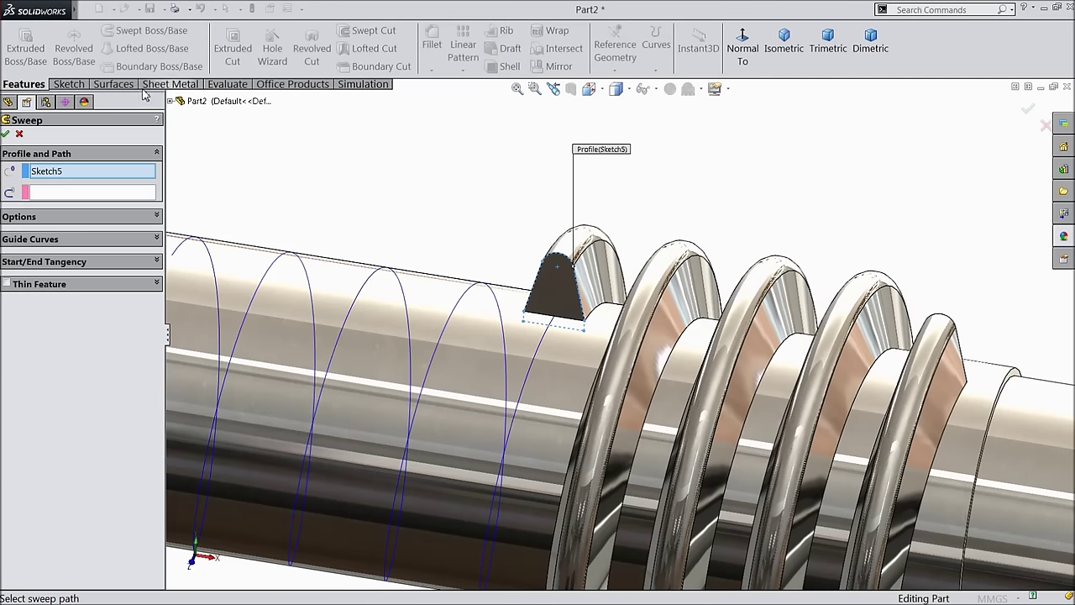
{"action": "left_click", "coordinate": [70, 195]}
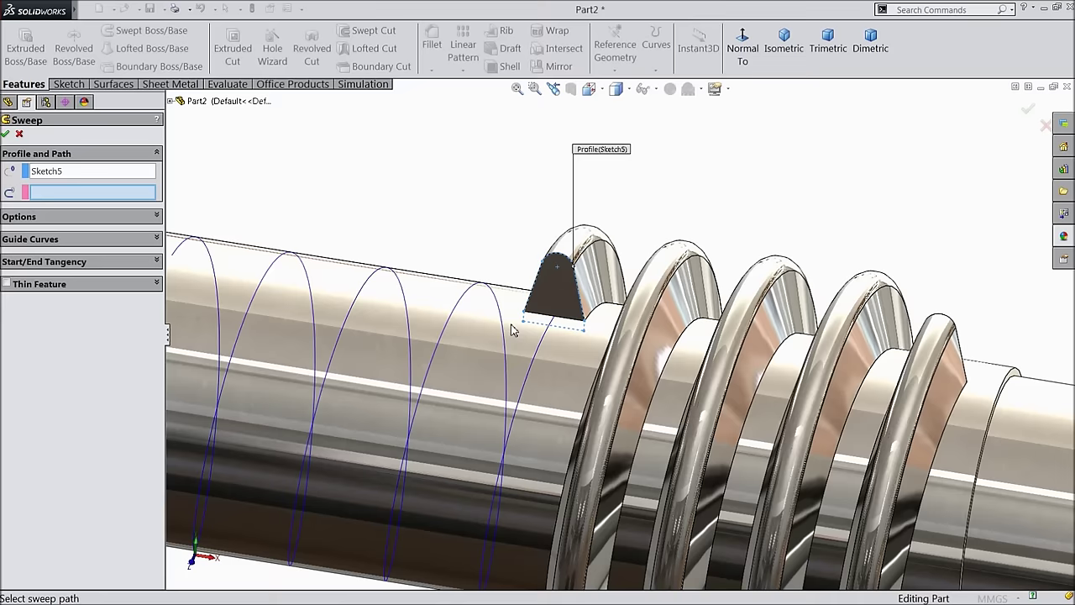
{"action": "scroll", "coordinate": [510, 331], "scroll_direction": "down", "scroll_amount": 2}
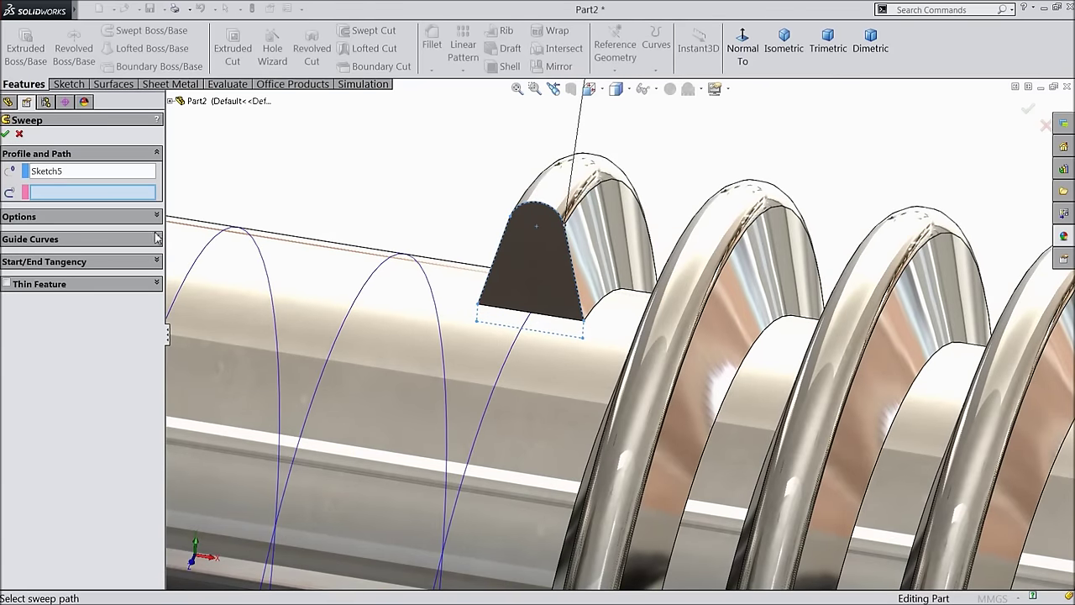
{"action": "left_click", "coordinate": [391, 267]}
{"action": "scroll", "coordinate": [452, 305], "scroll_direction": "up", "scroll_amount": 4}
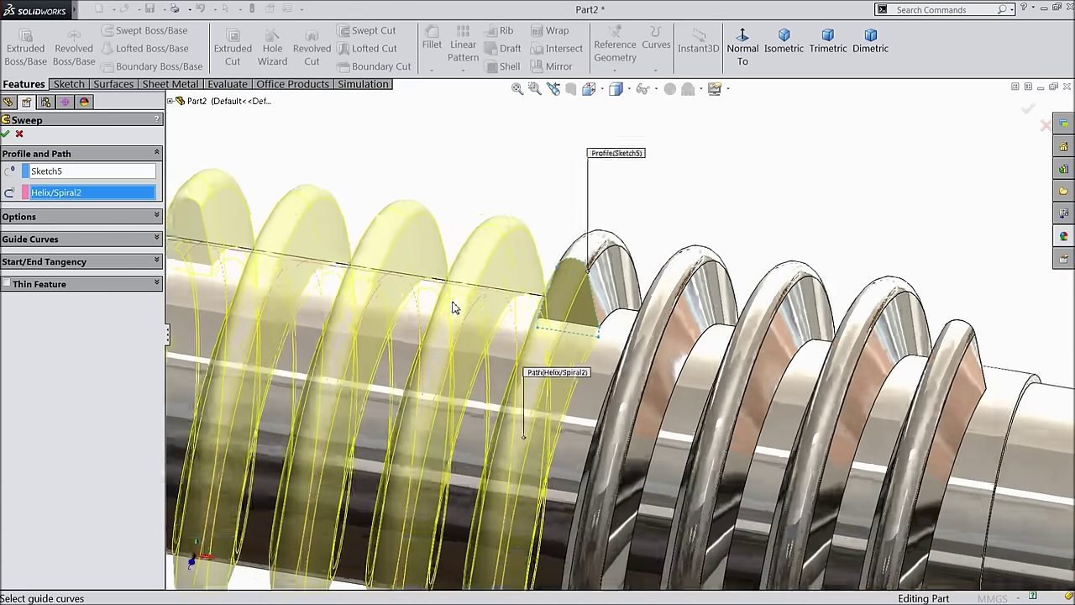
{"action": "scroll", "coordinate": [521, 428], "scroll_direction": "down", "scroll_amount": 3}
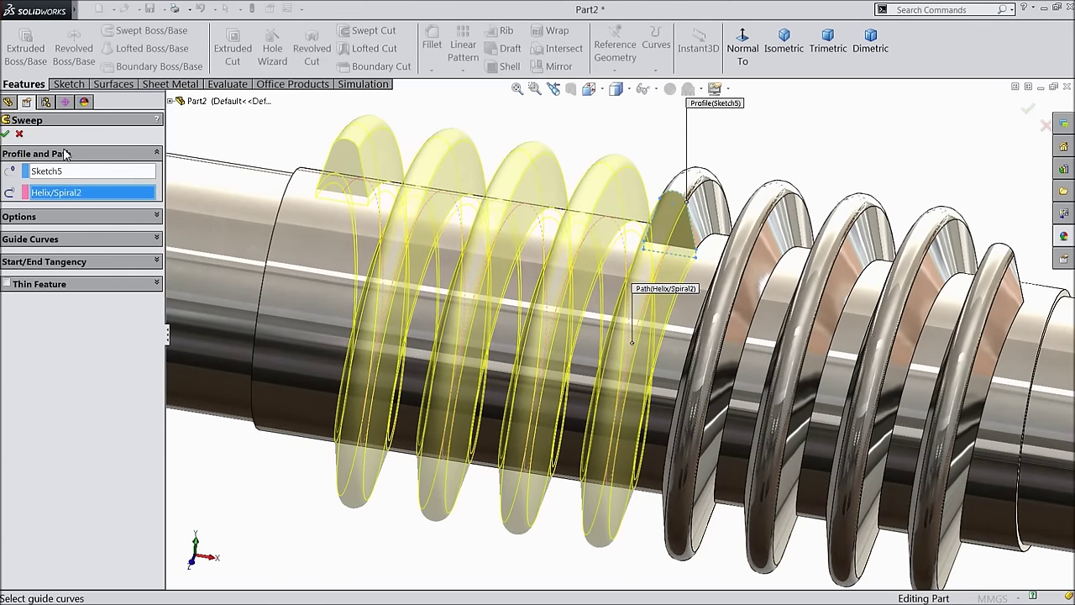
{"action": "key", "text": "Return"}
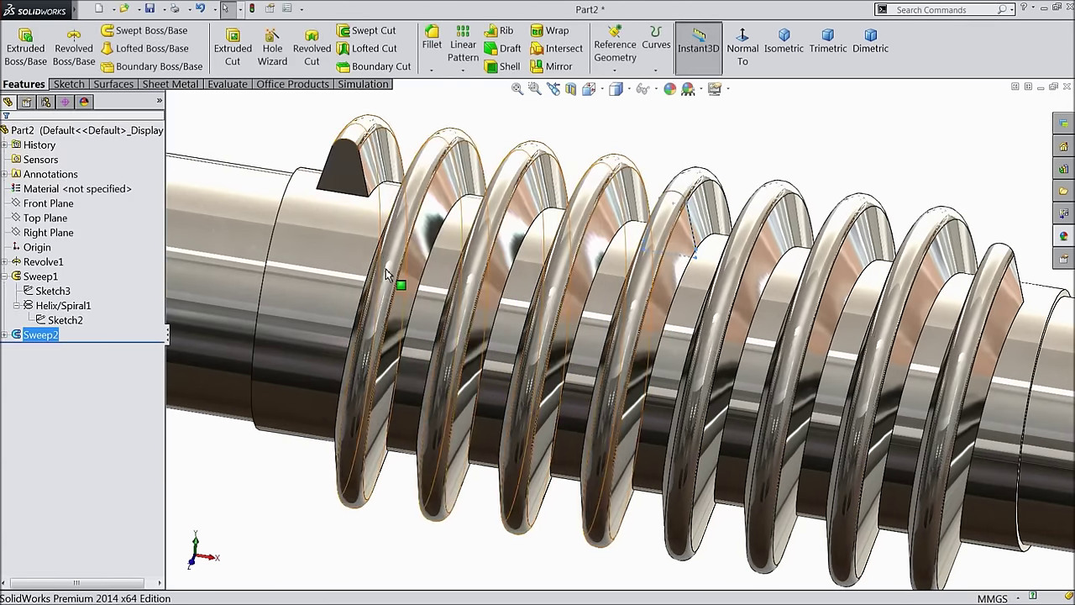
- Orbit the model to inspect the lengthened worm thread
{"action": "scroll", "coordinate": [400, 210], "scroll_direction": "up", "scroll_amount": 3}
{"action": "middle_click_drag", "start_coordinate": [400, 216], "coordinate": [363, 232]}
{"action": "scroll", "coordinate": [705, 277], "scroll_direction": "down", "scroll_amount": 4}
{"action": "middle_click_drag", "start_coordinate": [705, 277], "coordinate": [877, 429]}
{"action": "scroll", "coordinate": [687, 298], "scroll_direction": "up", "scroll_amount": 3}
{"action": "left_click", "coordinate": [895, 438]}
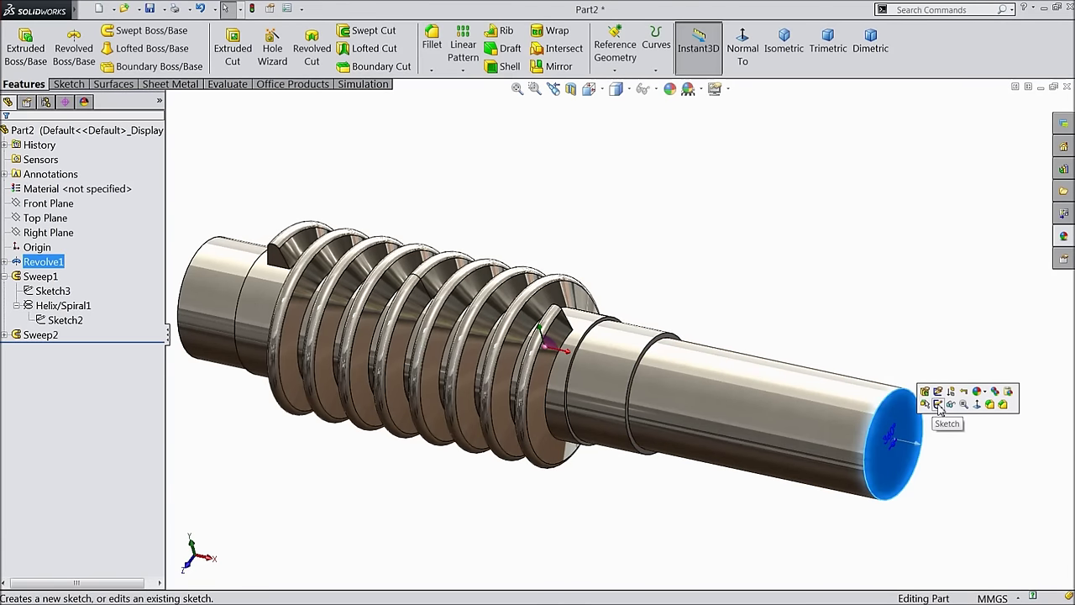
- Sketch on the shaft's end face, viewed head-on, with a vertical centerline spanning the circle
{"action": "left_click", "coordinate": [938, 404]}
{"action": "left_click", "coordinate": [743, 48]}
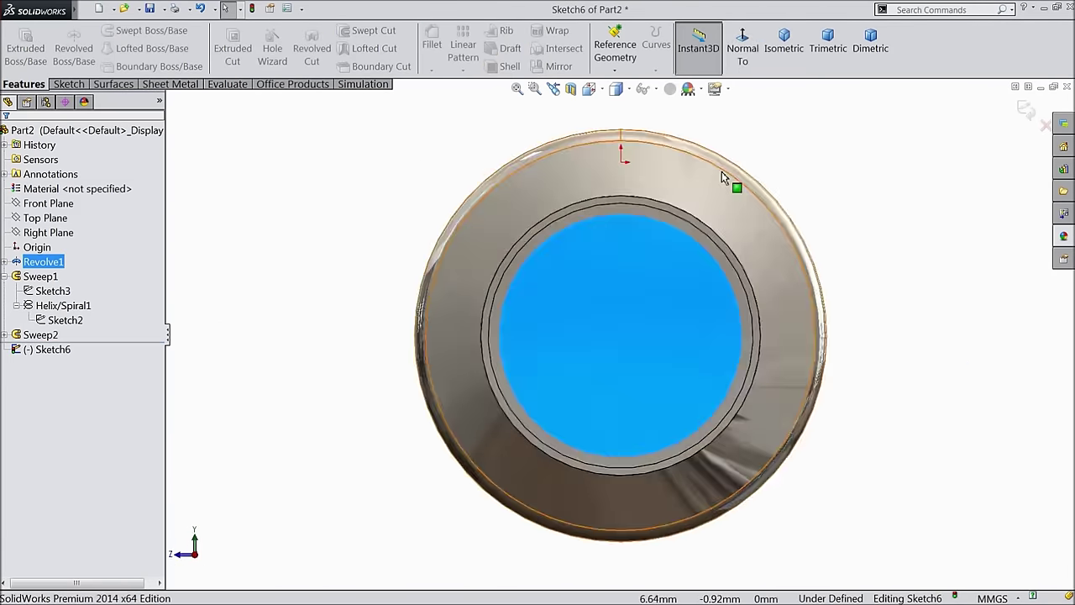
{"action": "left_click", "coordinate": [68, 84]}
{"action": "left_click", "coordinate": [110, 32]}
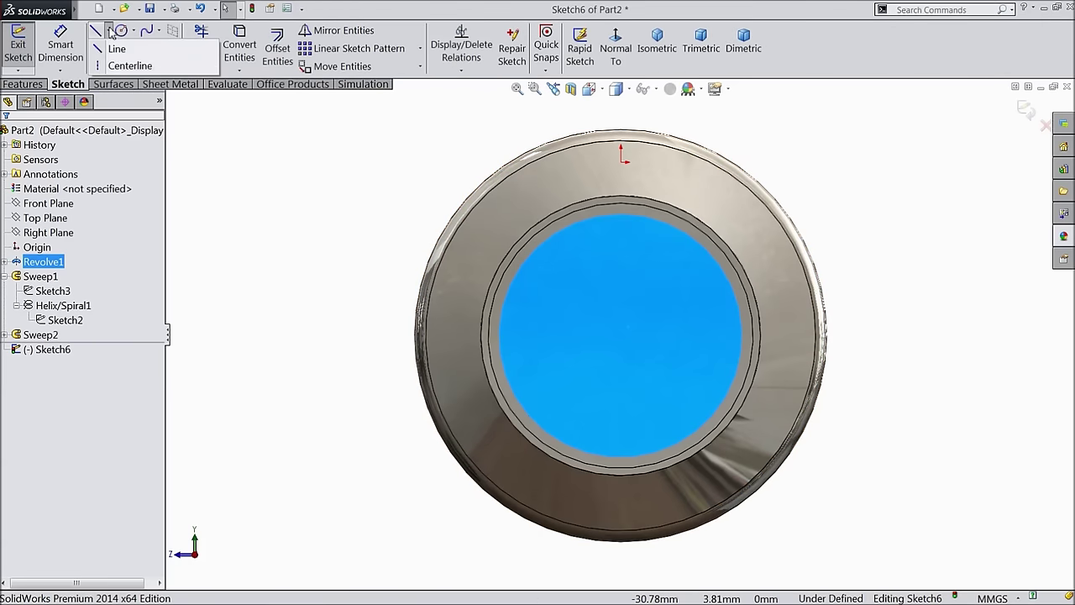
{"action": "left_click", "coordinate": [126, 66]}
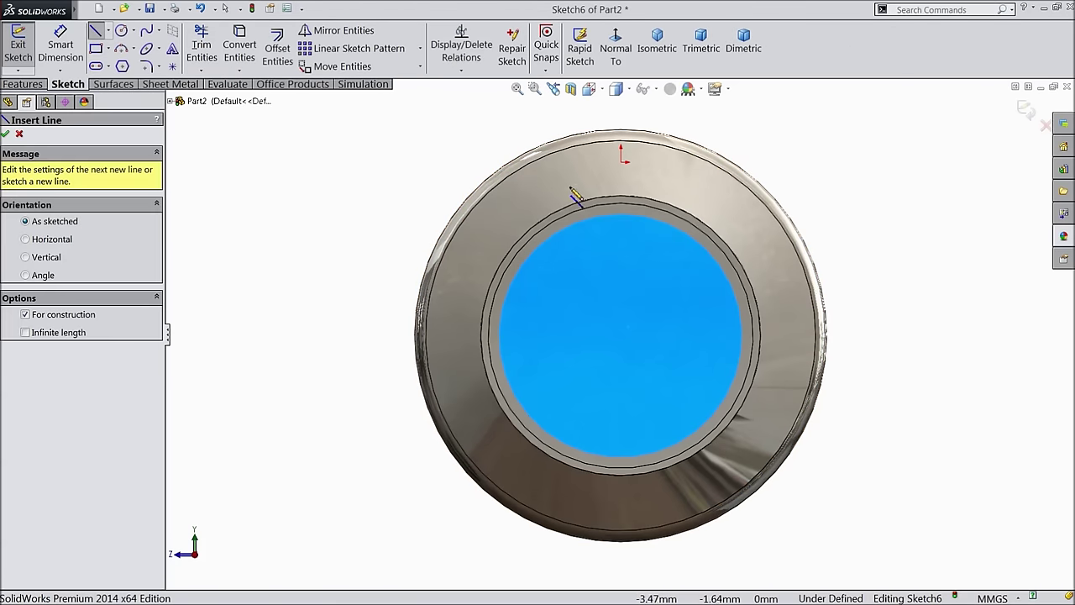
{"action": "left_click", "coordinate": [624, 164]}
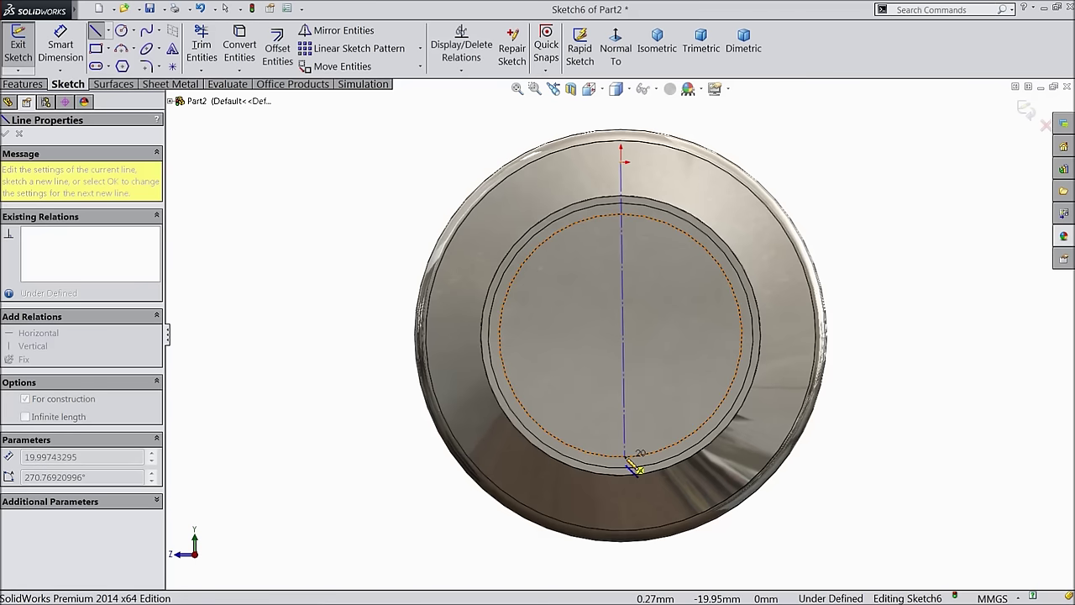
{"action": "left_click", "coordinate": [622, 463]}
{"action": "right_click", "coordinate": [654, 99]}
{"action": "left_click", "coordinate": [691, 109]}
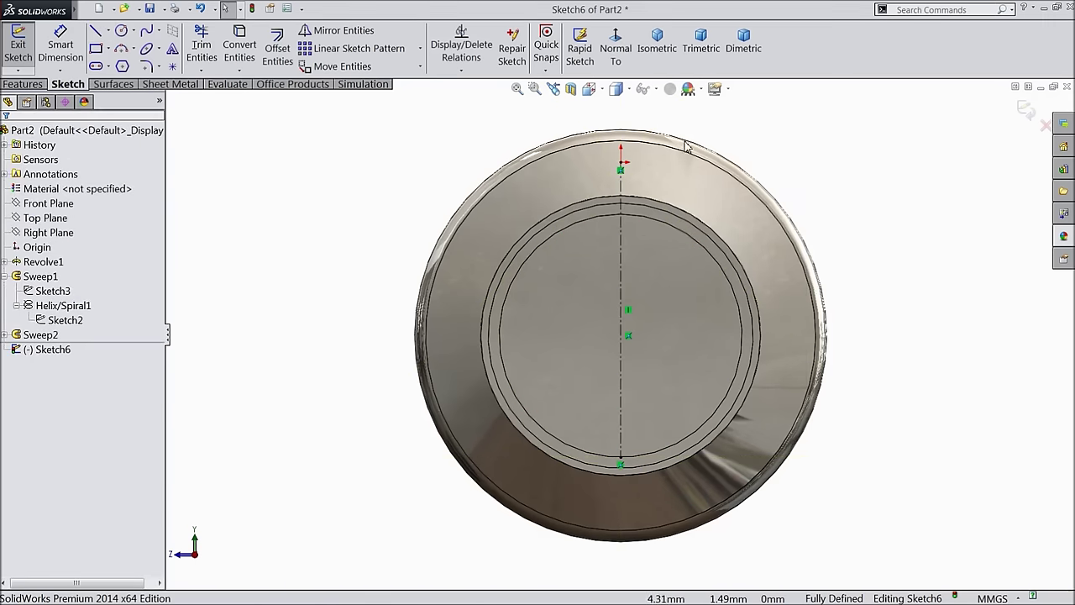
{"action": "left_click", "coordinate": [96, 49]}
{"action": "scroll", "coordinate": [631, 227], "scroll_direction": "down", "scroll_amount": 6}
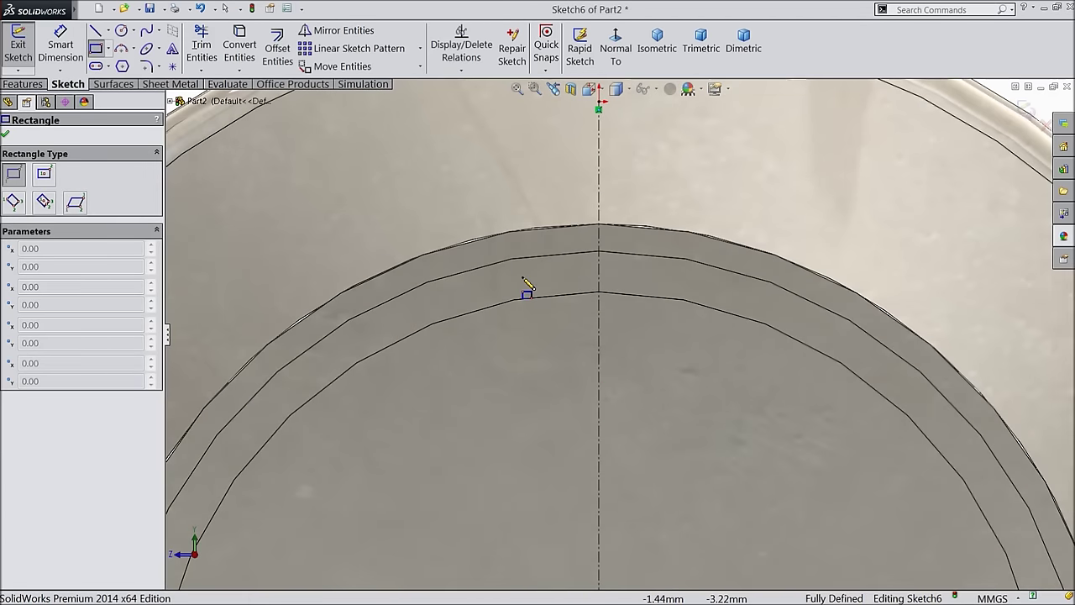
- Draw a corner rectangle straddling the top of the bore
{"action": "left_click", "coordinate": [511, 273]}
{"action": "left_click", "coordinate": [697, 346]}
{"action": "right_click", "coordinate": [699, 129]}
{"action": "left_click", "coordinate": [739, 146]}
- Make the rectangle's left and right edges symmetric about the vertical centerline
{"action": "left_click", "coordinate": [698, 324]}
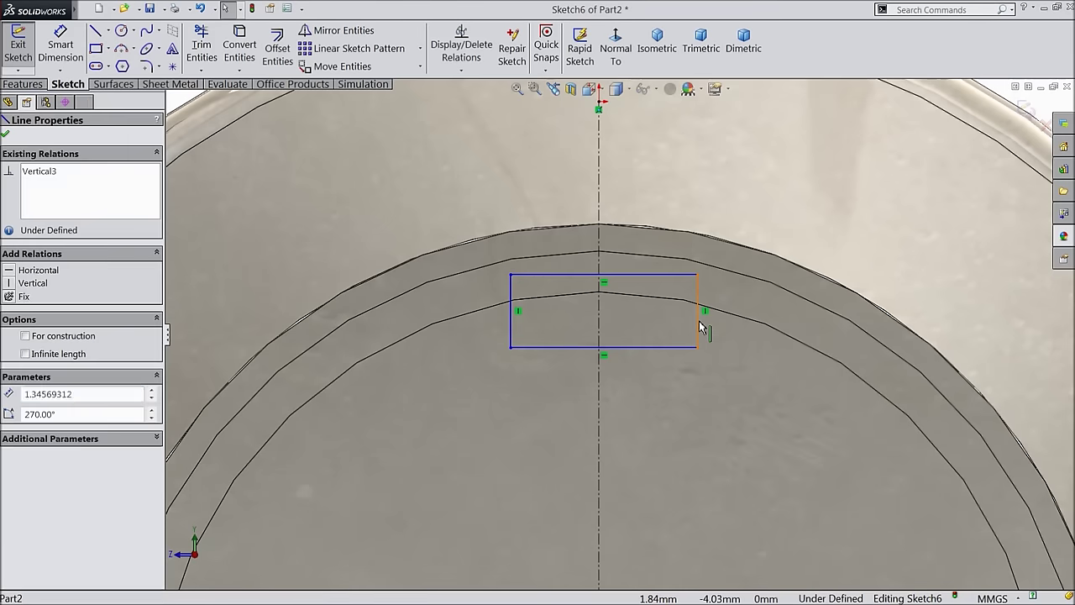
{"action": "left_click", "coordinate": [599, 329], "text": "ctrl"}
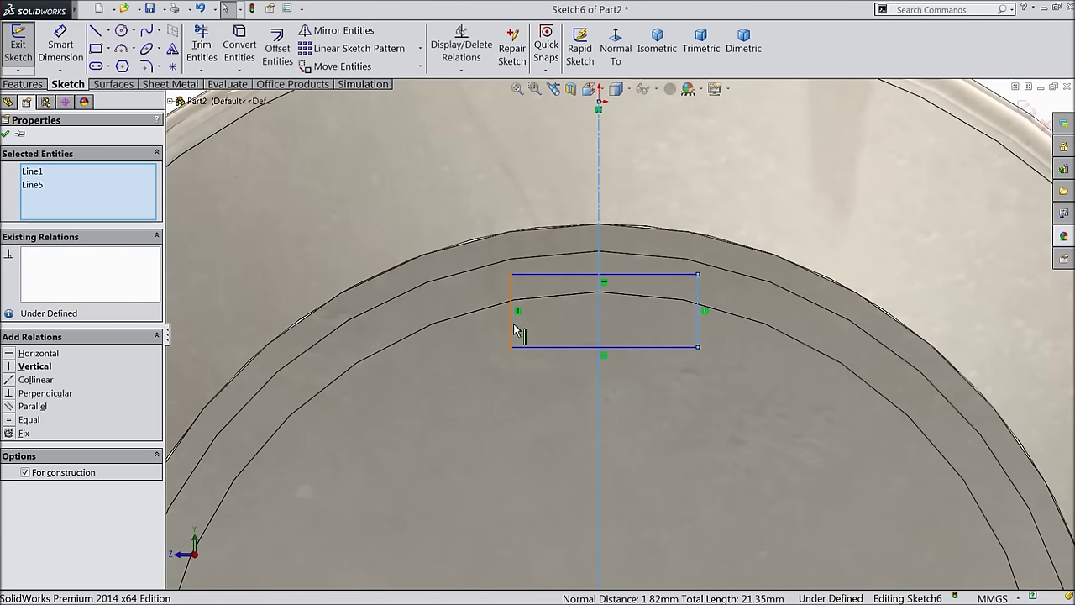
{"action": "left_click", "coordinate": [515, 332], "text": "ctrl"}
{"action": "left_click", "coordinate": [614, 279]}
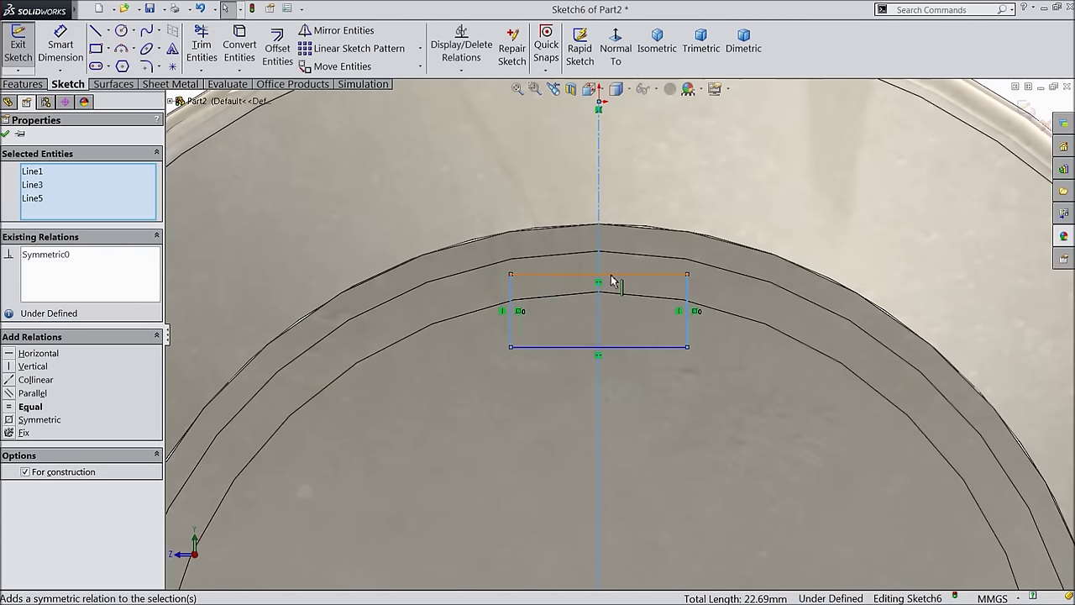
{"action": "left_click", "coordinate": [6, 134]}
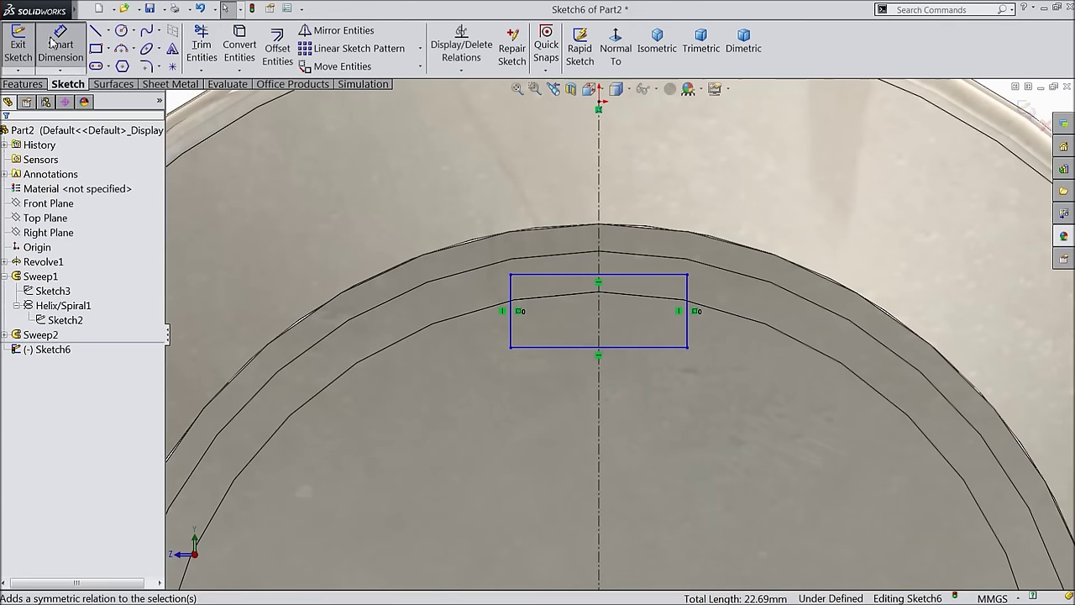
{"action": "scroll", "coordinate": [512, 238], "scroll_direction": "up", "scroll_amount": 10}
{"action": "scroll", "coordinate": [648, 415], "scroll_direction": "down", "scroll_amount": 2}
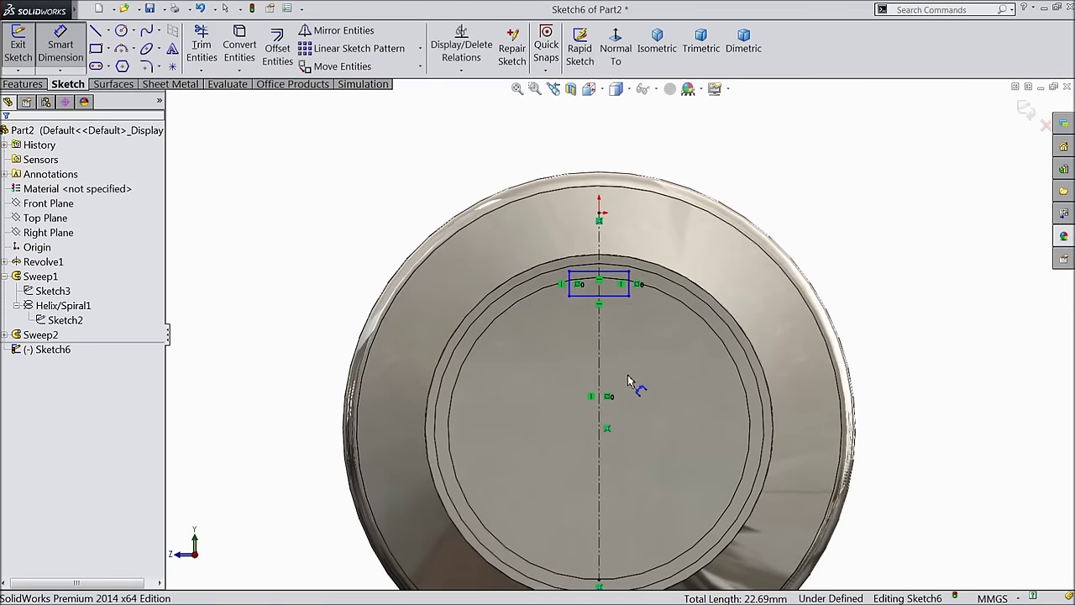
- Draw a horizontal construction centerline from the circle's centre to the right
{"action": "left_click", "coordinate": [608, 296]}
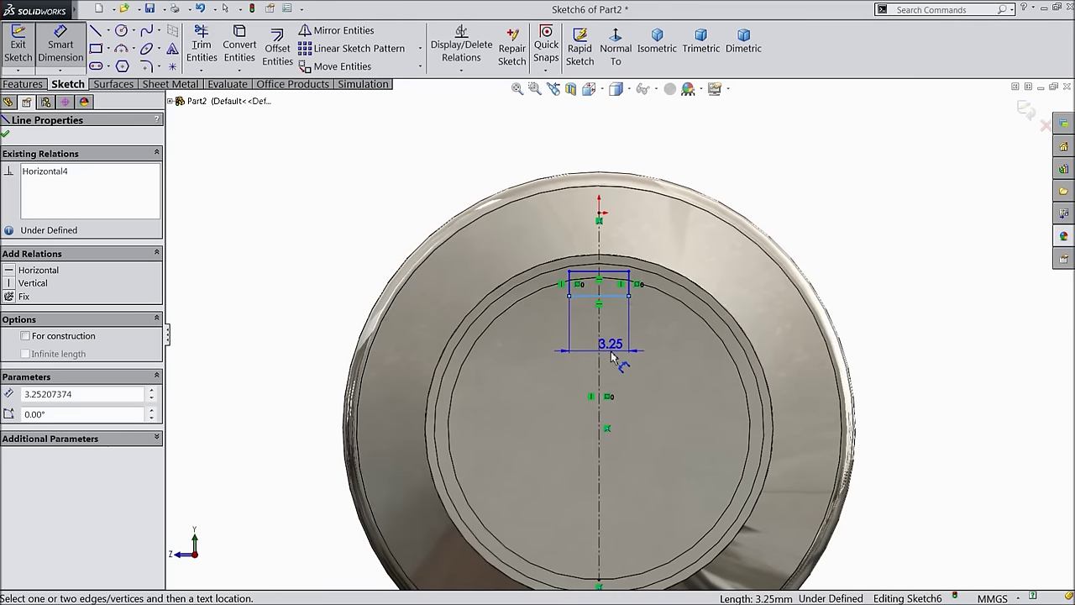
{"action": "key", "text": "Escape"}
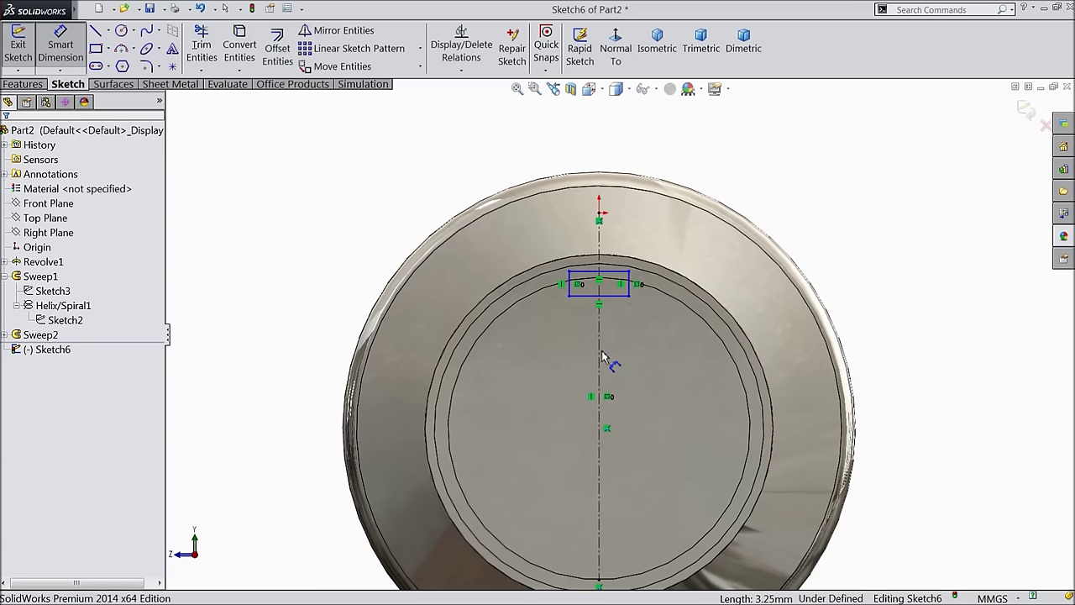
{"action": "left_click", "coordinate": [110, 31]}
{"action": "left_click", "coordinate": [117, 67]}
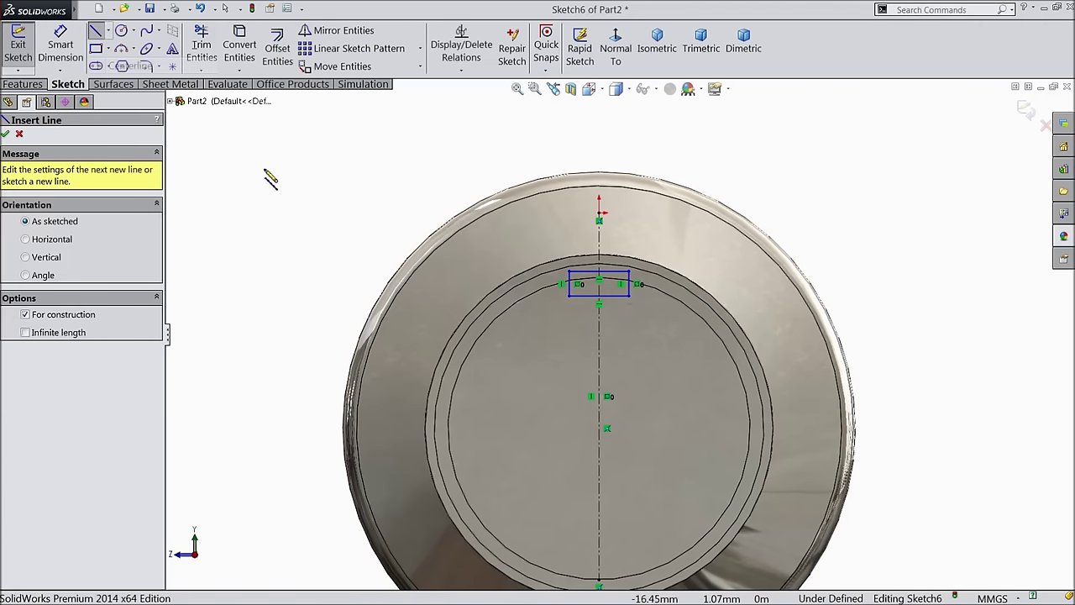
{"action": "left_click", "coordinate": [606, 427]}
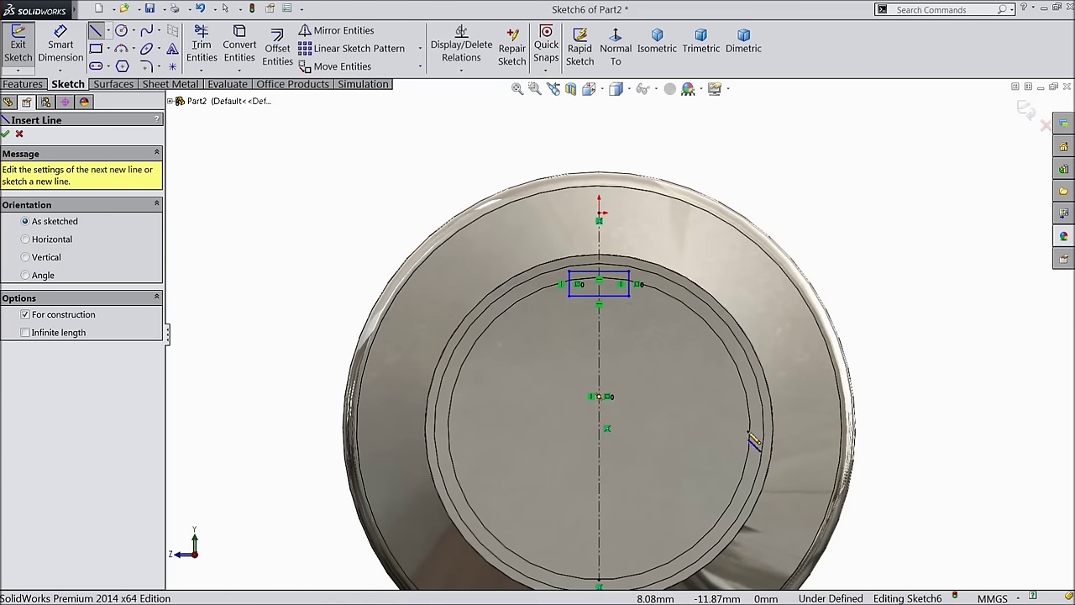
{"action": "left_click", "coordinate": [600, 429]}
{"action": "left_click", "coordinate": [736, 429]}
{"action": "right_click", "coordinate": [729, 389]}
{"action": "left_click", "coordinate": [760, 110]}
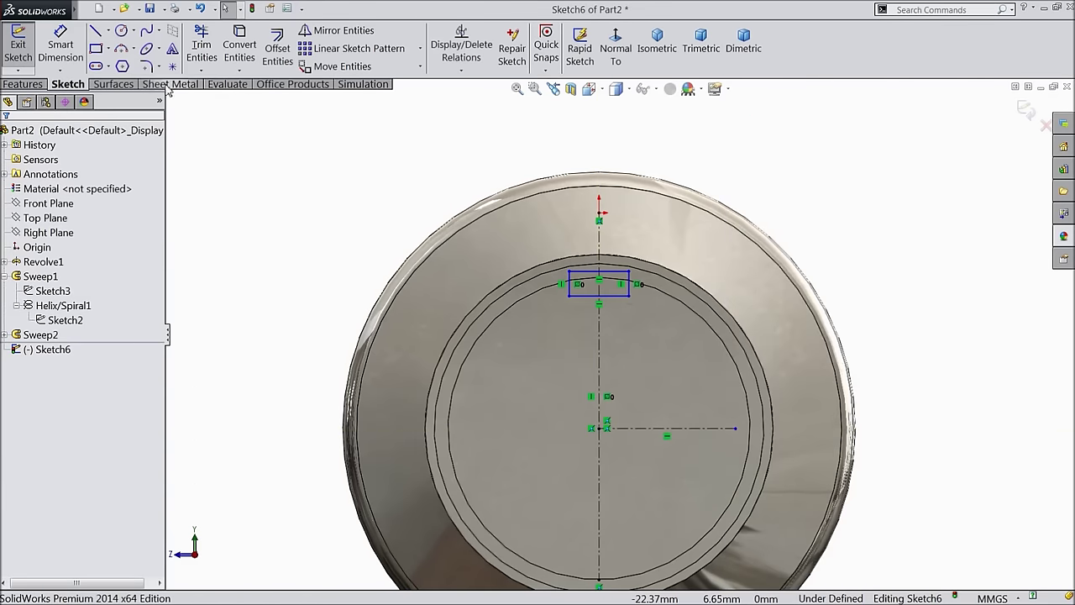
- Dimension the rectangle's bottom edge 7.22 mm above the horizontal centerline
{"action": "left_click", "coordinate": [63, 52]}
{"action": "left_click", "coordinate": [619, 295]}
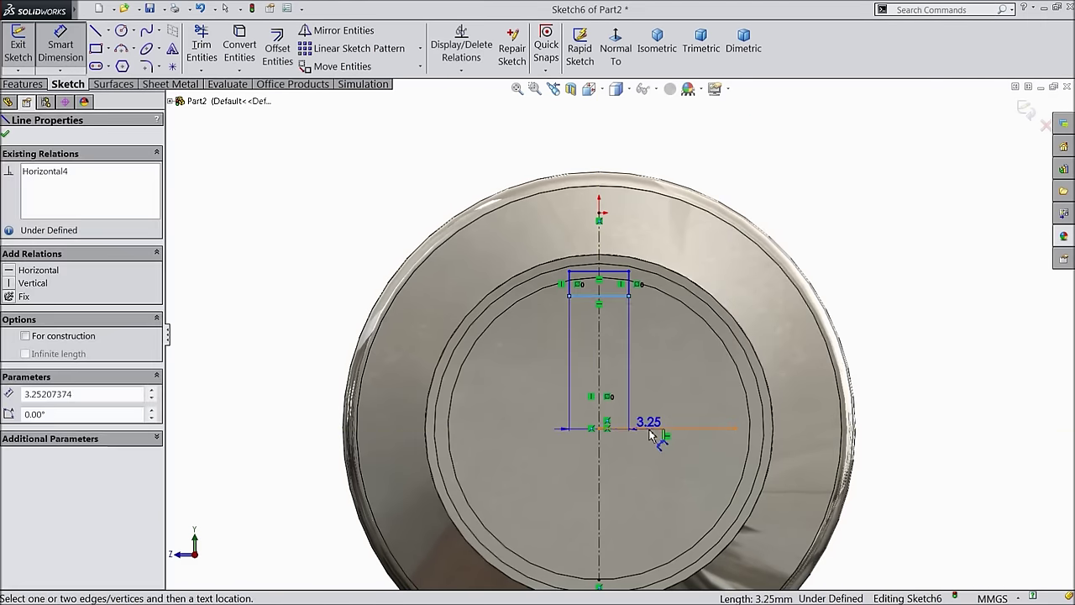
{"action": "left_click", "coordinate": [647, 429]}
{"action": "left_click", "coordinate": [244, 377]}
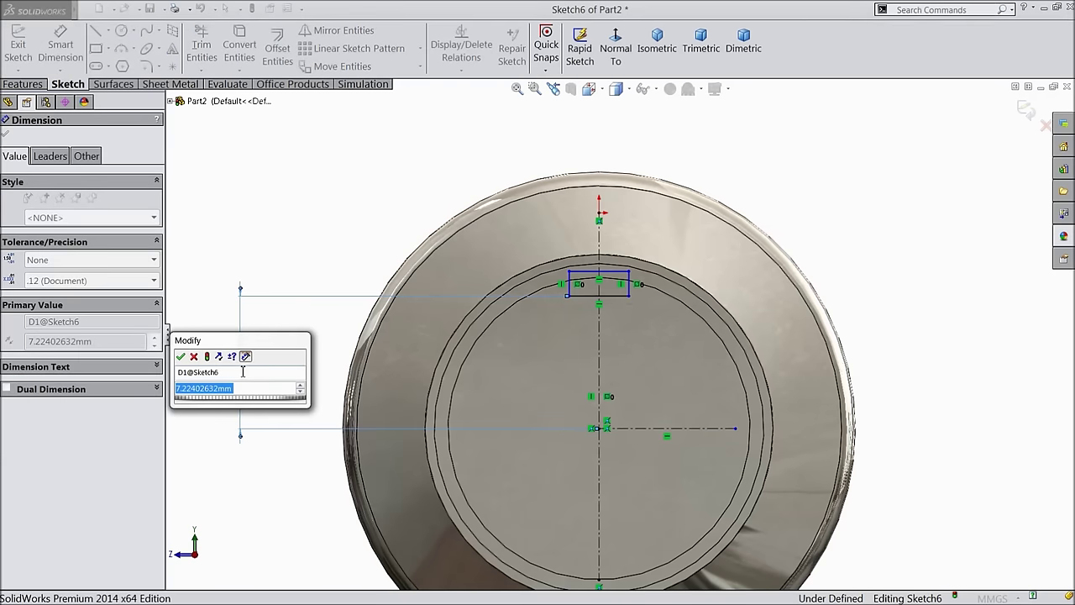
- Accept the 7.22 distance and dimension the rectangle's top edge to 3.25 mm wide
{"action": "left_click", "coordinate": [181, 357]}
{"action": "scroll", "coordinate": [648, 308], "scroll_direction": "down", "scroll_amount": 5}
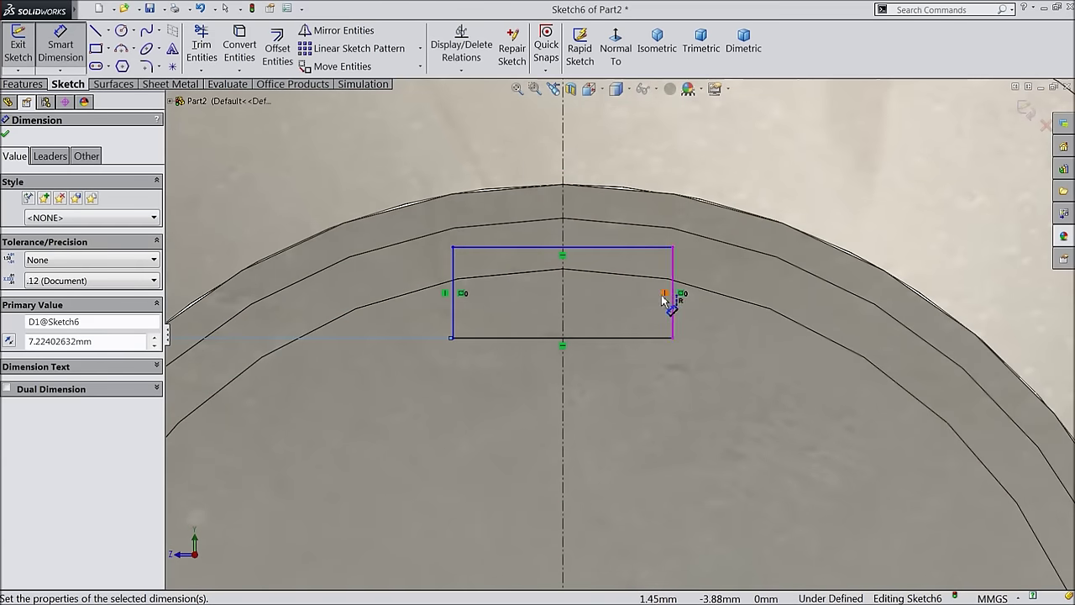
{"action": "left_click", "coordinate": [595, 248]}
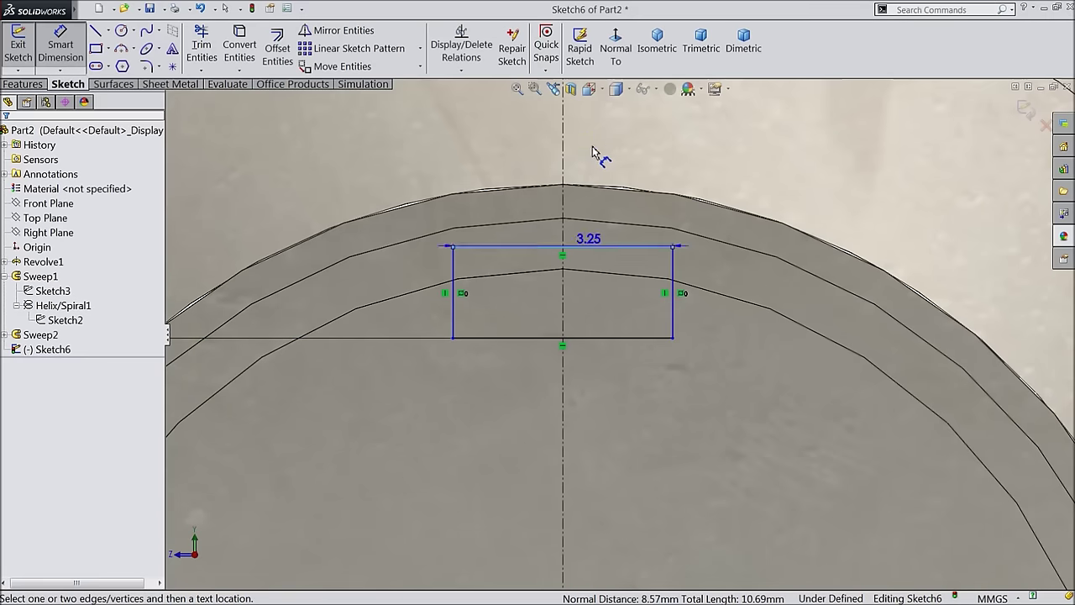
{"action": "left_click", "coordinate": [595, 152]}
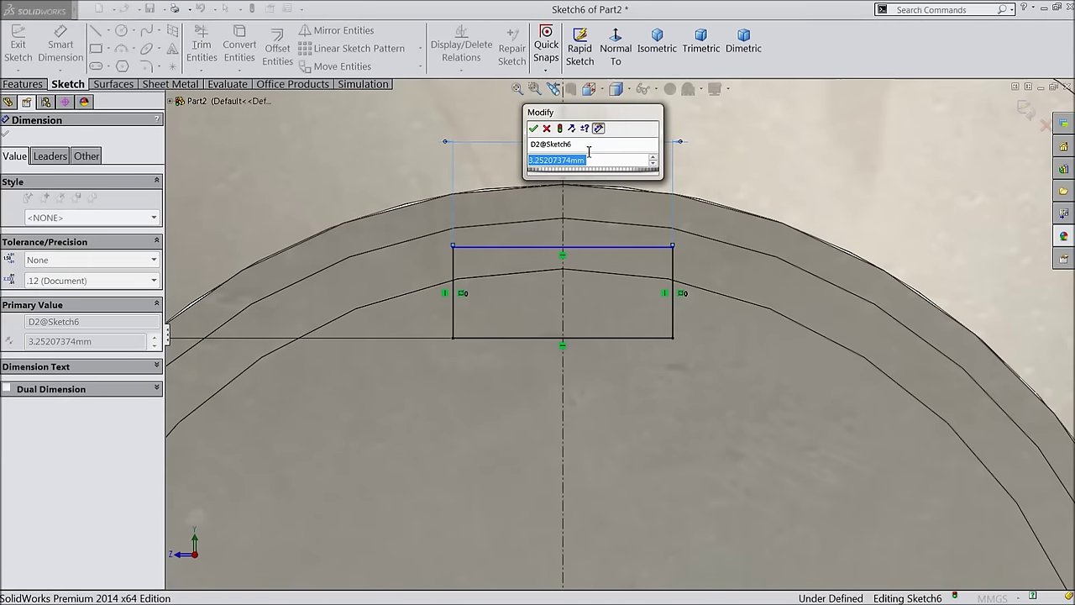
{"action": "type", "text": "3.25"}
{"action": "left_click", "coordinate": [535, 129]}
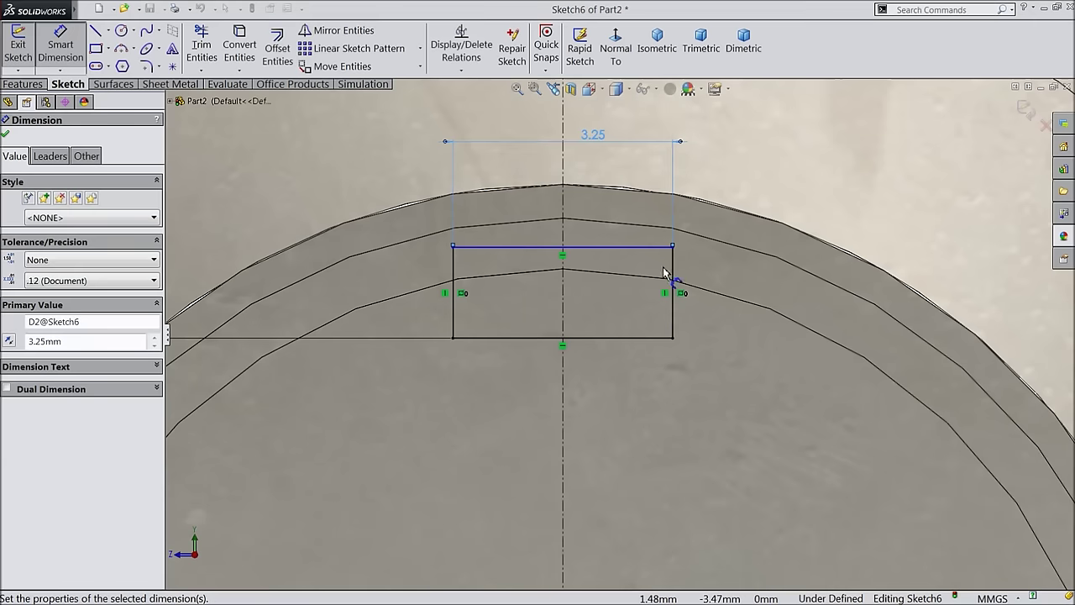
- Set the rectangle's height to 1.5 mm, then orbit to an oblique view of the shaft
{"action": "left_click", "coordinate": [672, 276]}
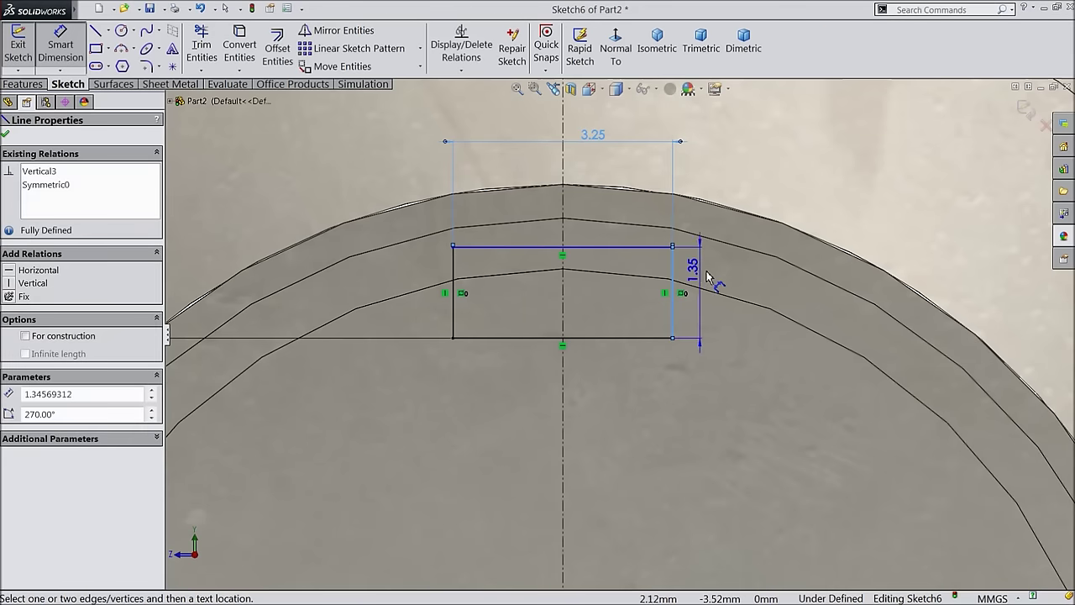
{"action": "left_click", "coordinate": [711, 274]}
{"action": "type", "text": "1.5"}
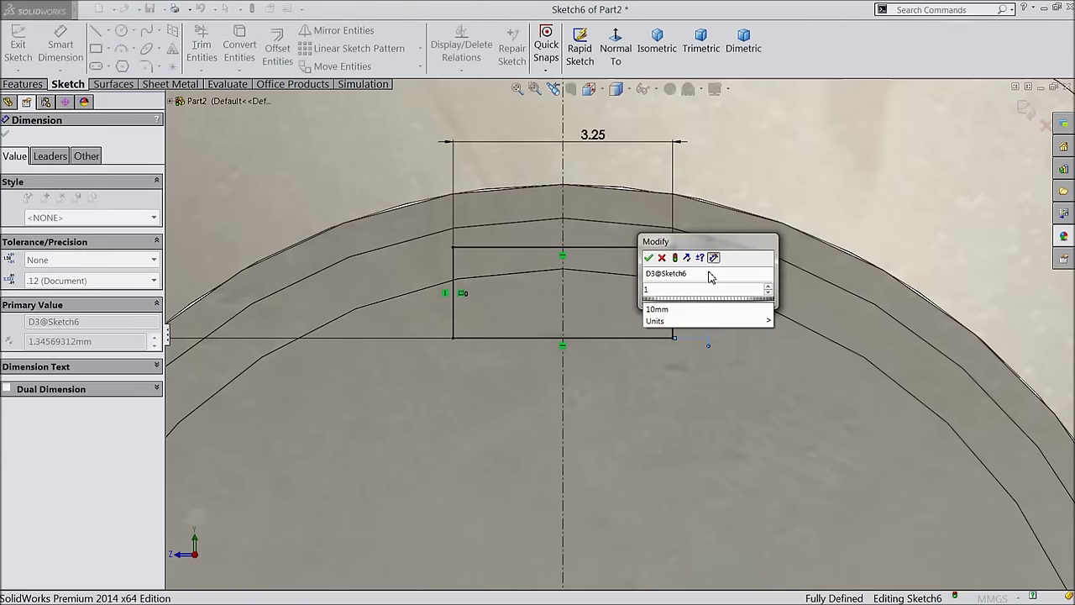
{"action": "left_click", "coordinate": [649, 257]}
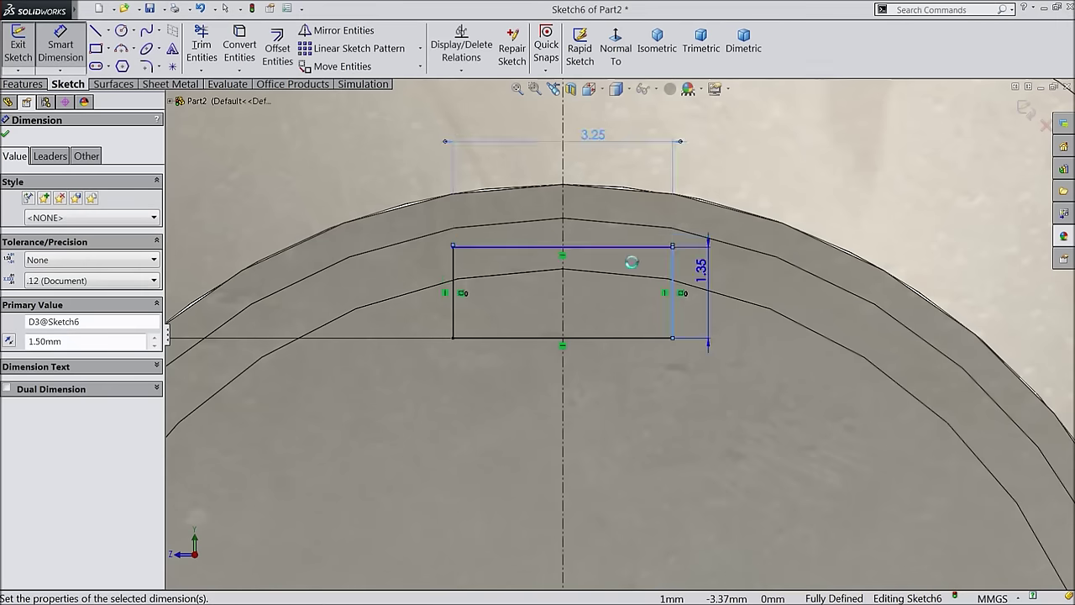
{"action": "left_click", "coordinate": [5, 135]}
{"action": "scroll", "coordinate": [579, 281], "scroll_direction": "up", "scroll_amount": 6}
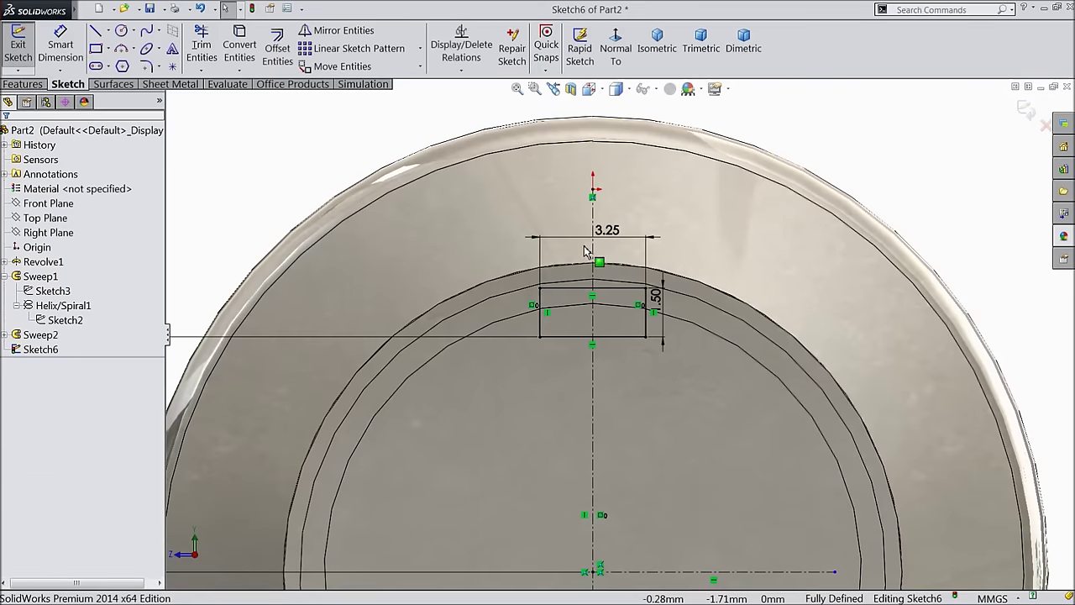
{"action": "middle_click_drag", "start_coordinate": [493, 276], "coordinate": [613, 344]}
{"action": "scroll", "coordinate": [763, 374], "scroll_direction": "down", "scroll_amount": 6}
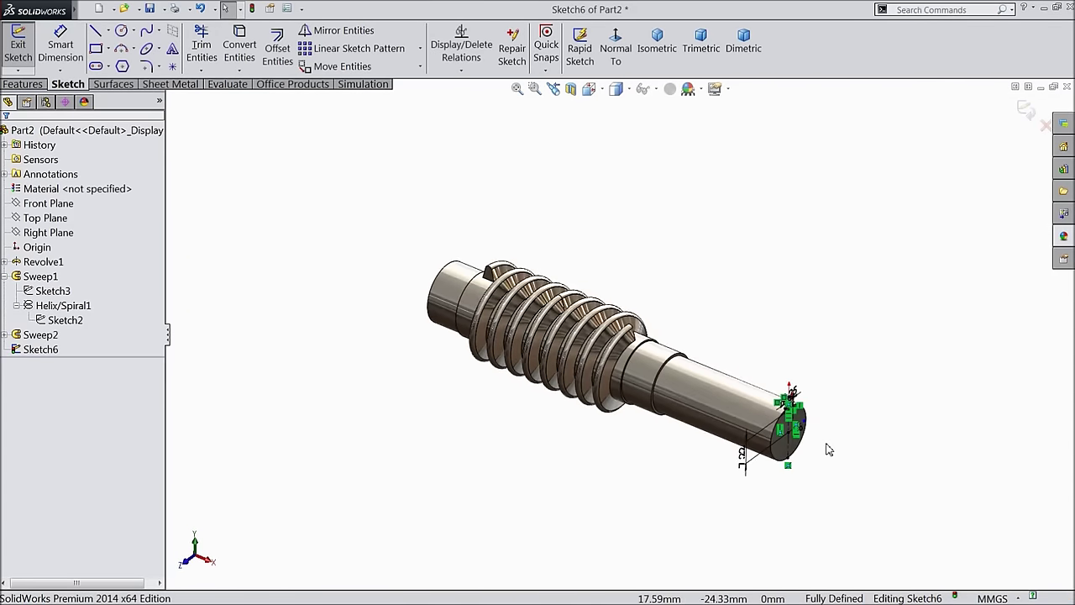
{"action": "scroll", "coordinate": [726, 351], "scroll_direction": "down", "scroll_amount": 2}
- Cut the keyway 20 mm deep with a blind Extruded Cut
{"action": "left_click", "coordinate": [23, 84]}
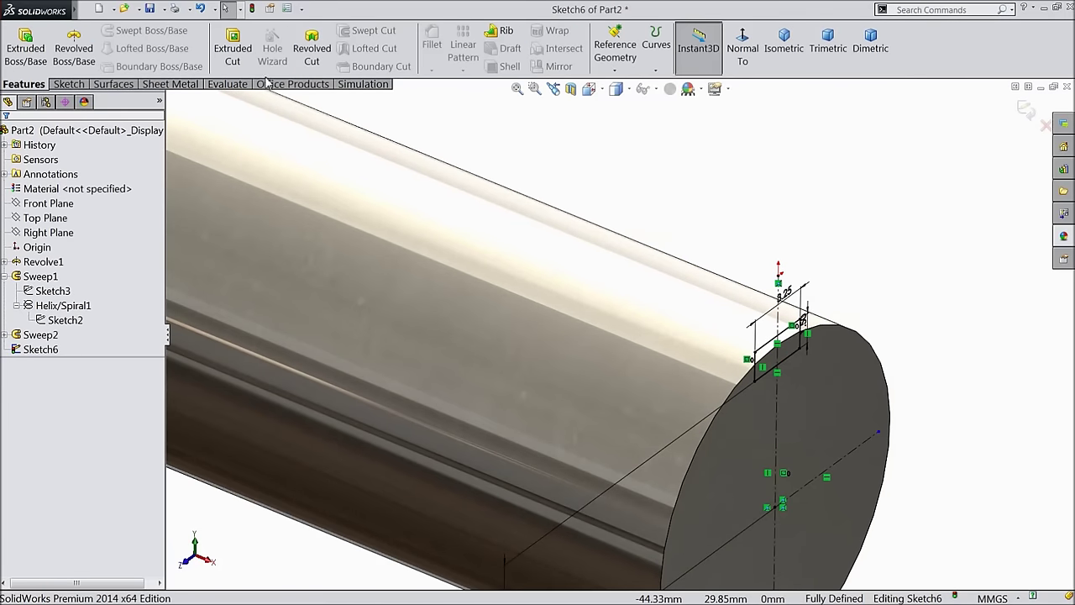
{"action": "left_click", "coordinate": [232, 44]}
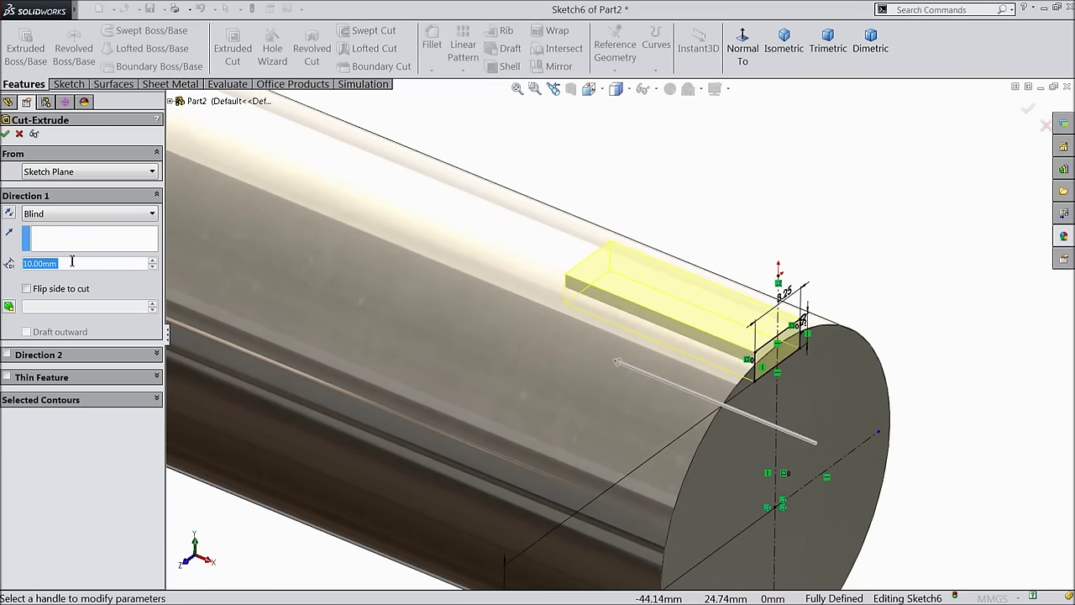
{"action": "type", "text": "20"}
{"action": "key", "text": "Return"}
{"action": "scroll", "coordinate": [658, 185], "scroll_direction": "up", "scroll_amount": 2}
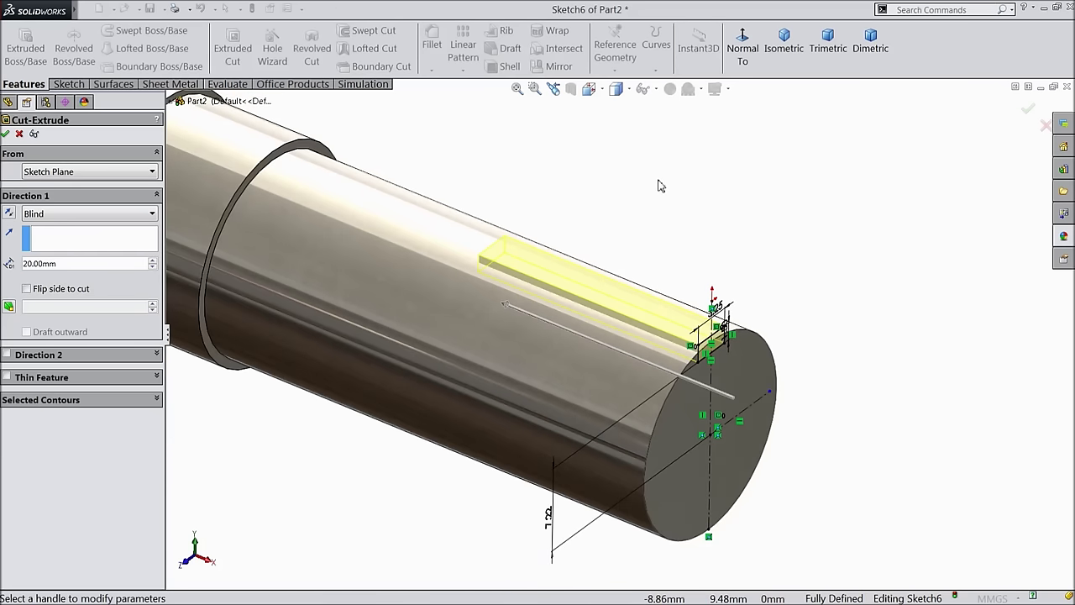
{"action": "left_click", "coordinate": [1028, 112]}
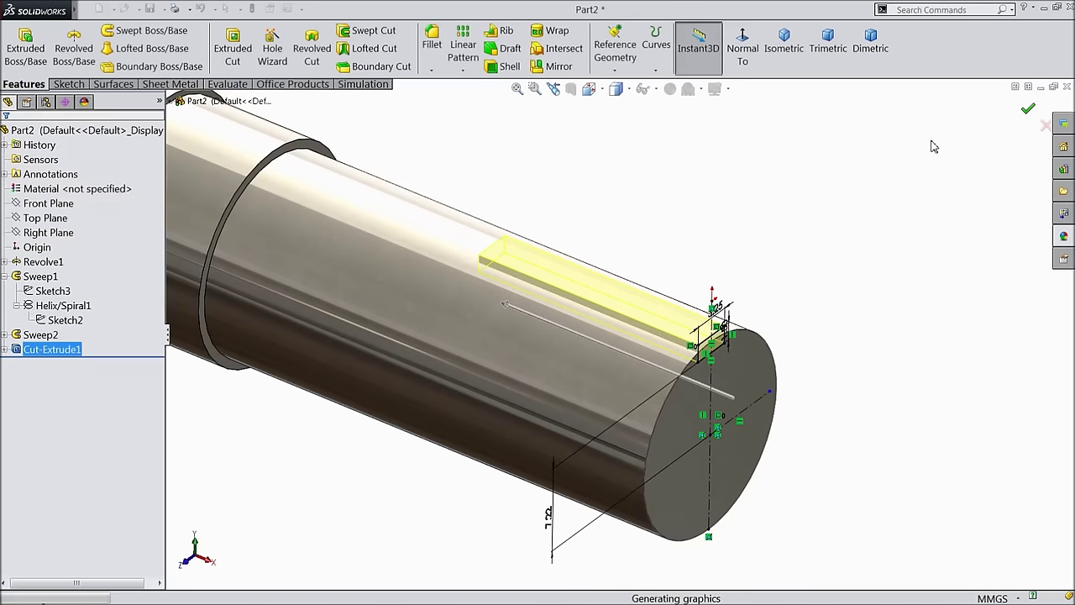
- Orbit around the shaft to inspect the keyway, then bring up Save As
{"action": "middle_click_drag", "start_coordinate": [749, 237], "coordinate": [704, 269]}
{"action": "scroll", "coordinate": [704, 268], "scroll_direction": "up", "scroll_amount": 3}
{"action": "scroll", "coordinate": [598, 292], "scroll_direction": "up", "scroll_amount": 3}
{"action": "scroll", "coordinate": [588, 293], "scroll_direction": "down", "scroll_amount": 1}
{"action": "scroll", "coordinate": [508, 291], "scroll_direction": "down", "scroll_amount": 4}
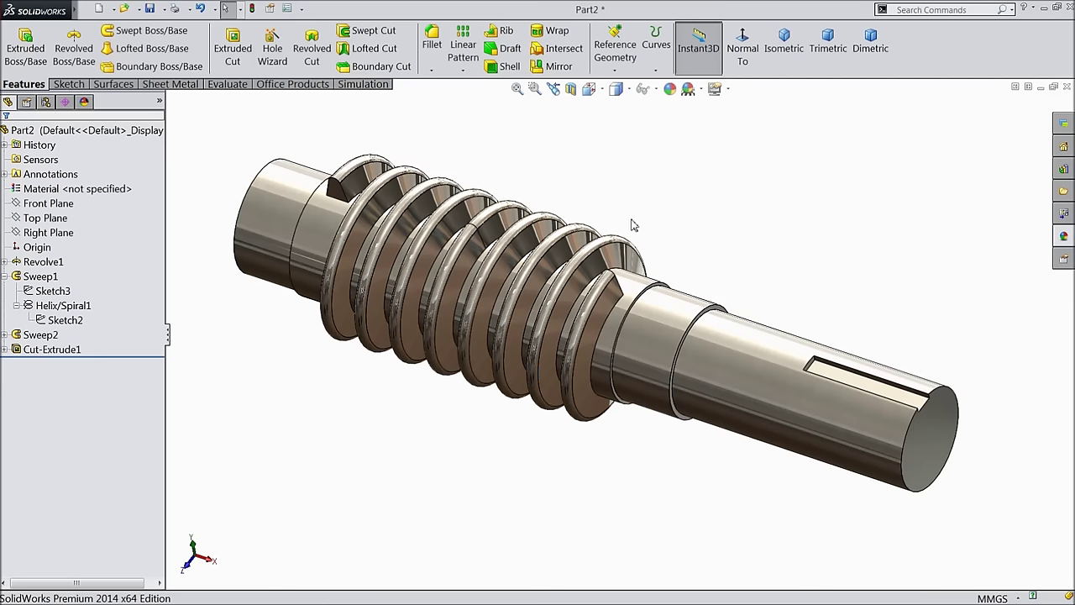
{"action": "left_click", "coordinate": [150, 9]}
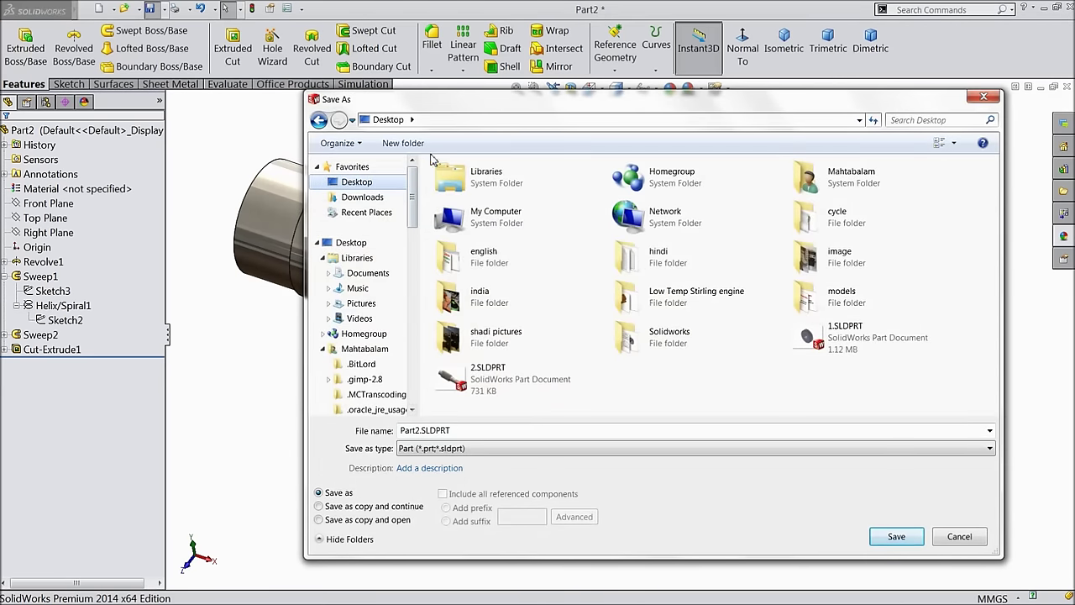
- Save the part as '1.worm gear' inside a new 'Worm gear' folder on the Desktop
{"action": "left_click", "coordinate": [412, 144]}
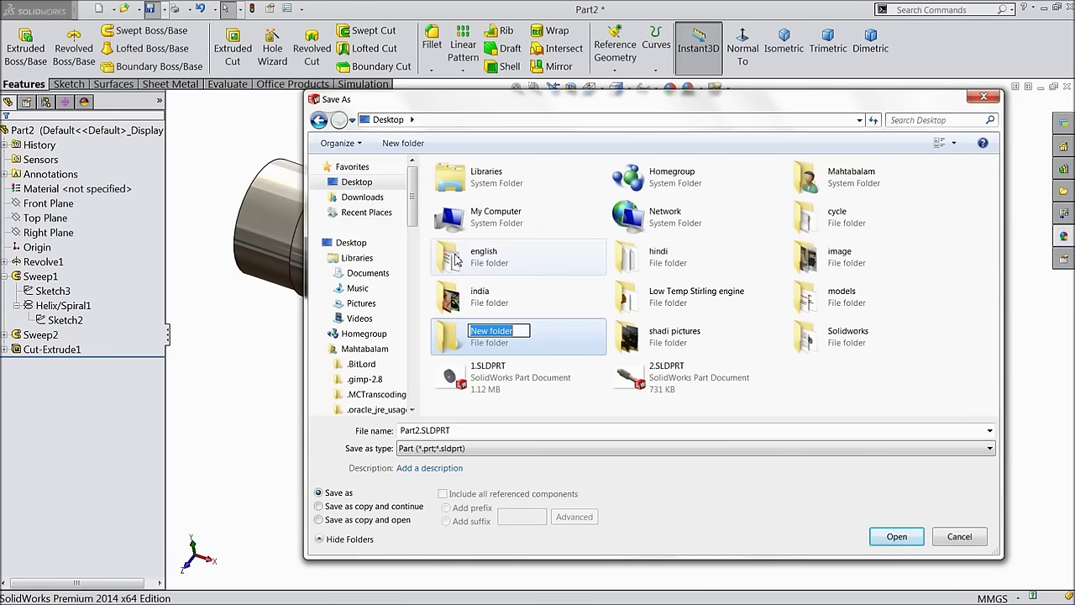
{"action": "type", "text": "Worm gear"}
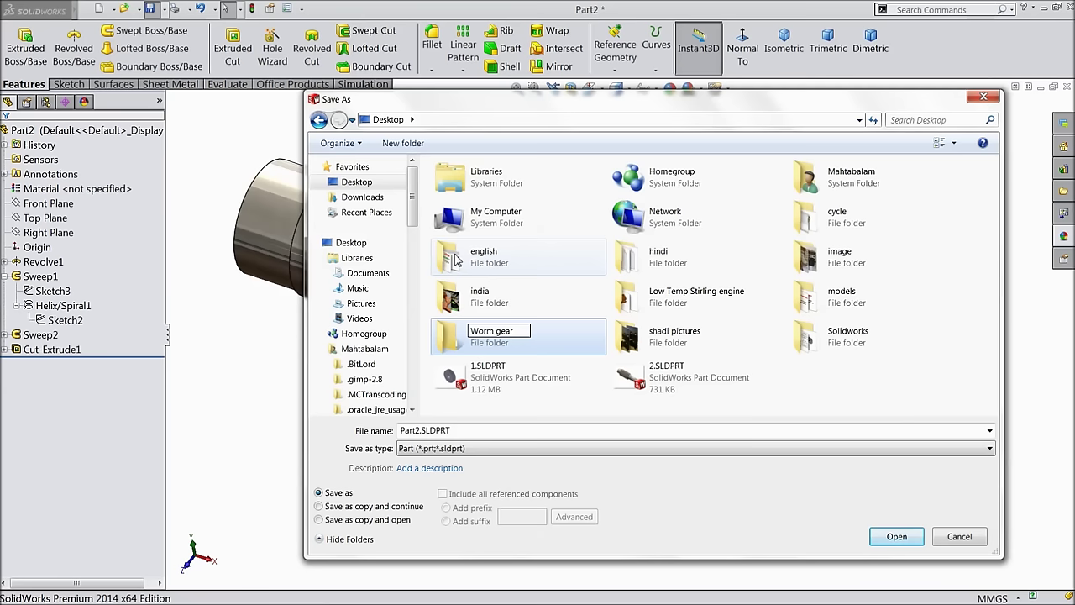
{"action": "left_click", "coordinate": [669, 430]}
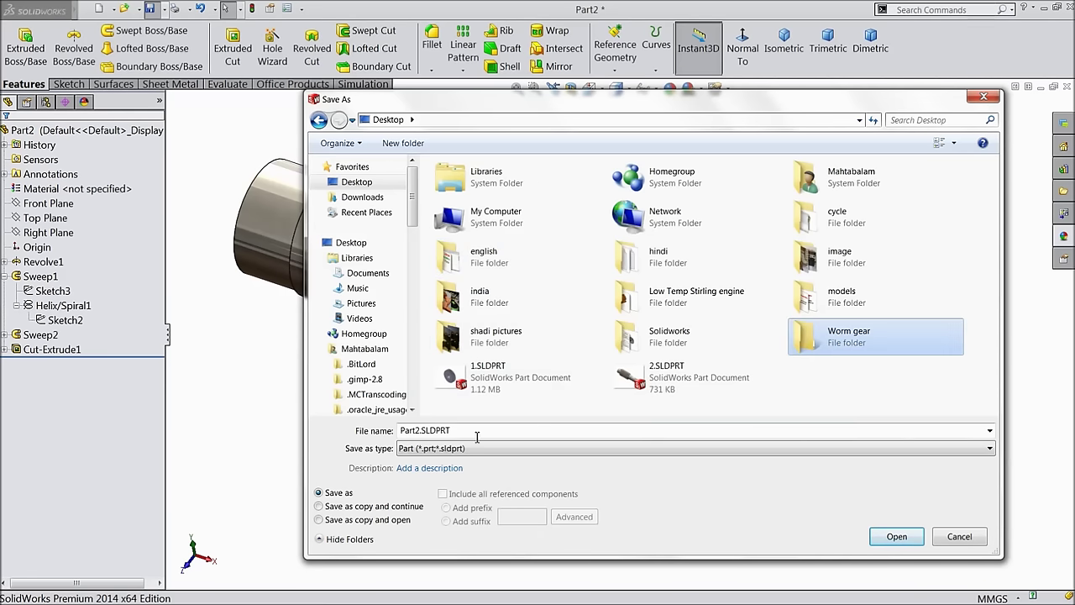
{"action": "double_click", "coordinate": [878, 340]}
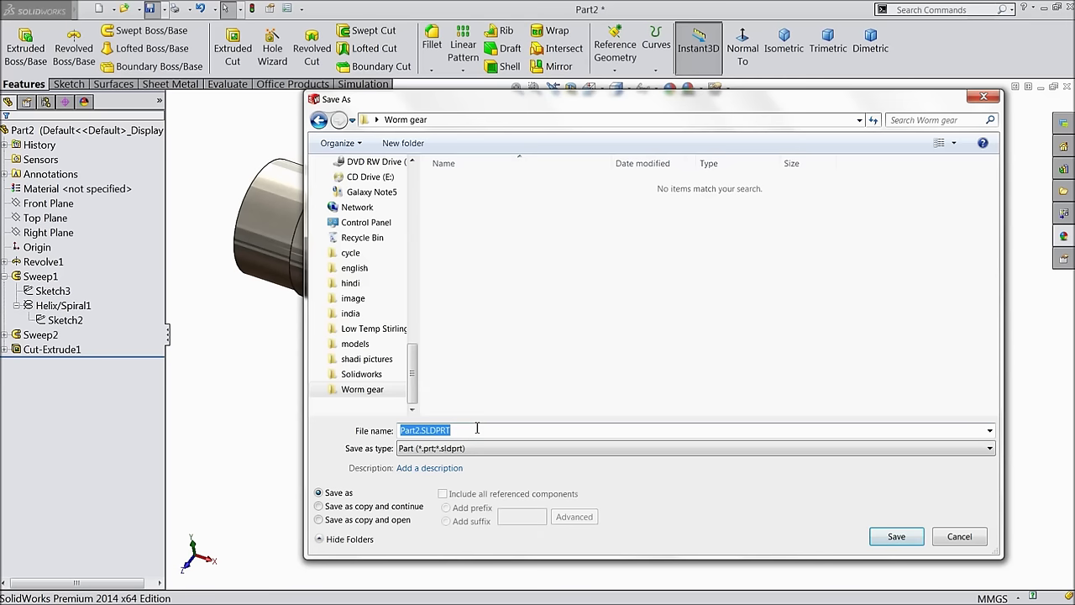
{"action": "type", "text": "1.worm gear"}
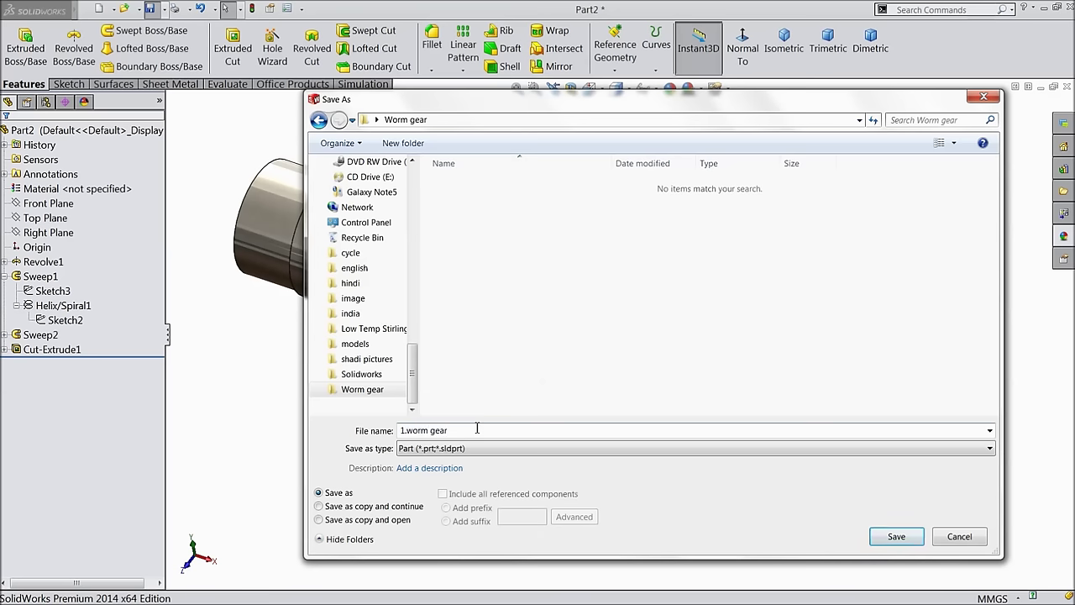
{"action": "left_click", "coordinate": [898, 538]}
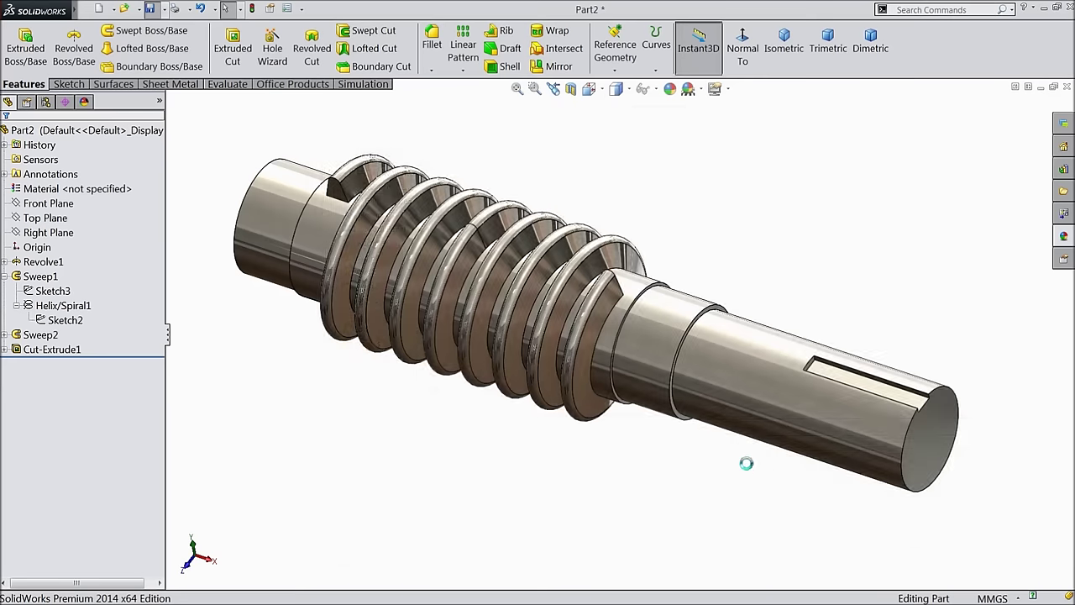
{"action": "middle_click_drag", "start_coordinate": [677, 420], "coordinate": [420, 387]}
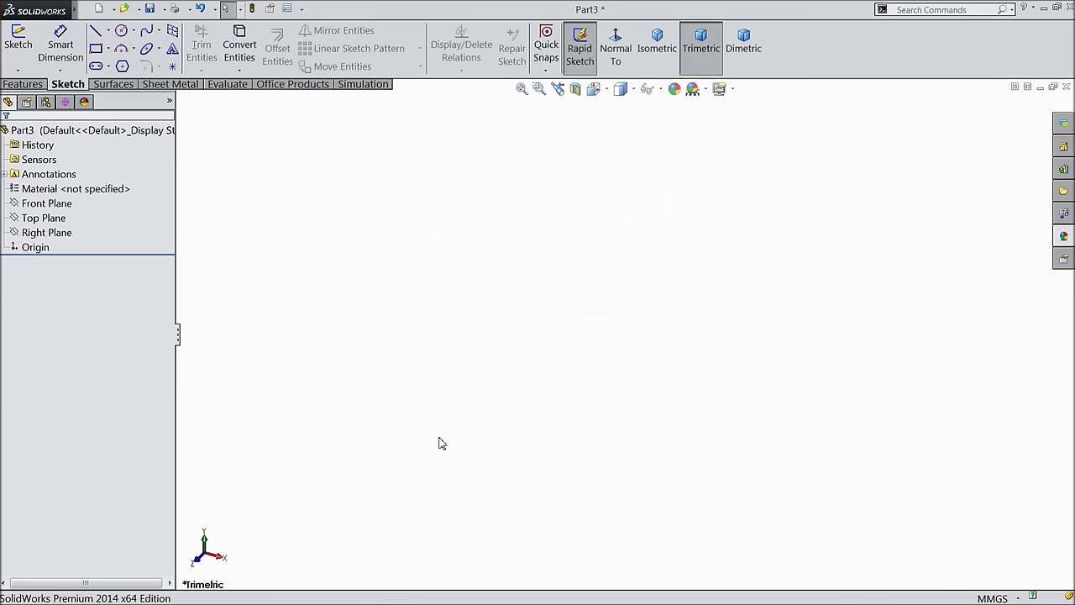
- Start a Front Plane sketch and draw two concentric circles at the origin
{"action": "left_click", "coordinate": [53, 203]}
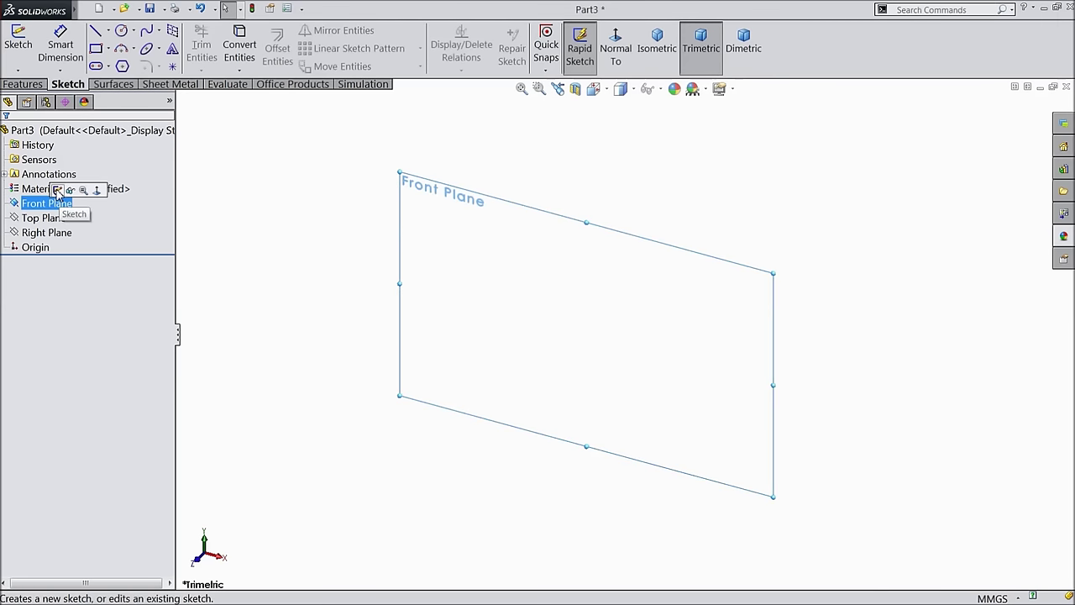
{"action": "left_click", "coordinate": [57, 190]}
{"action": "left_click", "coordinate": [121, 30]}
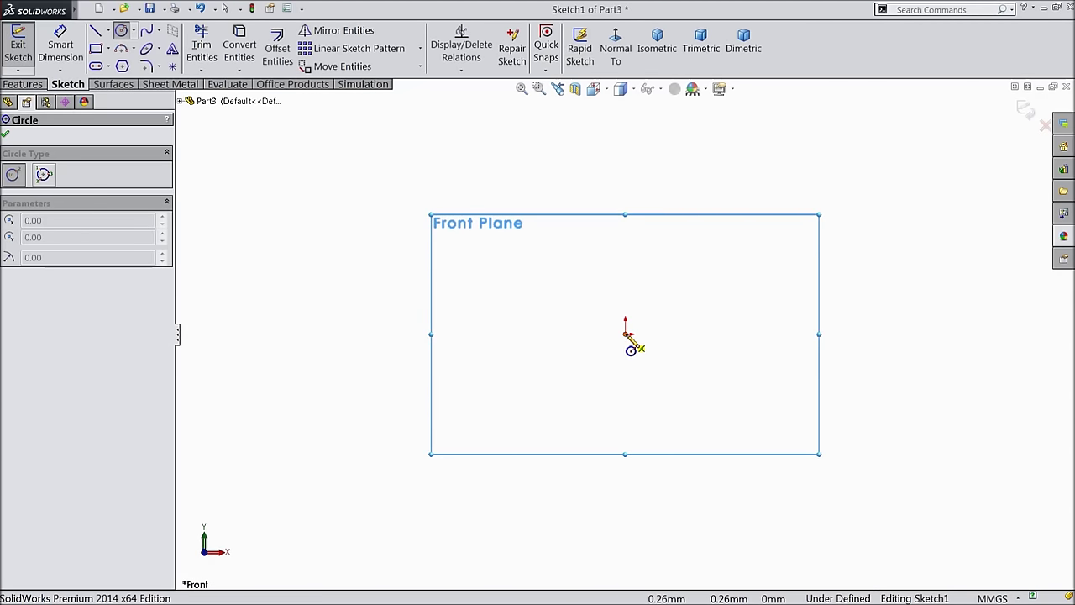
{"action": "left_click", "coordinate": [626, 334]}
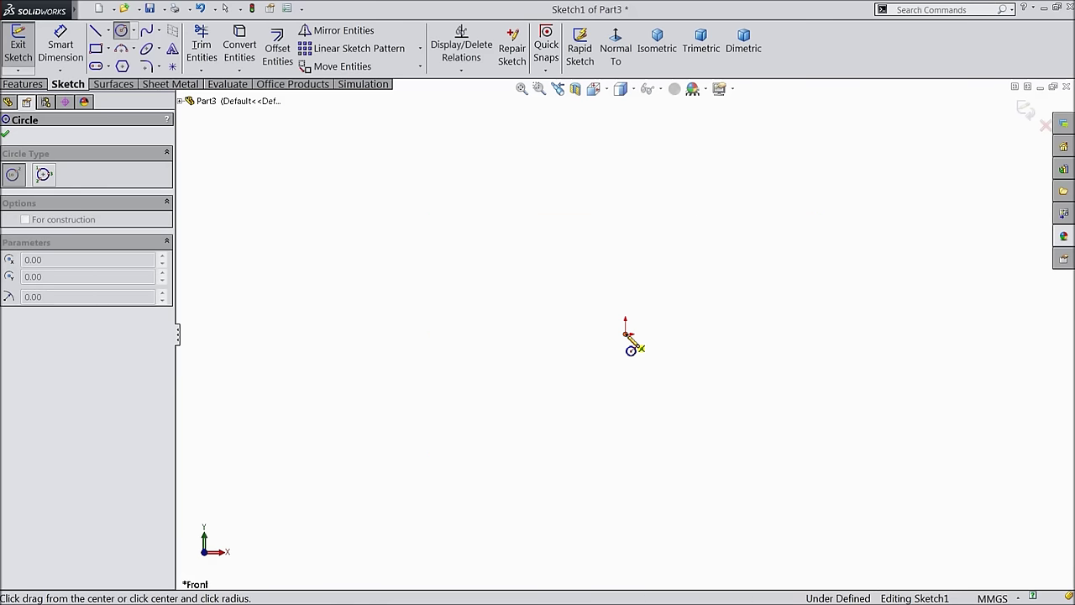
{"action": "left_click", "coordinate": [433, 202]}
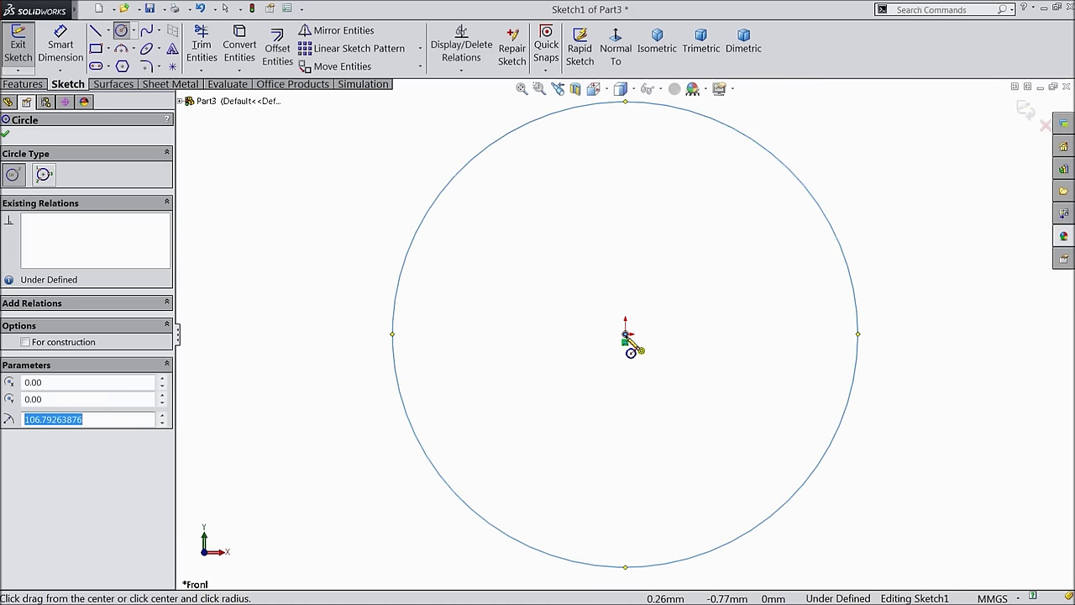
{"action": "left_click", "coordinate": [626, 335]}
{"action": "left_click", "coordinate": [547, 279]}
- Dimension the outer circle to Ø87 and the inner circle to Ø30
{"action": "left_click", "coordinate": [60, 46]}
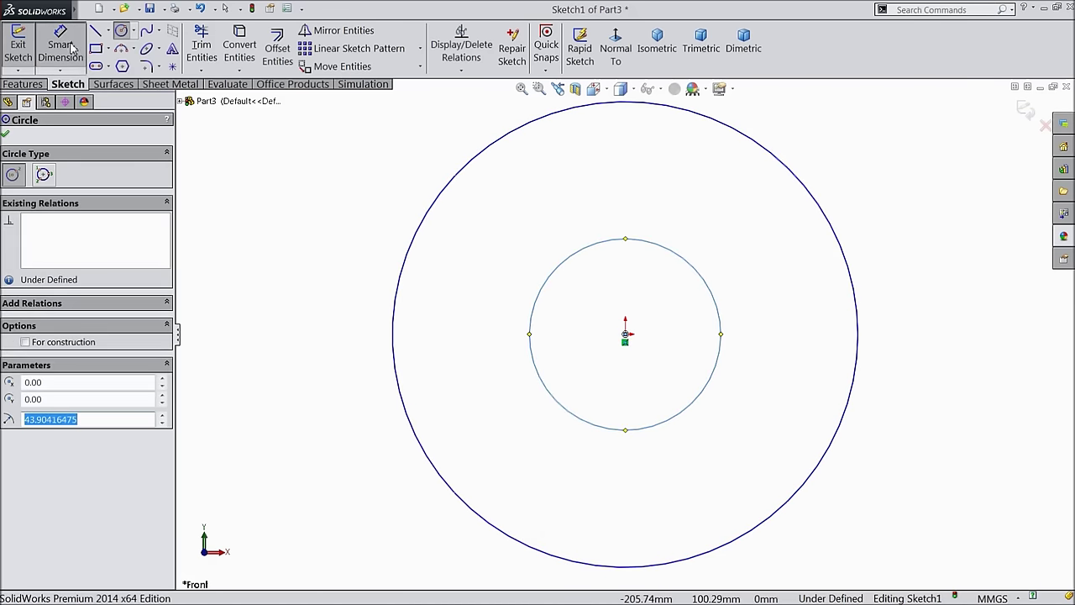
{"action": "left_click", "coordinate": [394, 307]}
{"action": "left_click", "coordinate": [330, 304]}
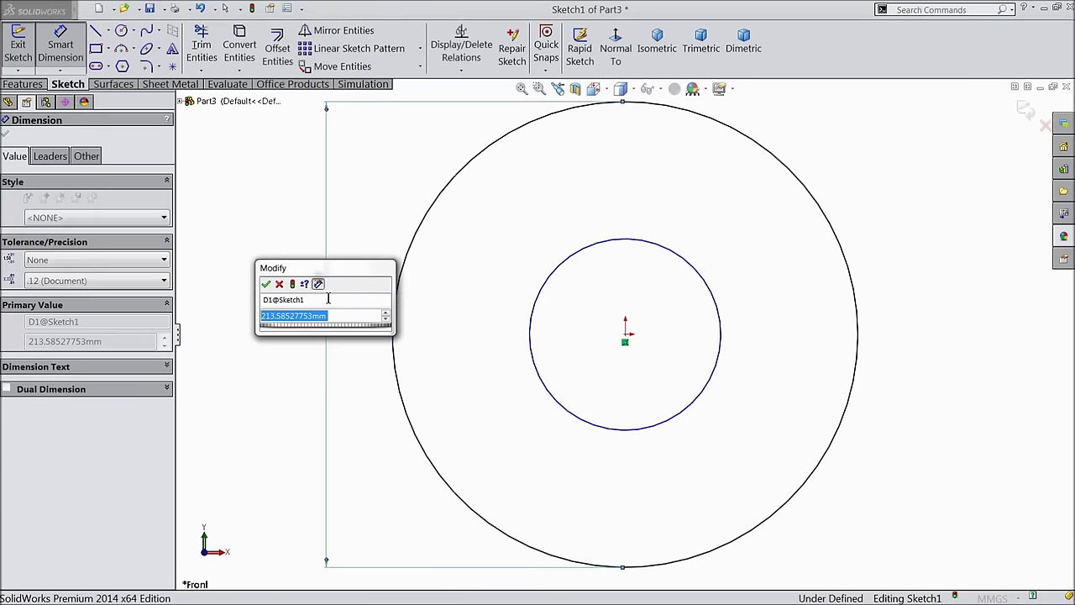
{"action": "type", "text": "87"}
{"action": "left_click", "coordinate": [265, 284]}
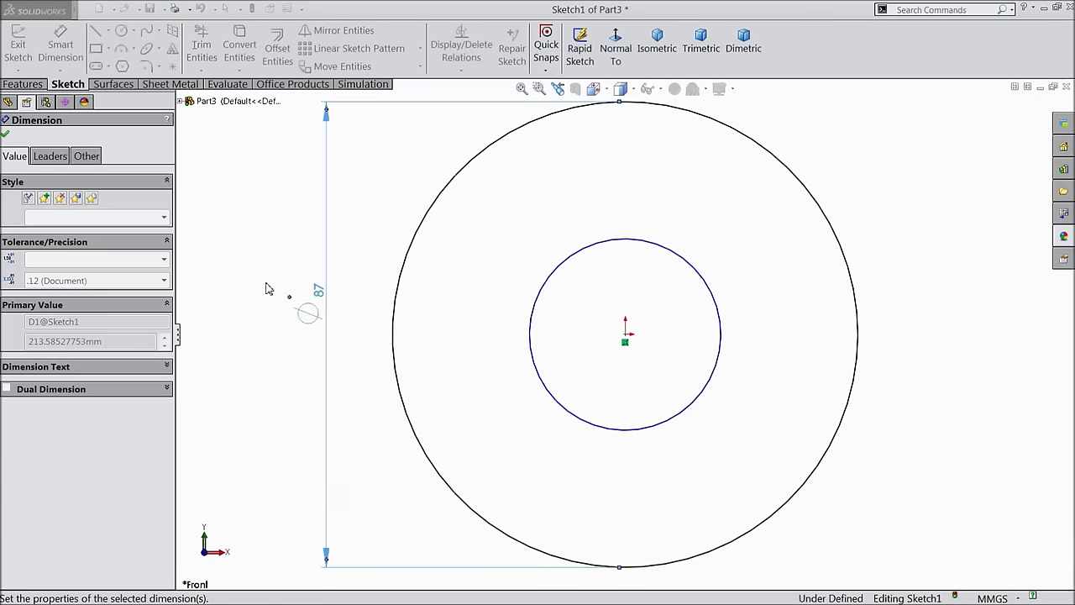
{"action": "left_click", "coordinate": [534, 320]}
{"action": "left_click", "coordinate": [376, 312]}
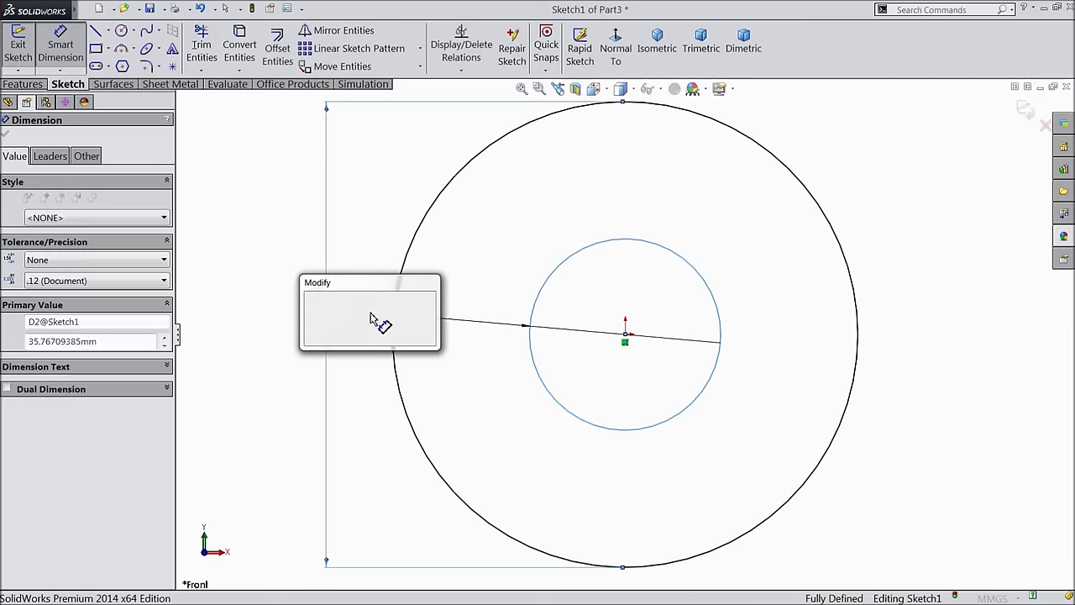
{"action": "type", "text": "30"}
{"action": "left_click", "coordinate": [310, 299]}
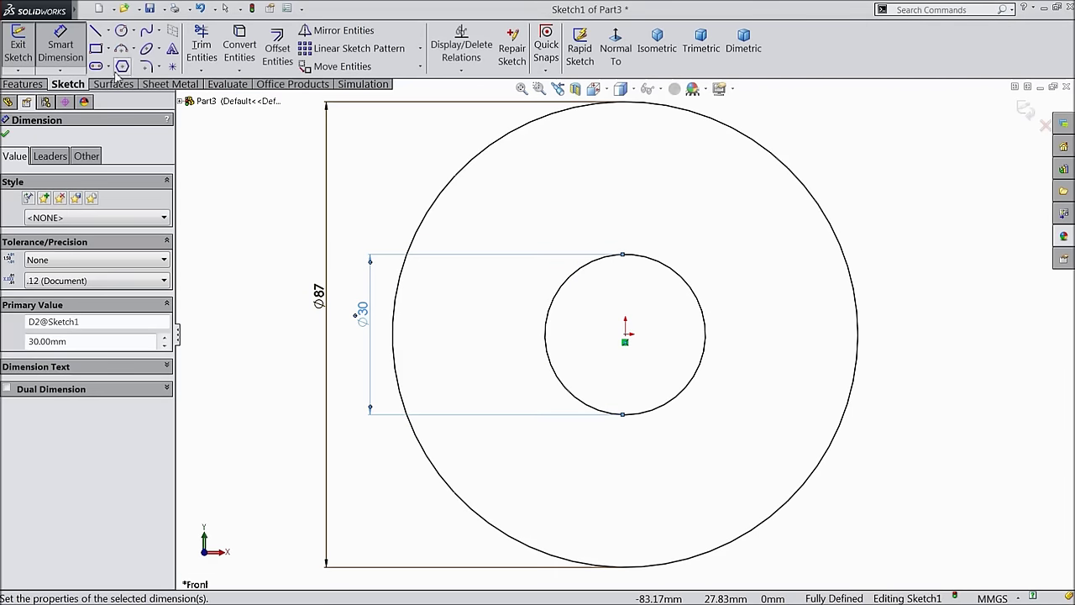
{"action": "left_click", "coordinate": [109, 31]}
{"action": "left_click", "coordinate": [126, 63]}
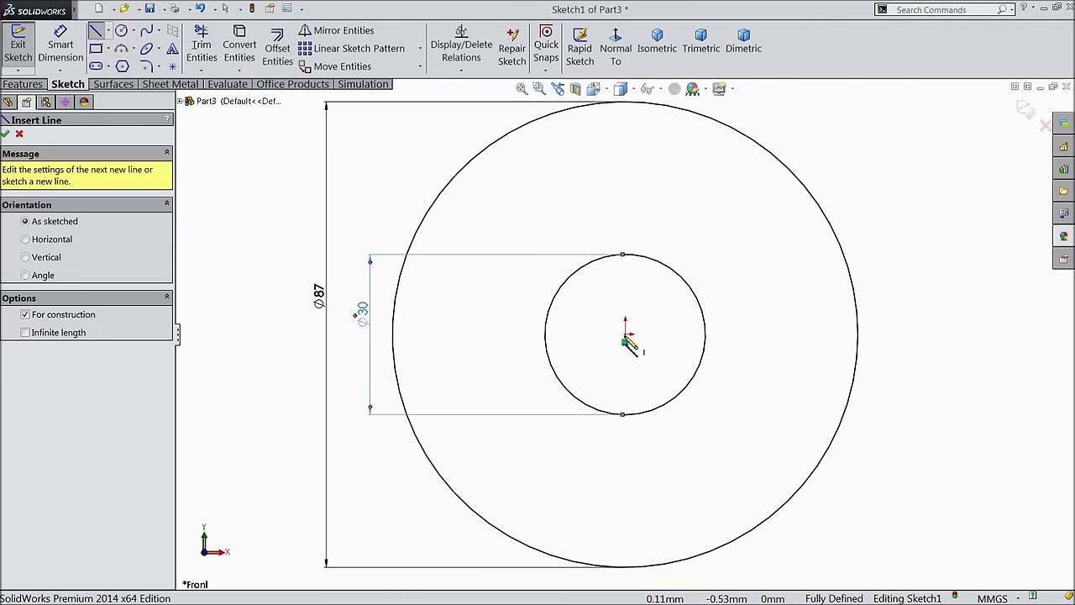
- Draw a vertical centerline upward from the circle centre
{"action": "left_click", "coordinate": [625, 336]}
{"action": "left_click", "coordinate": [625, 213]}
{"action": "right_click", "coordinate": [660, 197]}
{"action": "left_click", "coordinate": [684, 138]}
{"action": "scroll", "coordinate": [631, 281], "scroll_direction": "down", "scroll_amount": 5}
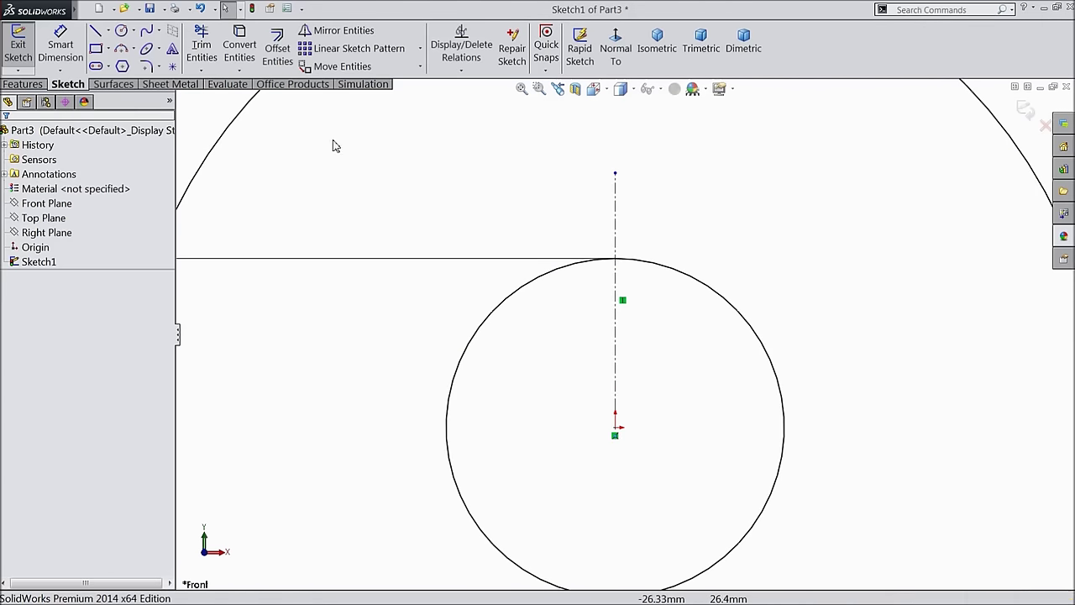
- Draw a rectangle straddling the inner circle's top and dimension its width to 10
{"action": "left_click", "coordinate": [96, 49]}
{"action": "scroll", "coordinate": [667, 308], "scroll_direction": "down", "scroll_amount": 3}
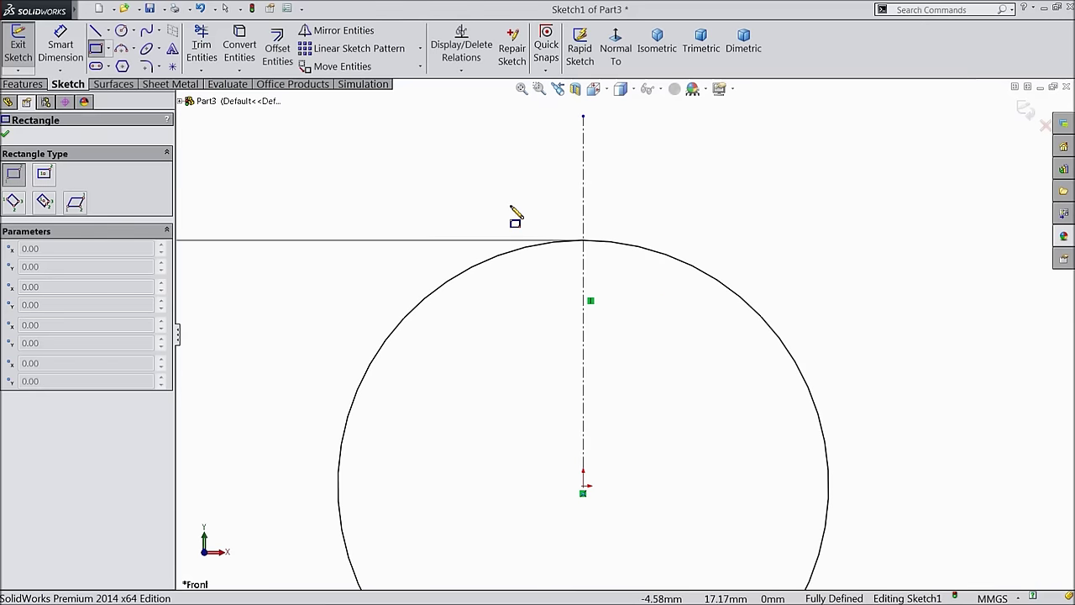
{"action": "left_click_drag", "start_coordinate": [501, 190], "coordinate": [668, 295]}
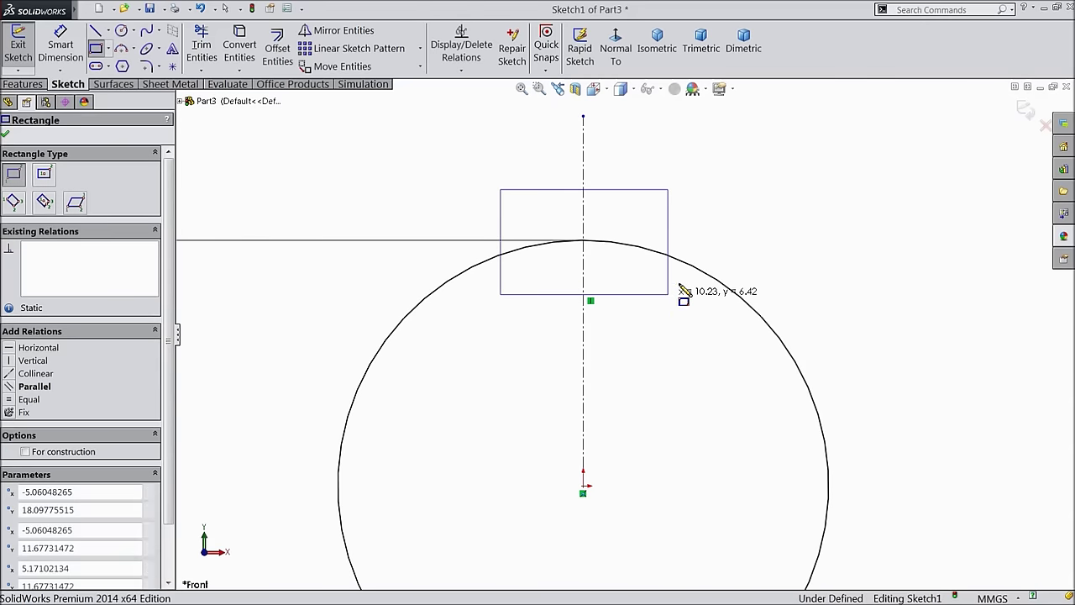
{"action": "right_click", "coordinate": [715, 189]}
{"action": "left_click", "coordinate": [745, 142]}
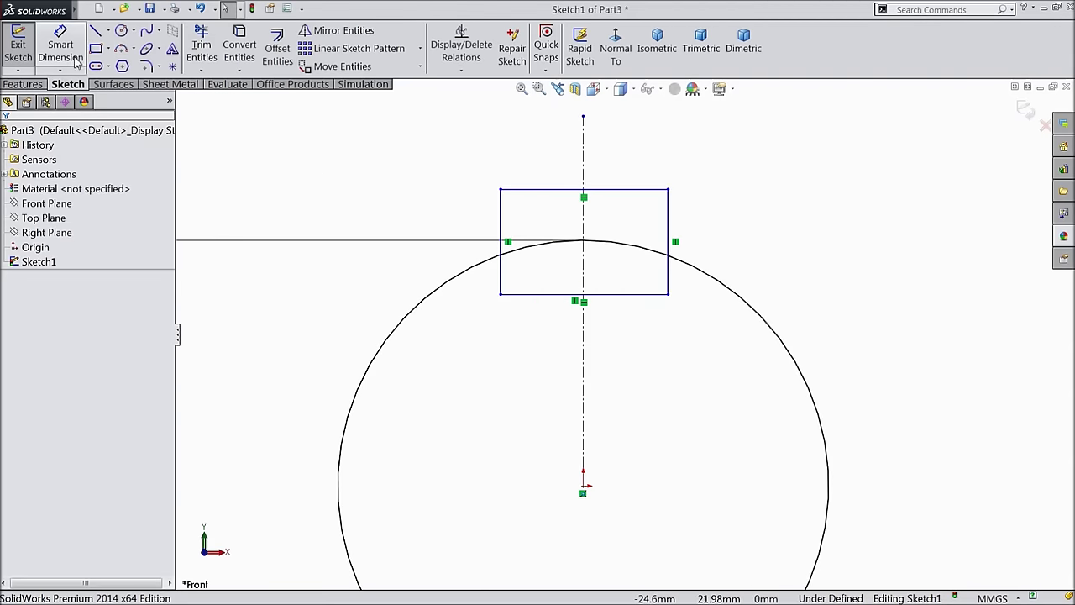
{"action": "left_click", "coordinate": [603, 189]}
{"action": "left_click", "coordinate": [598, 168]}
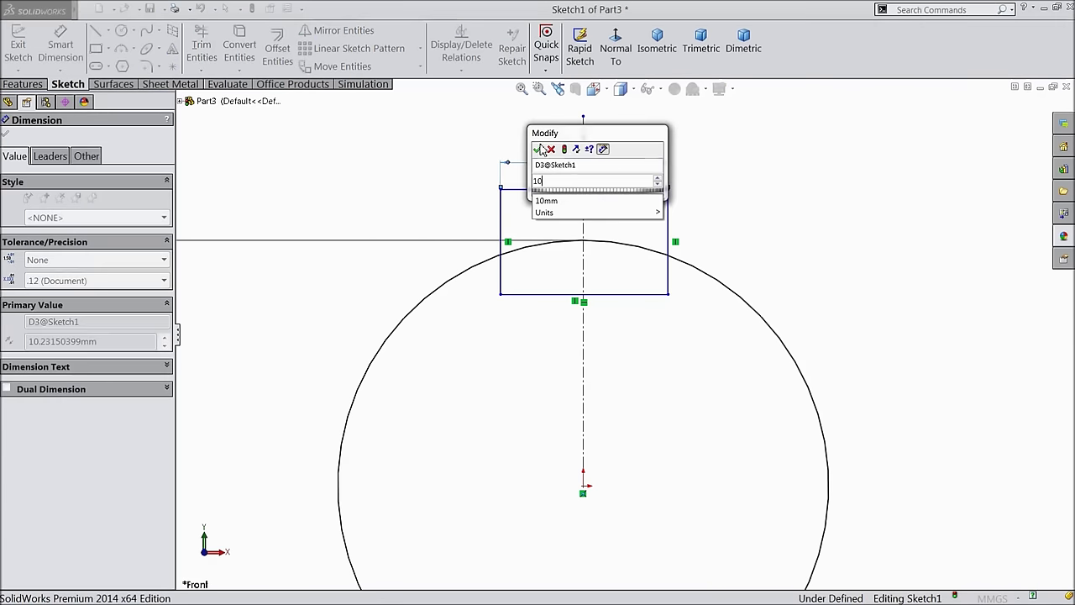
{"action": "left_click", "coordinate": [537, 149]}
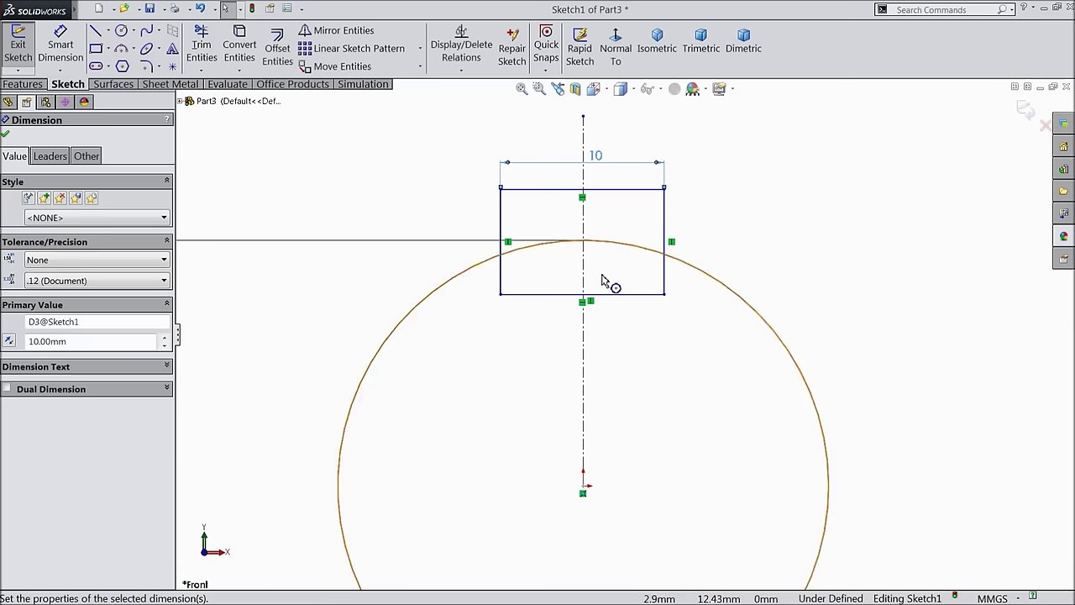
- Make the rectangle's sides symmetric about the vertical centerline
{"action": "left_click", "coordinate": [665, 232]}
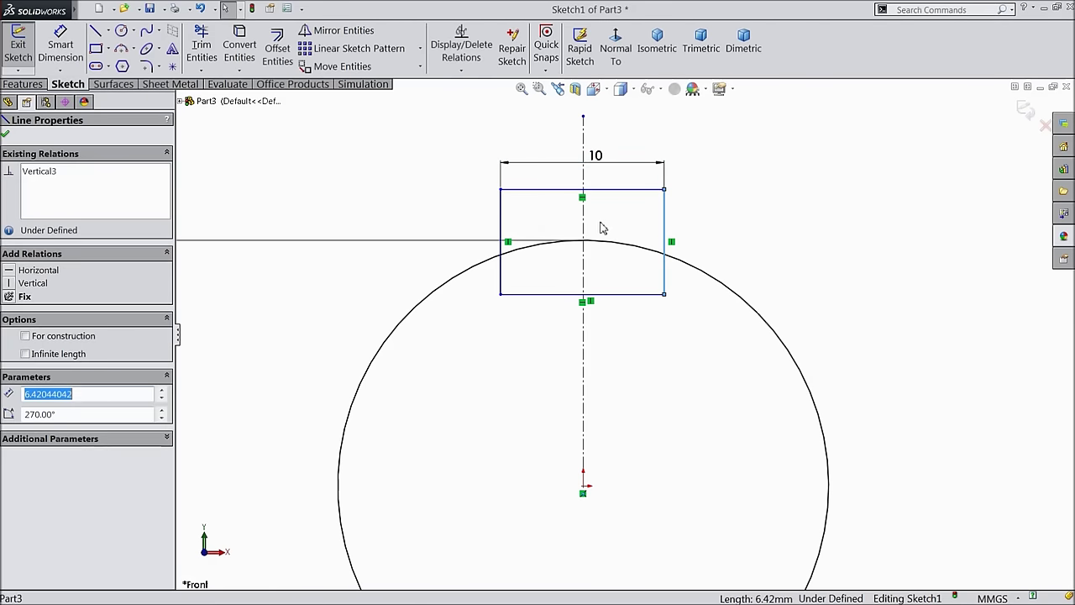
{"action": "left_click", "coordinate": [583, 225], "text": "ctrl"}
{"action": "left_click", "coordinate": [504, 225], "text": "ctrl"}
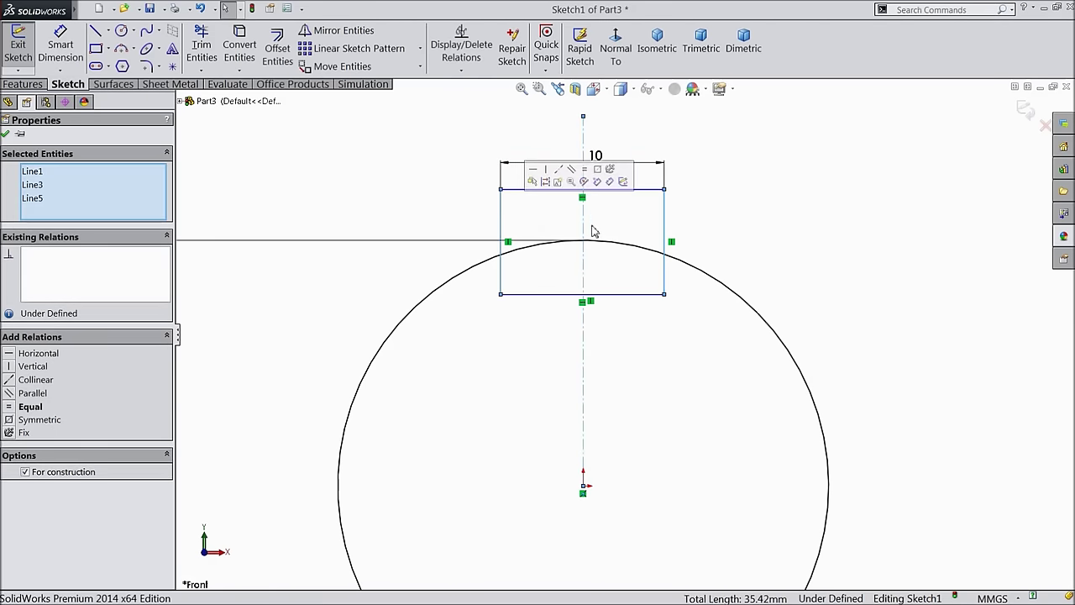
{"action": "left_click", "coordinate": [598, 170]}
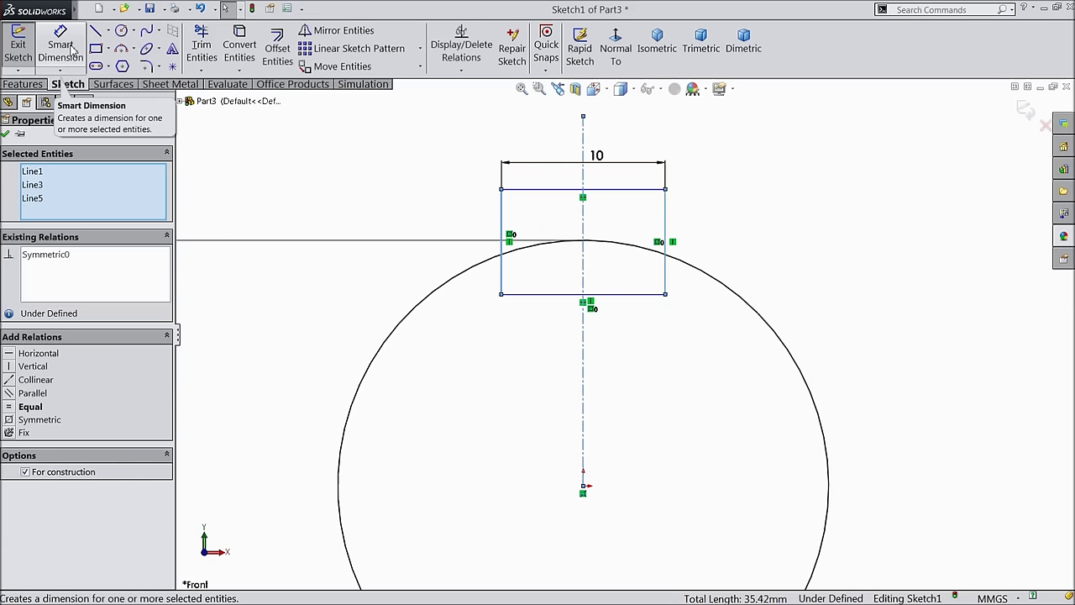
{"action": "left_click", "coordinate": [5, 136]}
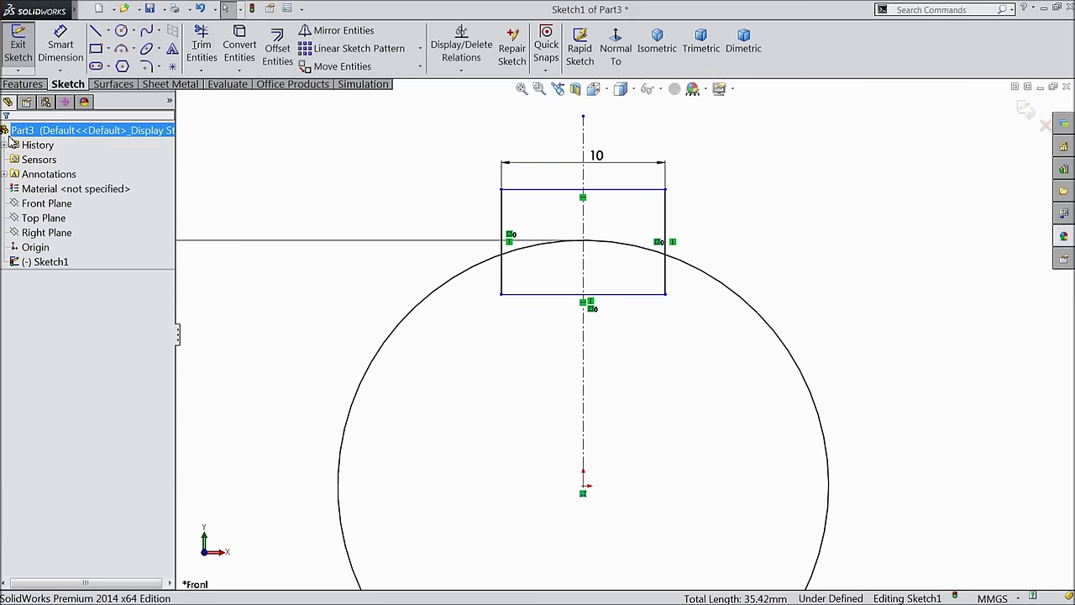
- Trim the rectangle's bottom and the bore arc inside it to form the keyway notch
{"action": "left_click", "coordinate": [203, 56]}
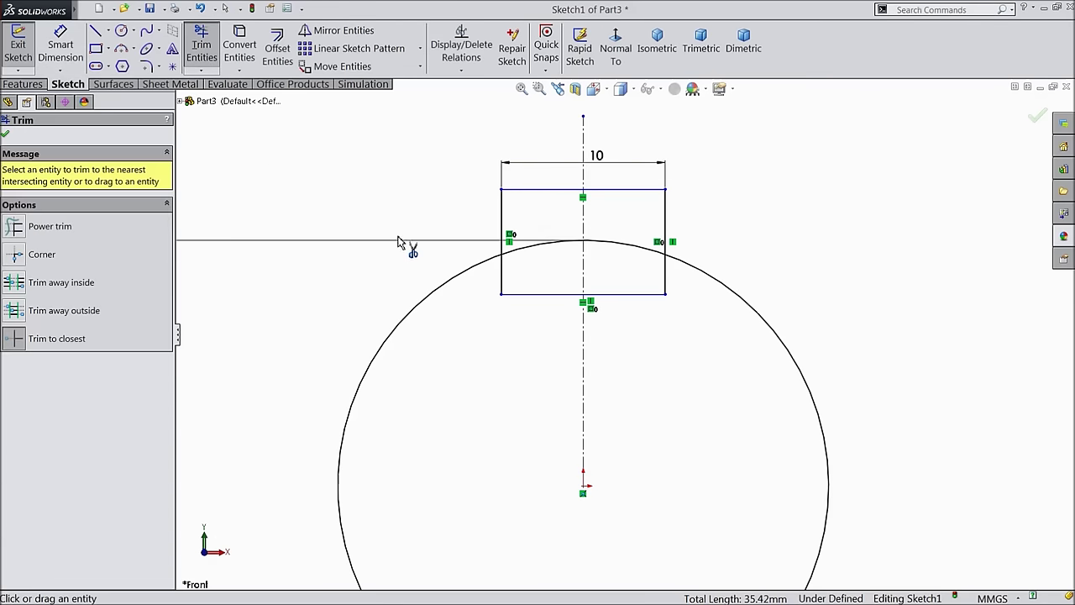
{"action": "left_click", "coordinate": [522, 295]}
{"action": "left_click", "coordinate": [504, 275]}
{"action": "left_click", "coordinate": [611, 295]}
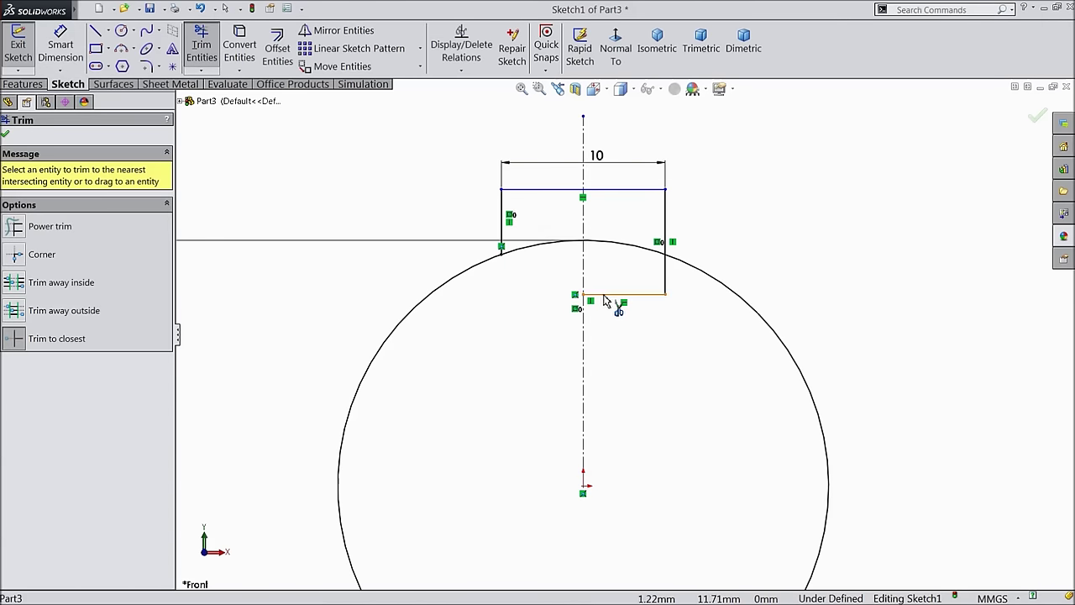
{"action": "left_click", "coordinate": [664, 284]}
{"action": "left_click", "coordinate": [648, 249]}
{"action": "left_click", "coordinate": [554, 248]}
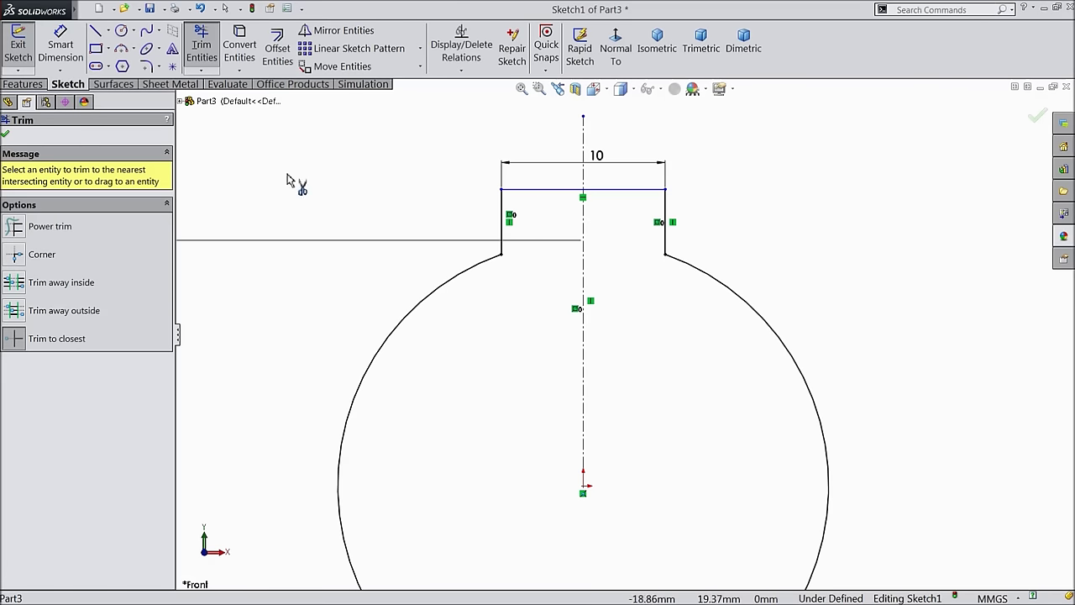
{"action": "left_click", "coordinate": [6, 137]}
- Dimension the notch's side line to a 4 mm depth
{"action": "left_click", "coordinate": [61, 47]}
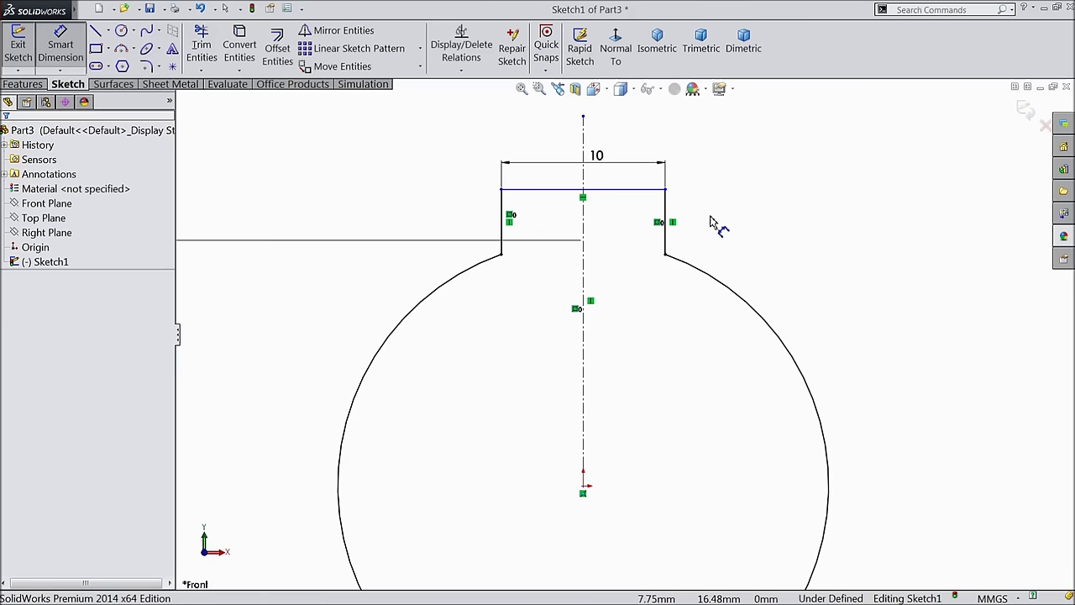
{"action": "left_click", "coordinate": [676, 222]}
{"action": "left_click", "coordinate": [699, 220]}
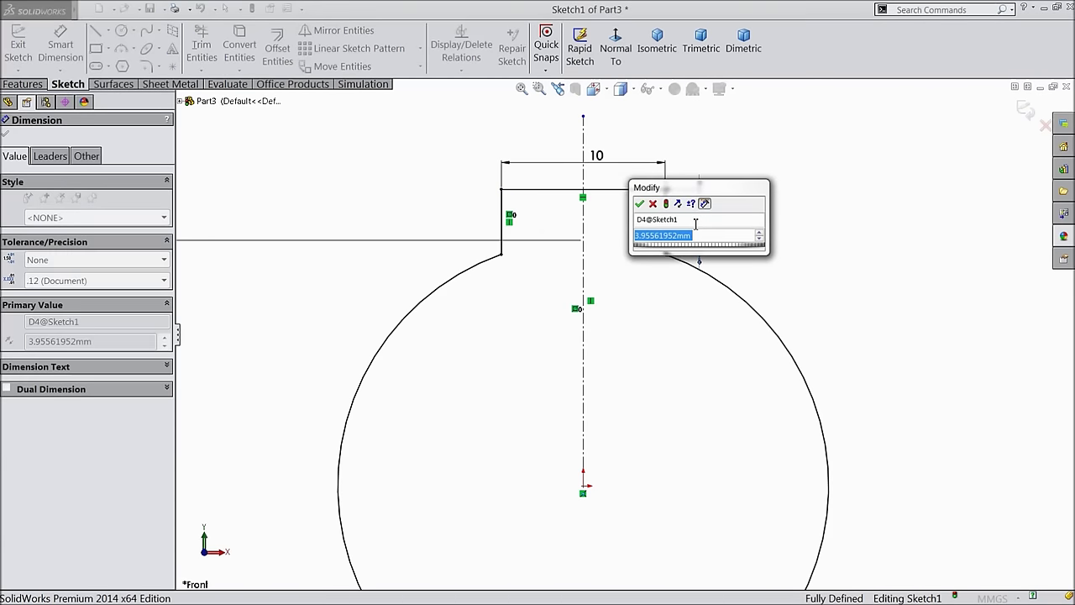
{"action": "type", "text": "4"}
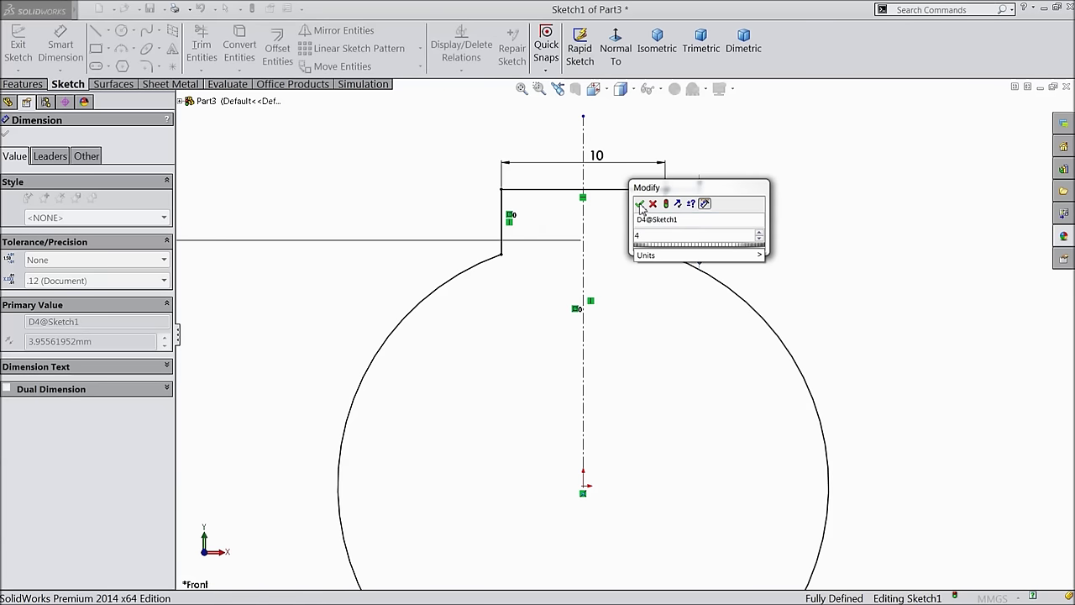
{"action": "left_click", "coordinate": [641, 204]}
{"action": "key", "text": "z"}
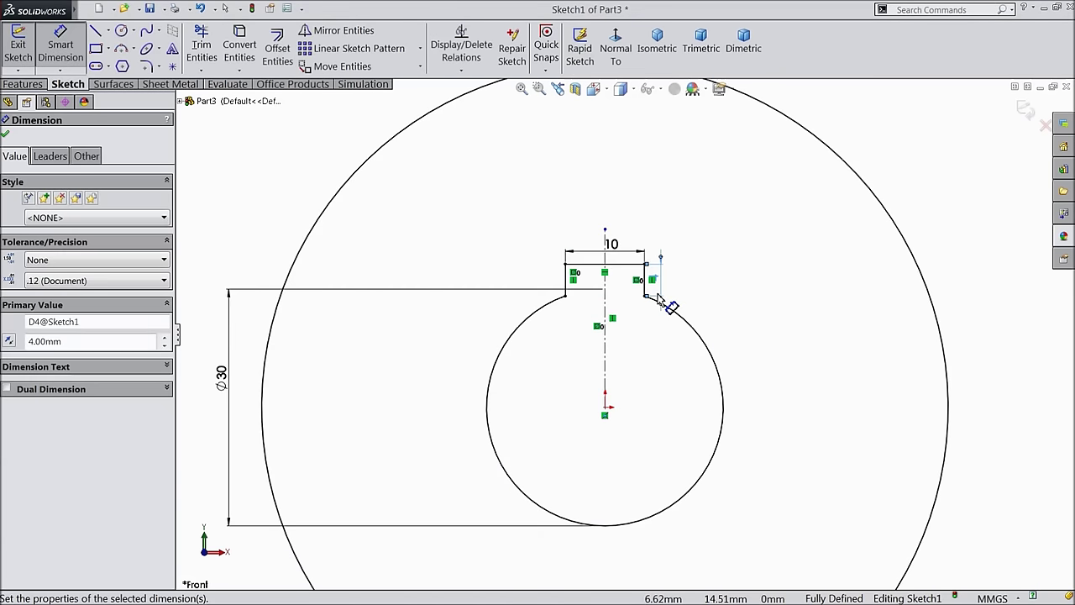
{"action": "scroll", "coordinate": [639, 305], "scroll_direction": "down", "scroll_amount": 2}
{"action": "scroll", "coordinate": [643, 307], "scroll_direction": "up", "scroll_amount": 3}
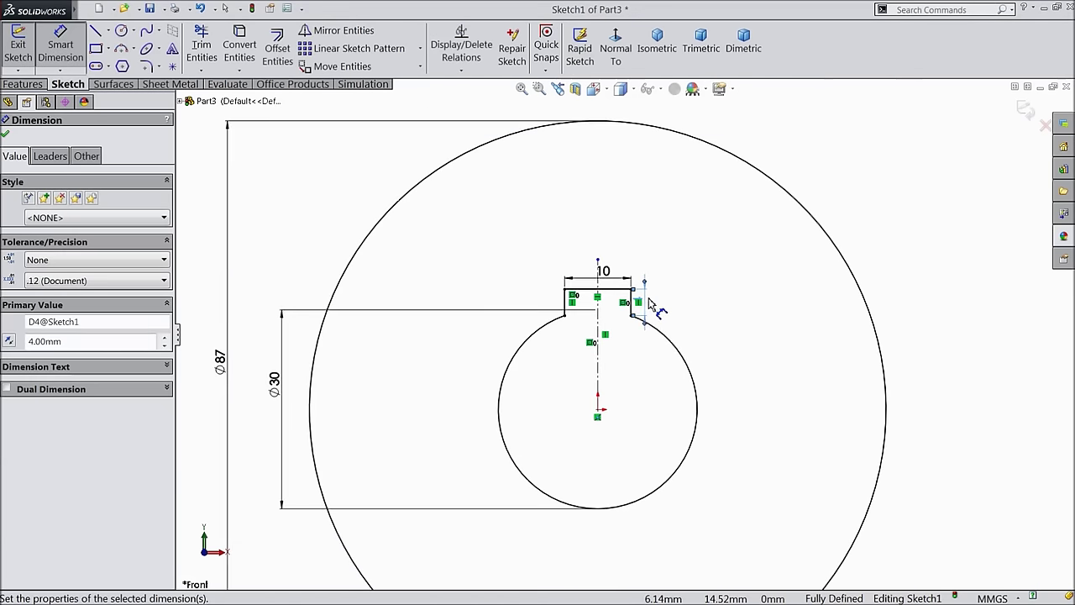
{"action": "left_click", "coordinate": [6, 134]}
{"action": "left_click", "coordinate": [22, 84]}
{"action": "left_click", "coordinate": [26, 47]}
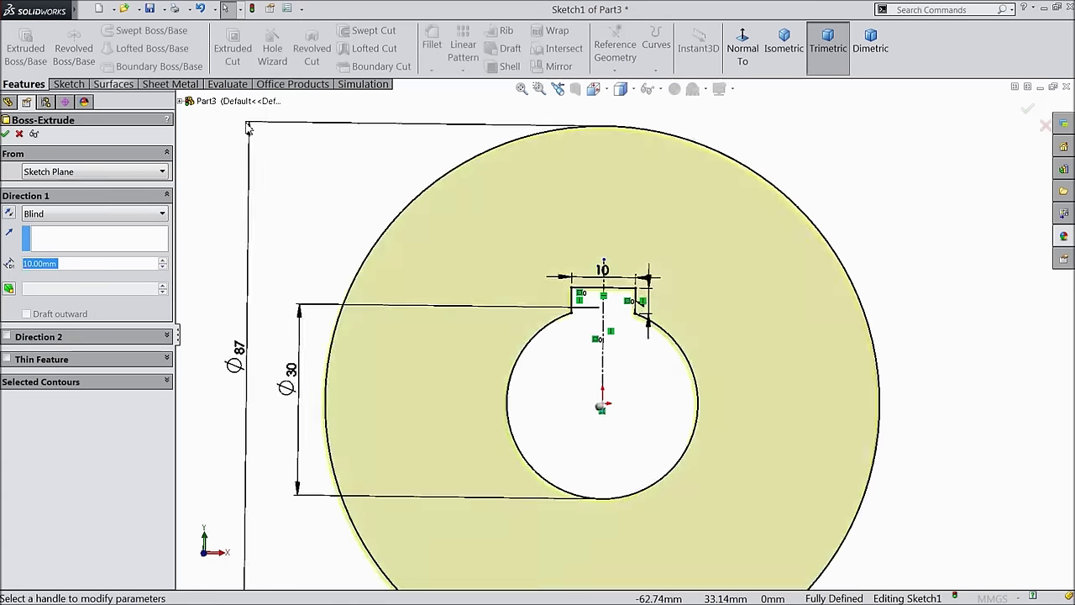
- Extrude the sketch 22.7 mm with the Mid Plane end condition
{"action": "left_click", "coordinate": [46, 213]}
{"action": "left_click", "coordinate": [48, 290]}
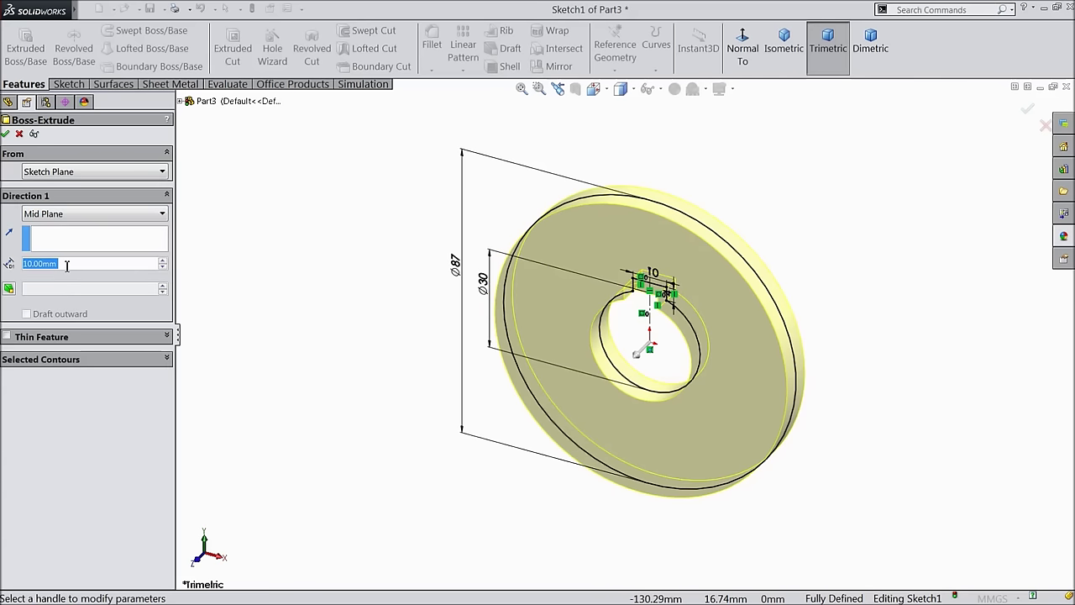
{"action": "type", "text": "22.7"}
{"action": "key", "text": "Return"}
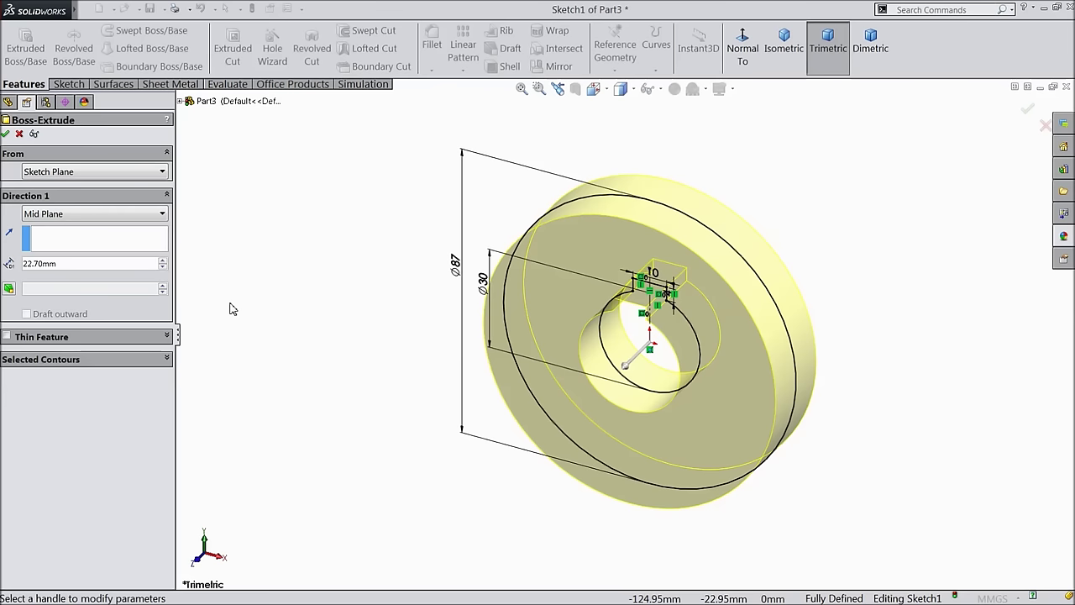
{"action": "left_click", "coordinate": [6, 136]}
{"action": "scroll", "coordinate": [847, 388], "scroll_direction": "down", "scroll_amount": 2}
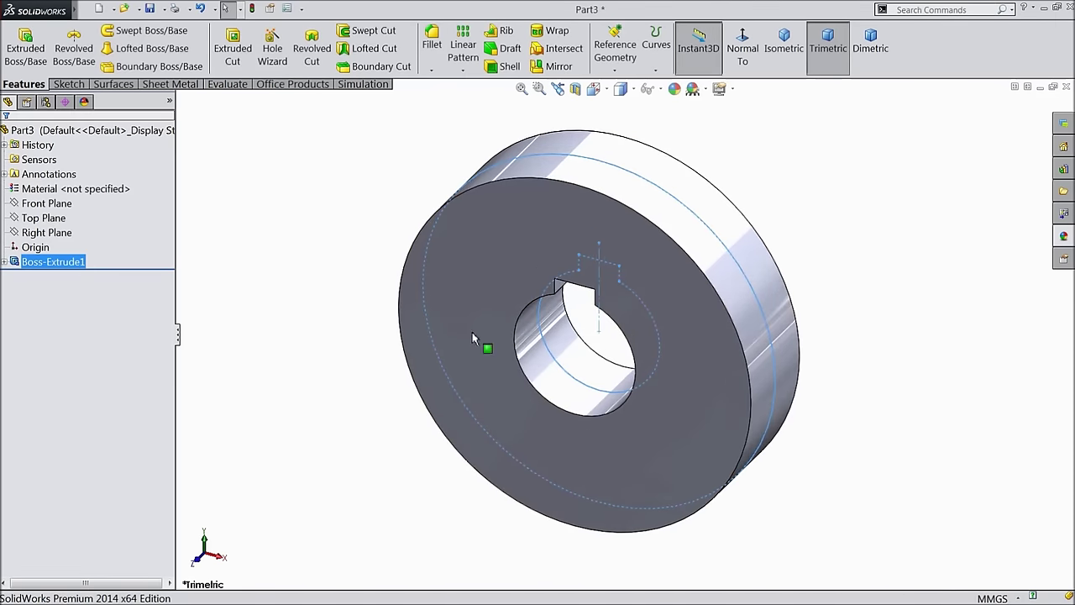
- Apply the polished steel appearance to the whole part
{"action": "left_click", "coordinate": [309, 260]}
{"action": "left_click", "coordinate": [126, 132]}
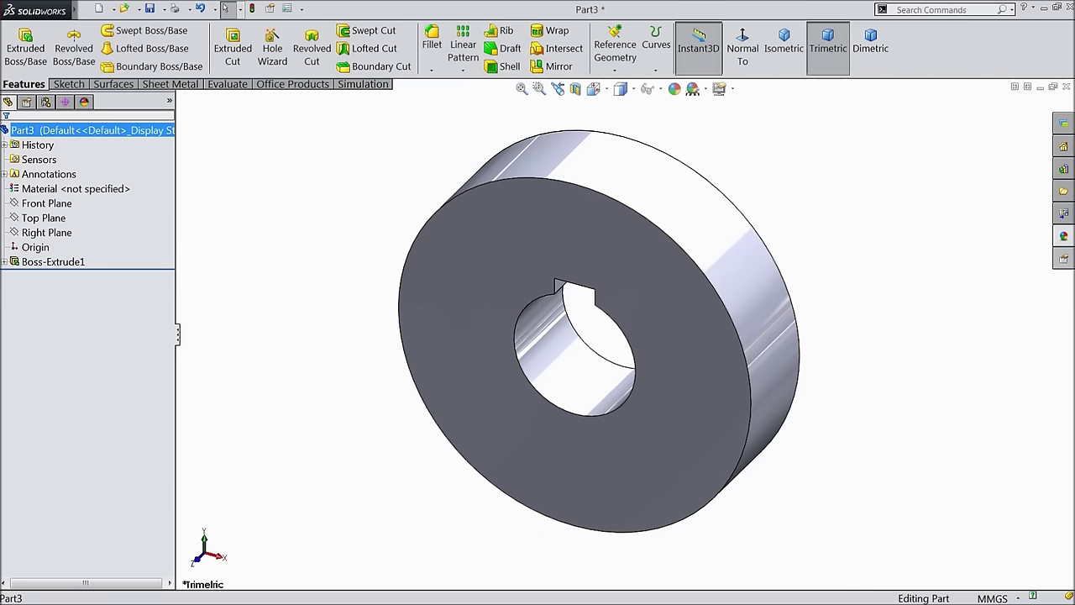
{"action": "left_click", "coordinate": [1064, 236]}
{"action": "double_click", "coordinate": [984, 400]}
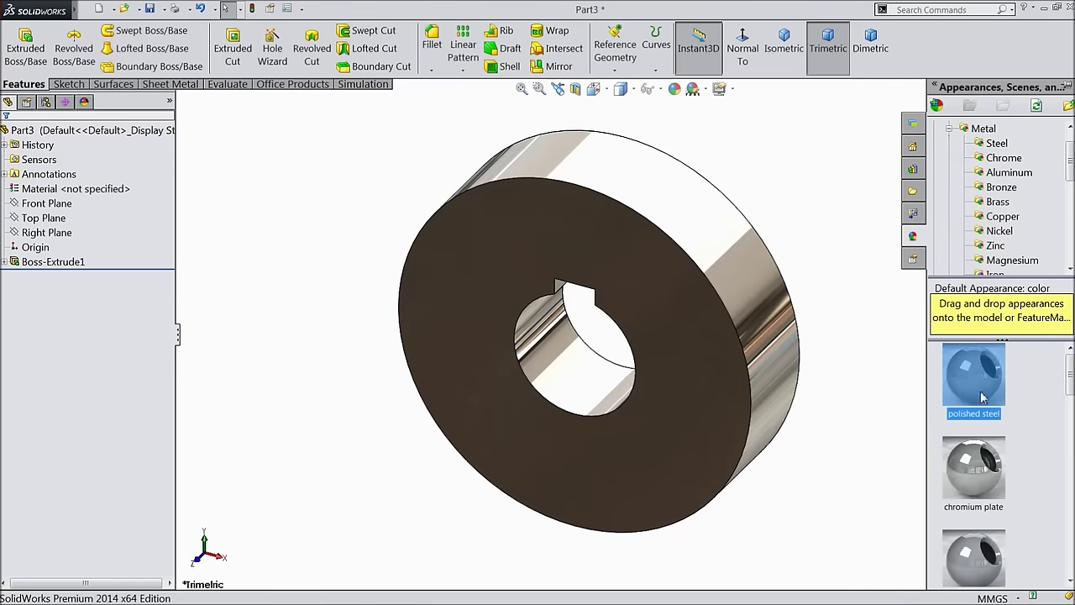
{"action": "left_click", "coordinate": [849, 267]}
{"action": "middle_click_drag", "start_coordinate": [848, 257], "coordinate": [837, 235]}
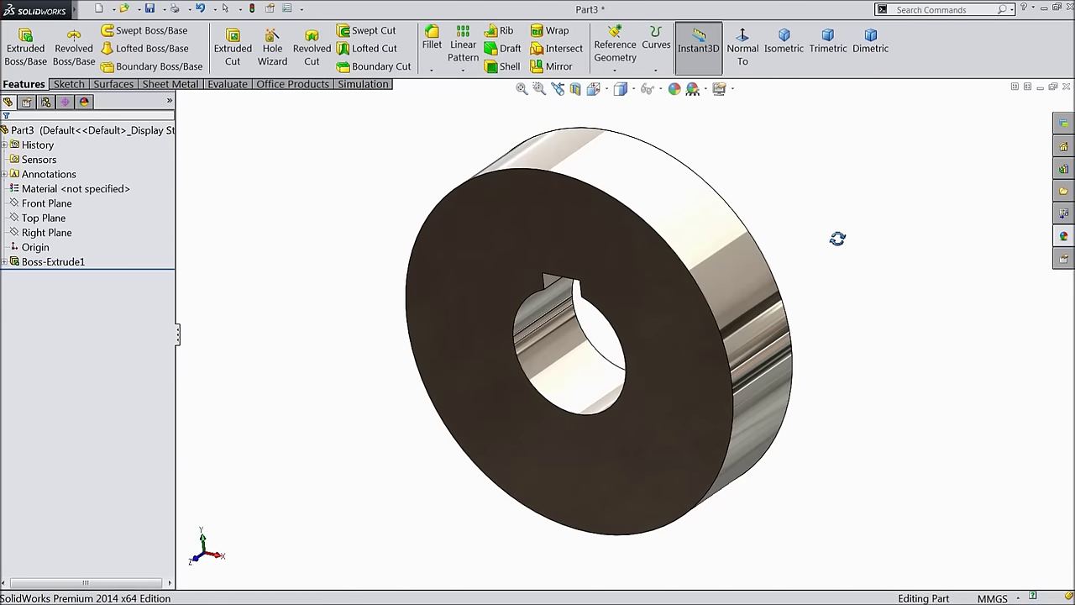
{"action": "left_click", "coordinate": [431, 50]}
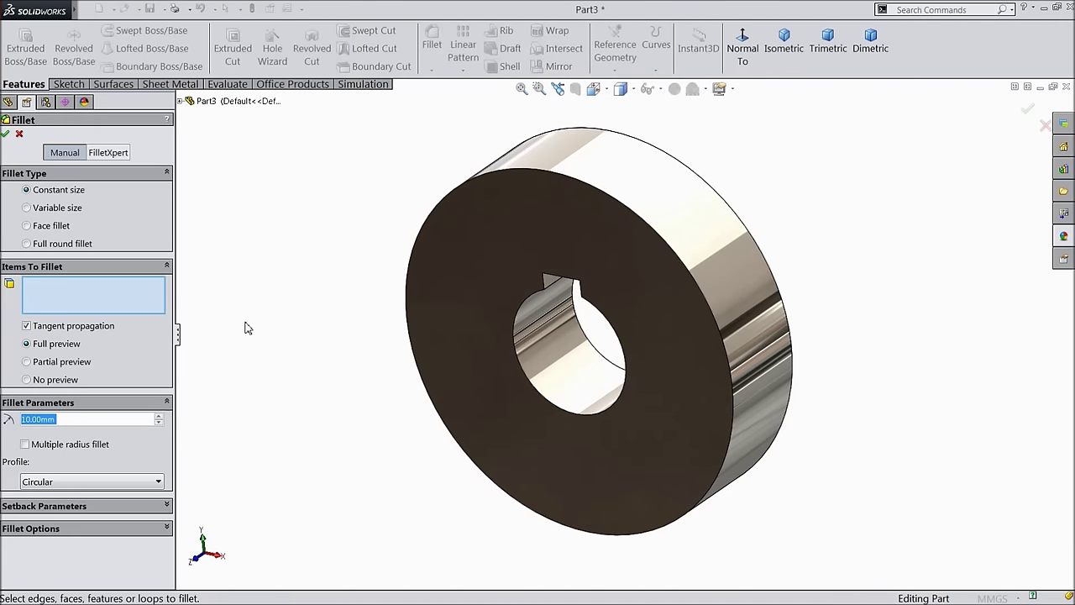
{"action": "type", "text": "2"}
{"action": "key", "text": "Return"}
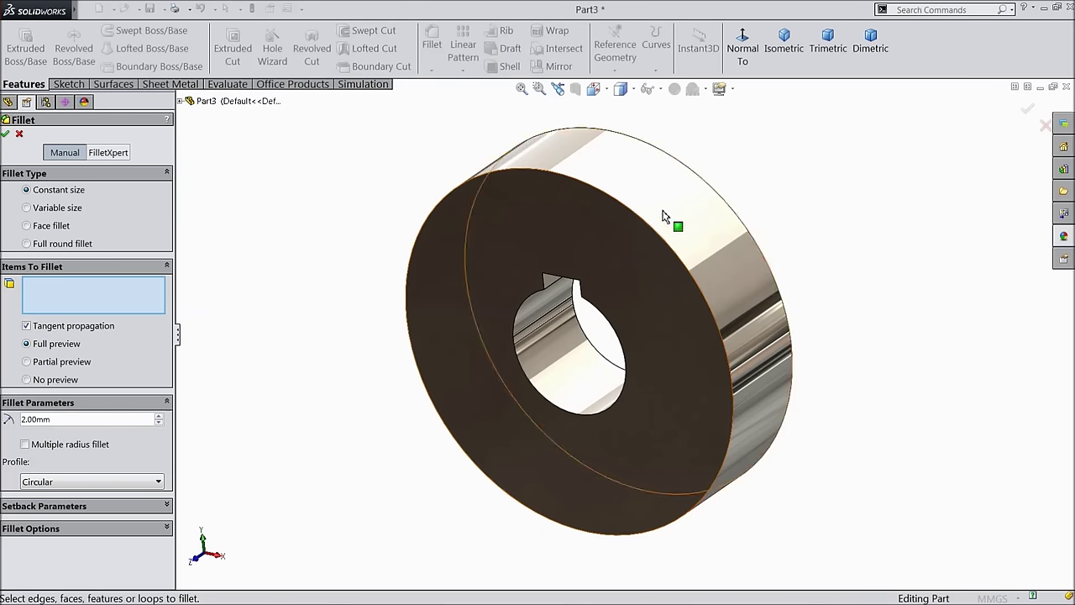
{"action": "left_click", "coordinate": [742, 237]}
{"action": "scroll", "coordinate": [707, 237], "scroll_direction": "down", "scroll_amount": 3}
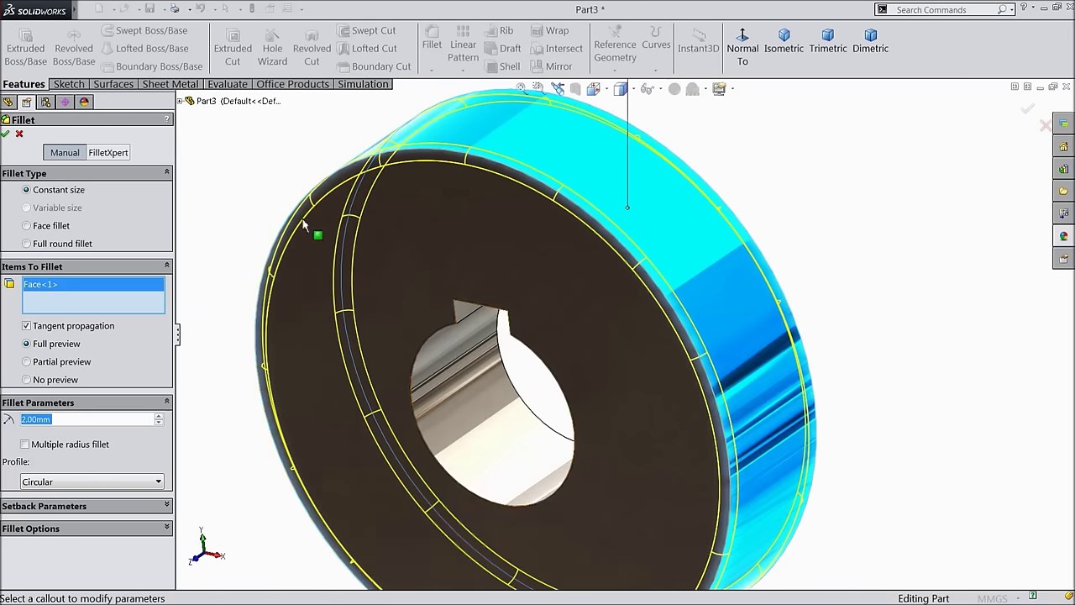
{"action": "left_click", "coordinate": [7, 136]}
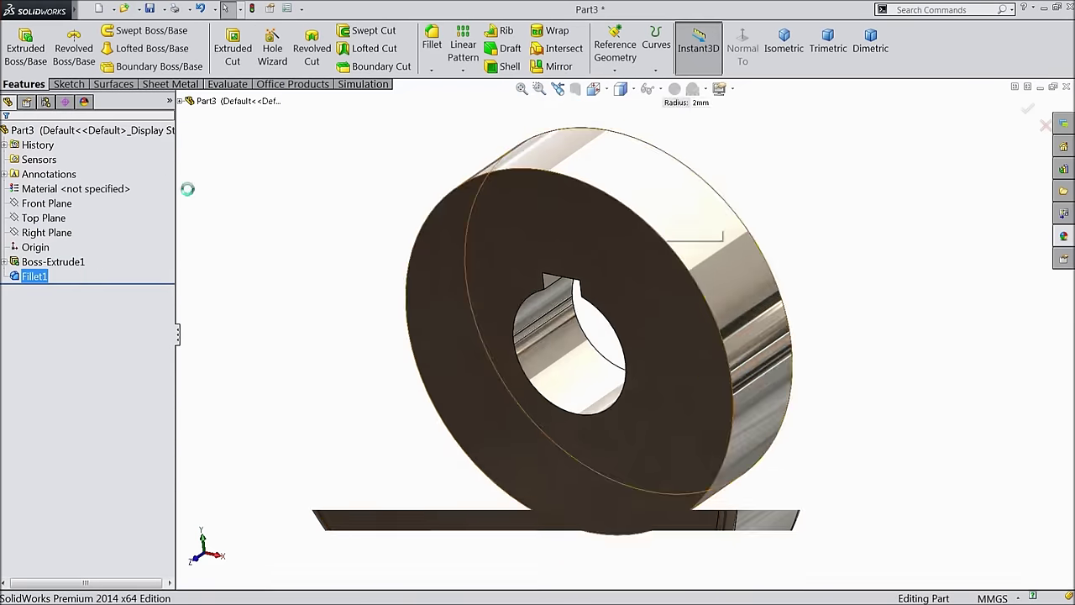
{"action": "right_click", "coordinate": [31, 277]}
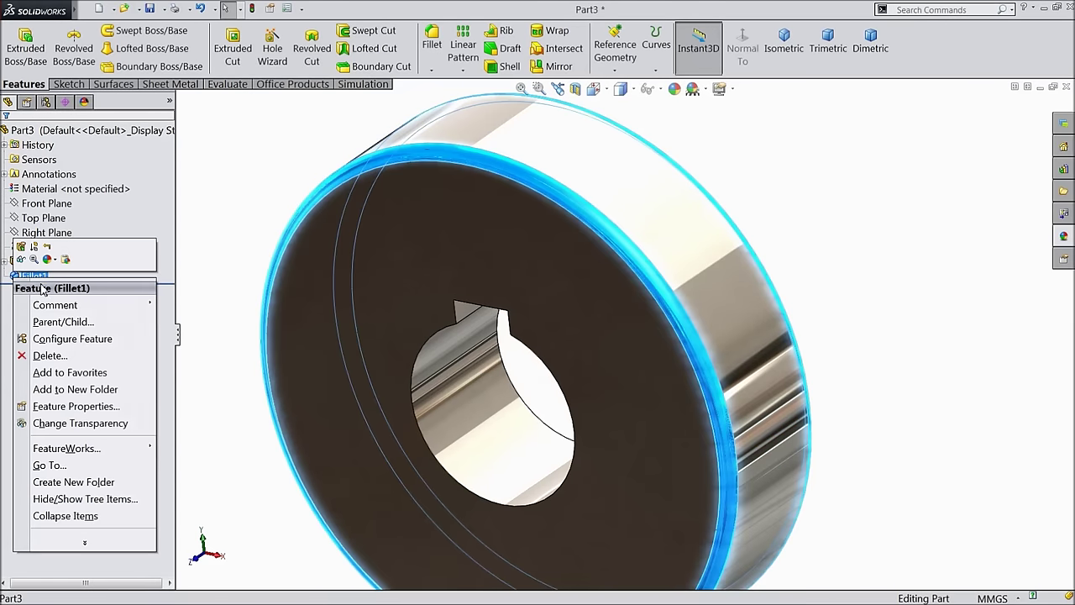
{"action": "key", "text": "Escape"}
{"action": "key", "text": "Delete"}
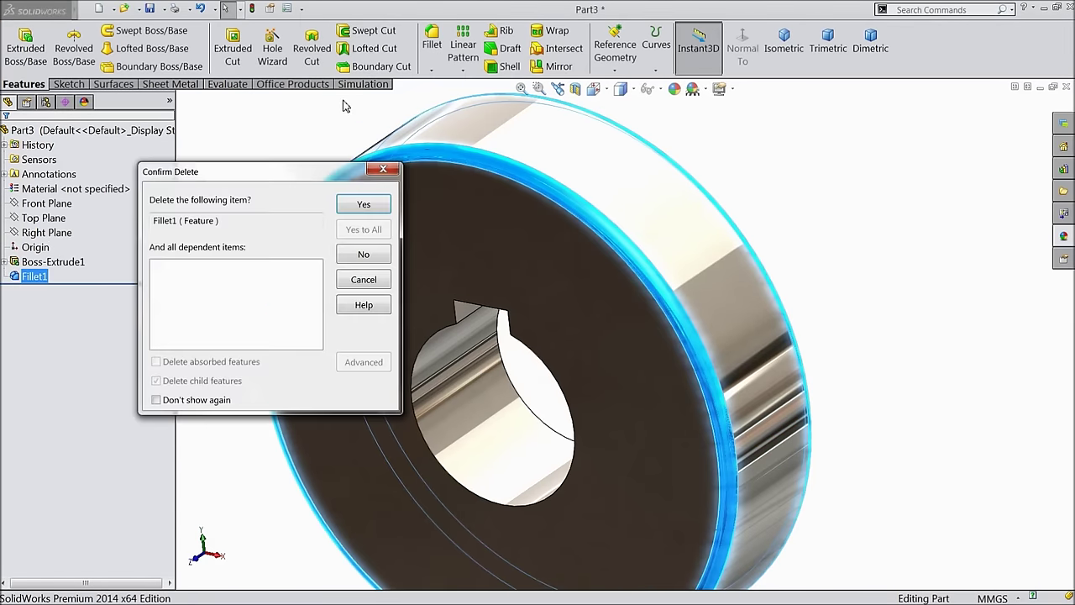
{"action": "left_click", "coordinate": [360, 206]}
{"action": "left_click", "coordinate": [432, 71]}
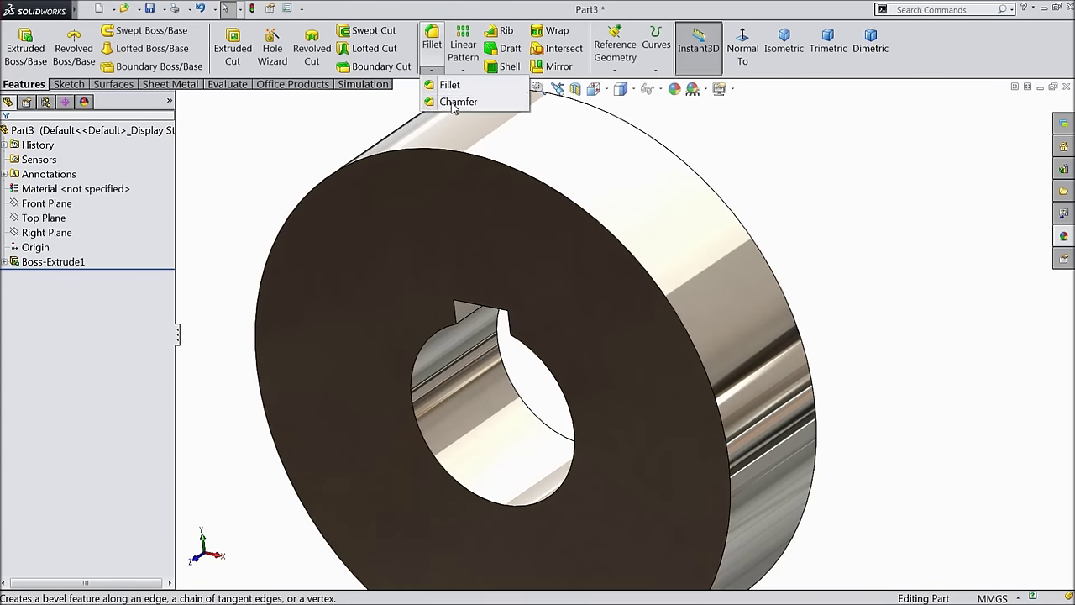
- Chamfer the disc's outer cylindrical face edges 2 mm at 45° and fit the view
{"action": "left_click", "coordinate": [458, 101]}
{"action": "type", "text": "2"}
{"action": "key", "text": "Return"}
{"action": "left_click", "coordinate": [622, 192]}
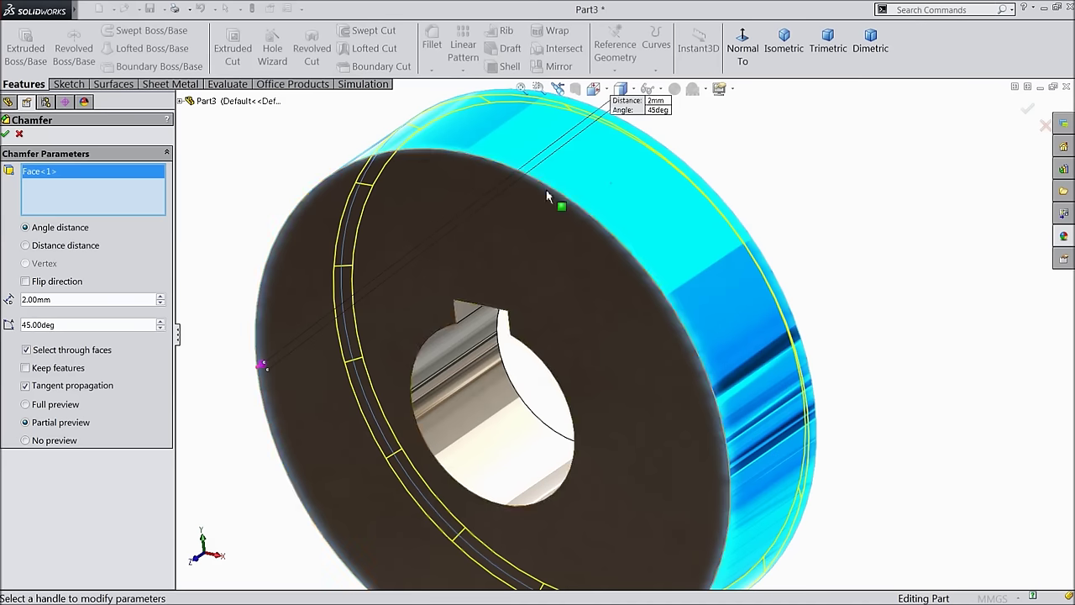
{"action": "left_click", "coordinate": [6, 134]}
{"action": "mouse_move", "coordinate": [325, 211]}
{"action": "middle_mouse_down"}
{"action": "mouse_move", "coordinate": [245, 223]}
{"action": "mouse_move", "coordinate": [329, 196]}
{"action": "middle_mouse_up"}
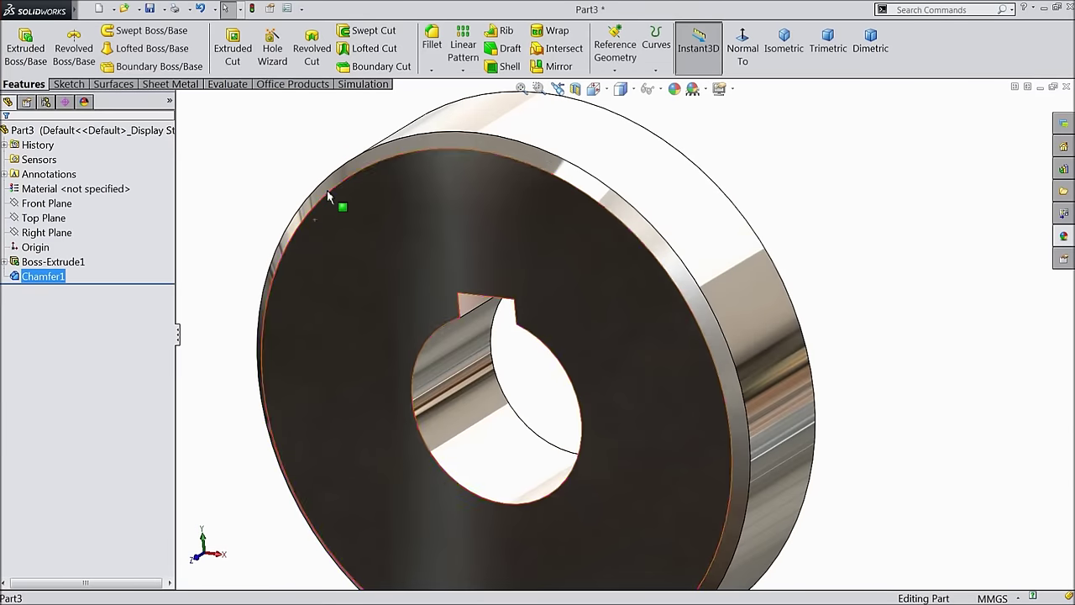
{"action": "key", "text": "f"}
{"action": "left_click", "coordinate": [42, 231]}
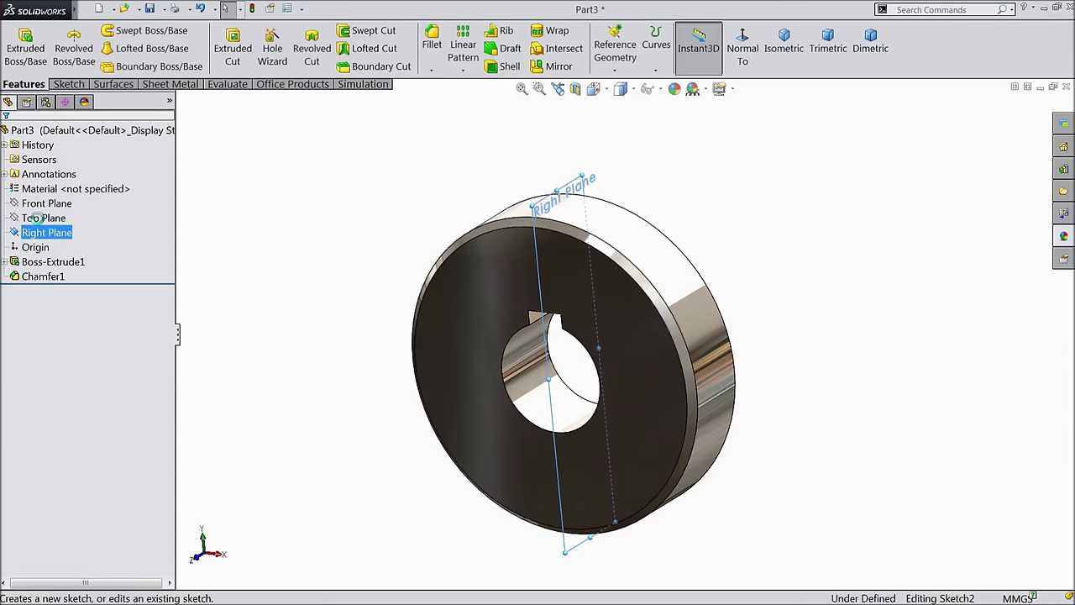
- Start a sketch on the Right Plane with a vertical centerline running down from the origin
{"action": "left_click", "coordinate": [36, 217]}
{"action": "left_click", "coordinate": [81, 84]}
{"action": "left_click", "coordinate": [109, 31]}
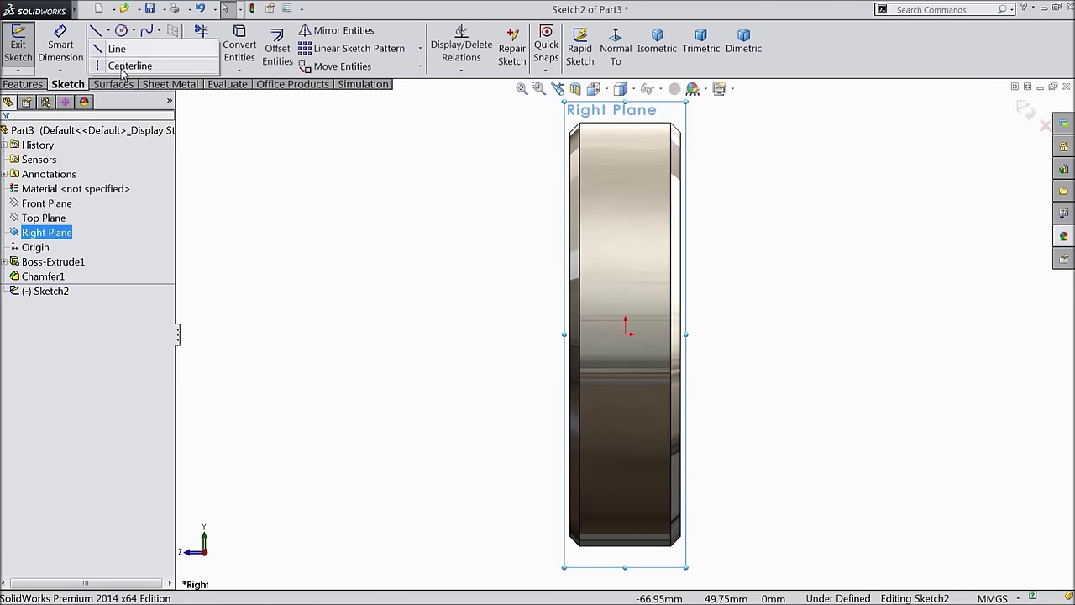
{"action": "left_click", "coordinate": [128, 65]}
{"action": "scroll", "coordinate": [684, 473], "scroll_direction": "up", "scroll_amount": 3}
{"action": "scroll", "coordinate": [619, 312], "scroll_direction": "down", "scroll_amount": 2}
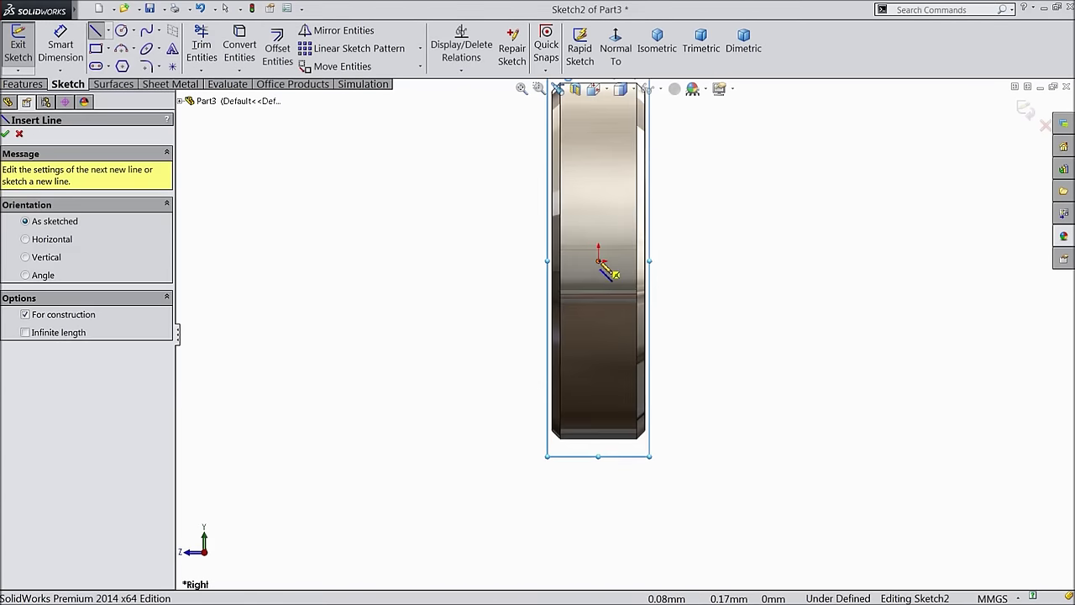
{"action": "left_click", "coordinate": [598, 261]}
{"action": "left_click", "coordinate": [599, 492]}
{"action": "right_click", "coordinate": [685, 429]}
{"action": "left_click", "coordinate": [713, 108]}
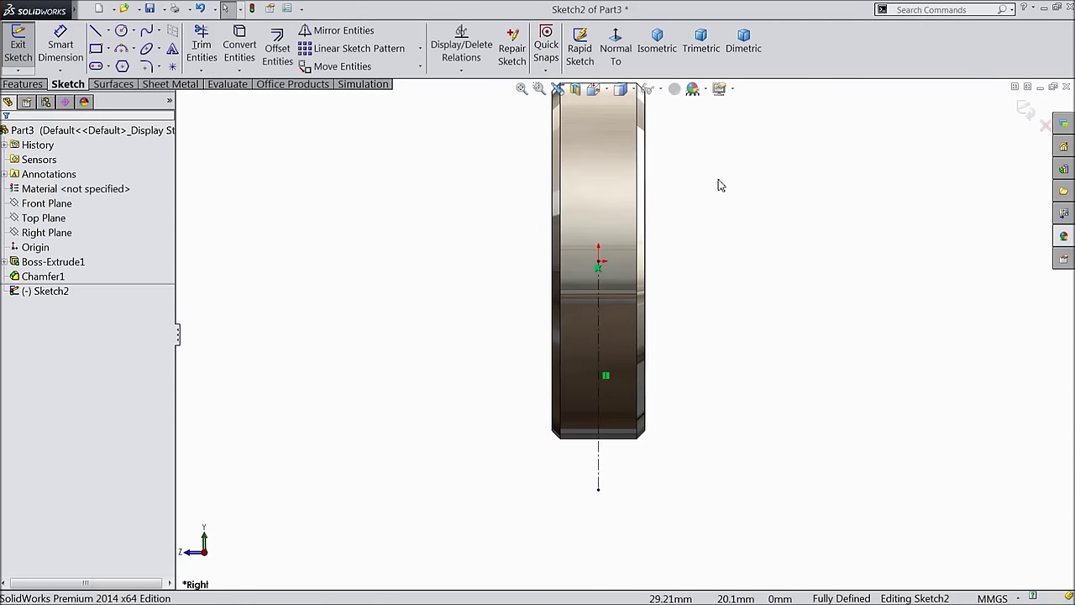
- Draw a circle centred at the centerline's lower end, below the disc
{"action": "left_click", "coordinate": [122, 31]}
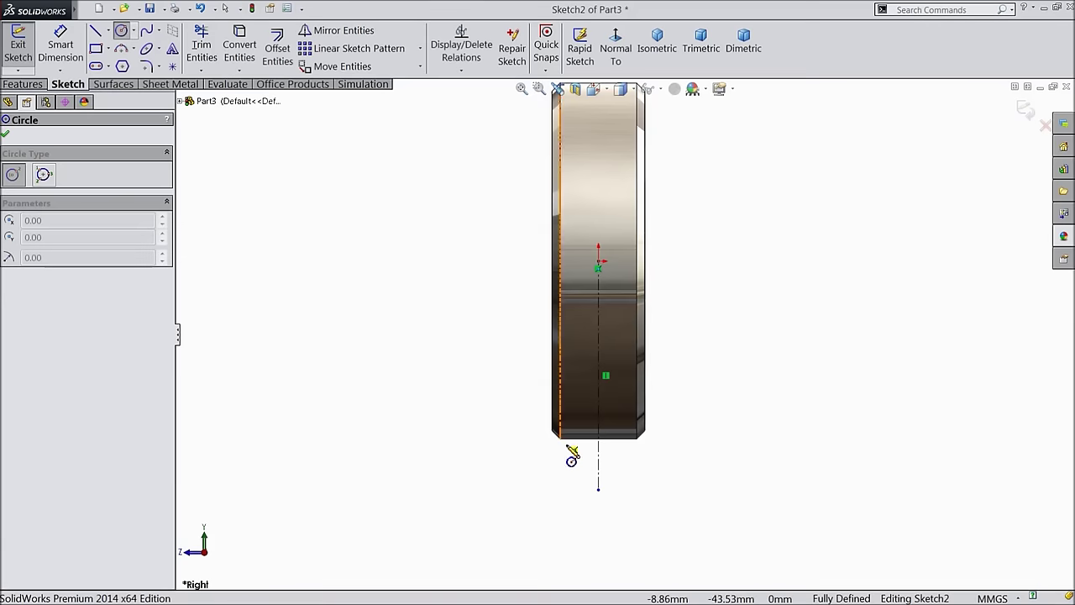
{"action": "left_click", "coordinate": [598, 490]}
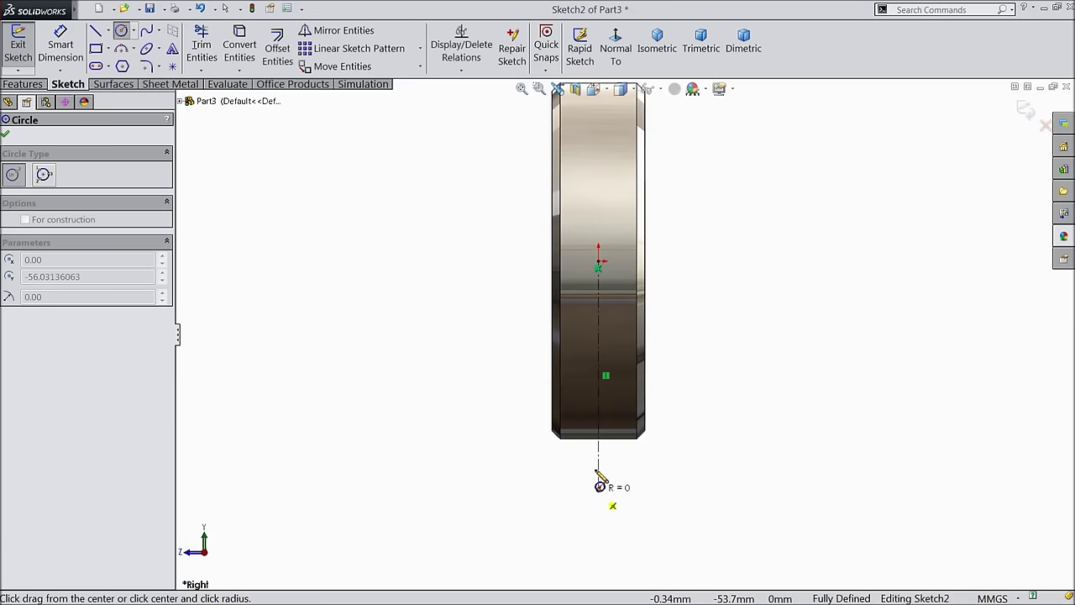
{"action": "left_click", "coordinate": [598, 433]}
{"action": "middle_click_drag", "start_coordinate": [491, 403], "coordinate": [594, 439], "text": "ctrl"}
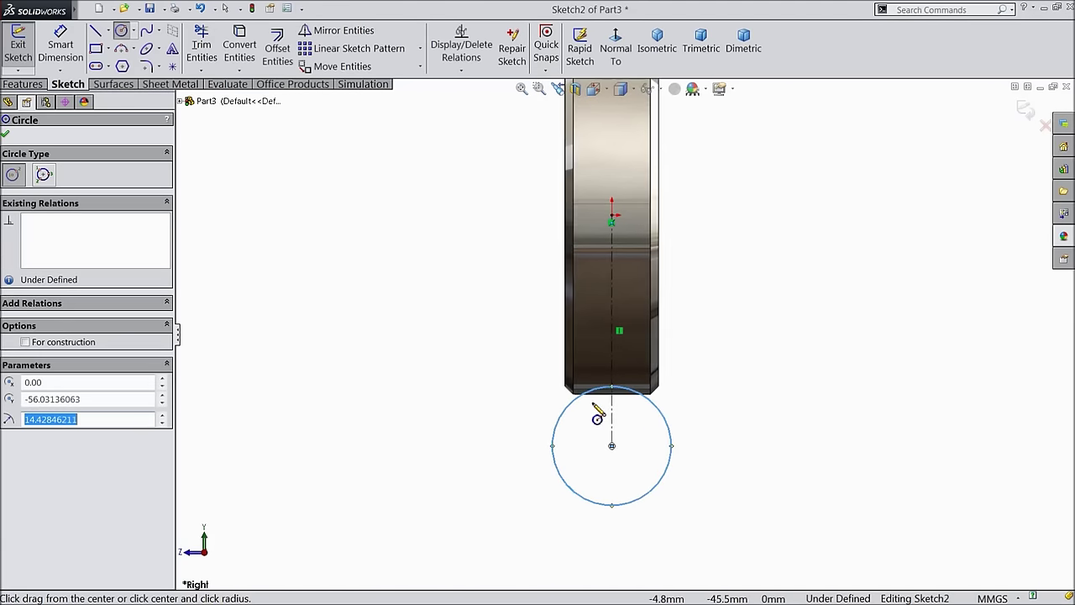
- Dimension the circle centre 52 mm below the origin and its diameter as 21 mm
{"action": "left_click", "coordinate": [74, 51]}
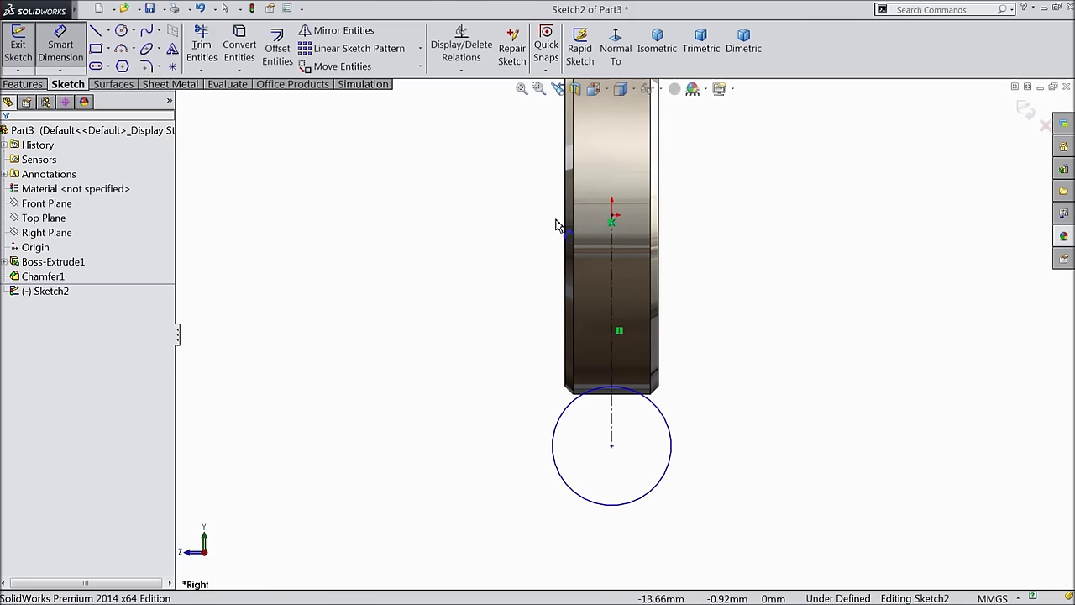
{"action": "left_click", "coordinate": [614, 218]}
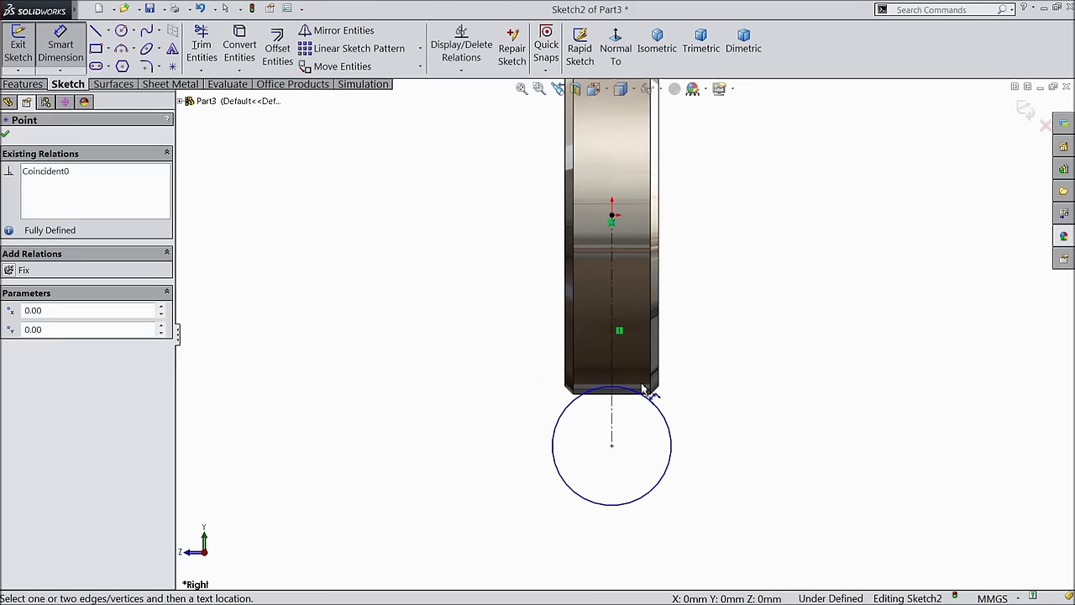
{"action": "left_click", "coordinate": [612, 448]}
{"action": "left_click", "coordinate": [464, 338]}
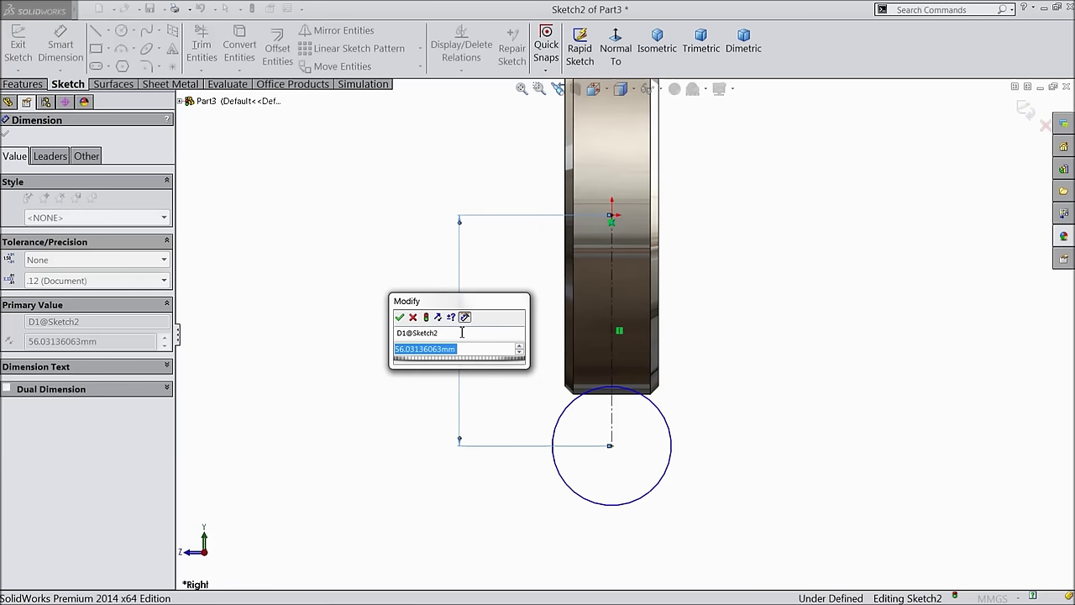
{"action": "type", "text": "52"}
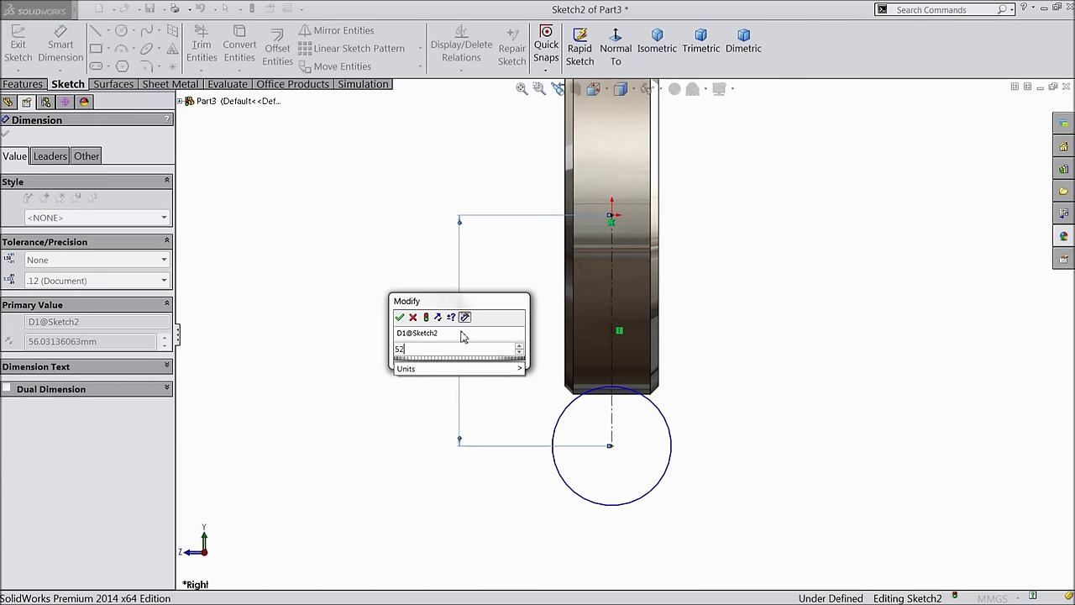
{"action": "left_click", "coordinate": [400, 317]}
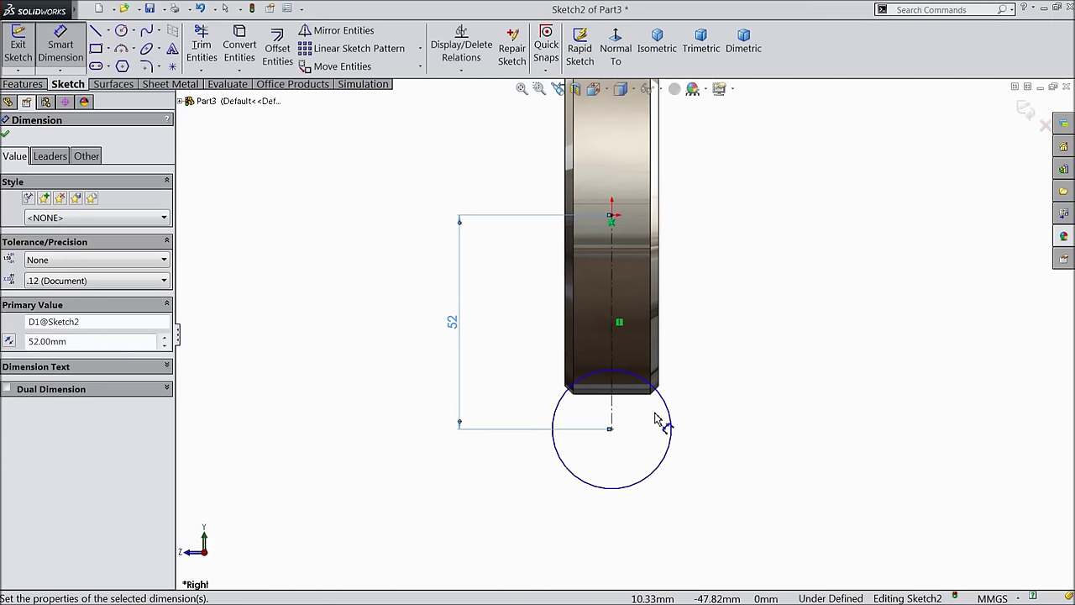
{"action": "scroll", "coordinate": [658, 420], "scroll_direction": "down", "scroll_amount": 2}
{"action": "left_click", "coordinate": [676, 430]}
{"action": "left_click", "coordinate": [724, 425]}
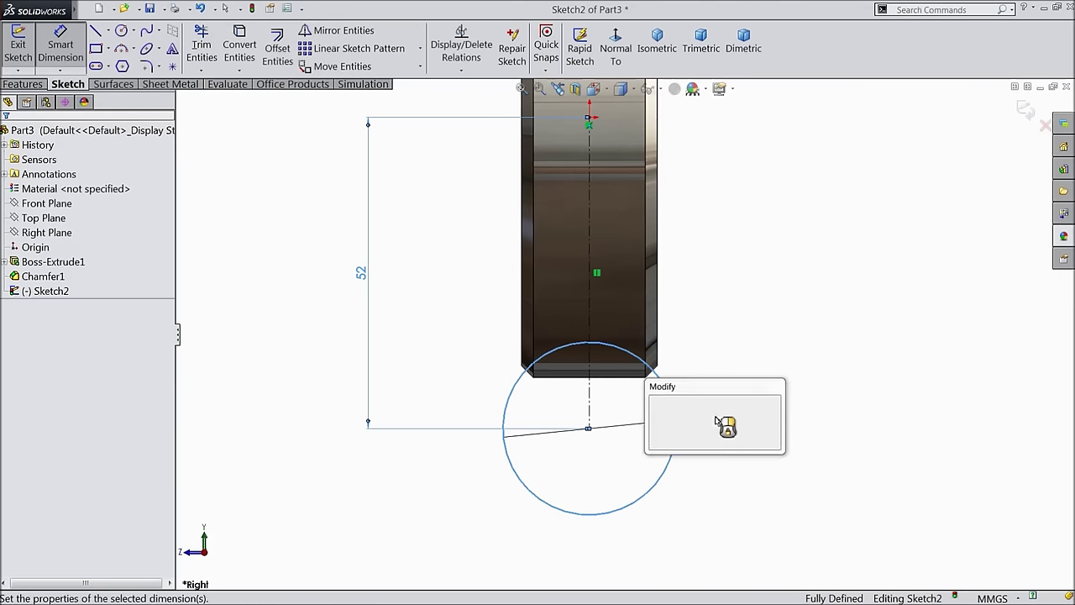
{"action": "type", "text": "21"}
{"action": "left_click", "coordinate": [654, 400]}
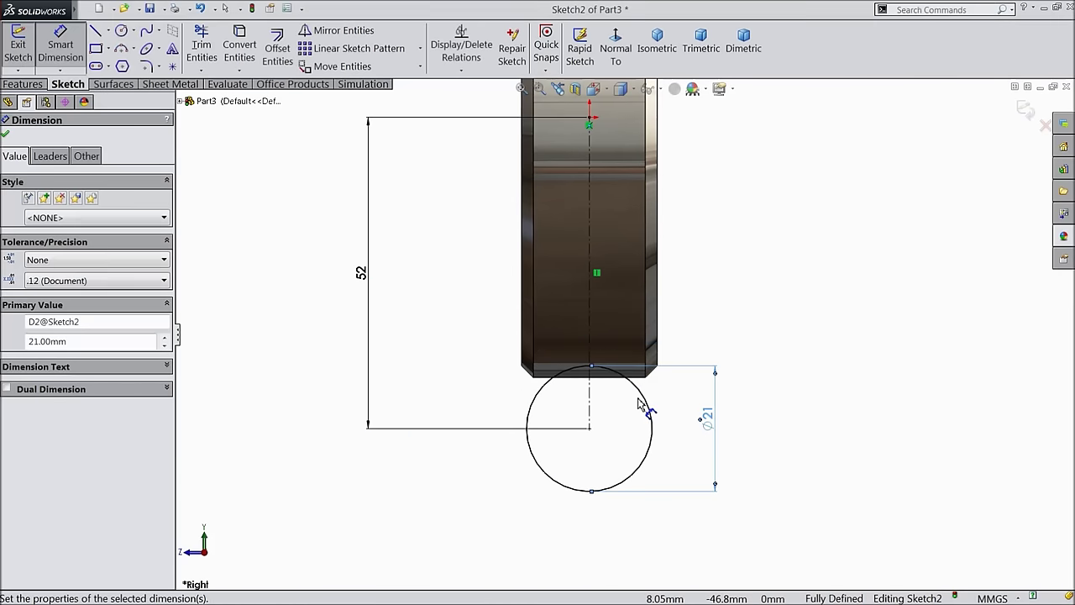
{"action": "left_click", "coordinate": [5, 136]}
- Add a horizontal construction centerline from the origin, then orbit to an oblique view
{"action": "left_click", "coordinate": [106, 31]}
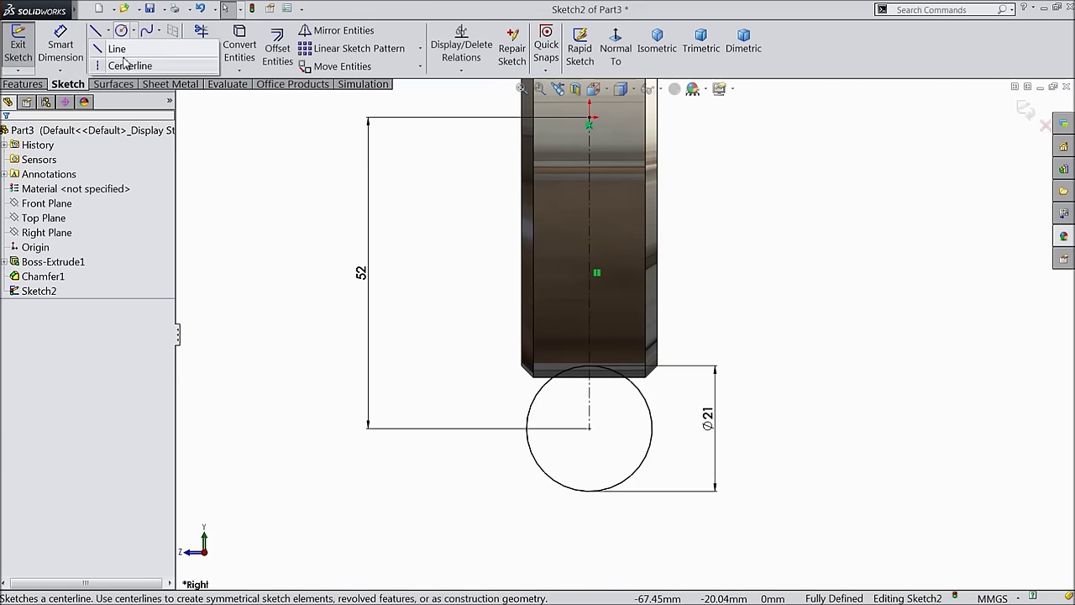
{"action": "left_click", "coordinate": [125, 67]}
{"action": "scroll", "coordinate": [620, 282], "scroll_direction": "up", "scroll_amount": 1}
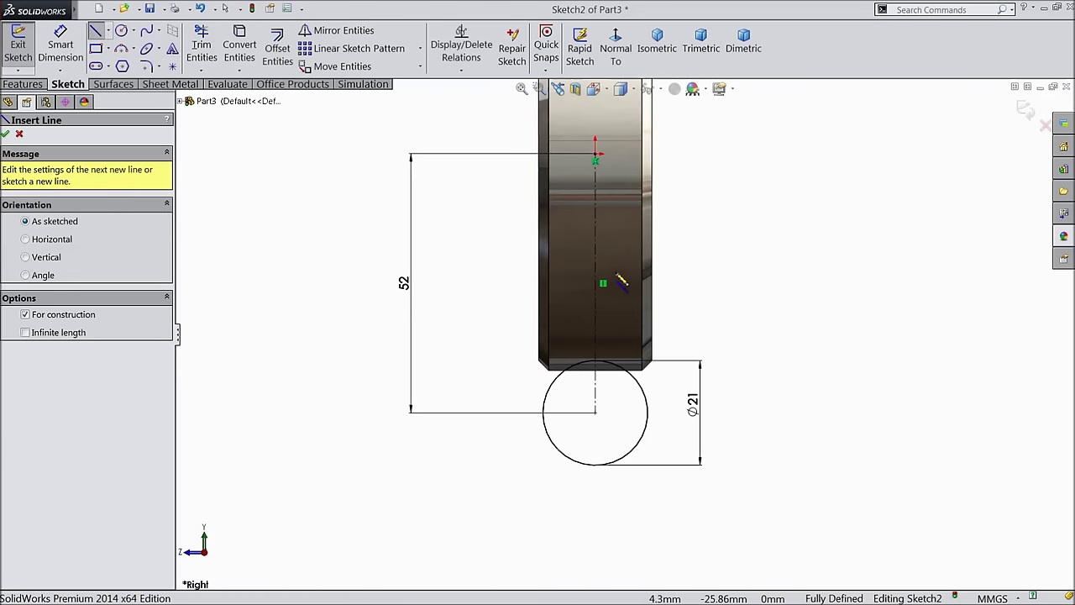
{"action": "left_click", "coordinate": [595, 154]}
{"action": "right_click", "coordinate": [813, 154]}
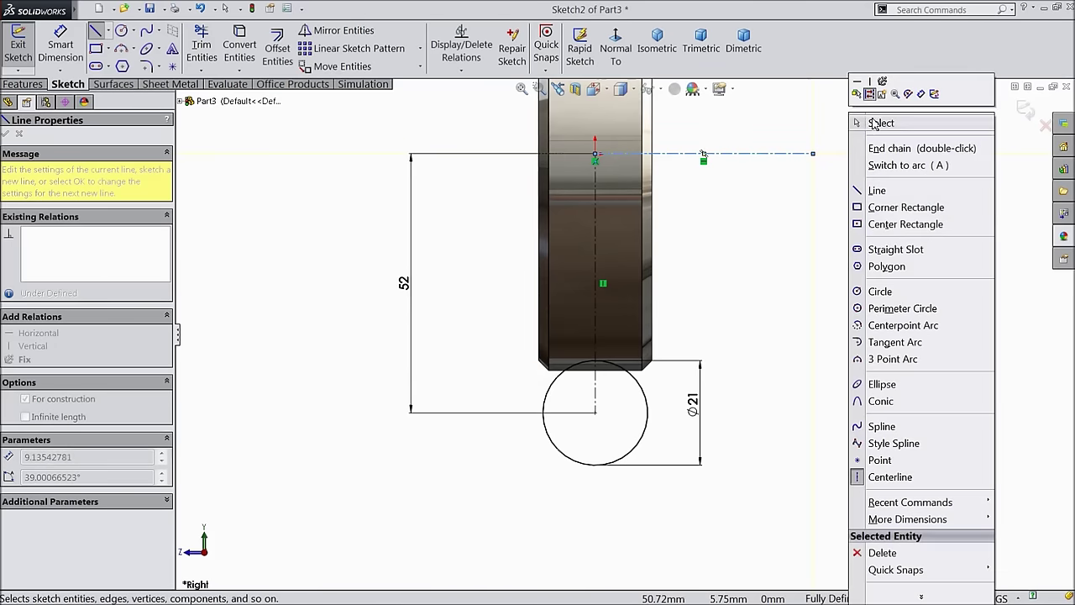
{"action": "left_click", "coordinate": [875, 124]}
{"action": "middle_click_drag", "start_coordinate": [691, 165], "coordinate": [672, 251]}
{"action": "scroll", "coordinate": [668, 250], "scroll_direction": "down", "scroll_amount": 3}
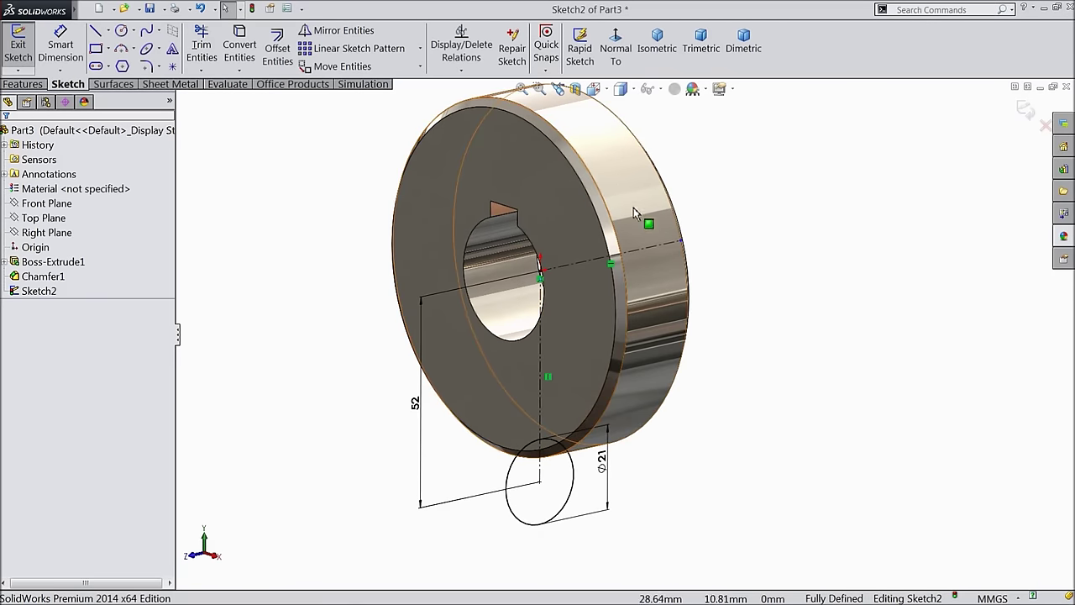
- Revolve-cut the Ø21 circle 360° around the horizontal centerline to groove the rim
{"action": "left_click", "coordinate": [23, 84]}
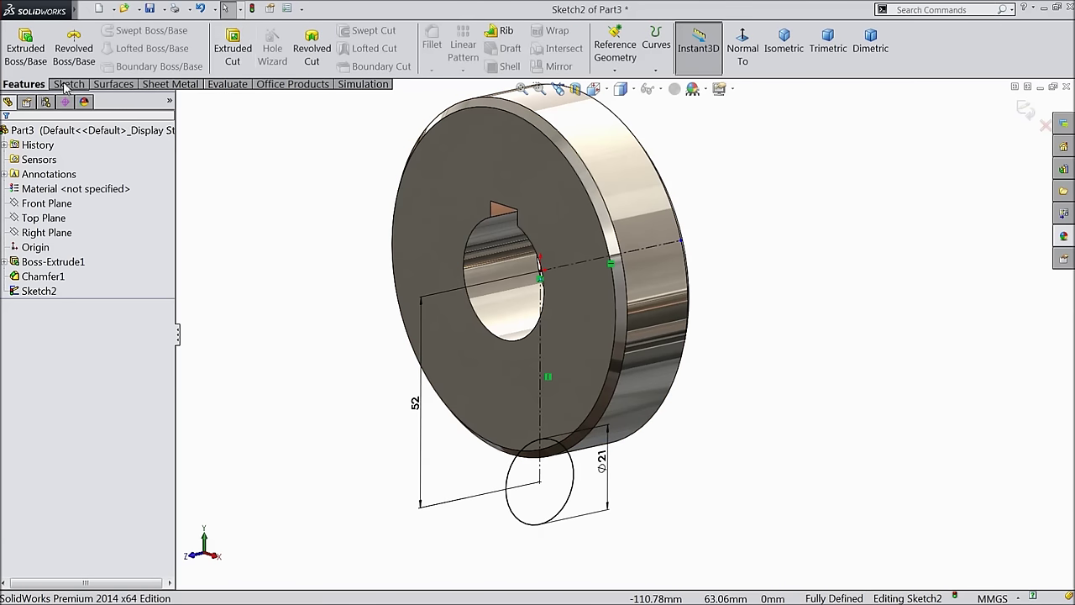
{"action": "left_click", "coordinate": [312, 52]}
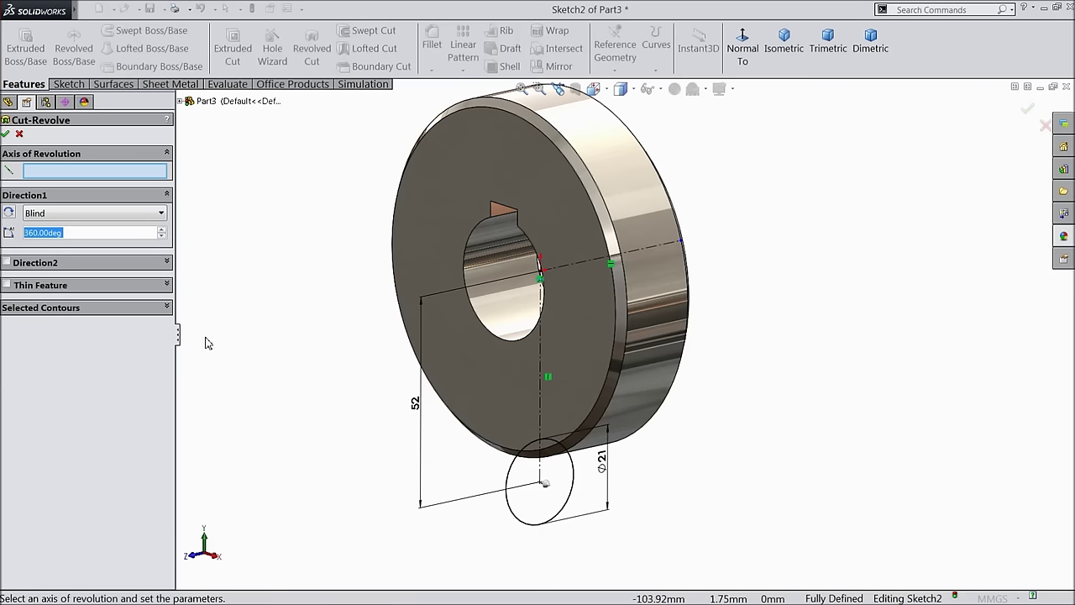
{"action": "left_click", "coordinate": [571, 266]}
{"action": "mouse_move", "coordinate": [586, 290]}
{"action": "middle_mouse_down"}
{"action": "mouse_move", "coordinate": [619, 302]}
{"action": "mouse_move", "coordinate": [563, 280]}
{"action": "mouse_move", "coordinate": [620, 278]}
{"action": "mouse_move", "coordinate": [607, 275]}
{"action": "middle_mouse_up"}
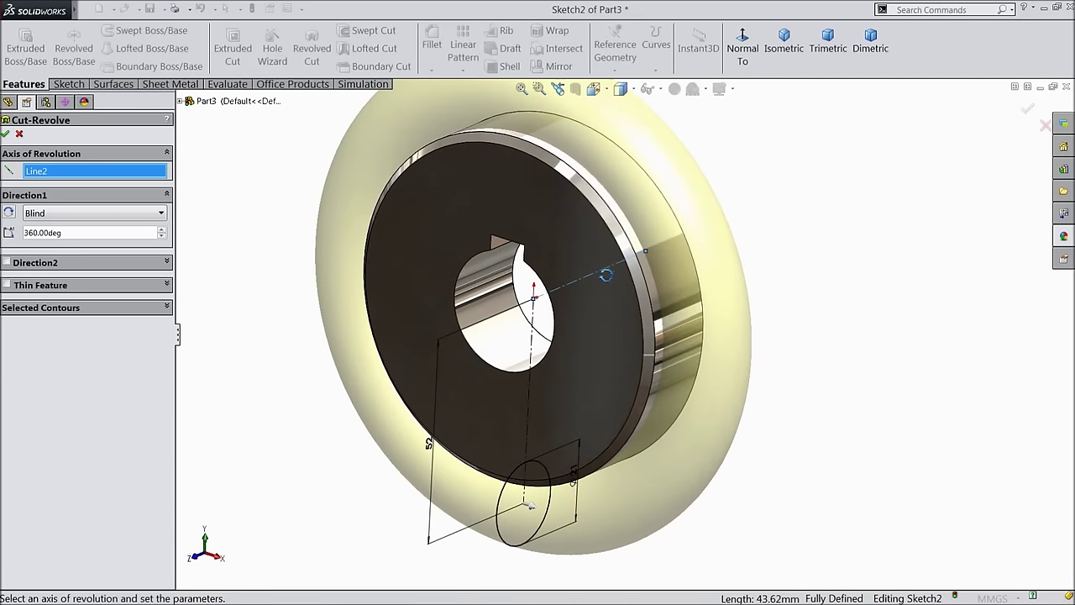
{"action": "left_click", "coordinate": [6, 135]}
{"action": "mouse_move", "coordinate": [300, 238]}
{"action": "middle_mouse_down"}
{"action": "mouse_move", "coordinate": [269, 243]}
{"action": "mouse_move", "coordinate": [235, 165]}
{"action": "mouse_move", "coordinate": [300, 165]}
{"action": "mouse_move", "coordinate": [335, 218]}
{"action": "mouse_move", "coordinate": [358, 201]}
{"action": "mouse_move", "coordinate": [356, 244]}
{"action": "mouse_move", "coordinate": [345, 197]}
{"action": "mouse_move", "coordinate": [331, 206]}
{"action": "middle_mouse_up"}
{"action": "left_click", "coordinate": [312, 238]}
{"action": "scroll", "coordinate": [358, 210], "scroll_direction": "up", "scroll_amount": 2}
{"action": "left_click", "coordinate": [47, 232]}
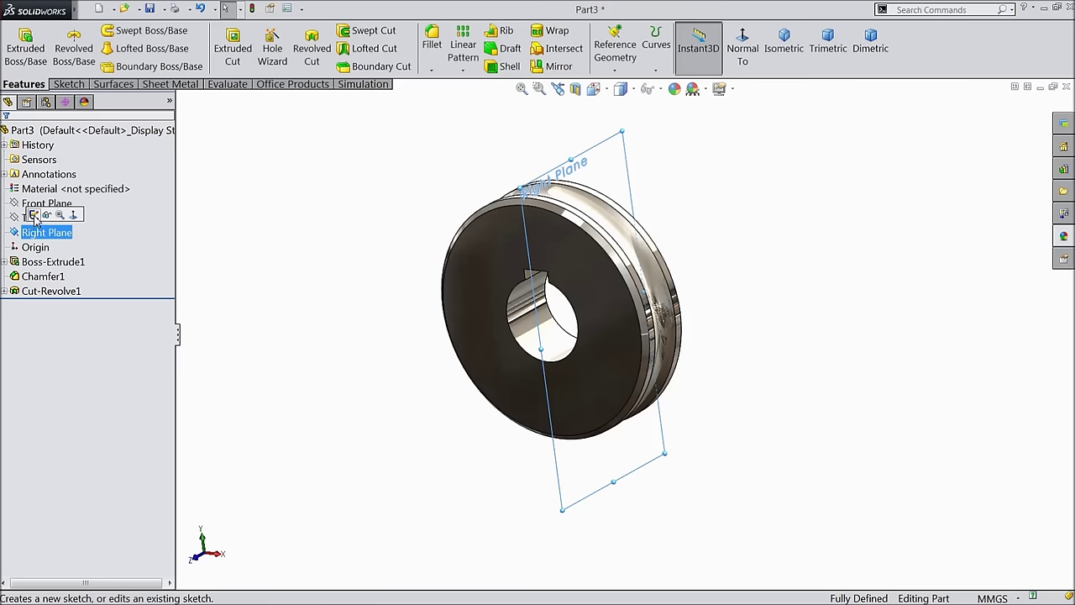
- Create a Right Plane sketch and convert Sketch2's groove circle into it
{"action": "left_click", "coordinate": [33, 215]}
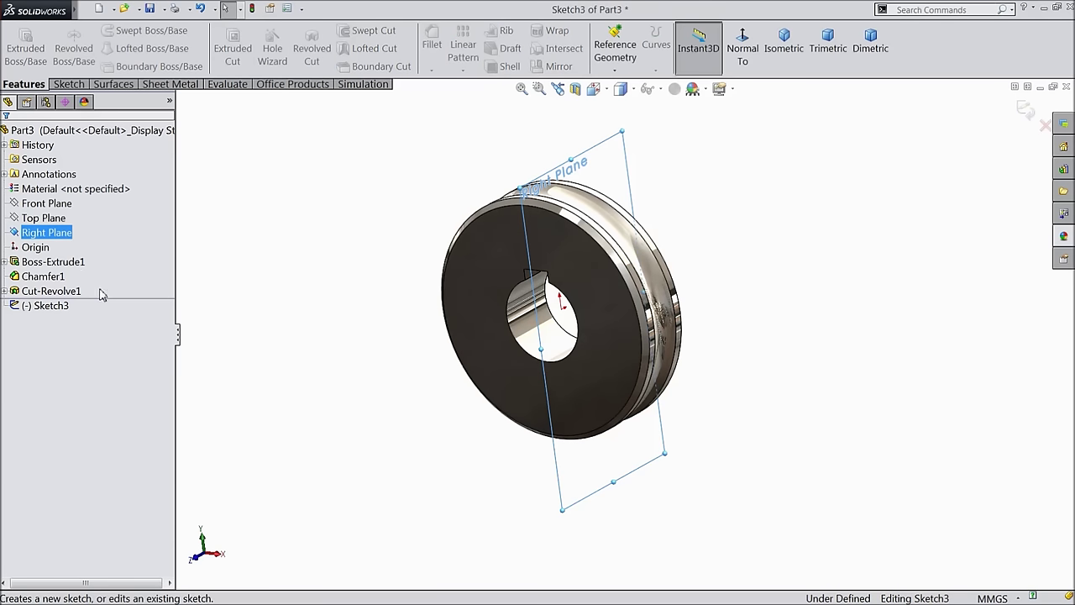
{"action": "left_click", "coordinate": [5, 291]}
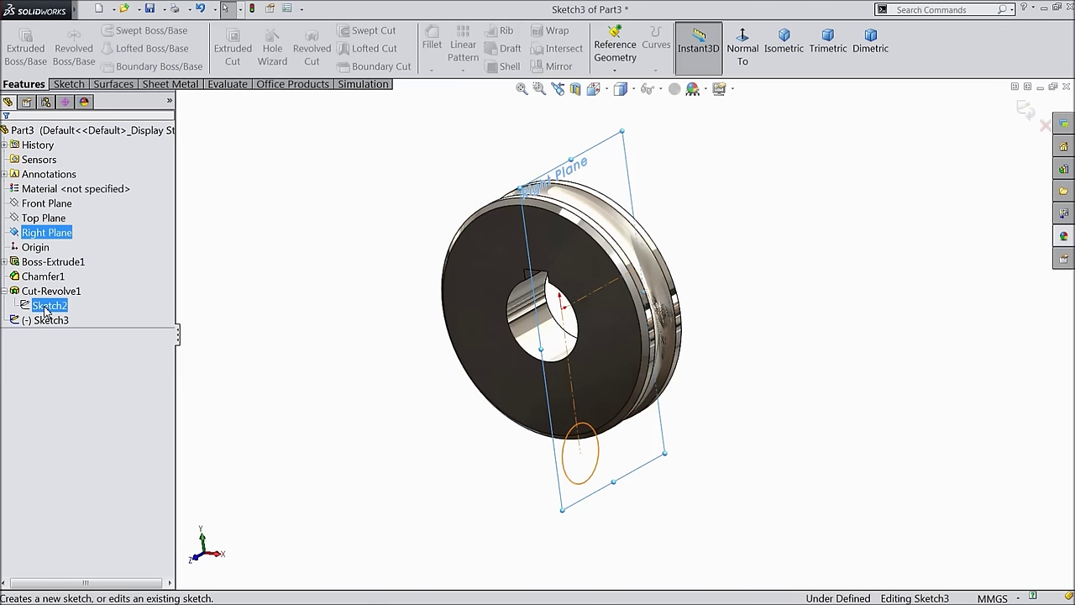
{"action": "left_click", "coordinate": [48, 305]}
{"action": "mouse_move", "coordinate": [159, 342]}
{"action": "middle_mouse_down"}
{"action": "mouse_move", "coordinate": [312, 295]}
{"action": "mouse_move", "coordinate": [302, 343]}
{"action": "mouse_move", "coordinate": [353, 392]}
{"action": "middle_mouse_up"}
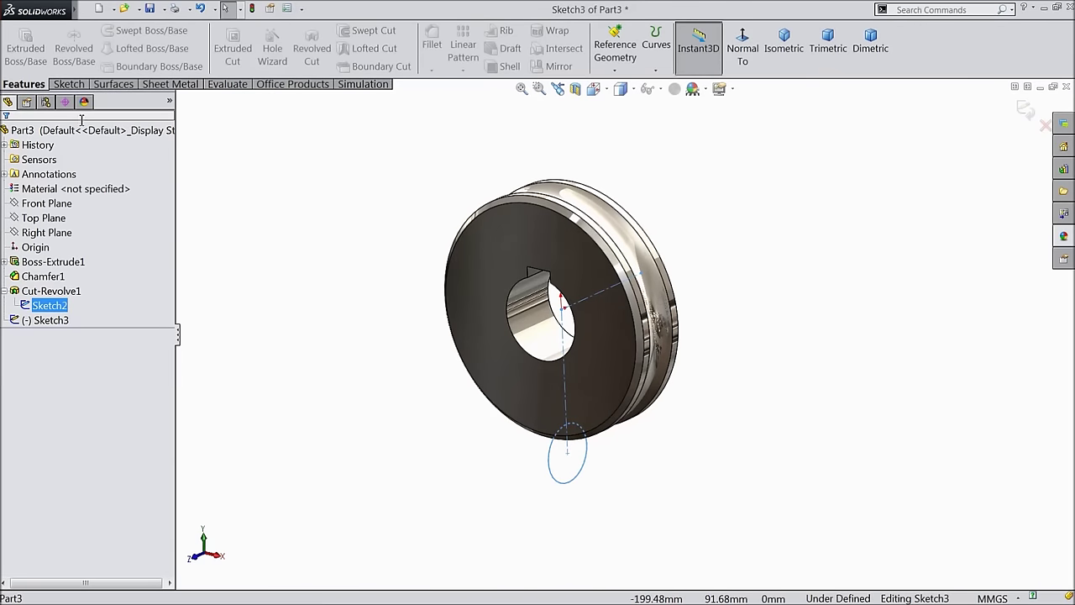
{"action": "left_click", "coordinate": [67, 85]}
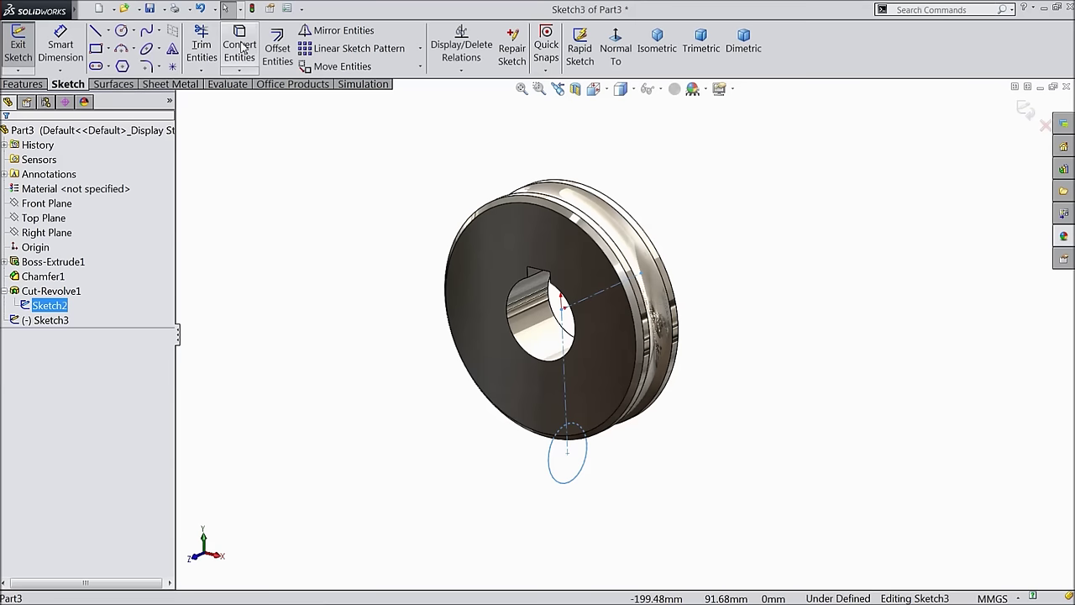
{"action": "left_click", "coordinate": [242, 47]}
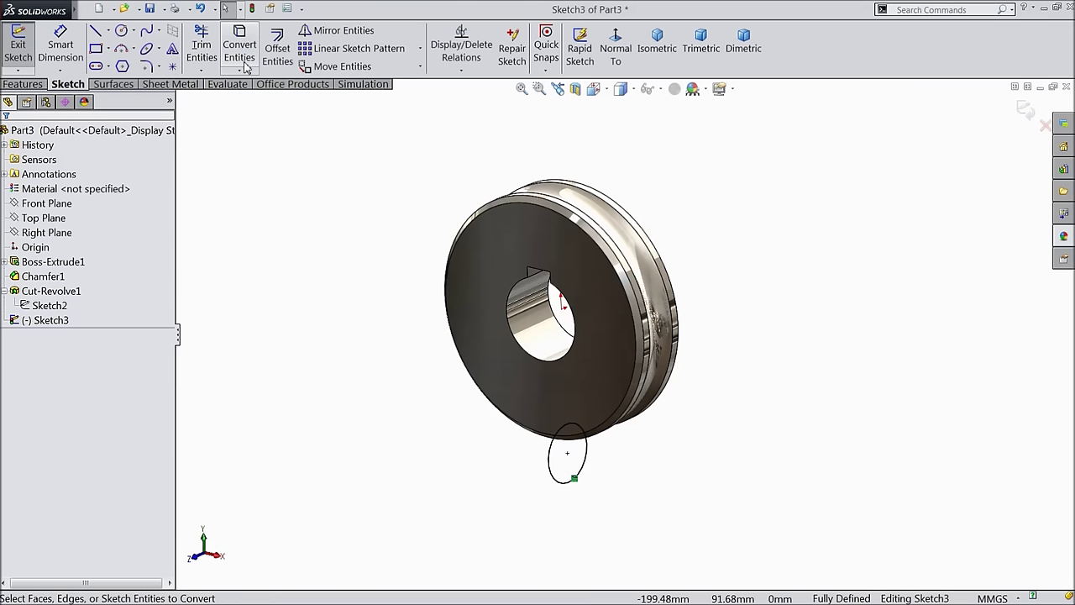
- Start a helix on the copied circle, defined by pitch and revolution
{"action": "left_click", "coordinate": [23, 84]}
{"action": "left_click", "coordinate": [654, 63]}
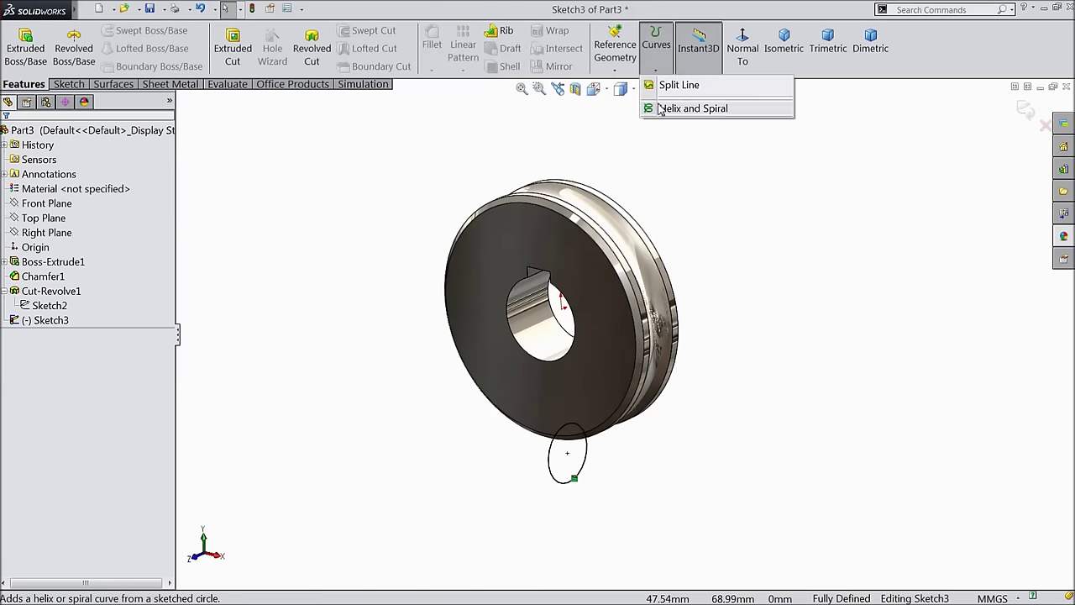
{"action": "left_click", "coordinate": [660, 108]}
{"action": "scroll", "coordinate": [588, 481], "scroll_direction": "down", "scroll_amount": 5}
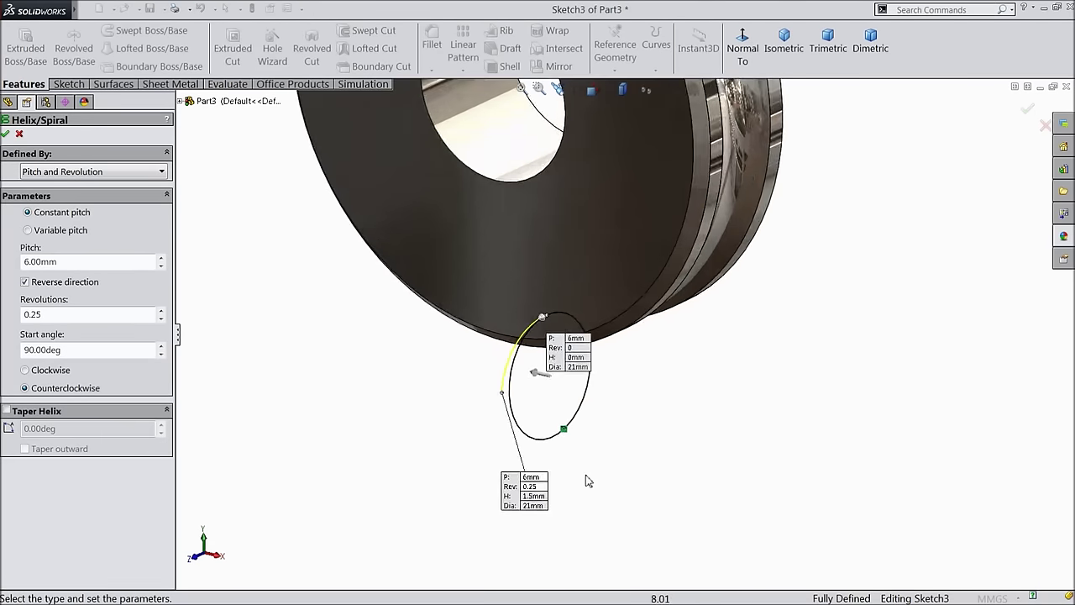
{"action": "scroll", "coordinate": [563, 400], "scroll_direction": "down", "scroll_amount": 3}
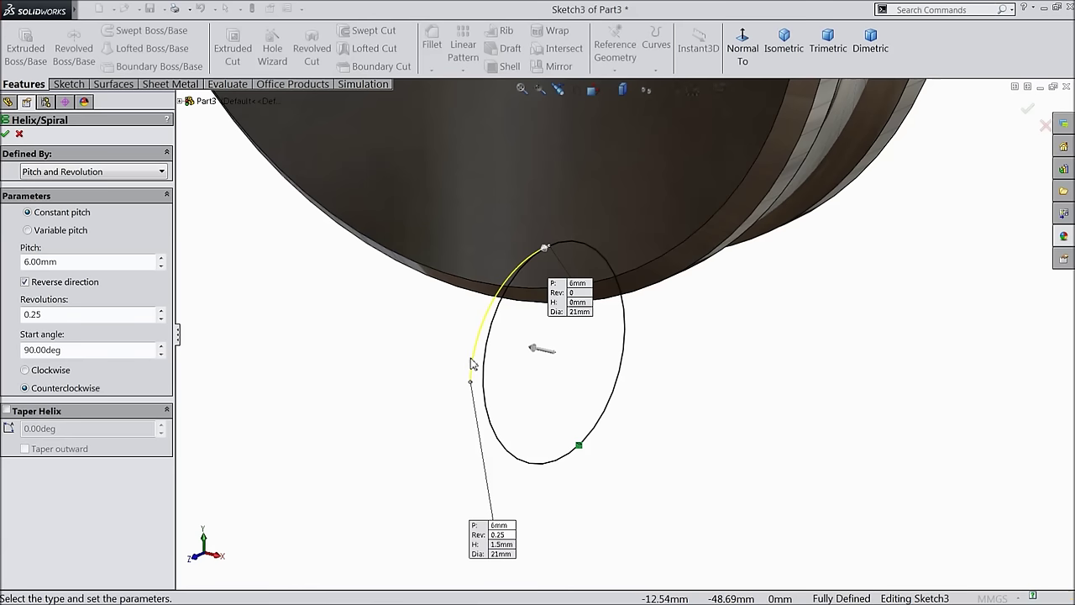
{"action": "left_click", "coordinate": [58, 178]}
{"action": "left_click", "coordinate": [54, 187]}
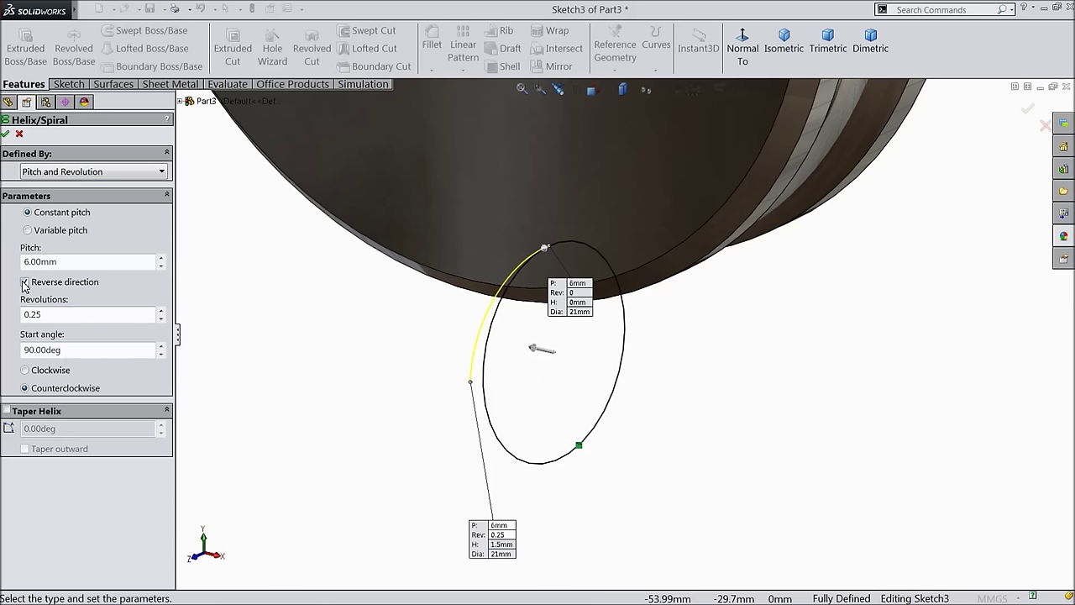
- Confirm the 6 mm pitch, 0.25-turn helix starting at 90°, then select the Front Plane
{"action": "left_click", "coordinate": [6, 135]}
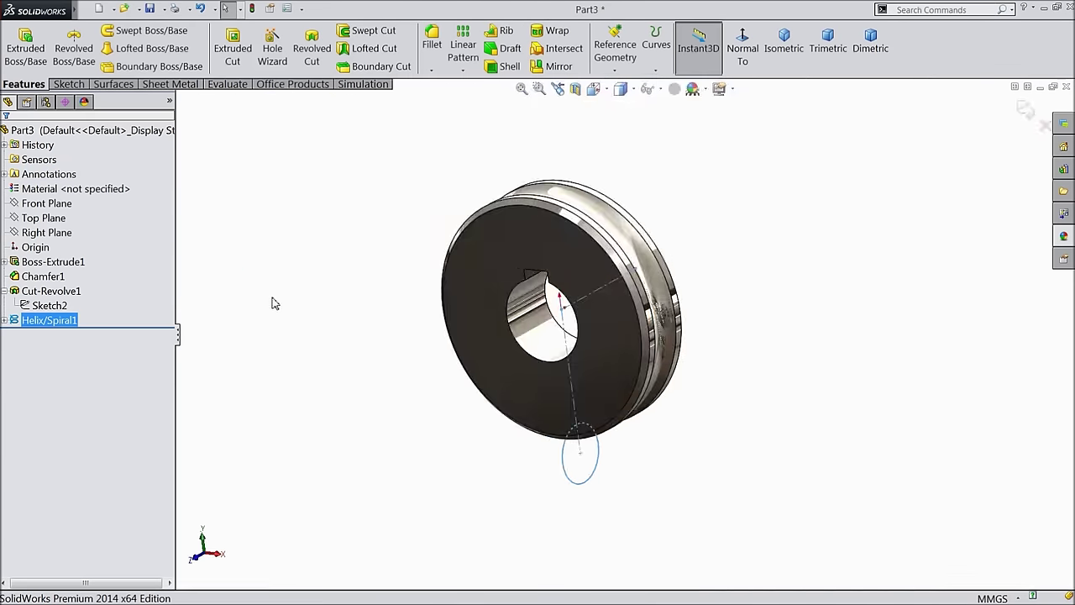
{"action": "middle_click_drag", "start_coordinate": [339, 296], "coordinate": [346, 264]}
{"action": "key", "text": "f"}
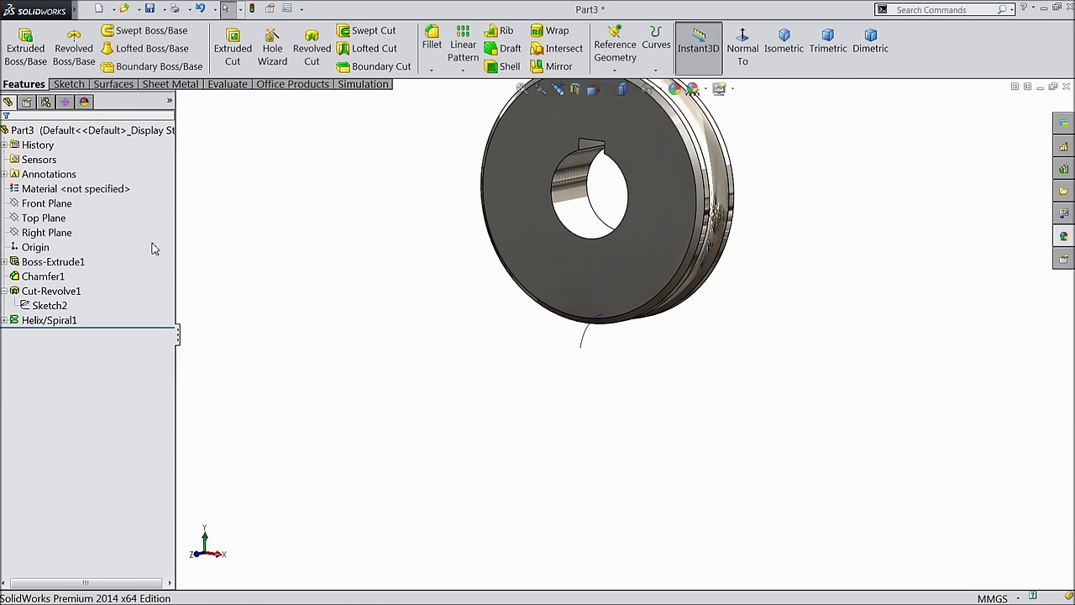
{"action": "left_click", "coordinate": [47, 203]}
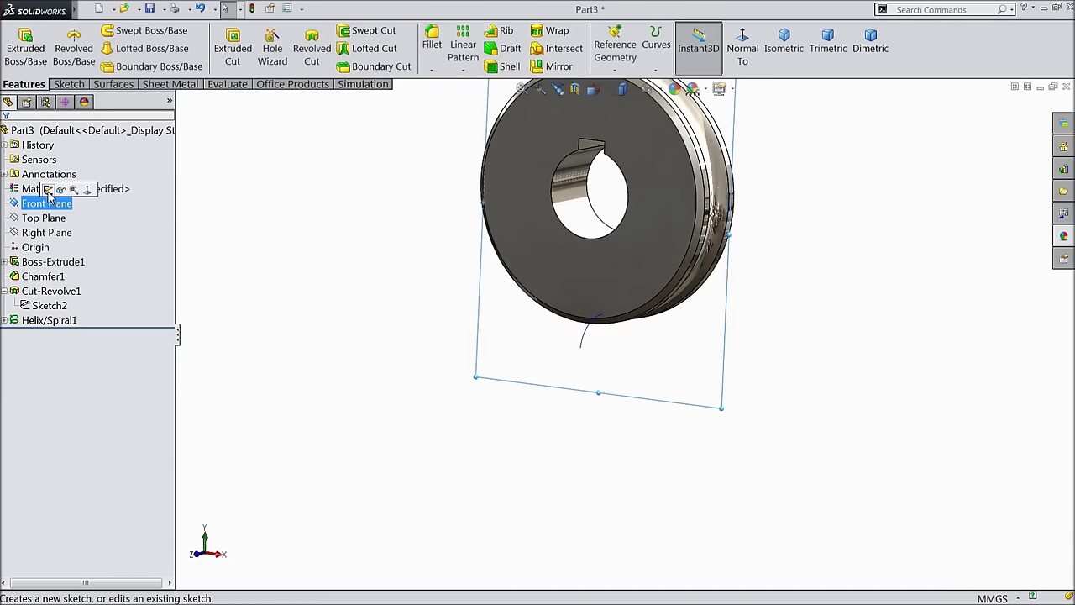
- Start a new sketch on the Front Plane
{"action": "left_click", "coordinate": [48, 190]}
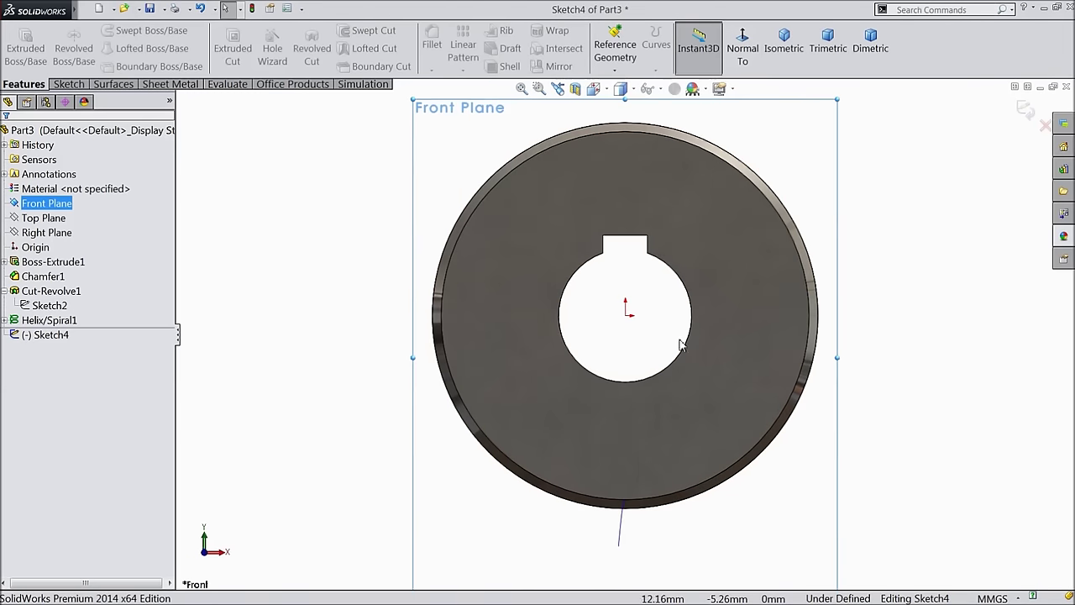
{"action": "scroll", "coordinate": [637, 538], "scroll_direction": "down", "scroll_amount": 3}
{"action": "scroll", "coordinate": [614, 407], "scroll_direction": "down", "scroll_amount": 5}
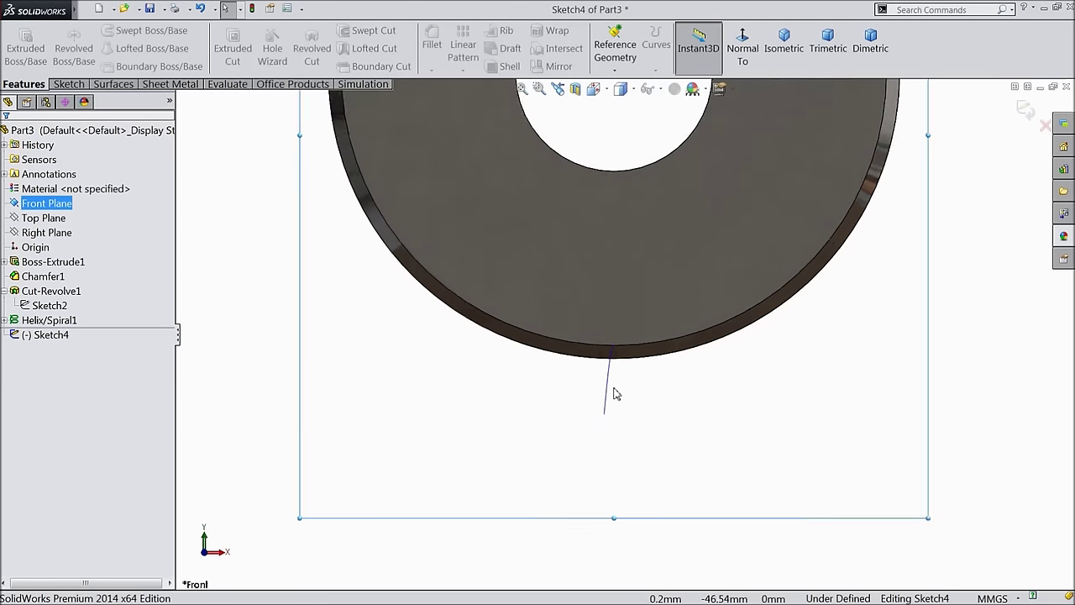
{"action": "scroll", "coordinate": [638, 252], "scroll_direction": "up", "scroll_amount": 3}
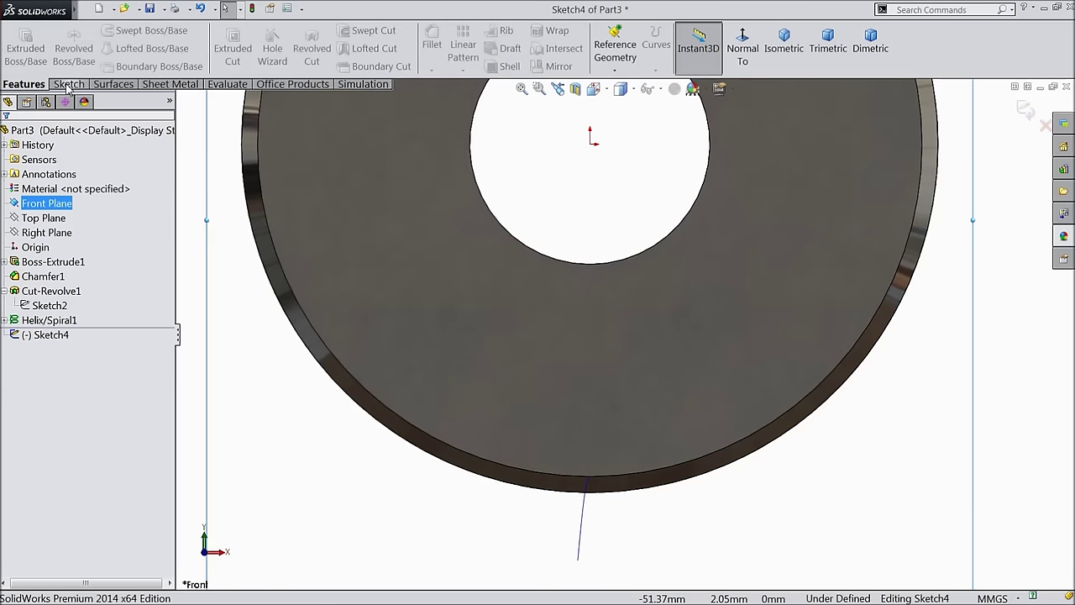
- Draw a vertical centerline from the origin down past the disc's rim
{"action": "left_click", "coordinate": [69, 86]}
{"action": "left_click", "coordinate": [109, 30]}
{"action": "left_click", "coordinate": [120, 60]}
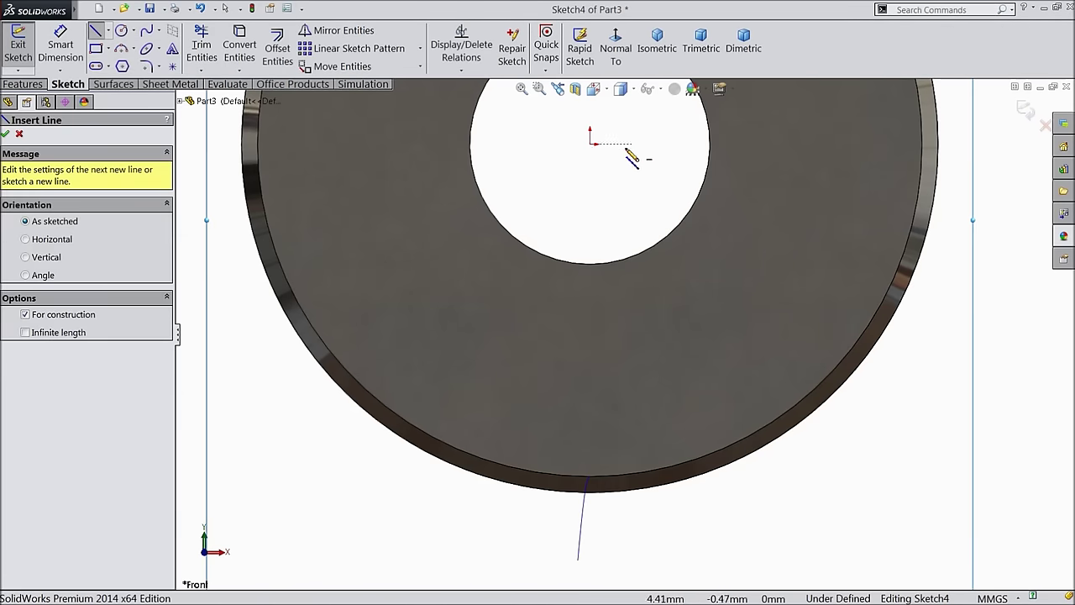
{"action": "left_click", "coordinate": [591, 144]}
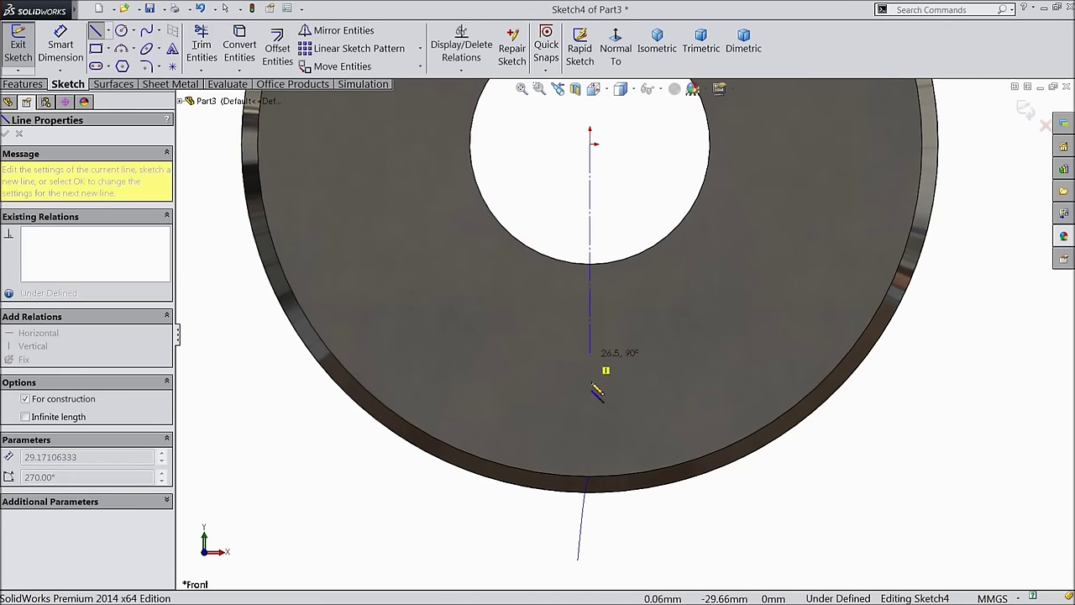
{"action": "left_click", "coordinate": [591, 522]}
{"action": "right_click", "coordinate": [591, 521]}
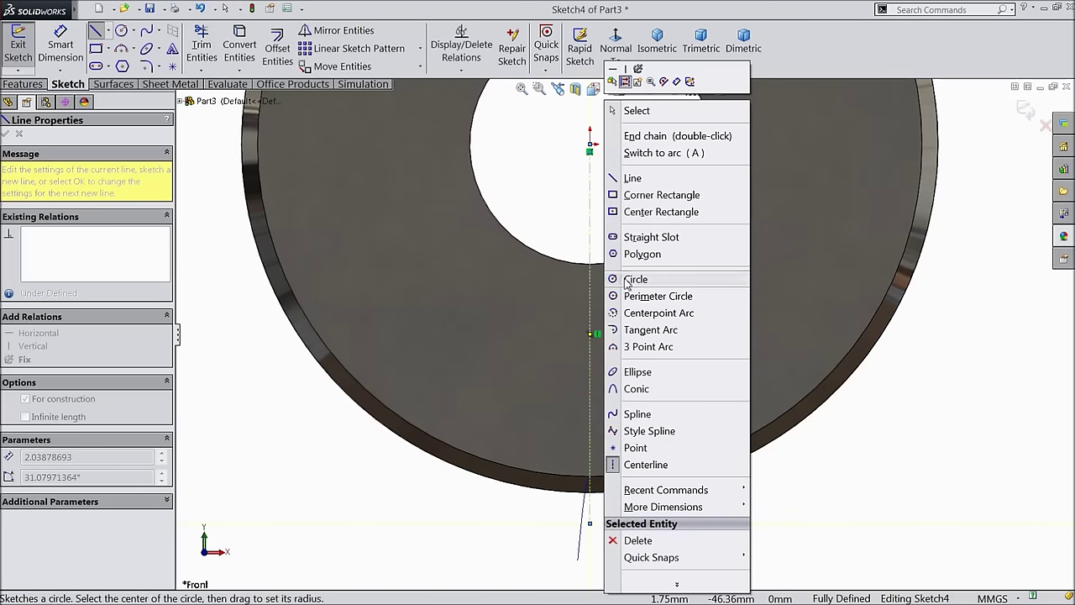
{"action": "left_click", "coordinate": [631, 110]}
{"action": "scroll", "coordinate": [605, 505], "scroll_direction": "down", "scroll_amount": 3}
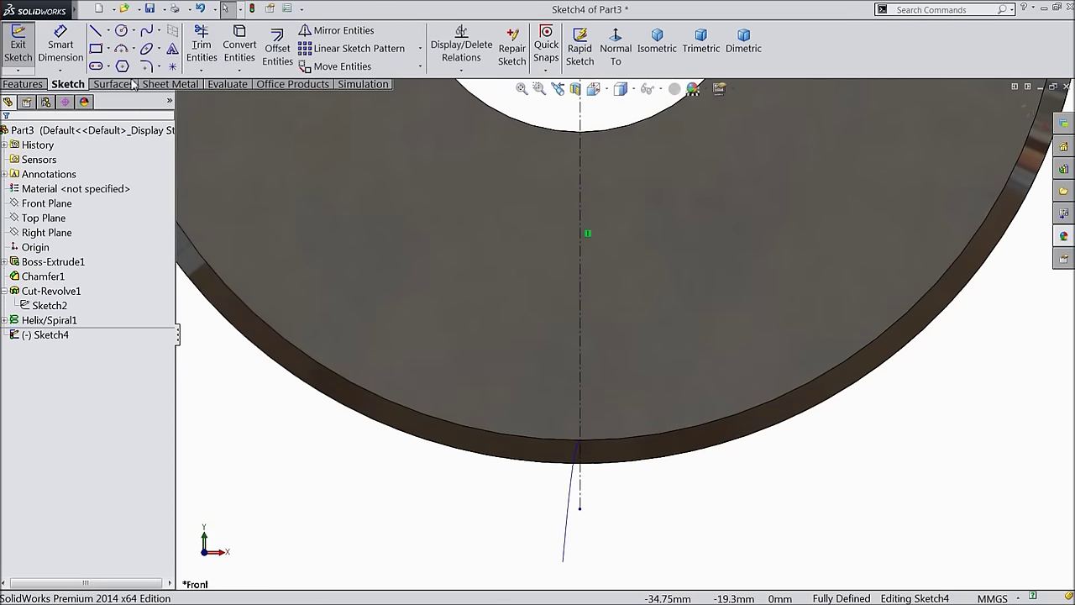
{"action": "left_click", "coordinate": [132, 49]}
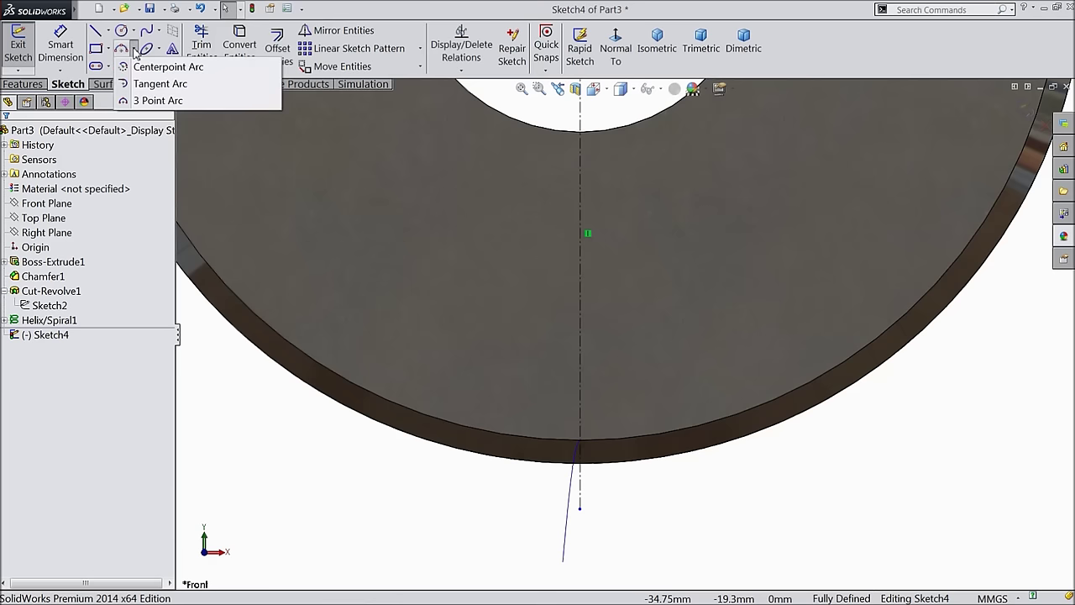
- Draw a centre-point arc centred on the vertical centerline
{"action": "left_click", "coordinate": [151, 65]}
{"action": "scroll", "coordinate": [614, 399], "scroll_direction": "down", "scroll_amount": 2}
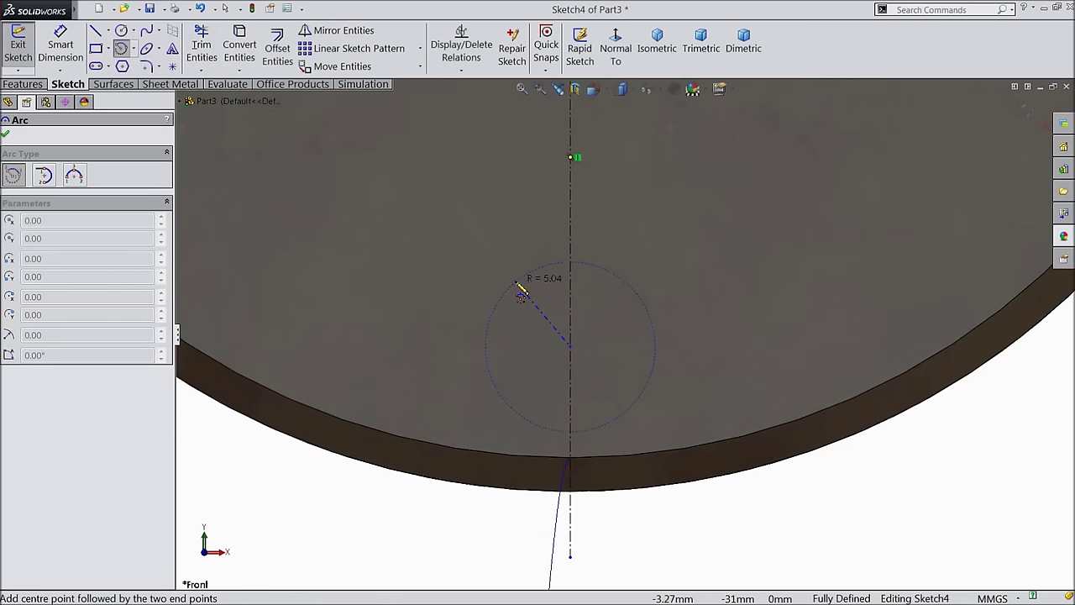
{"action": "left_click", "coordinate": [514, 278]}
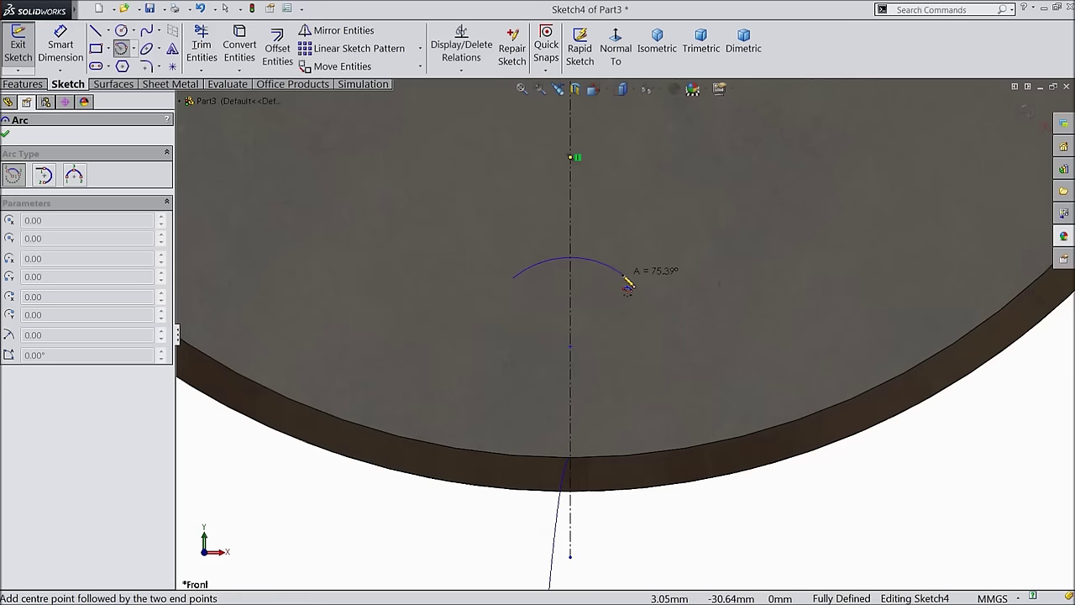
{"action": "left_click", "coordinate": [647, 301]}
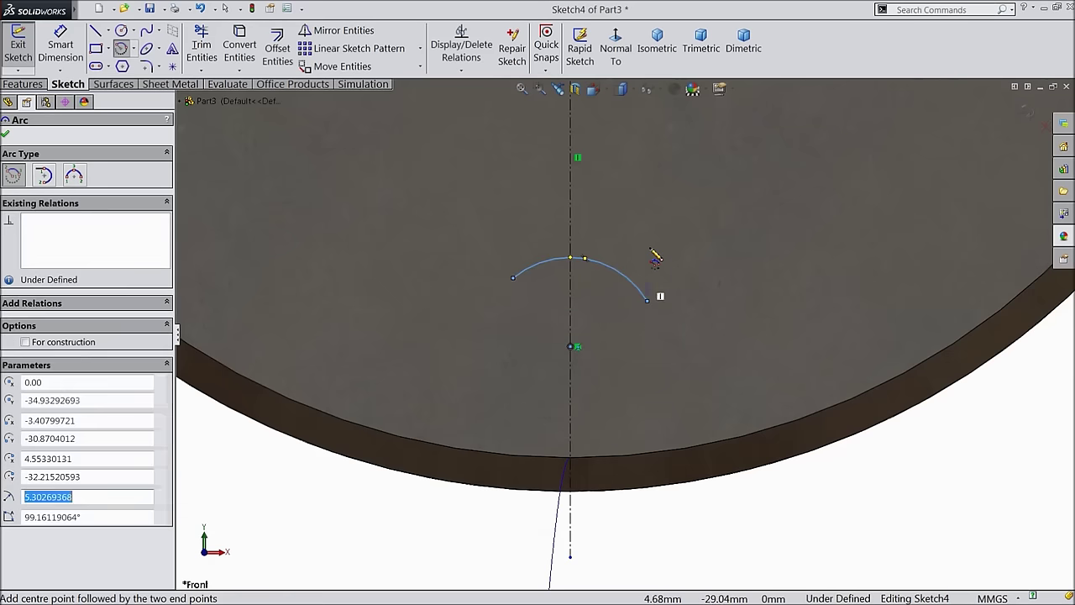
{"action": "right_click", "coordinate": [660, 294]}
{"action": "left_click", "coordinate": [663, 143]}
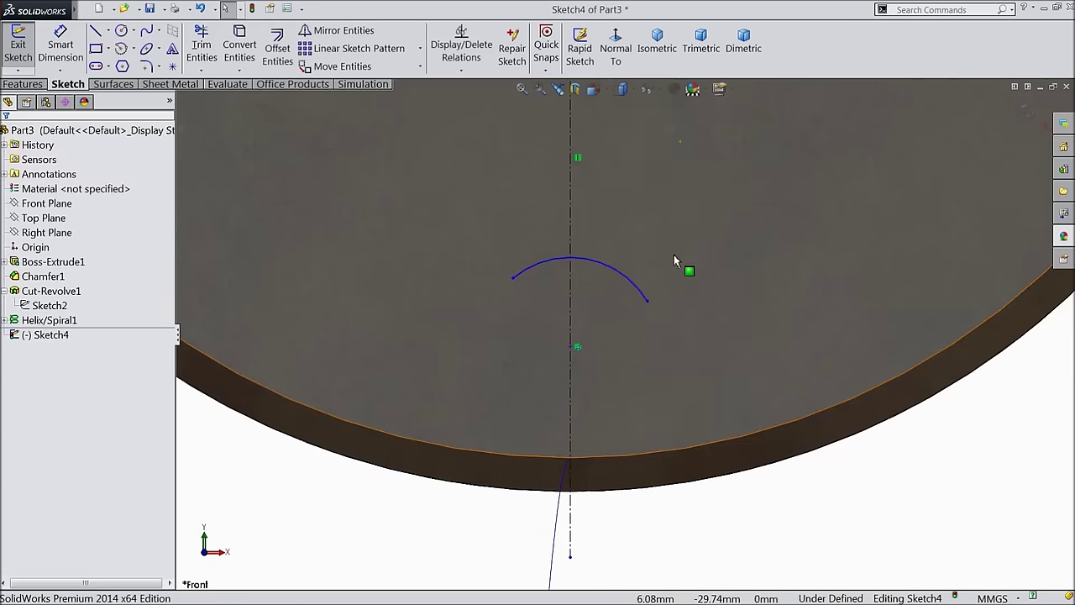
- Constrain the arc's two endpoints horizontal to each other
{"action": "left_click", "coordinate": [647, 301]}
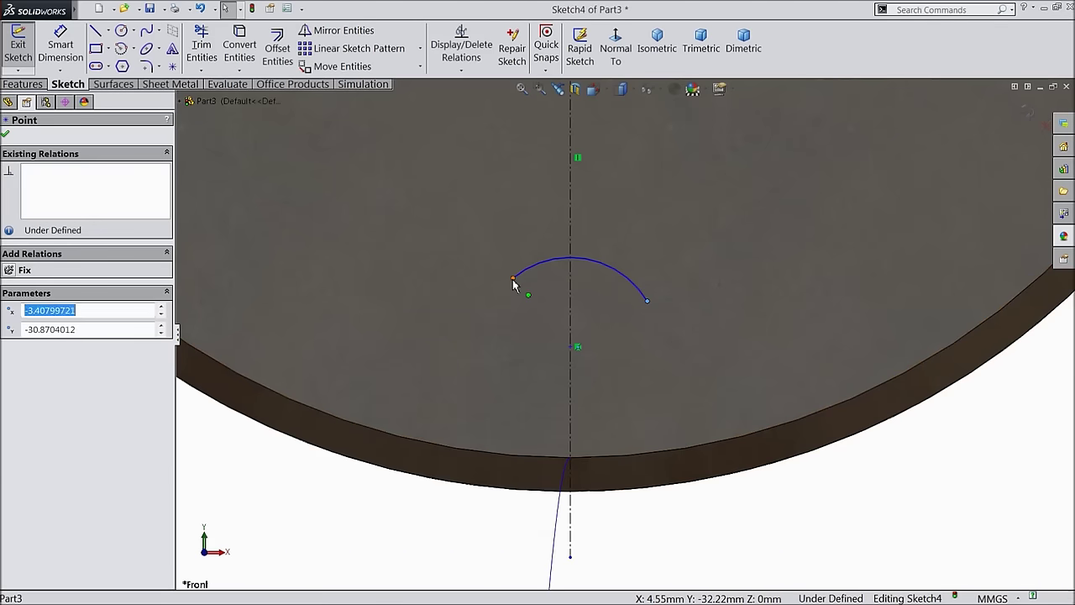
{"action": "left_click", "coordinate": [512, 279], "text": "ctrl"}
{"action": "left_click", "coordinate": [555, 243]}
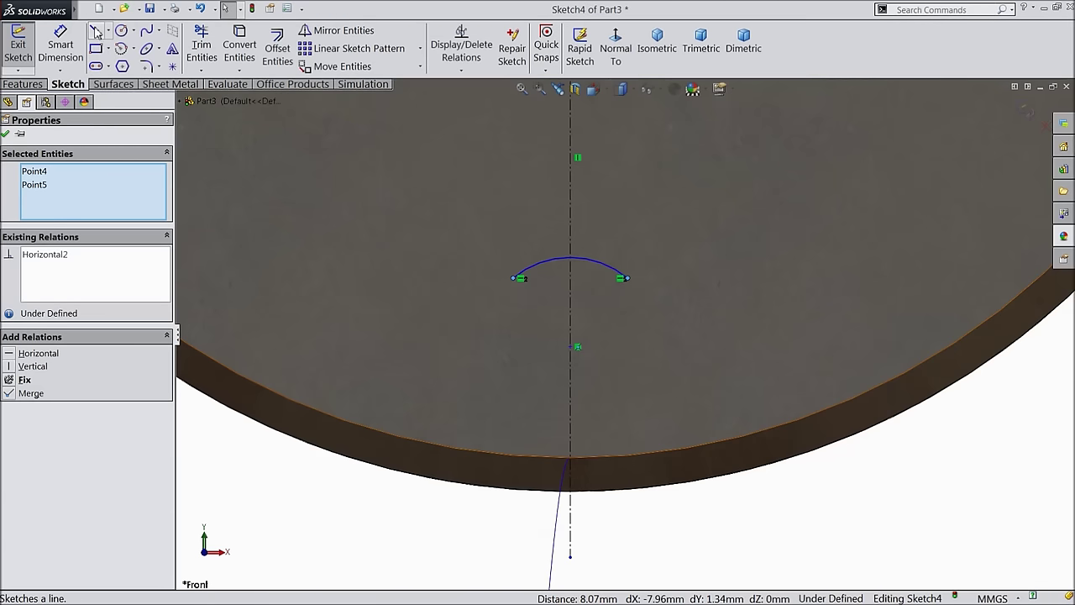
- Draw a horizontal base line below the disc with a short left vertical side
{"action": "left_click", "coordinate": [96, 30]}
{"action": "scroll", "coordinate": [563, 481], "scroll_direction": "up", "scroll_amount": 3}
{"action": "scroll", "coordinate": [565, 483], "scroll_direction": "down", "scroll_amount": 2}
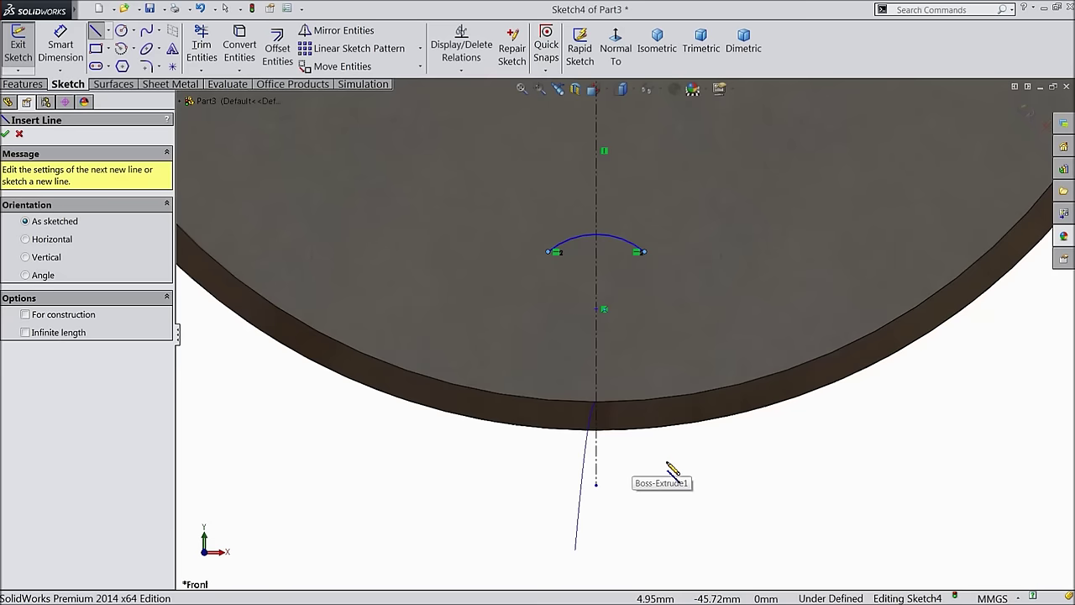
{"action": "left_click", "coordinate": [708, 460]}
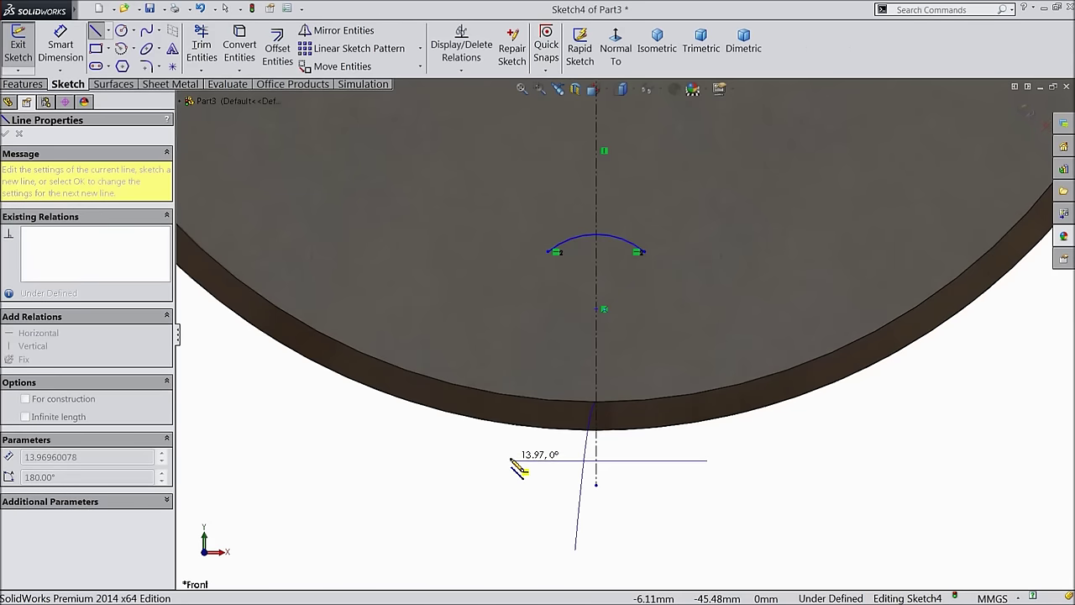
{"action": "left_click", "coordinate": [510, 460]}
{"action": "left_click", "coordinate": [510, 435]}
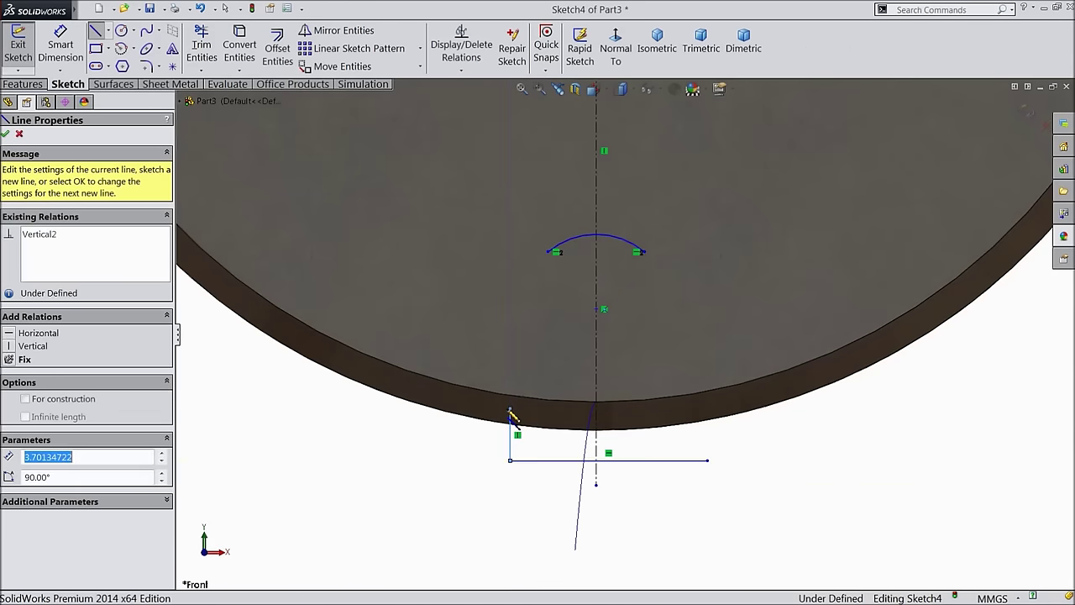
{"action": "right_click", "coordinate": [525, 360]}
{"action": "left_click", "coordinate": [547, 103]}
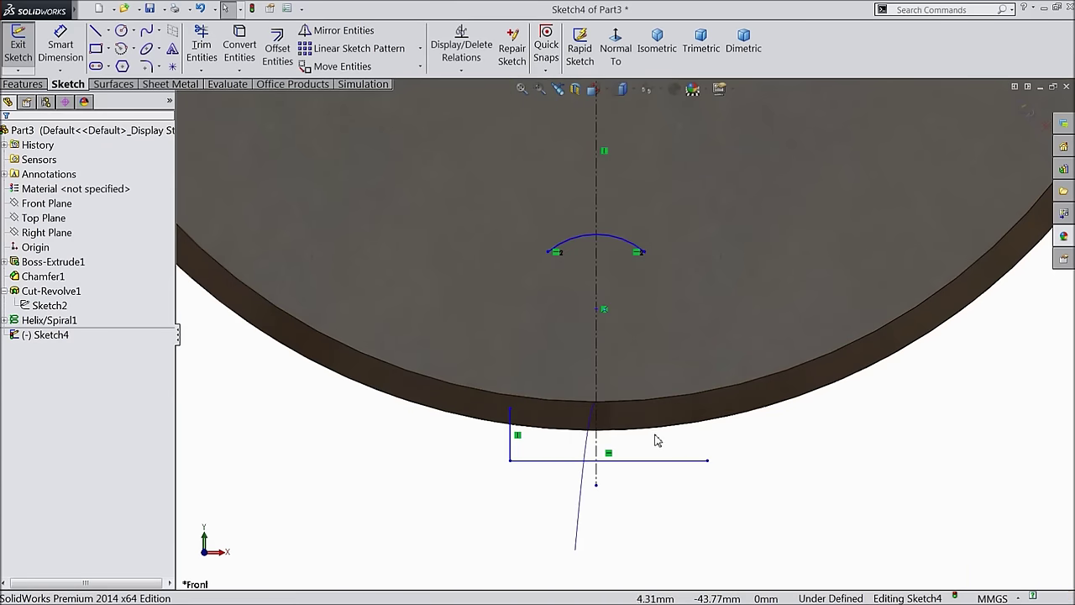
- Try mirroring the left vertical line about the centerline, then cancel the mirror
{"action": "left_click", "coordinate": [336, 30]}
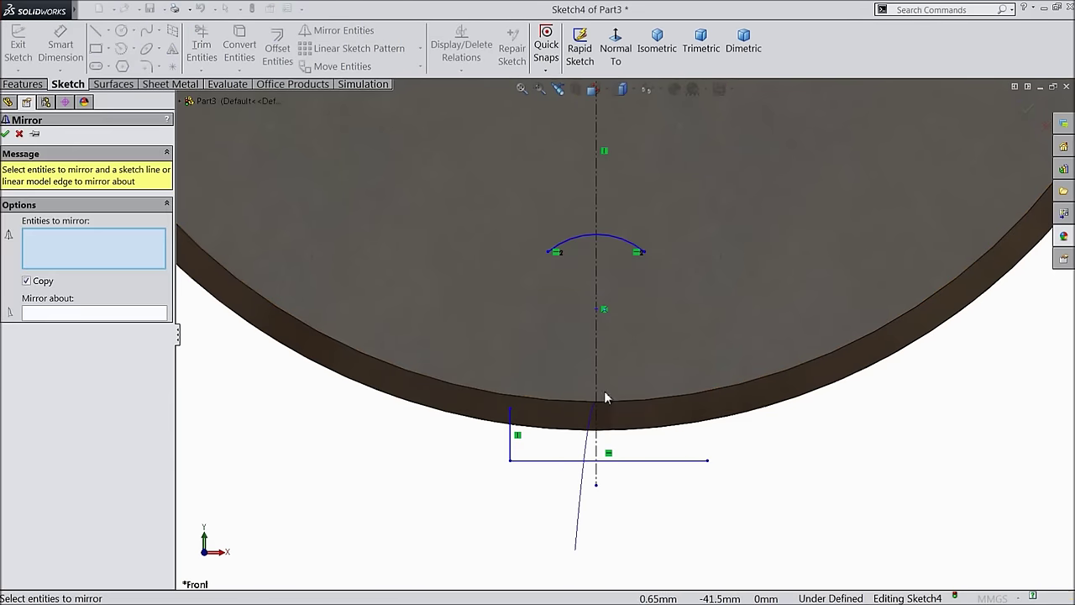
{"action": "left_click", "coordinate": [512, 445]}
{"action": "left_click", "coordinate": [140, 313]}
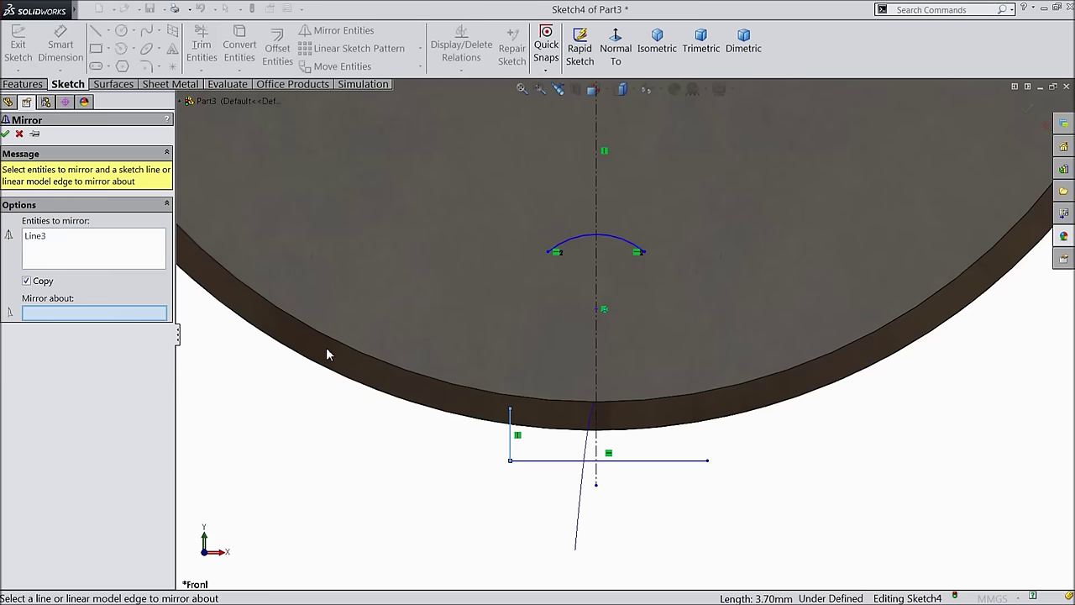
{"action": "left_click", "coordinate": [602, 424]}
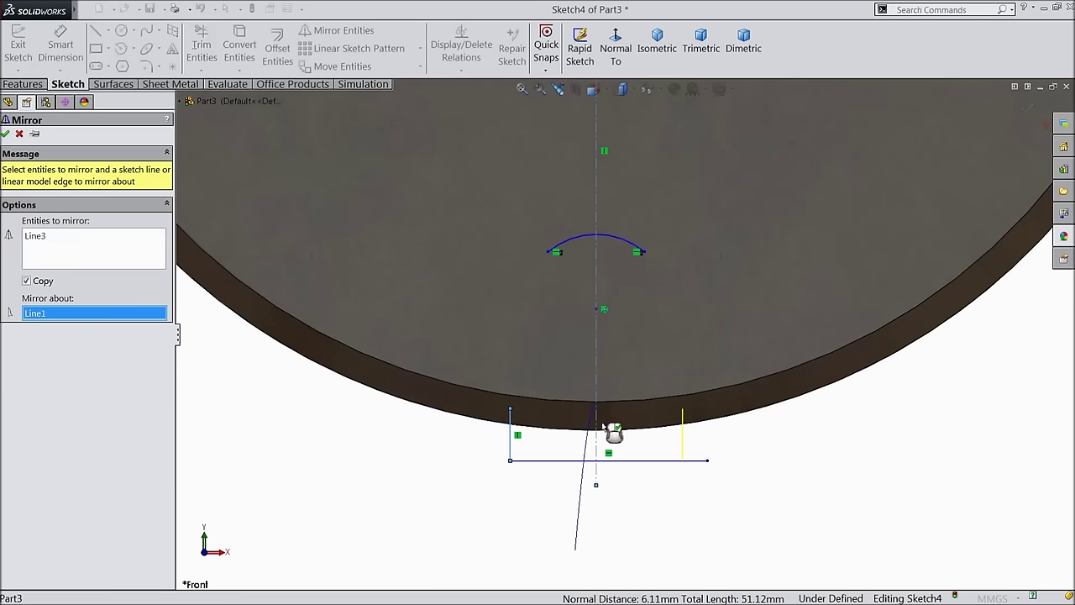
{"action": "left_click", "coordinate": [19, 134]}
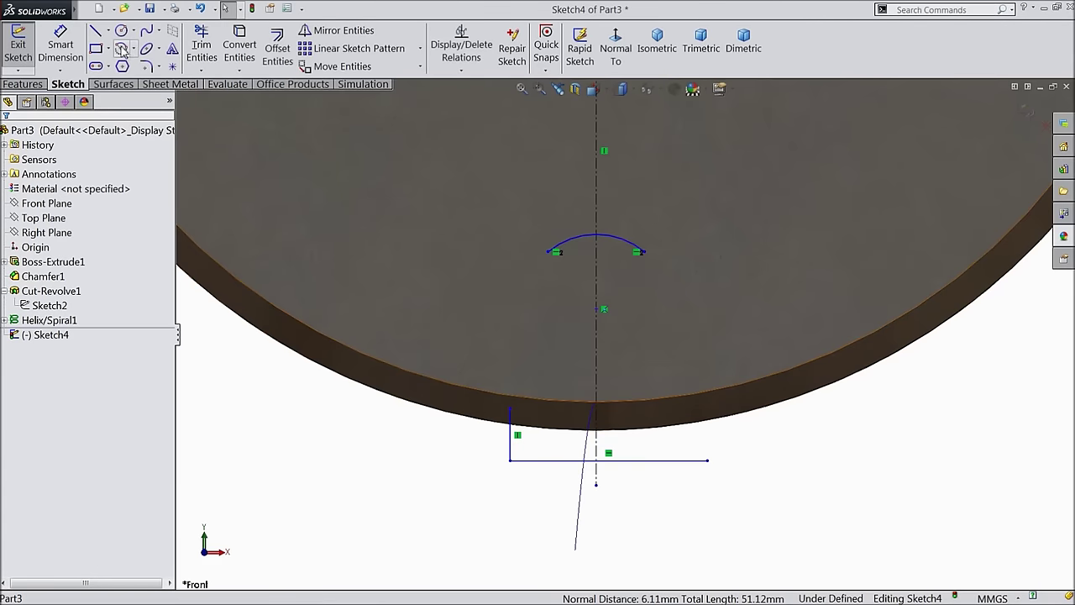
- Draw the right vertical side from the base line's right end up to the rim
{"action": "left_click", "coordinate": [97, 31]}
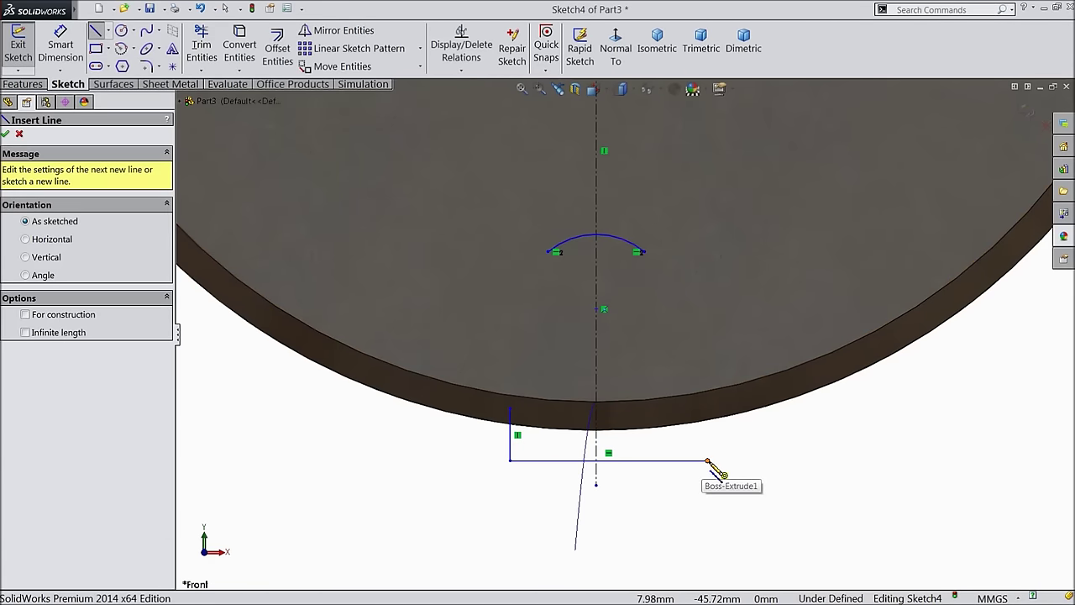
{"action": "left_click", "coordinate": [708, 461]}
{"action": "left_click", "coordinate": [711, 412]}
{"action": "right_click", "coordinate": [716, 411]}
{"action": "left_click", "coordinate": [748, 103]}
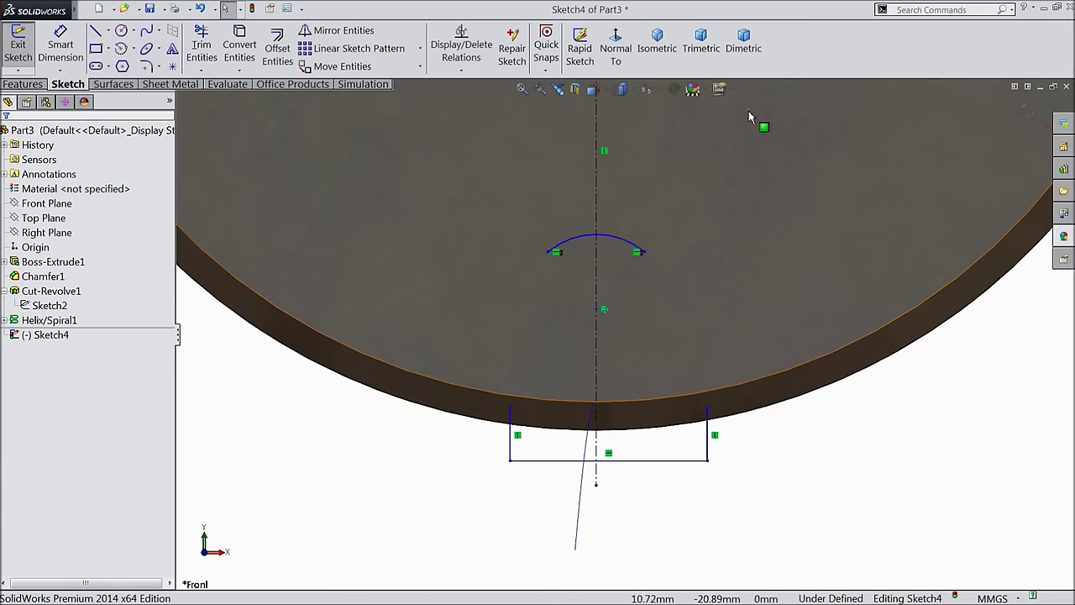
{"action": "scroll", "coordinate": [672, 470], "scroll_direction": "down", "scroll_amount": 3}
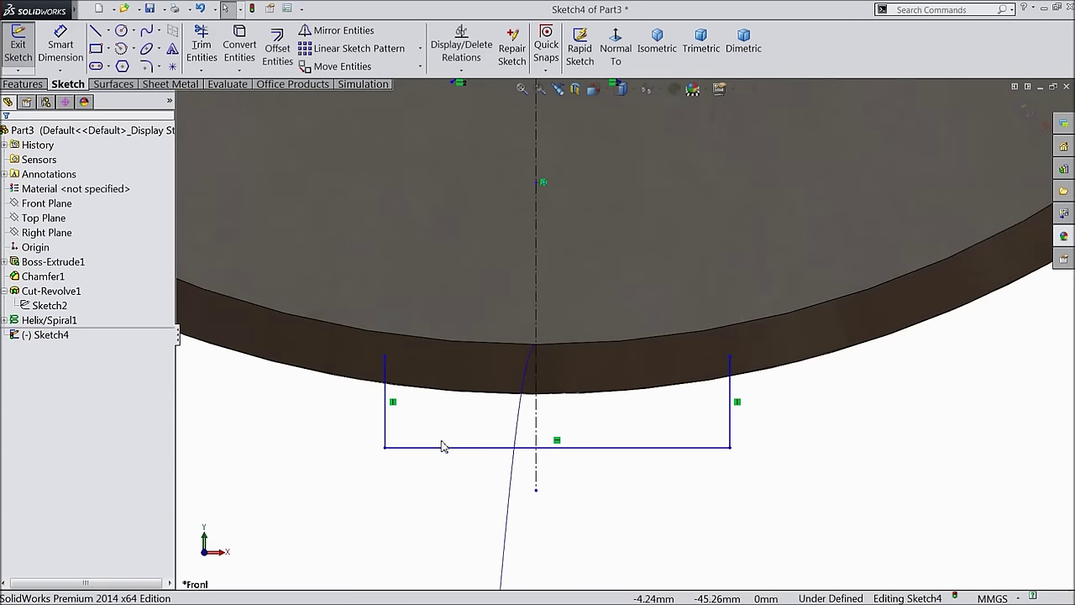
- Make the two vertical sides symmetric about the centerline
{"action": "left_click", "coordinate": [386, 434]}
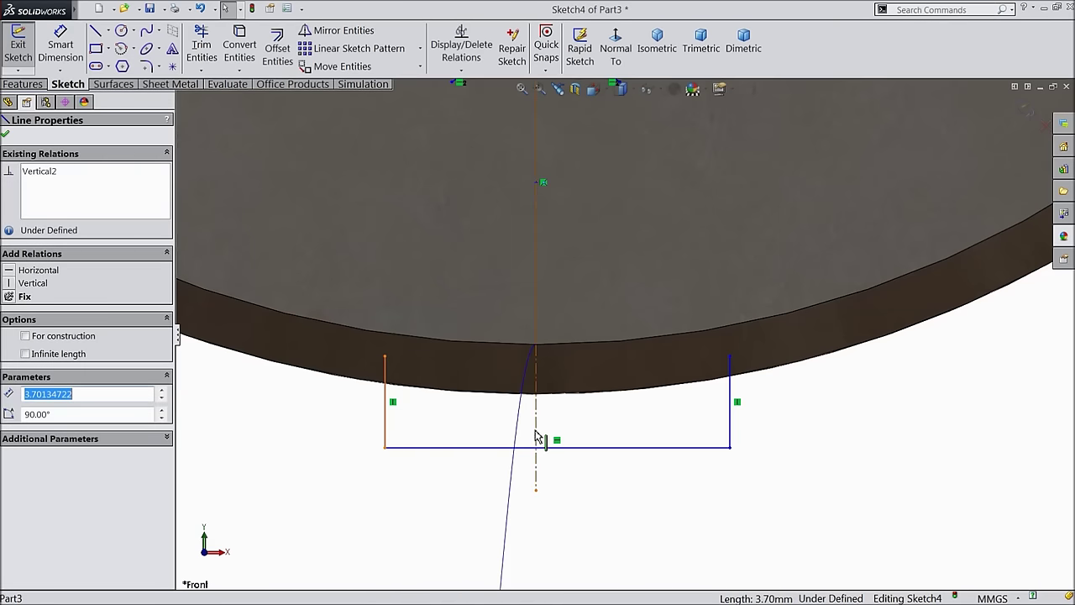
{"action": "left_click", "coordinate": [536, 439], "text": "ctrl"}
{"action": "left_click", "coordinate": [731, 422], "text": "ctrl"}
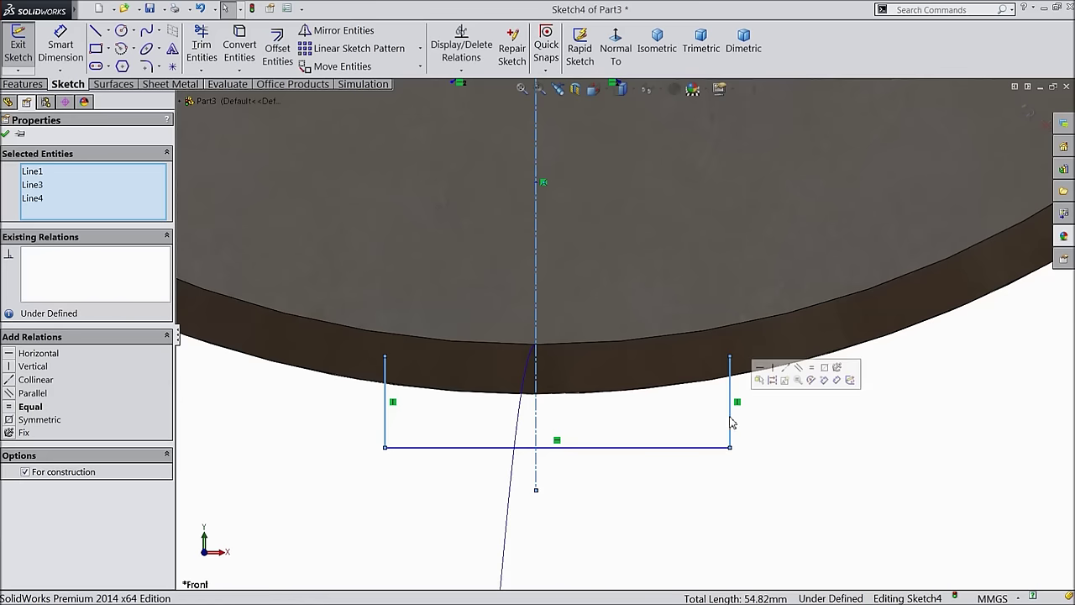
{"action": "left_click", "coordinate": [826, 369]}
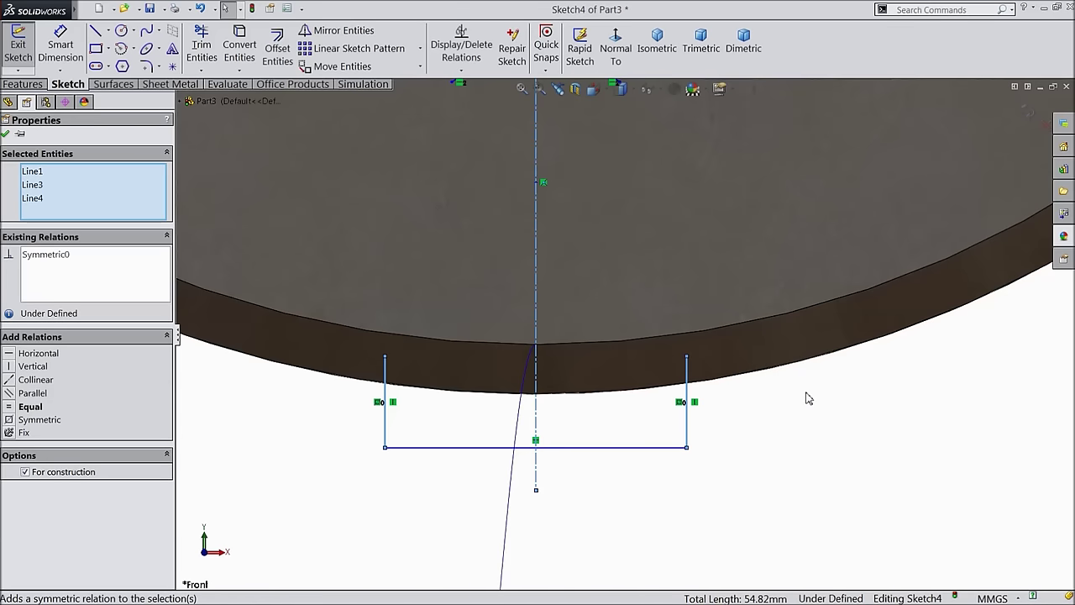
{"action": "scroll", "coordinate": [643, 357], "scroll_direction": "up", "scroll_amount": 3}
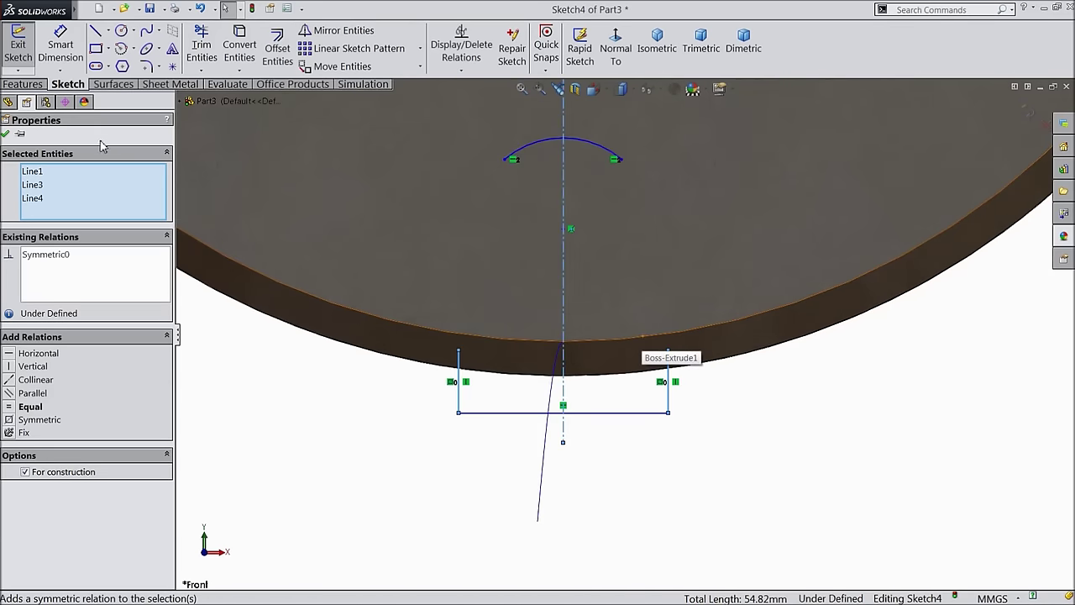
{"action": "key", "text": "Escape"}
{"action": "left_click", "coordinate": [134, 50]}
{"action": "left_click", "coordinate": [158, 100]}
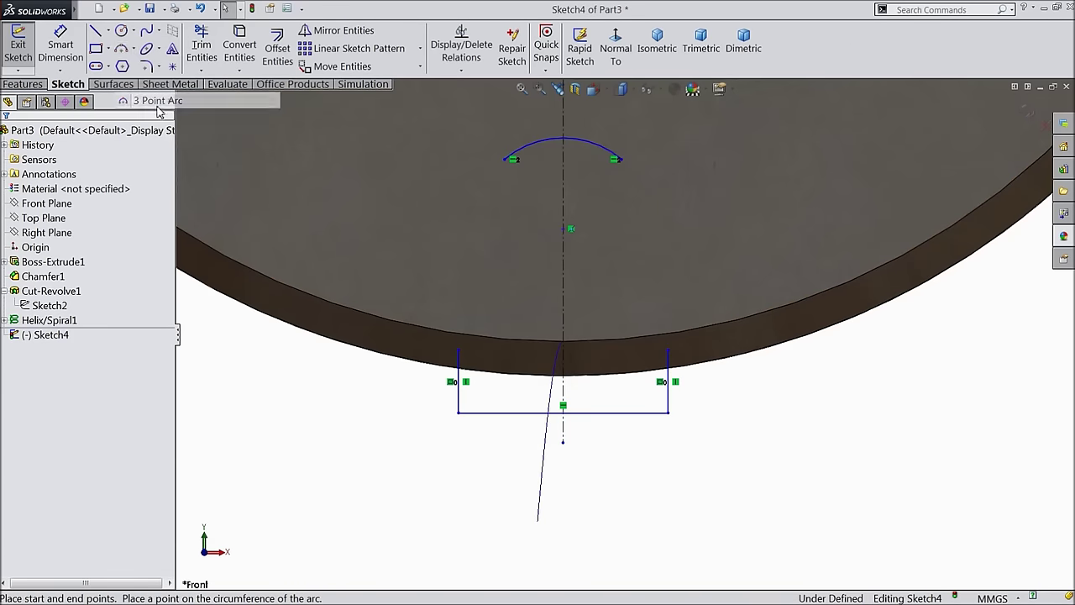
- Draw a 3-point arc curved left side and mirror it about the centerline
{"action": "left_click", "coordinate": [511, 161]}
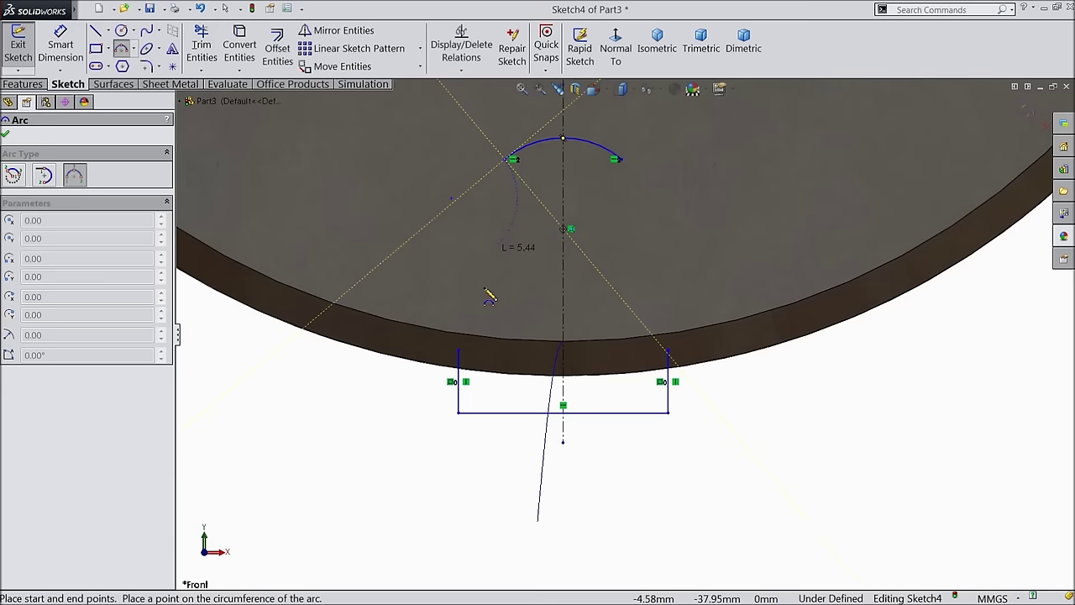
{"action": "left_click", "coordinate": [459, 350]}
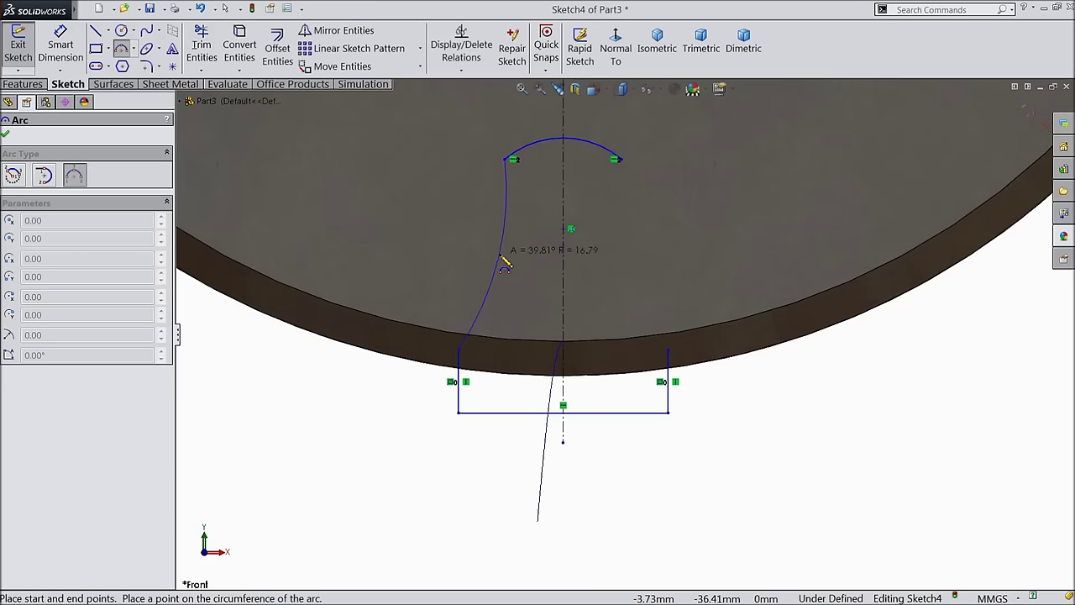
{"action": "left_click", "coordinate": [490, 257]}
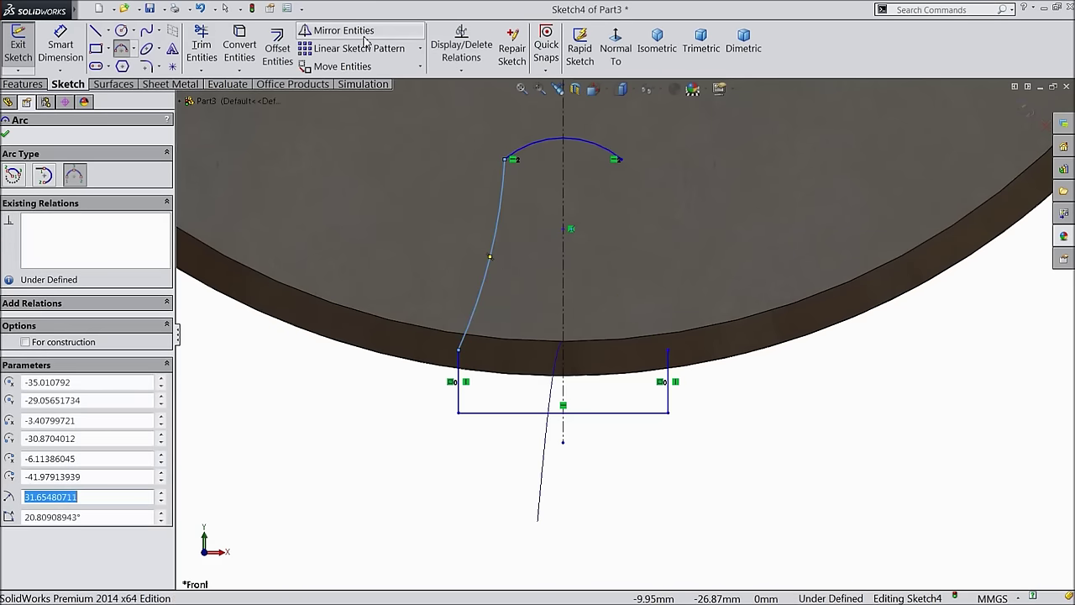
{"action": "left_click", "coordinate": [336, 31]}
{"action": "left_click", "coordinate": [107, 314]}
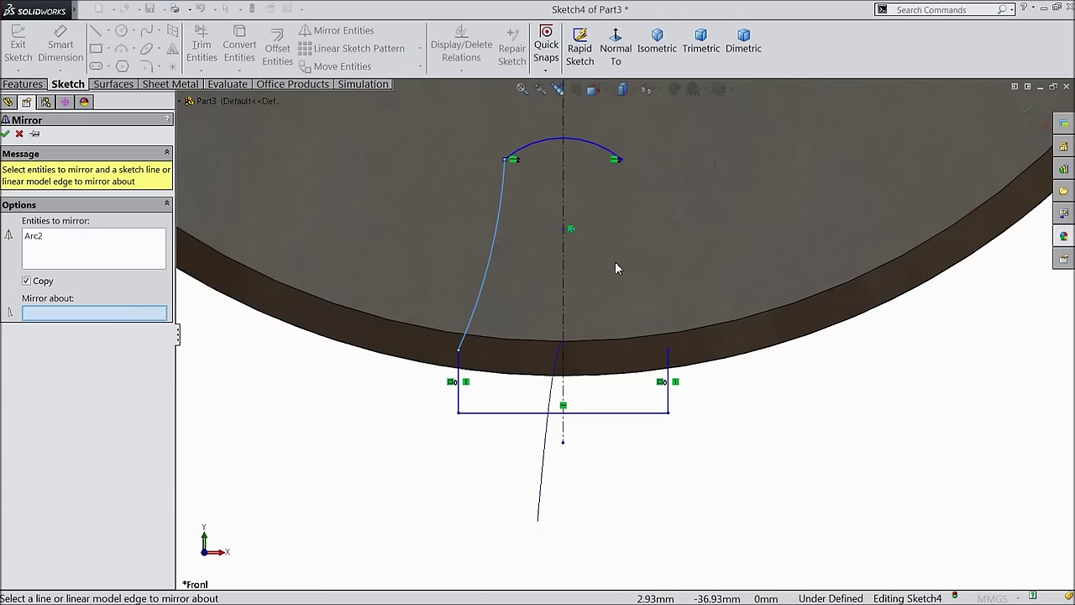
{"action": "left_click", "coordinate": [566, 251]}
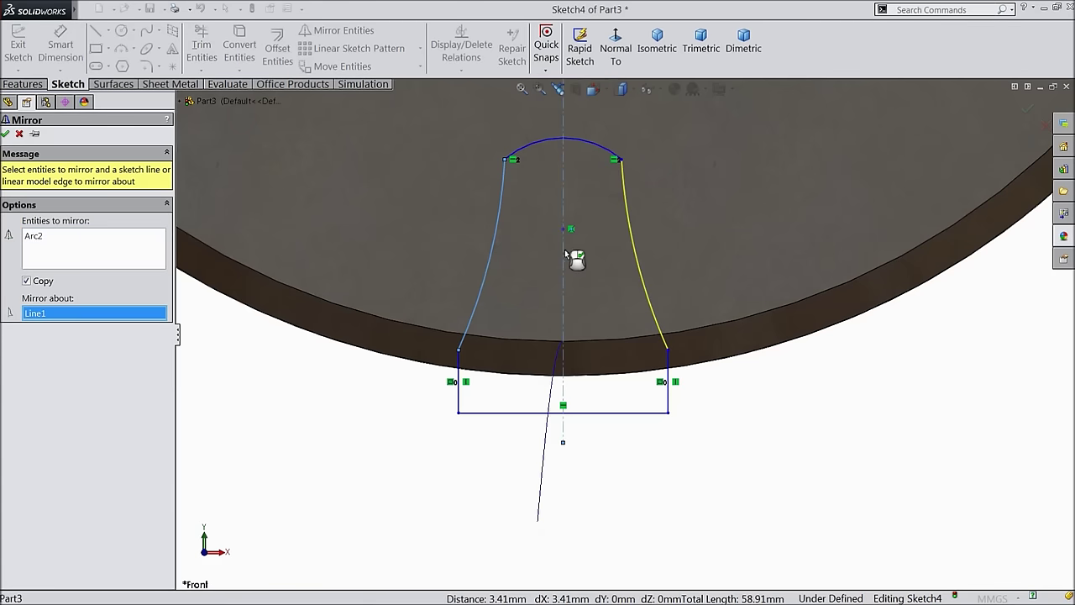
{"action": "left_click", "coordinate": [5, 135]}
{"action": "scroll", "coordinate": [588, 235], "scroll_direction": "up", "scroll_amount": 4}
{"action": "scroll", "coordinate": [591, 225], "scroll_direction": "up", "scroll_amount": 4}
{"action": "scroll", "coordinate": [636, 206], "scroll_direction": "down", "scroll_amount": 3}
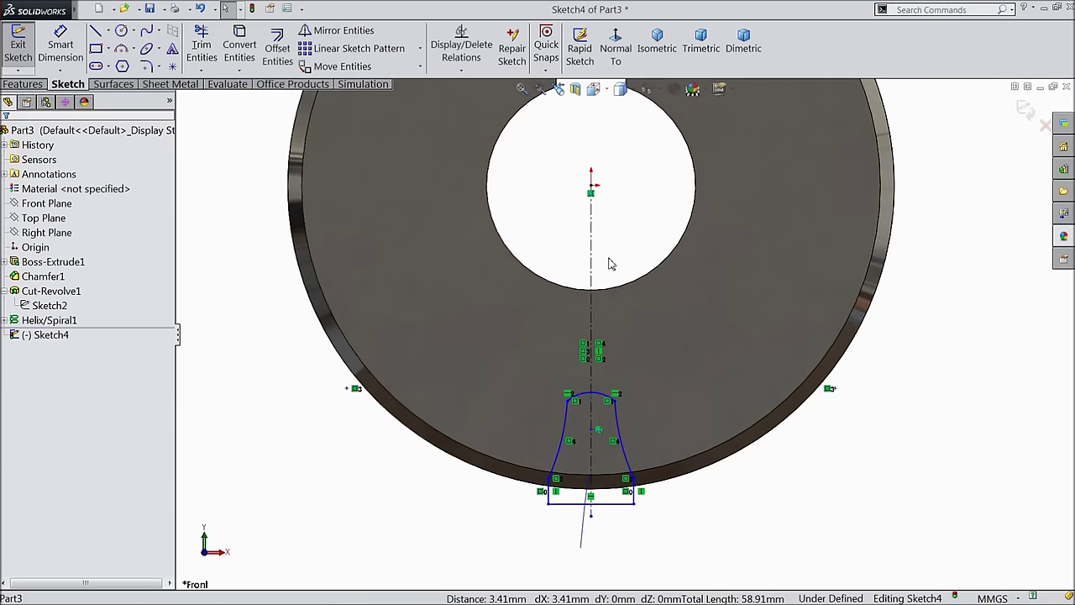
- Dimension the profile 39.13 mm vertically below the origin
{"action": "right_click_drag", "start_coordinate": [611, 264], "coordinate": [599, 231]}
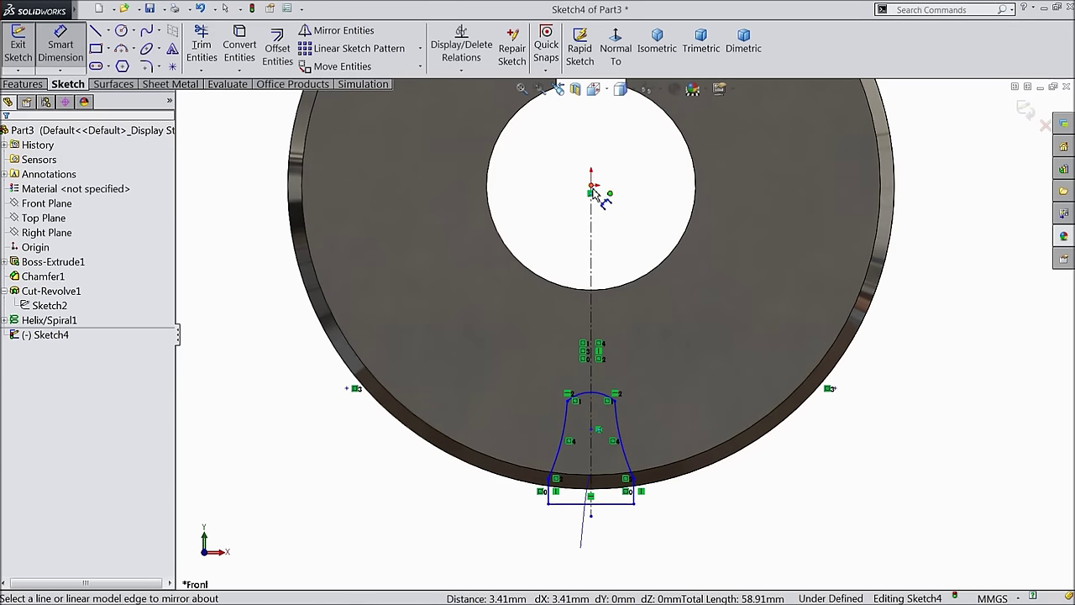
{"action": "left_click", "coordinate": [592, 192]}
{"action": "left_click", "coordinate": [593, 431]}
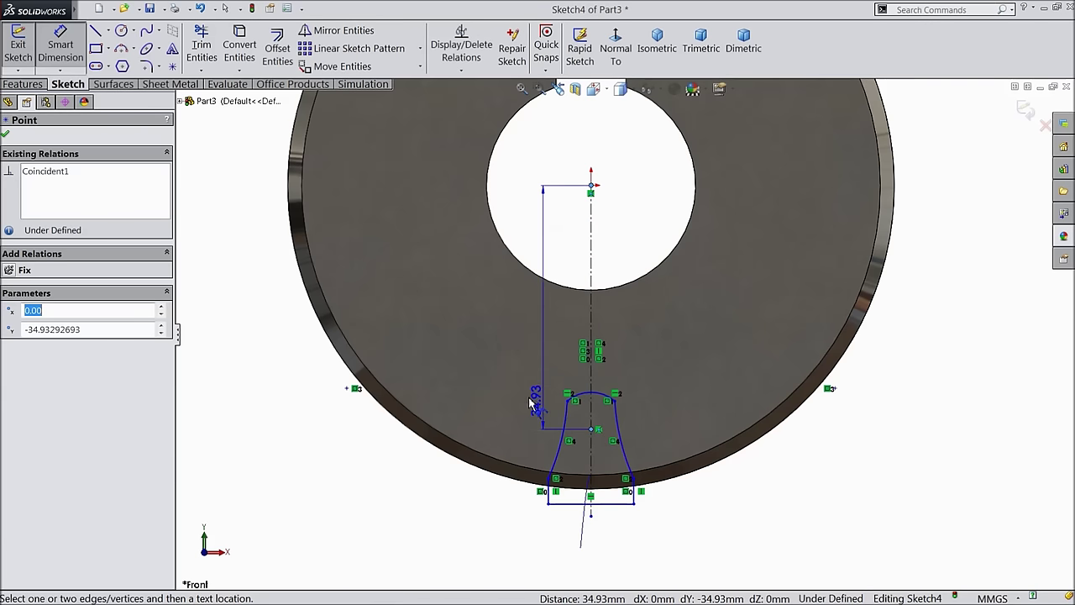
{"action": "left_click", "coordinate": [265, 336]}
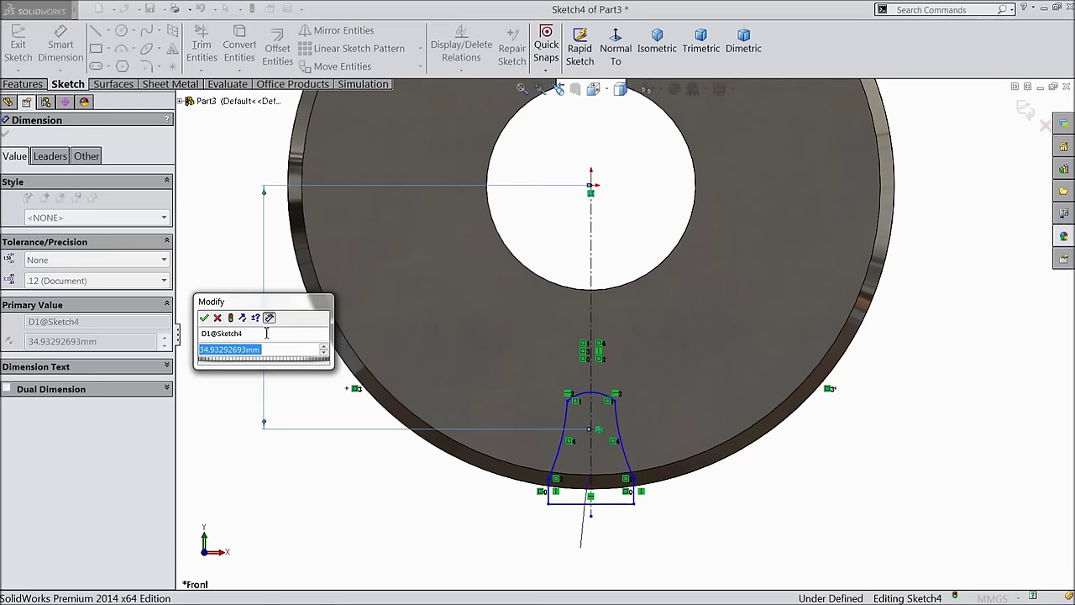
{"action": "type", "text": "39.13"}
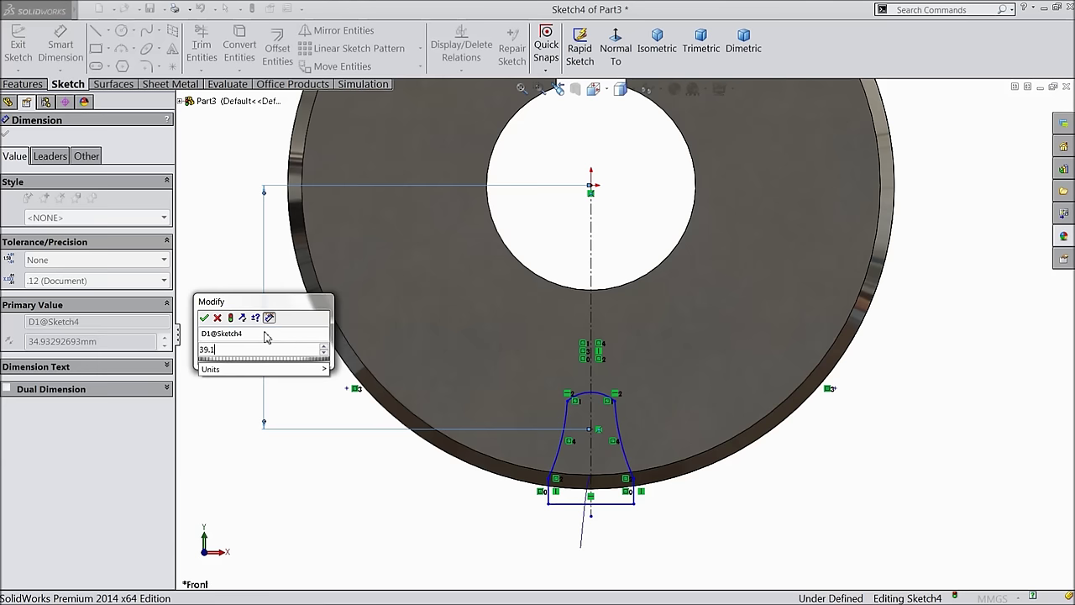
{"action": "left_click", "coordinate": [204, 317]}
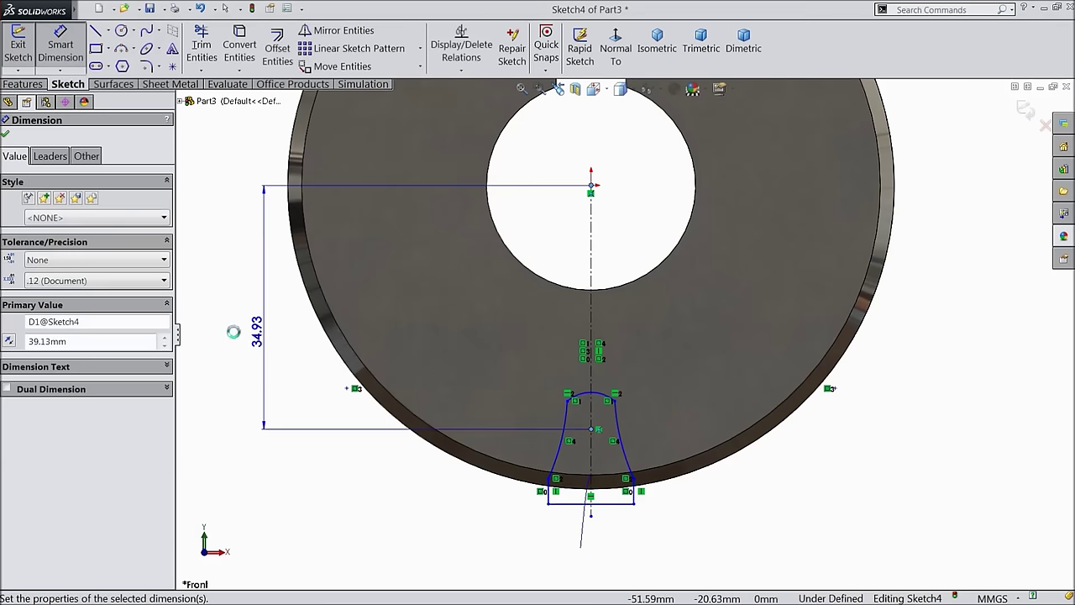
{"action": "scroll", "coordinate": [604, 408], "scroll_direction": "down", "scroll_amount": 5}
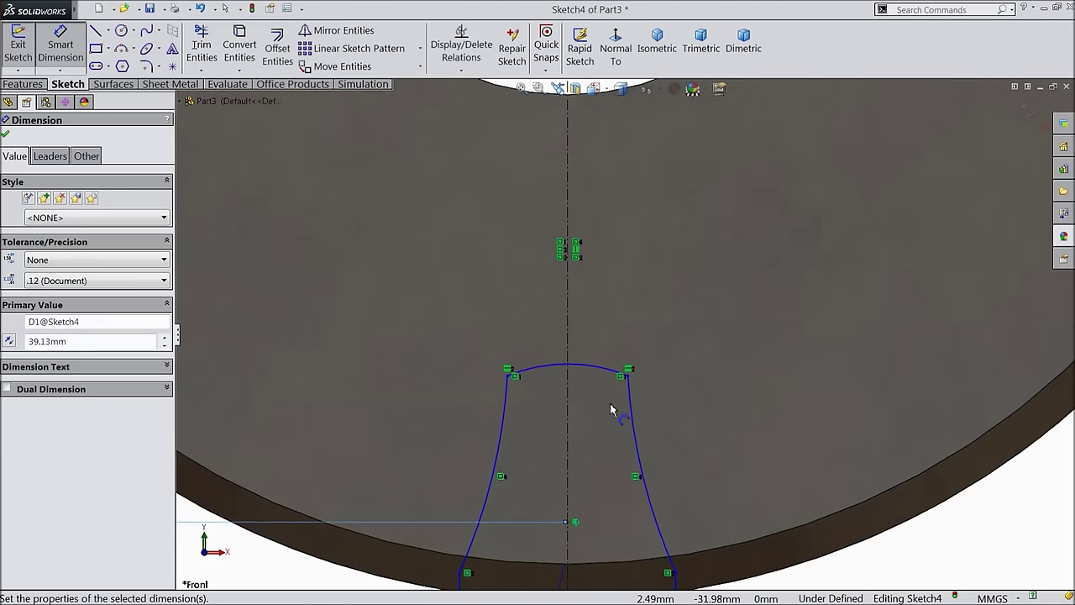
- Give the top arc a radius of 1.8 mm
{"action": "left_click", "coordinate": [543, 367]}
{"action": "left_click", "coordinate": [508, 290]}
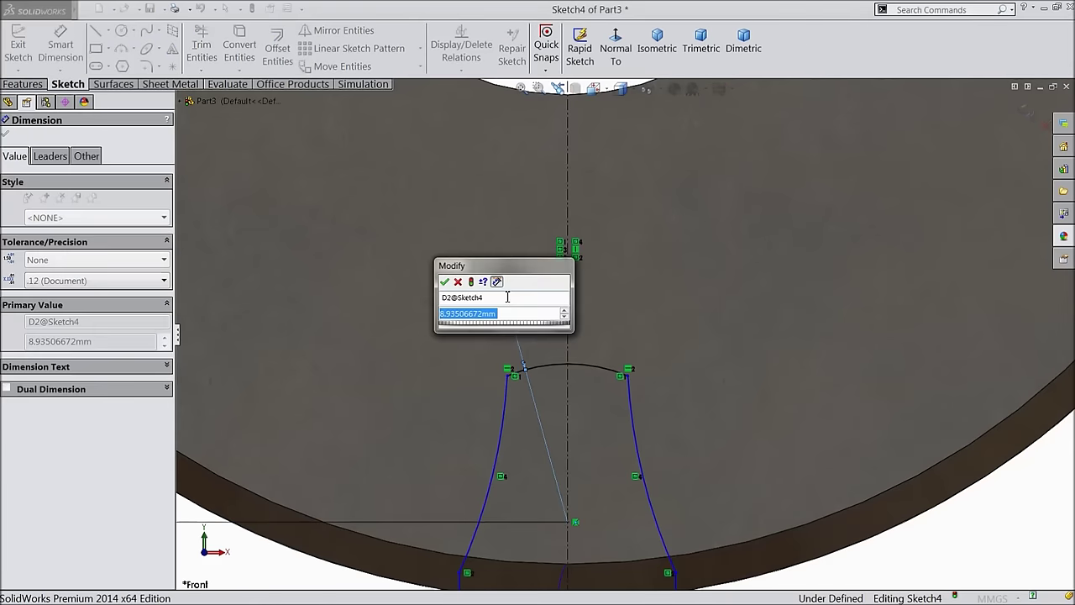
{"action": "type", "text": "1.8"}
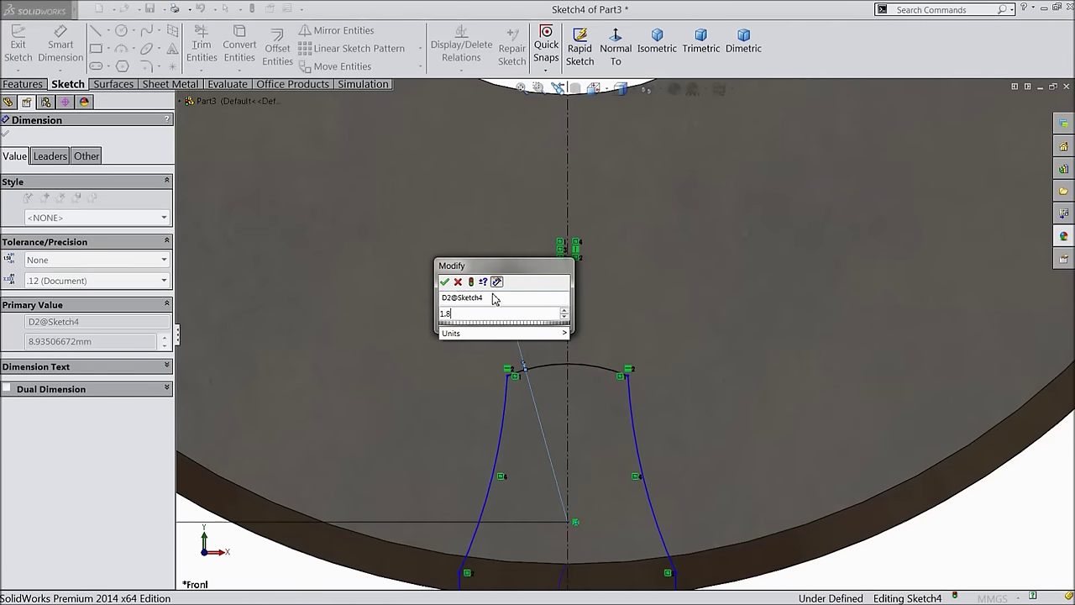
{"action": "left_click", "coordinate": [445, 282]}
{"action": "scroll", "coordinate": [516, 375], "scroll_direction": "up", "scroll_amount": 5}
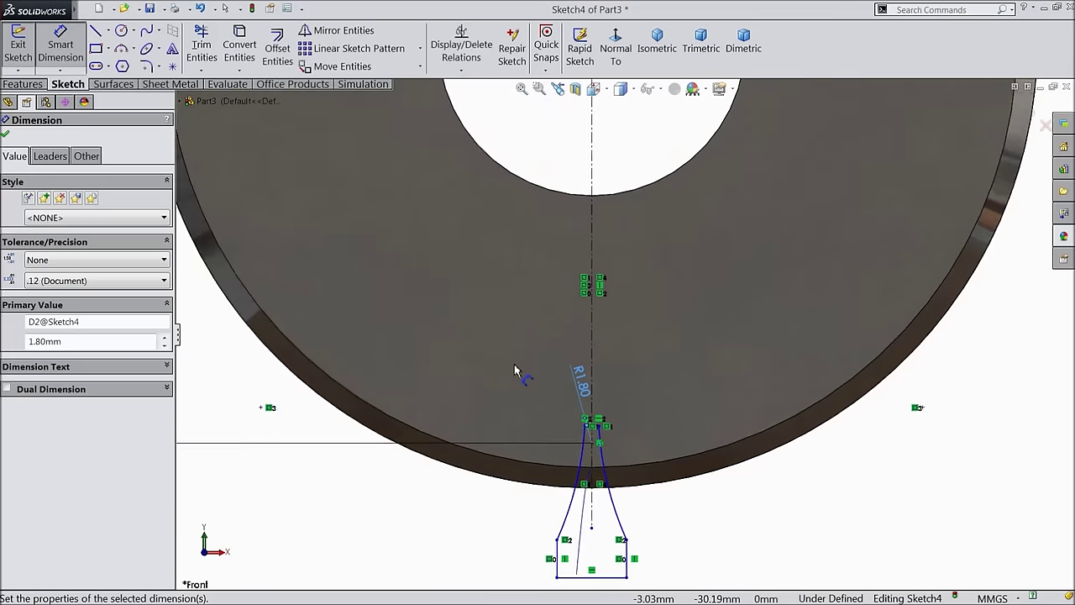
{"action": "scroll", "coordinate": [613, 494], "scroll_direction": "down", "scroll_amount": 3}
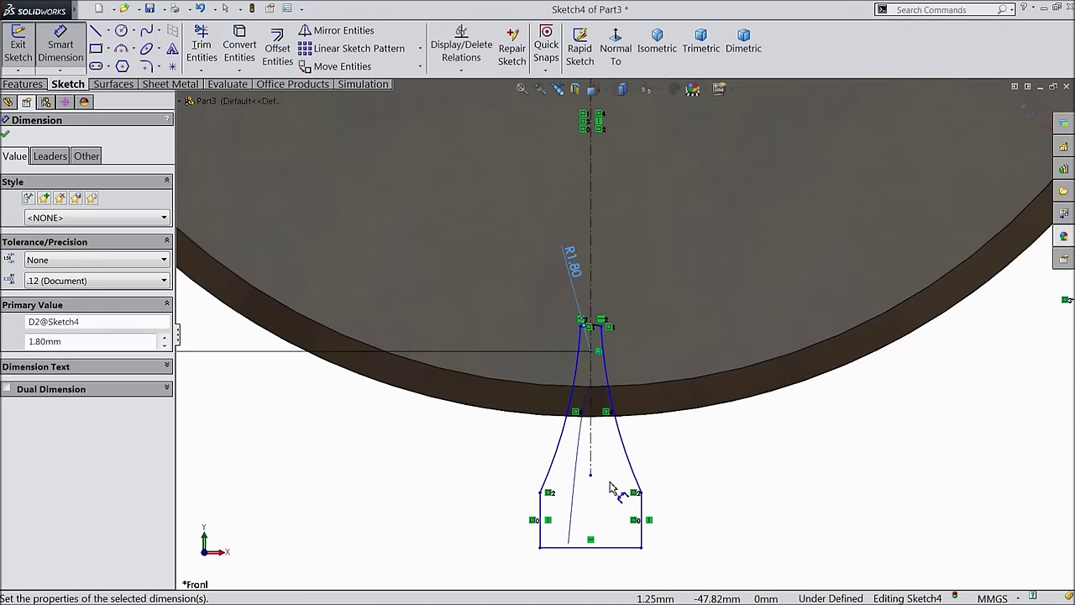
{"action": "scroll", "coordinate": [609, 504], "scroll_direction": "down", "scroll_amount": 1}
{"action": "left_click", "coordinate": [5, 136]}
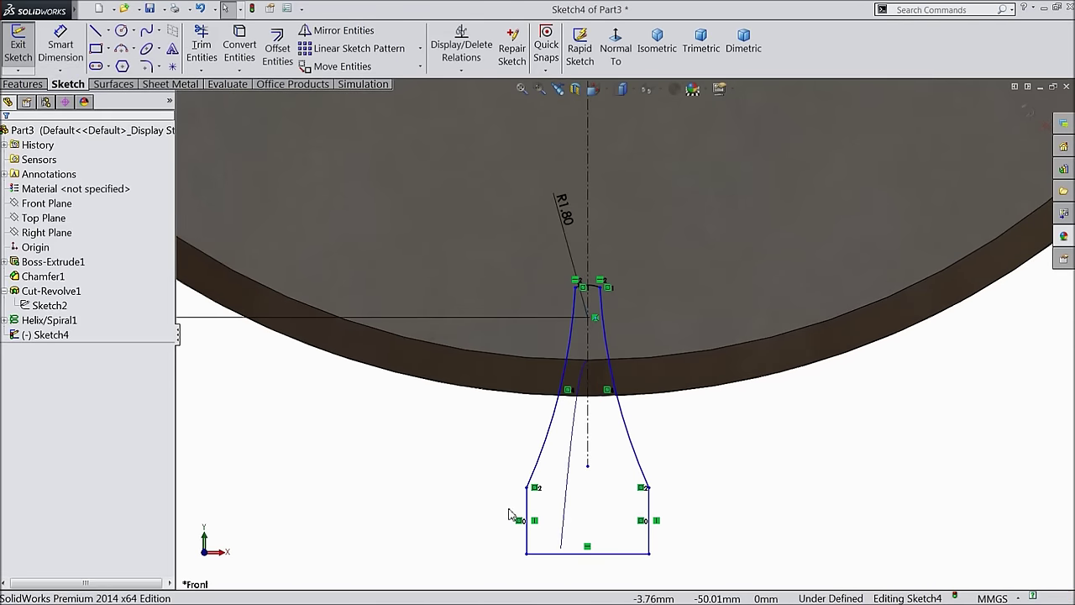
- Drag the rectangle's corner points upward to shorten the vertical sides
{"action": "left_click_drag", "start_coordinate": [528, 489], "coordinate": [533, 385]}
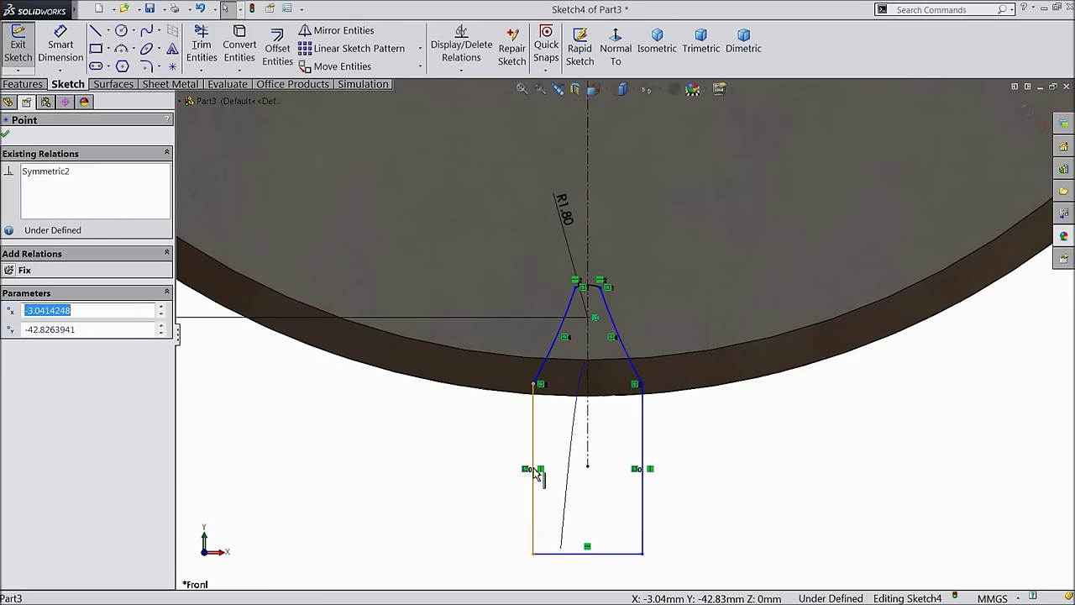
{"action": "left_click_drag", "start_coordinate": [532, 562], "coordinate": [535, 413]}
{"action": "key", "text": "d"}
{"action": "scroll", "coordinate": [610, 412], "scroll_direction": "down", "scroll_amount": 3}
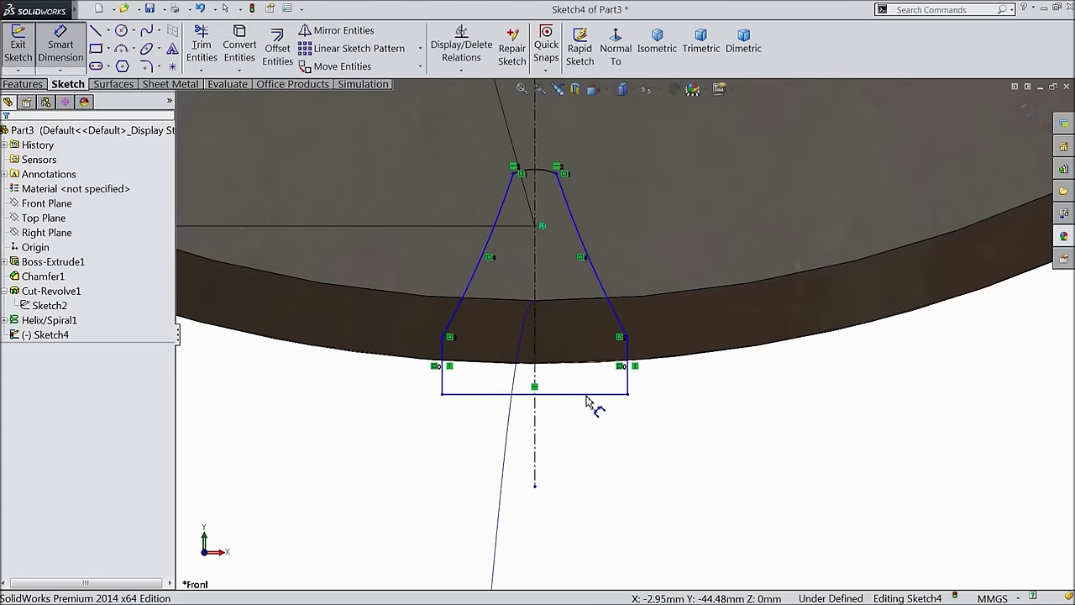
{"action": "left_click", "coordinate": [563, 394]}
- Dimension the bottom line width to 6.9 mm and the right curved side radius to 18 mm
{"action": "left_click", "coordinate": [562, 420]}
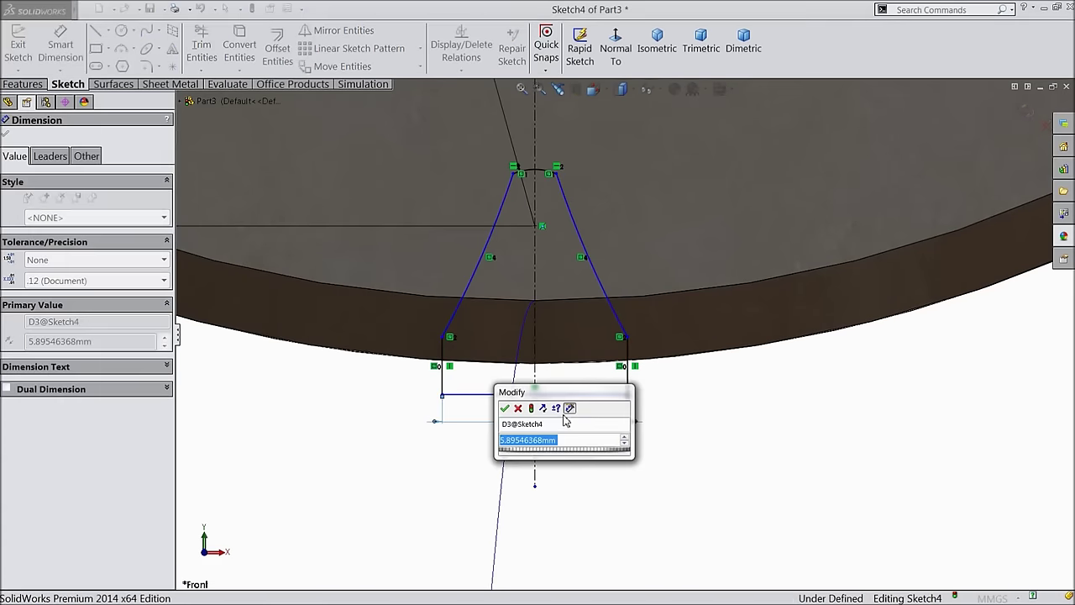
{"action": "type", "text": "6.9"}
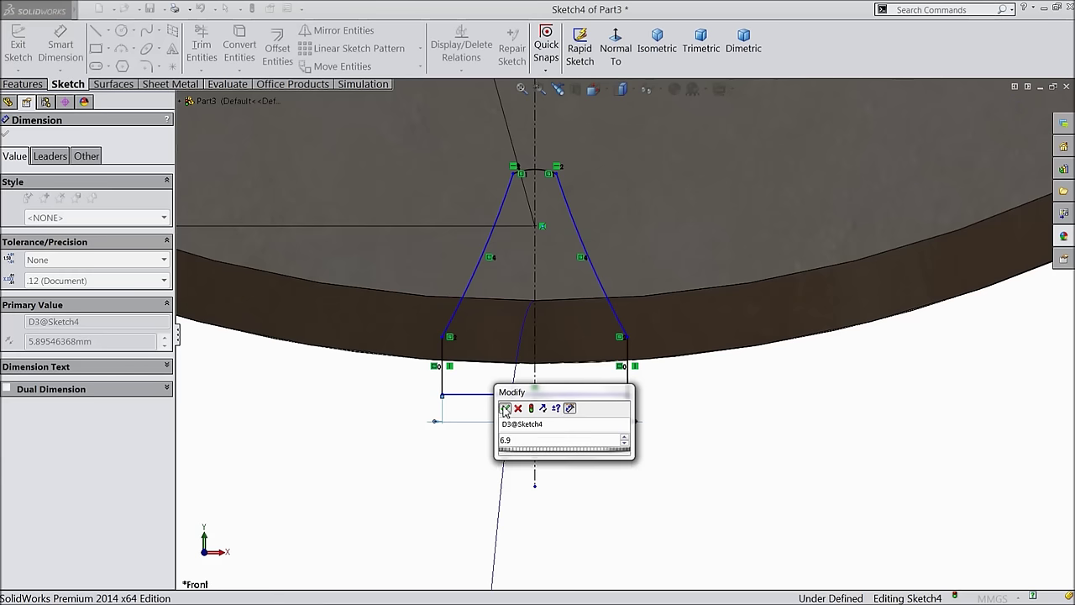
{"action": "key", "text": "Return"}
{"action": "left_click", "coordinate": [603, 274]}
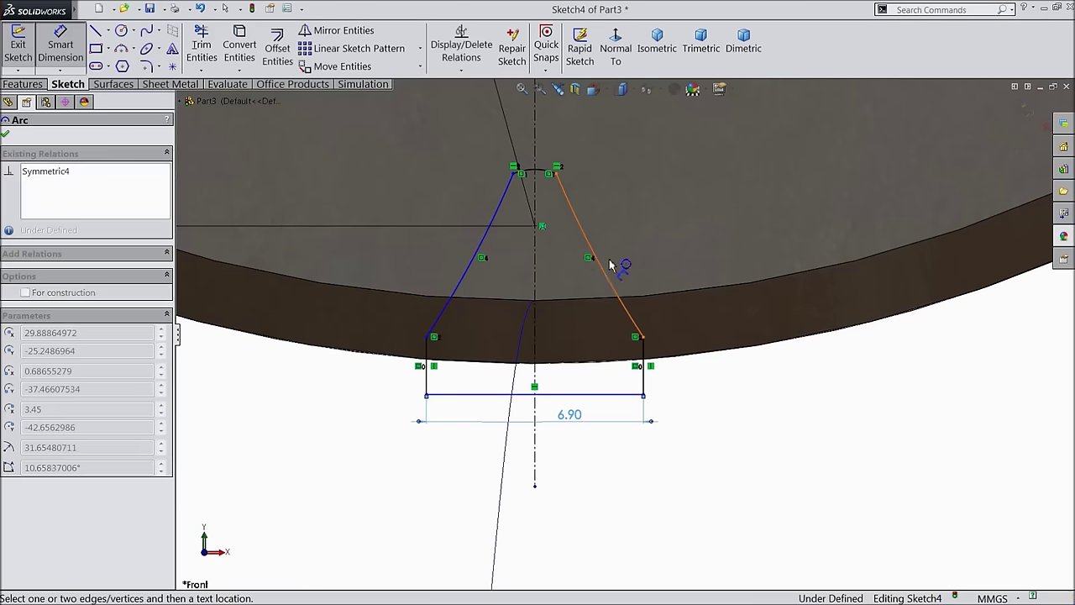
{"action": "left_click", "coordinate": [631, 228]}
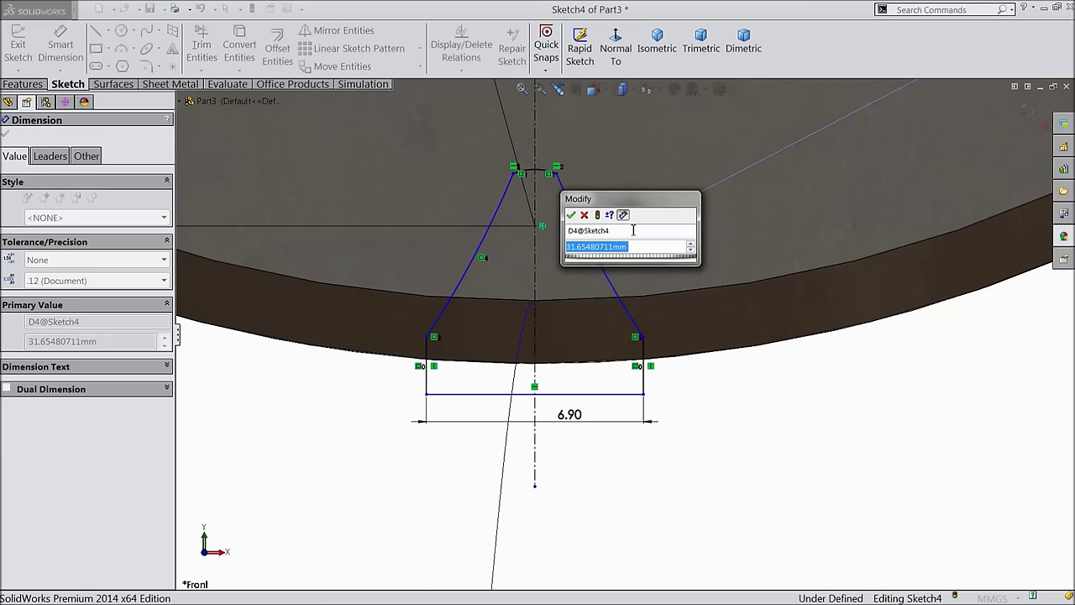
{"action": "type", "text": "18"}
{"action": "left_click", "coordinate": [572, 216]}
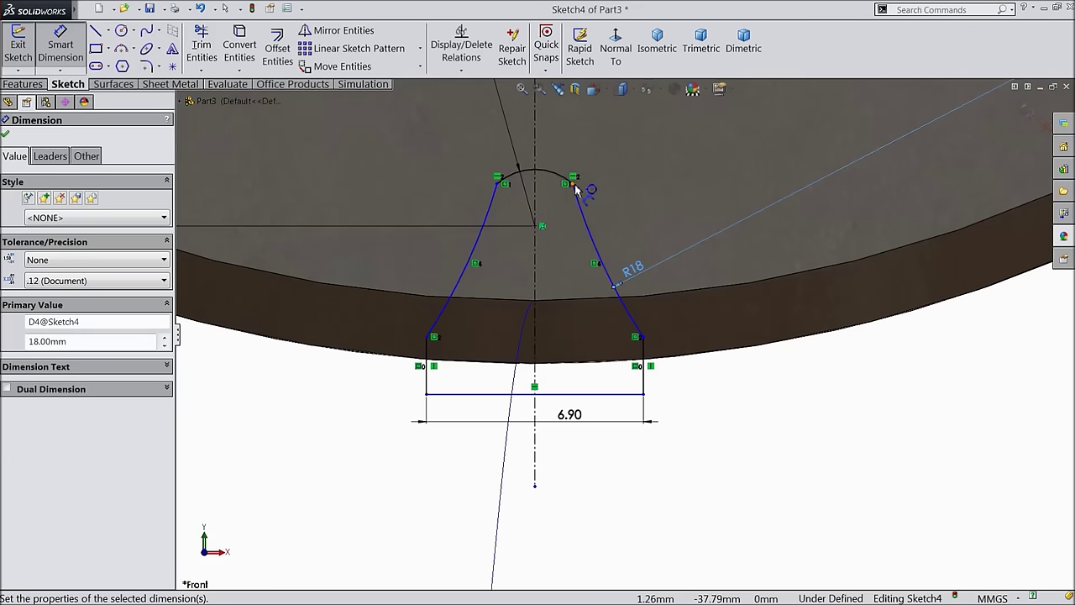
- Add a 4.65 mm height dimension and a 1.34 mm vertical dimension at the top arc
{"action": "left_click", "coordinate": [644, 337]}
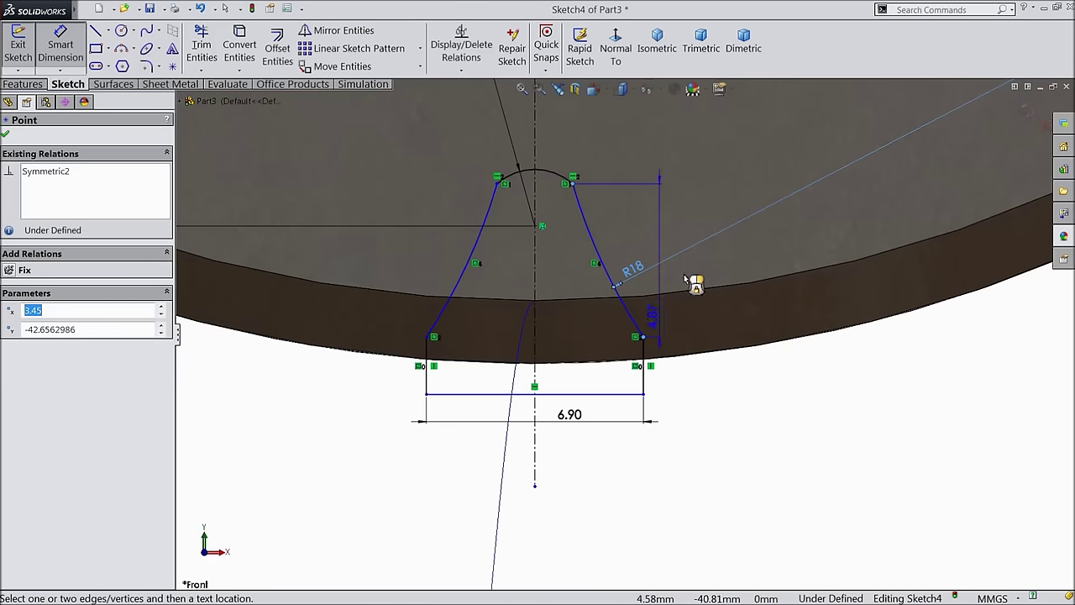
{"action": "left_click", "coordinate": [728, 254]}
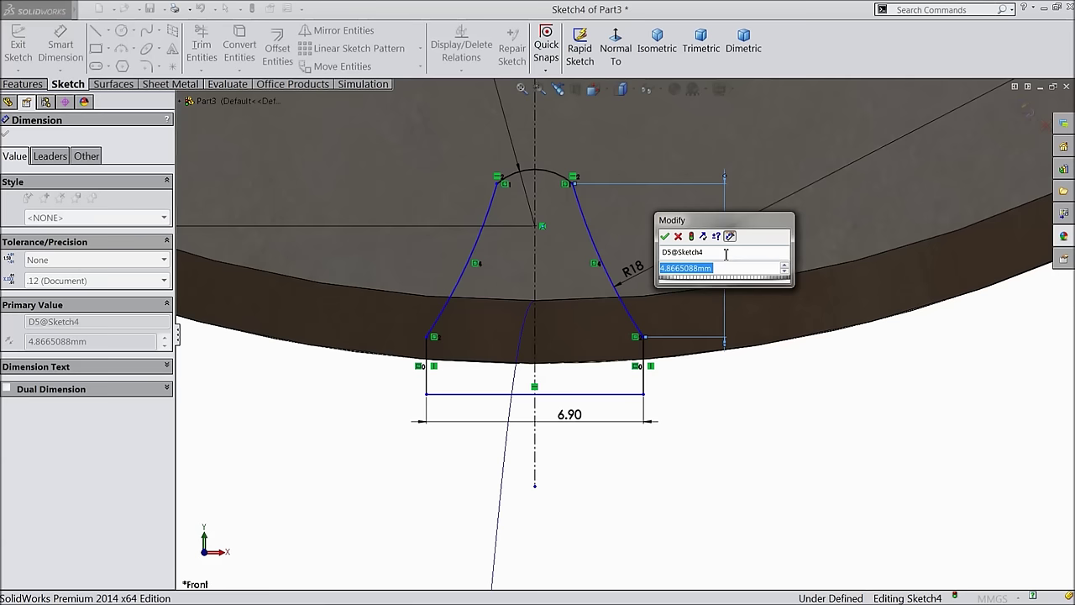
{"action": "type", "text": "4."}
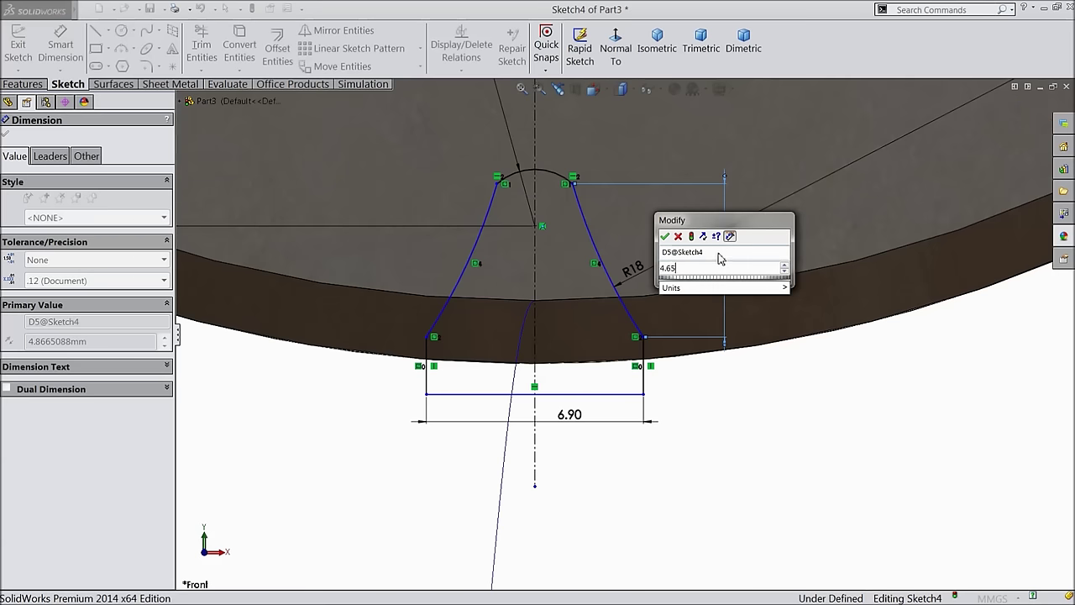
{"action": "type", "text": "65"}
{"action": "key", "text": "Return"}
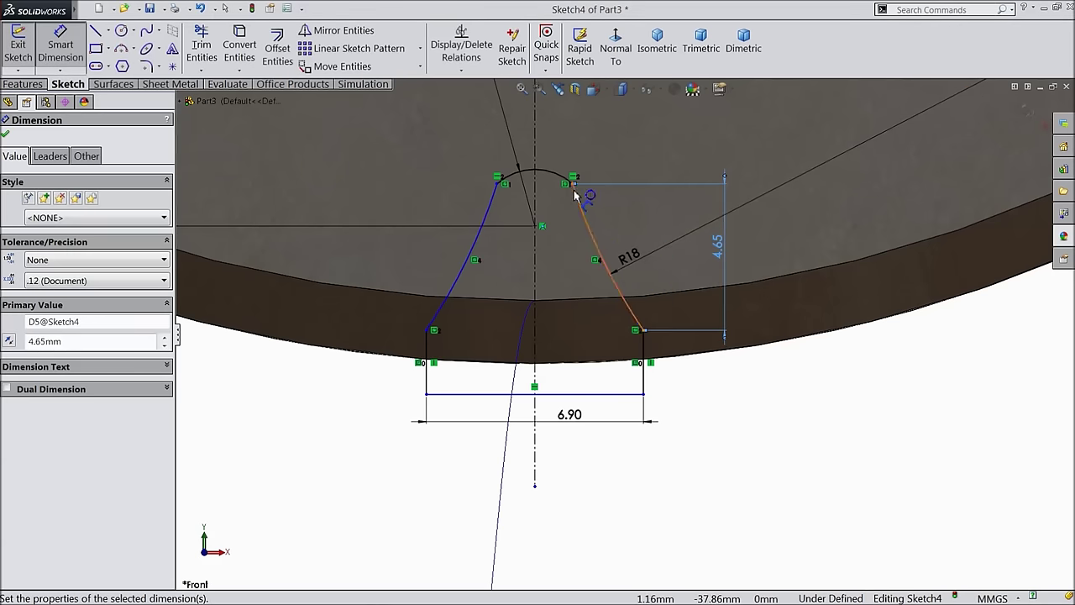
{"action": "left_click", "coordinate": [572, 185]}
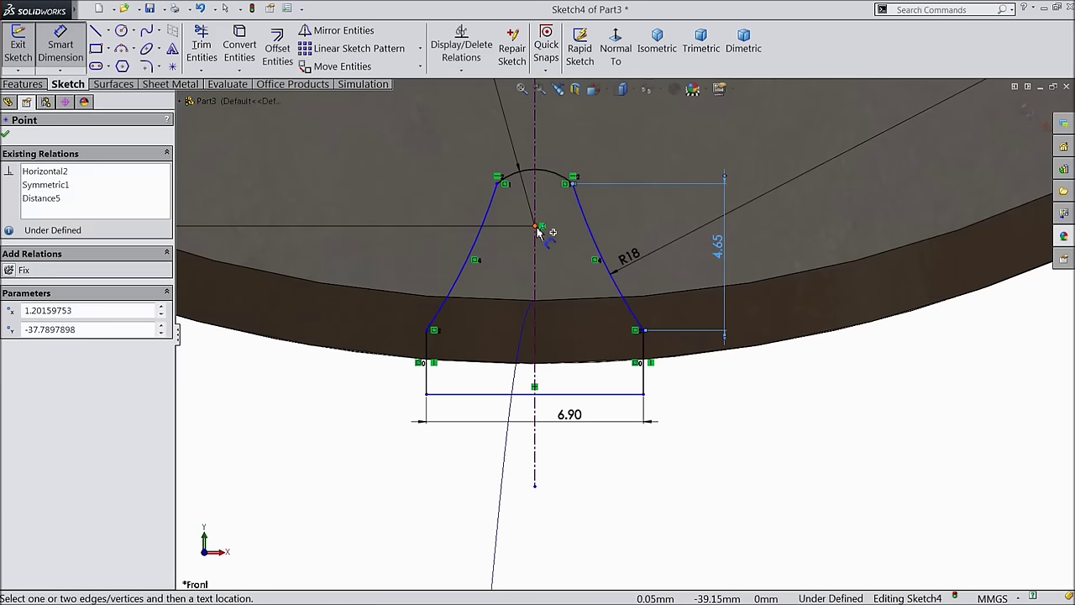
{"action": "left_click", "coordinate": [542, 225]}
{"action": "left_click", "coordinate": [426, 211]}
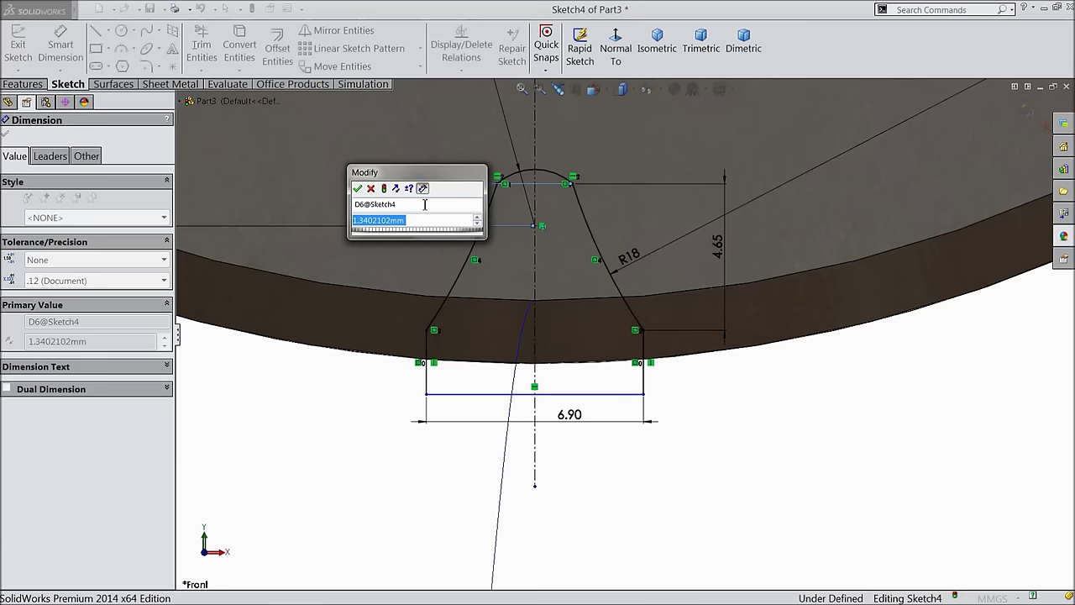
{"action": "left_click", "coordinate": [357, 189]}
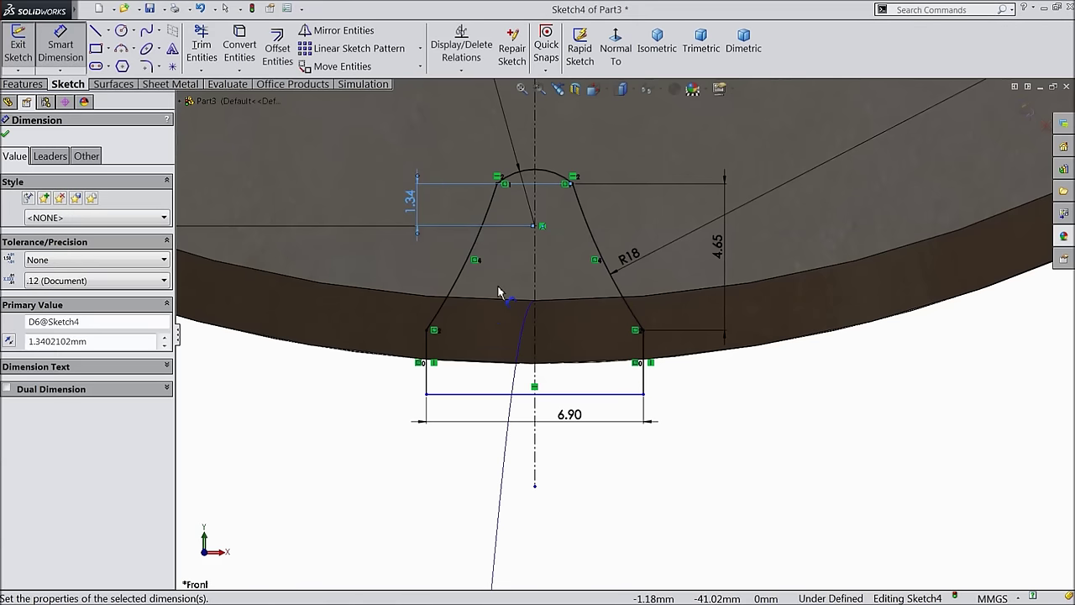
- Attempt a dimension from the lower-left corner point and dismiss the resulting error
{"action": "scroll", "coordinate": [573, 304], "scroll_direction": "up", "scroll_amount": 1}
{"action": "scroll", "coordinate": [544, 296], "scroll_direction": "up", "scroll_amount": 2}
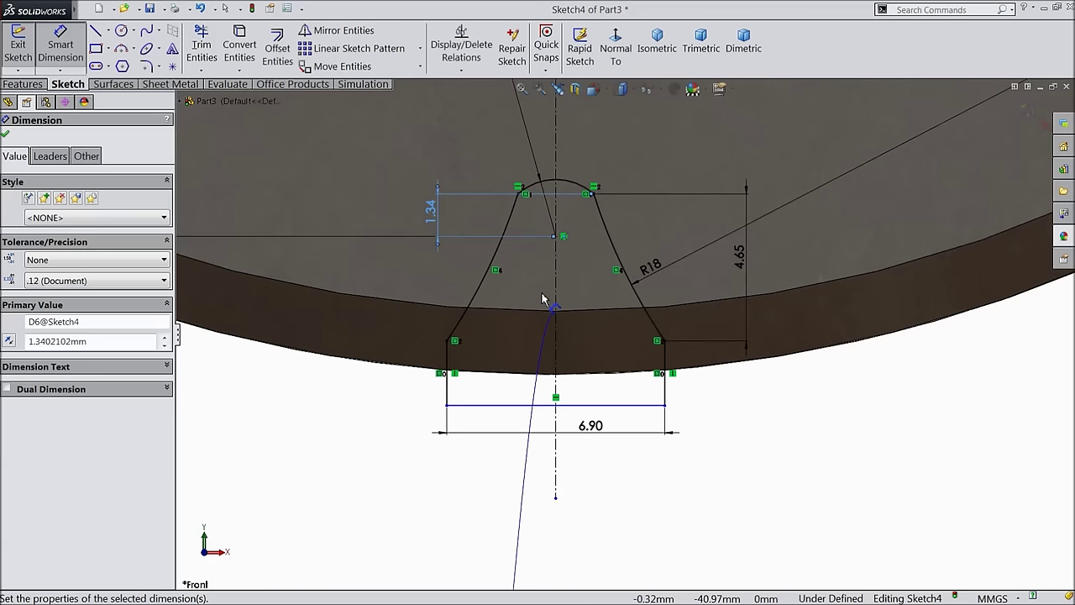
{"action": "scroll", "coordinate": [522, 322], "scroll_direction": "down", "scroll_amount": 2}
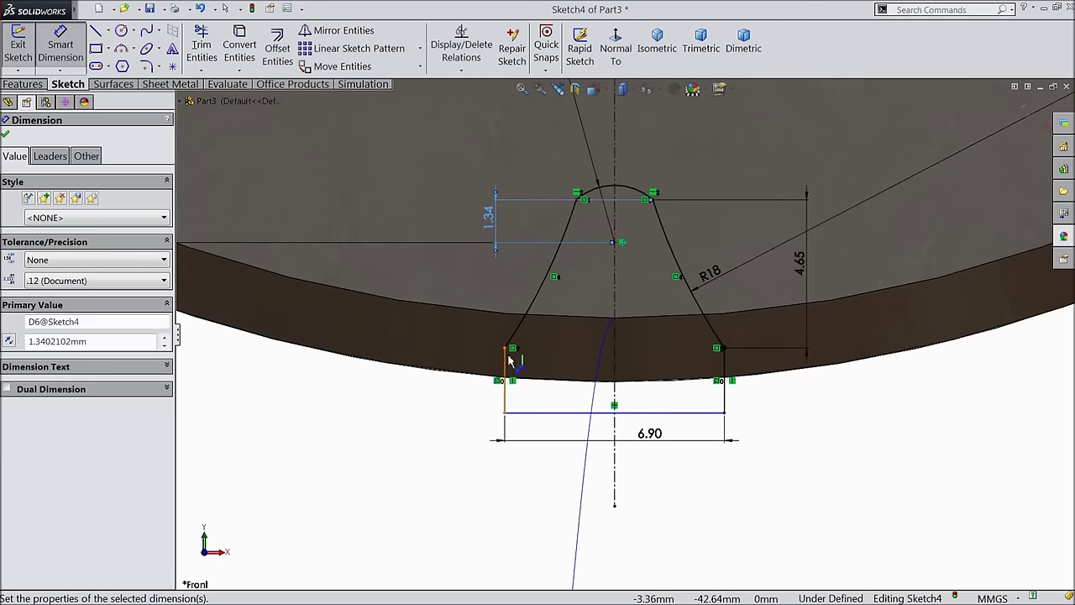
{"action": "left_click", "coordinate": [507, 354]}
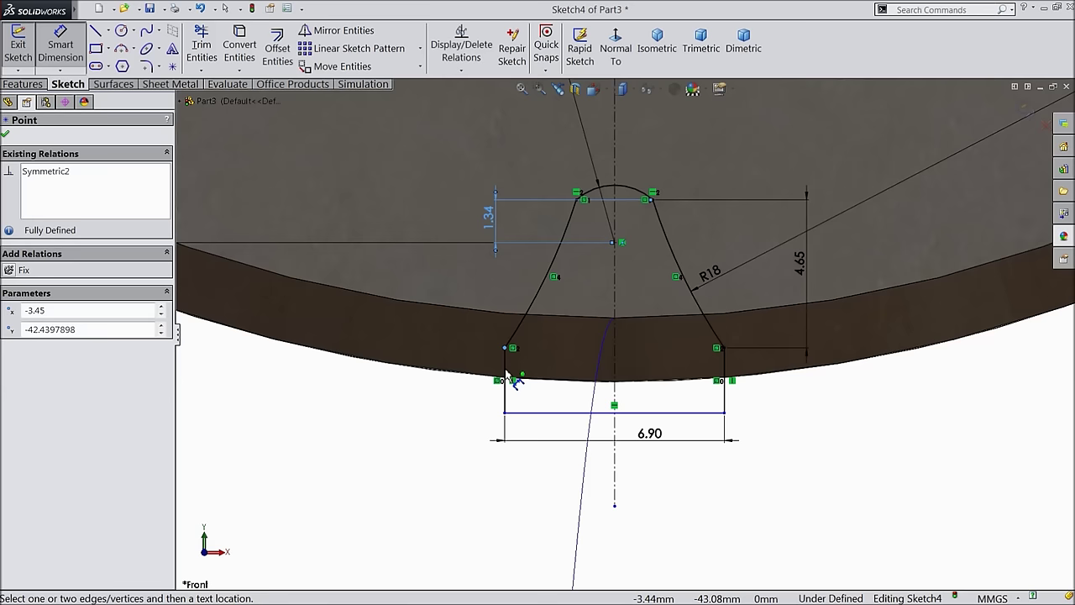
{"action": "left_click", "coordinate": [464, 383]}
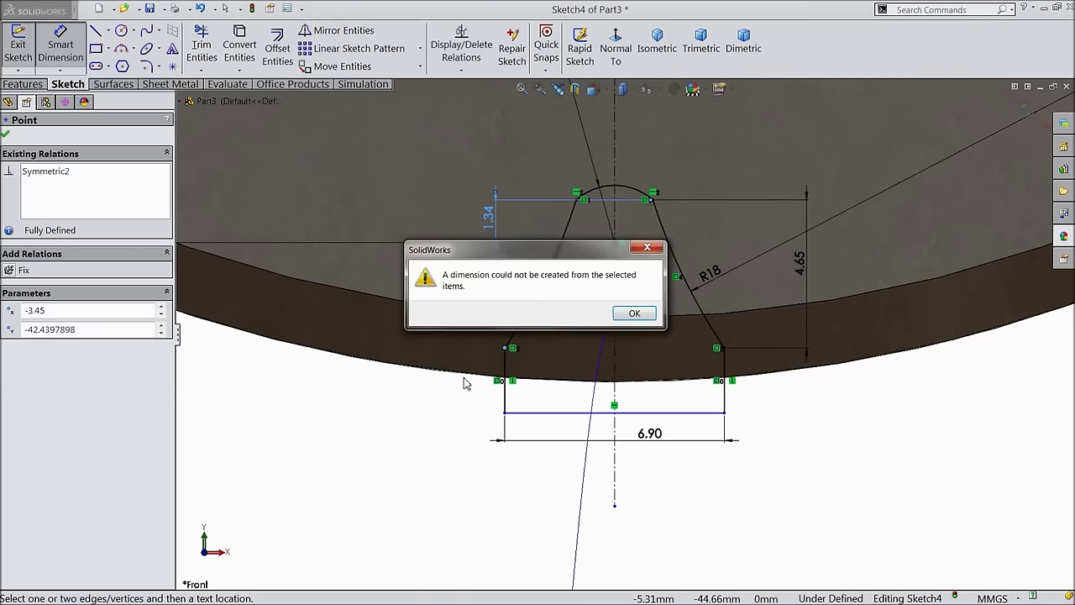
{"action": "left_click", "coordinate": [621, 316]}
{"action": "scroll", "coordinate": [554, 335], "scroll_direction": "up", "scroll_amount": 8}
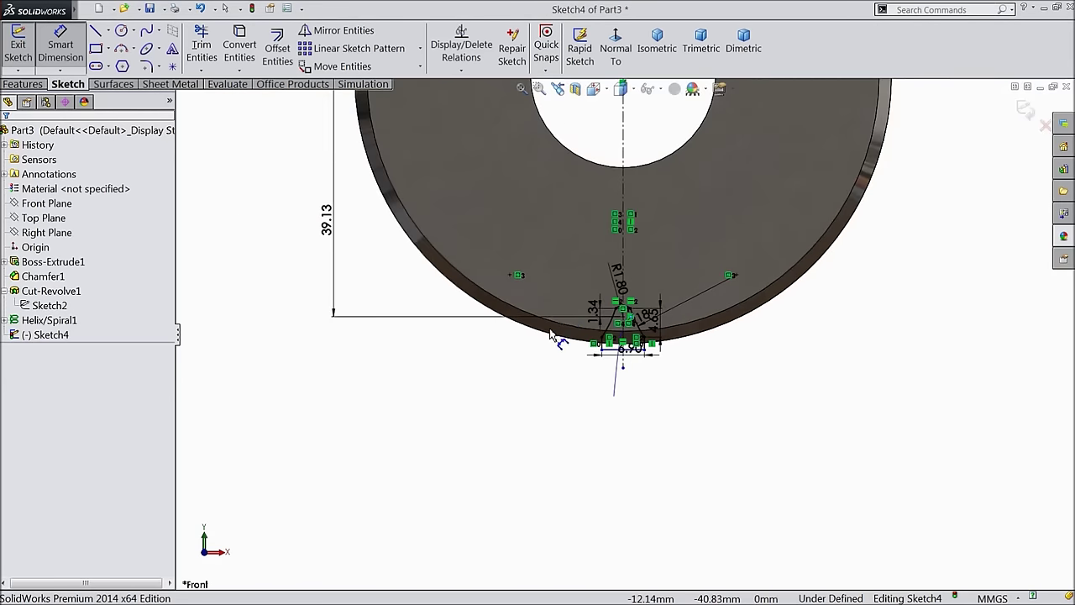
{"action": "scroll", "coordinate": [546, 338], "scroll_direction": "up", "scroll_amount": 5}
- Exit the tooth sketch, then start and cancel a Revolved Cut
{"action": "middle_click_drag", "start_coordinate": [533, 343], "coordinate": [518, 364]}
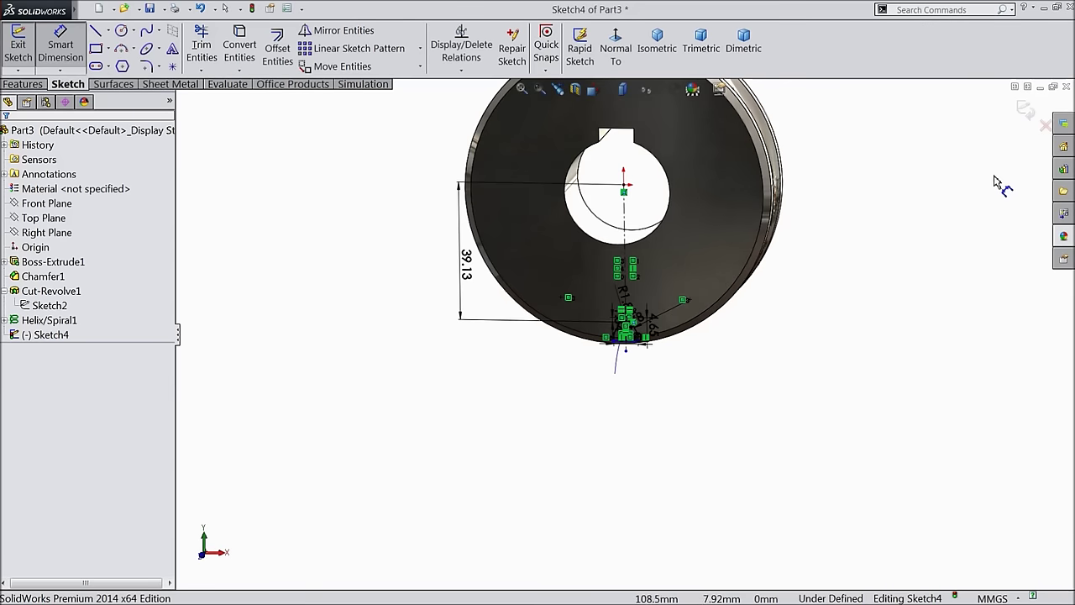
{"action": "left_click", "coordinate": [1025, 109]}
{"action": "mouse_move", "coordinate": [742, 343]}
{"action": "middle_mouse_down"}
{"action": "mouse_move", "coordinate": [686, 355]}
{"action": "mouse_move", "coordinate": [701, 331]}
{"action": "mouse_move", "coordinate": [684, 272]}
{"action": "middle_mouse_up"}
{"action": "scroll", "coordinate": [694, 281], "scroll_direction": "down", "scroll_amount": 6}
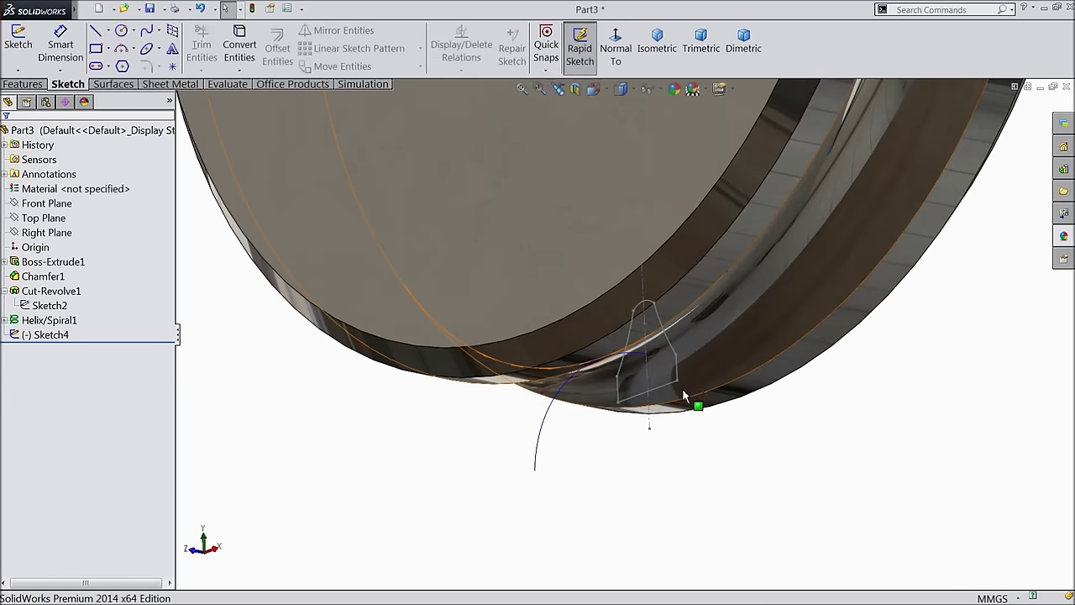
{"action": "left_click", "coordinate": [33, 85]}
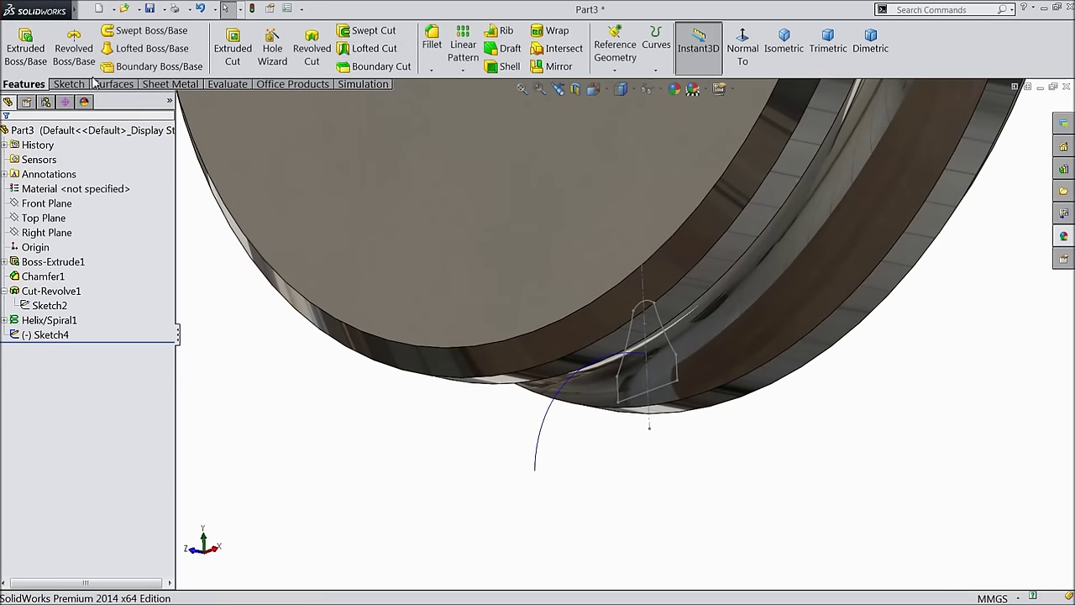
{"action": "left_click", "coordinate": [312, 53]}
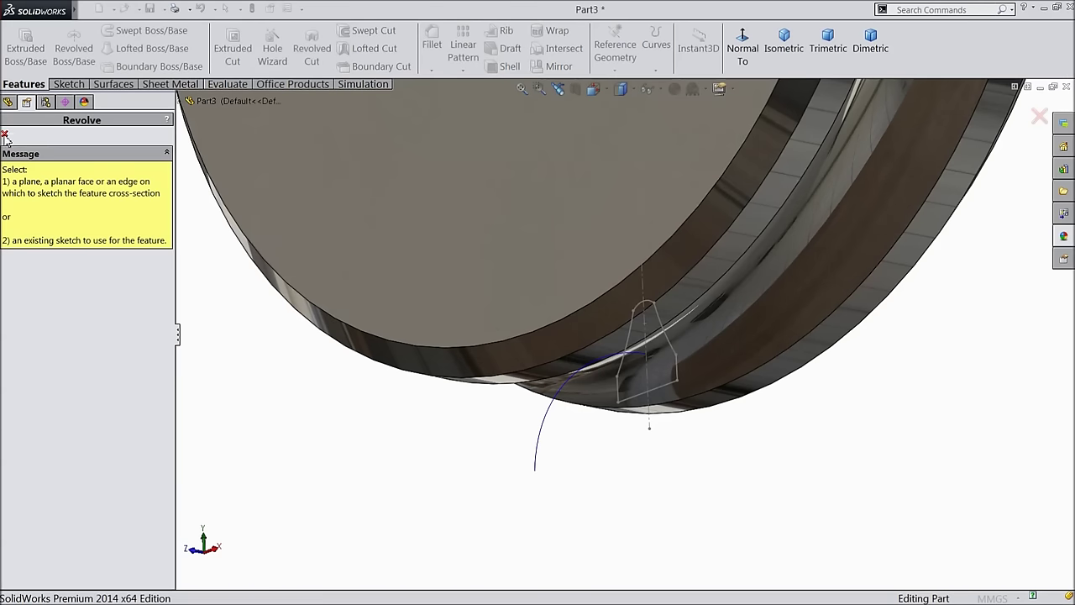
{"action": "left_click", "coordinate": [5, 135]}
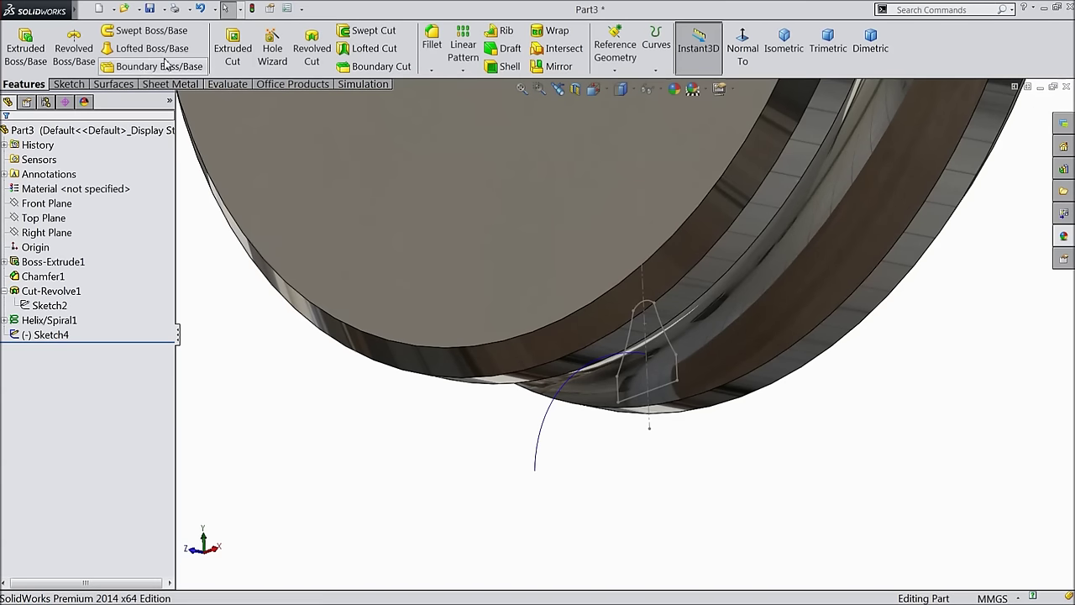
- Sweep-cut the Sketch4 profile along Helix/Spiral1 to slot the rim
{"action": "left_click", "coordinate": [375, 32]}
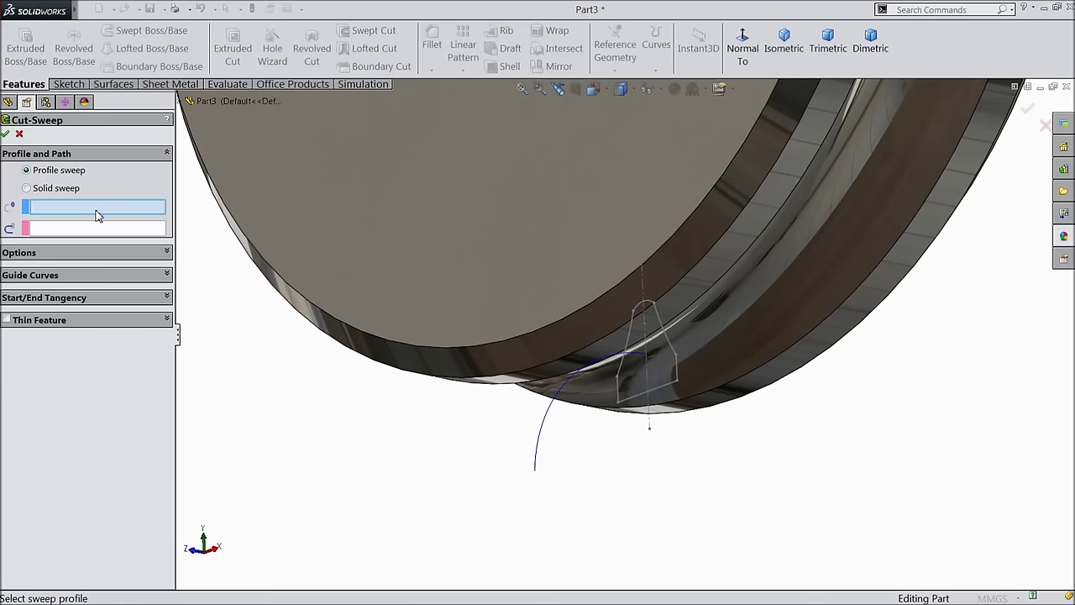
{"action": "left_click", "coordinate": [678, 390]}
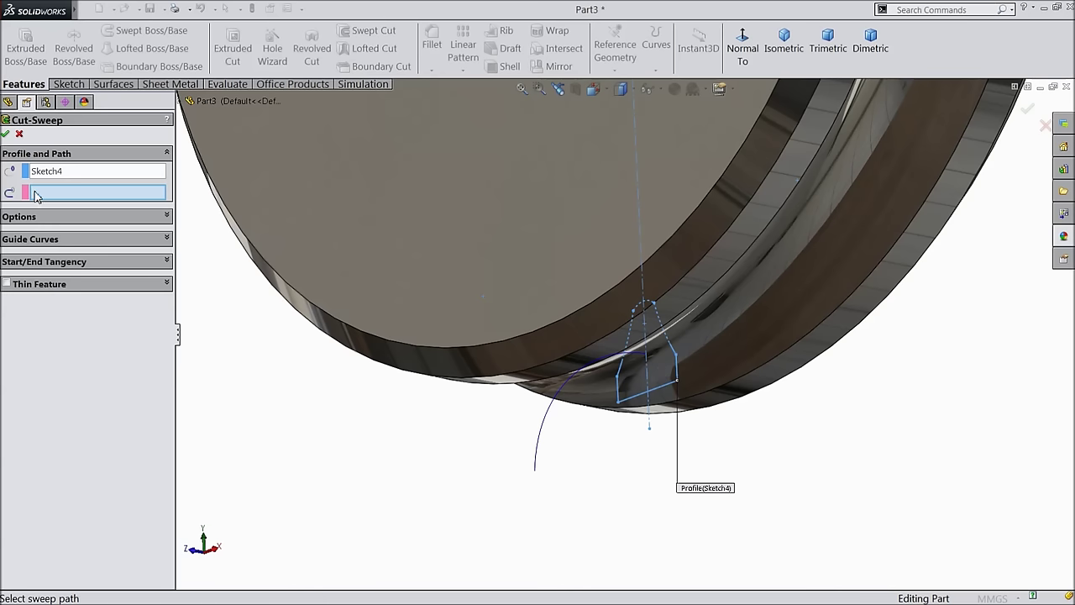
{"action": "left_click", "coordinate": [551, 411]}
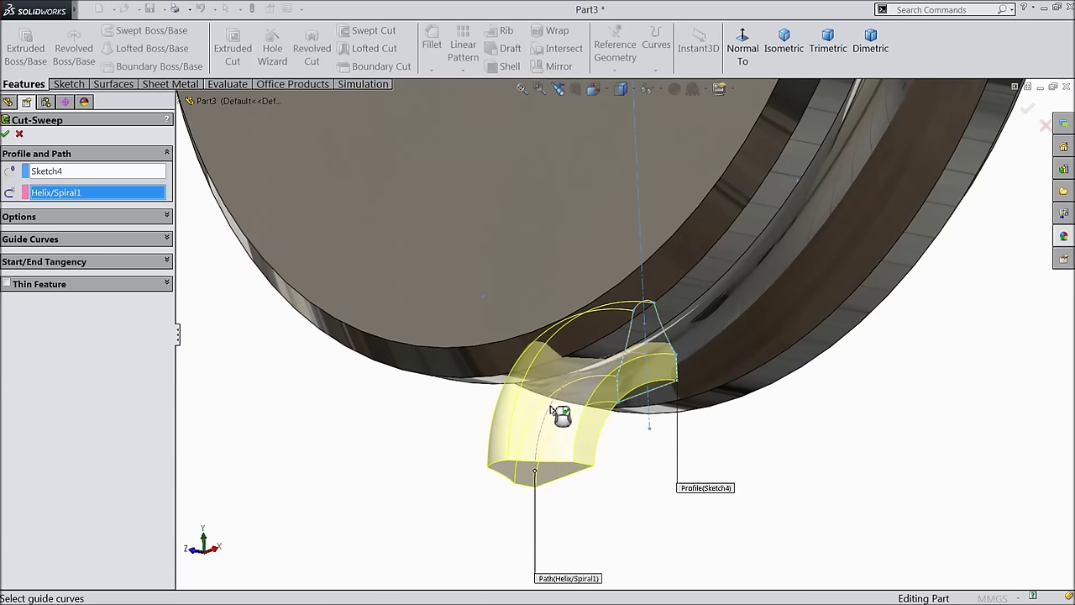
{"action": "middle_click_drag", "start_coordinate": [480, 403], "coordinate": [451, 434]}
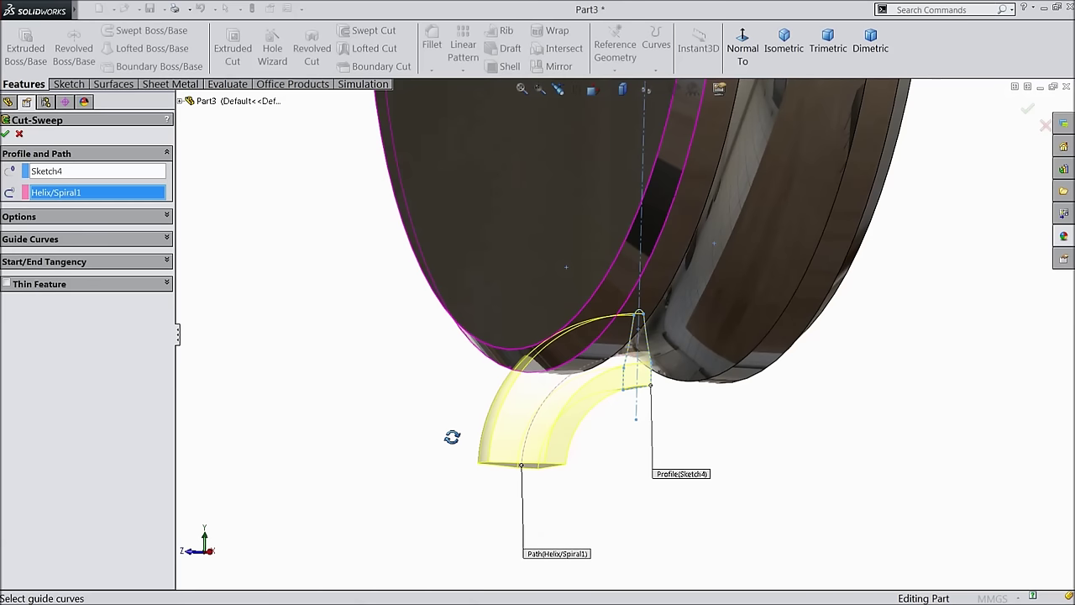
{"action": "left_click", "coordinate": [5, 135]}
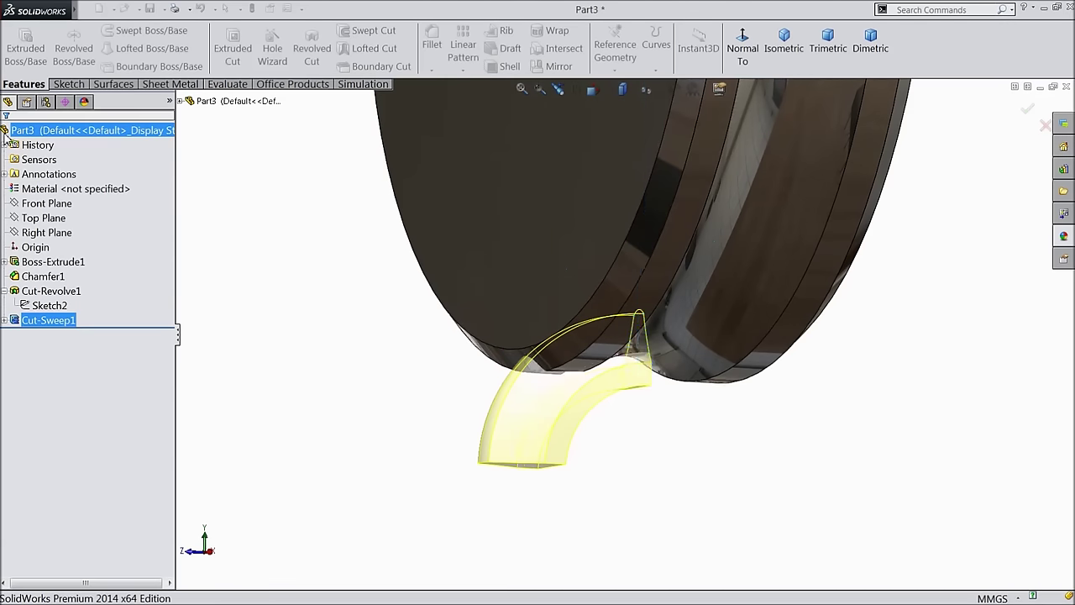
{"action": "left_click", "coordinate": [483, 383]}
{"action": "mouse_move", "coordinate": [496, 399]}
{"action": "middle_mouse_down"}
{"action": "mouse_move", "coordinate": [497, 124]}
{"action": "mouse_move", "coordinate": [507, 110]}
{"action": "middle_mouse_up"}
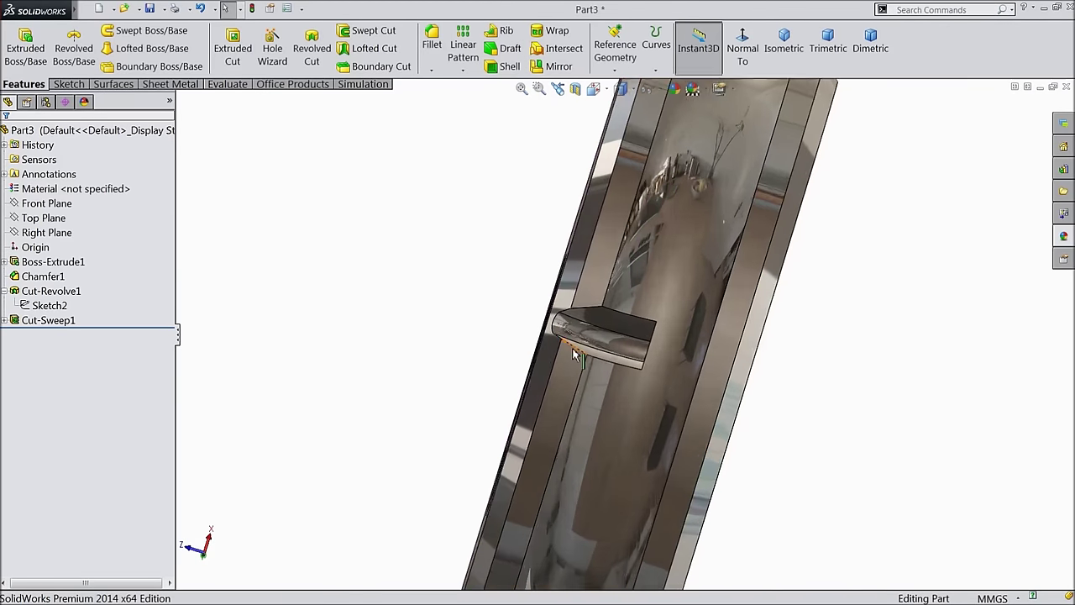
- Orbit around the new curved slot, then expand Cut-Sweep1 to show Sketch4 and Helix/Spiral1
{"action": "scroll", "coordinate": [615, 335], "scroll_direction": "down", "scroll_amount": 5}
{"action": "middle_click_drag", "start_coordinate": [615, 335], "coordinate": [656, 336]}
{"action": "scroll", "coordinate": [665, 357], "scroll_direction": "up", "scroll_amount": 5}
{"action": "scroll", "coordinate": [656, 336], "scroll_direction": "up", "scroll_amount": 4}
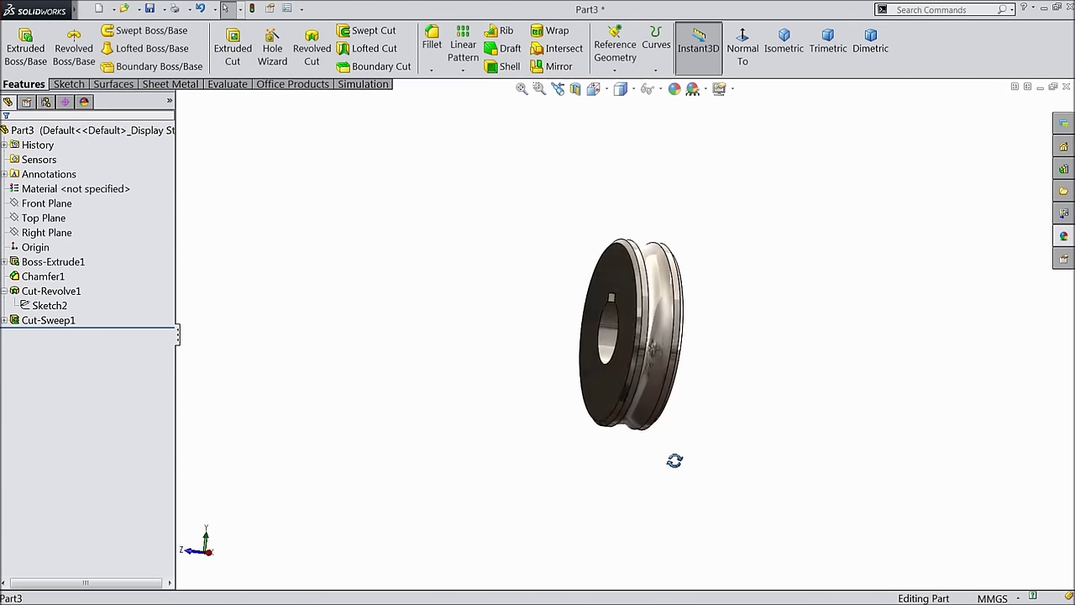
{"action": "middle_click_drag", "start_coordinate": [675, 460], "coordinate": [698, 494]}
{"action": "scroll", "coordinate": [655, 377], "scroll_direction": "down", "scroll_amount": 10}
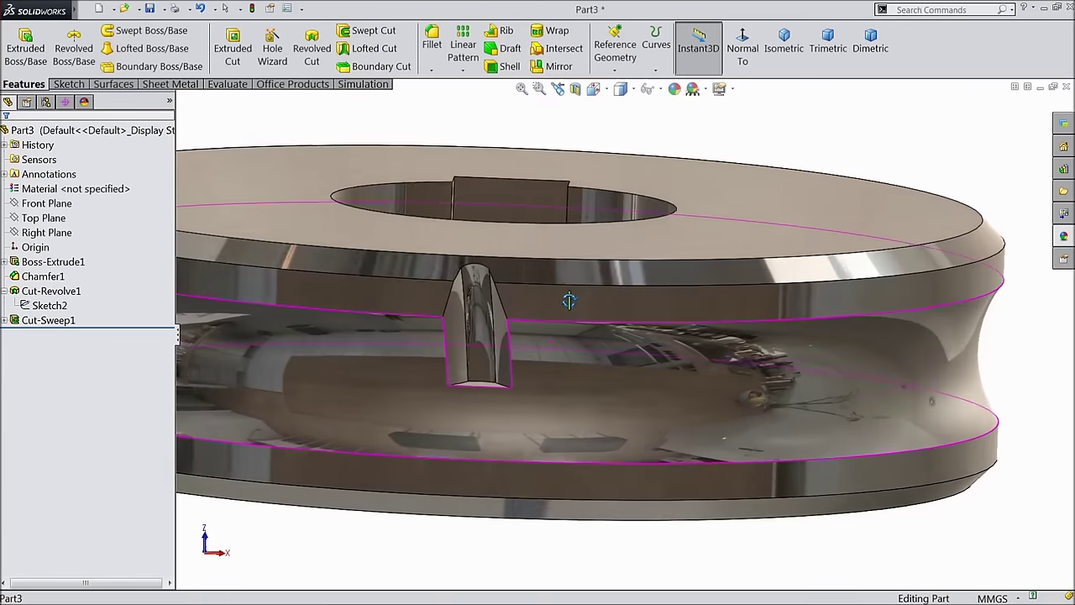
{"action": "middle_click_drag", "start_coordinate": [569, 301], "coordinate": [552, 324]}
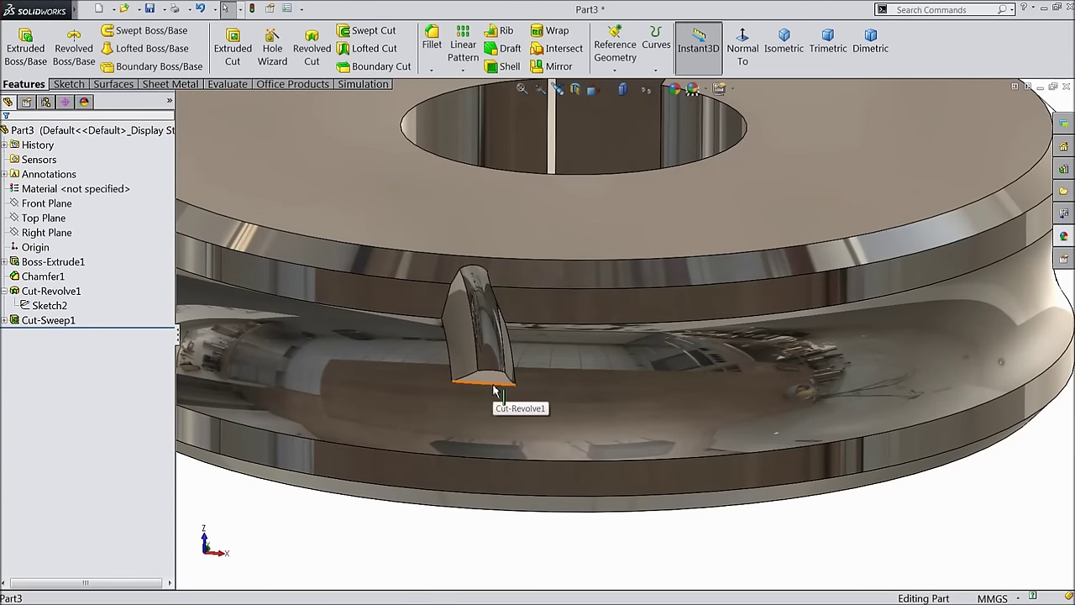
{"action": "left_click", "coordinate": [5, 321]}
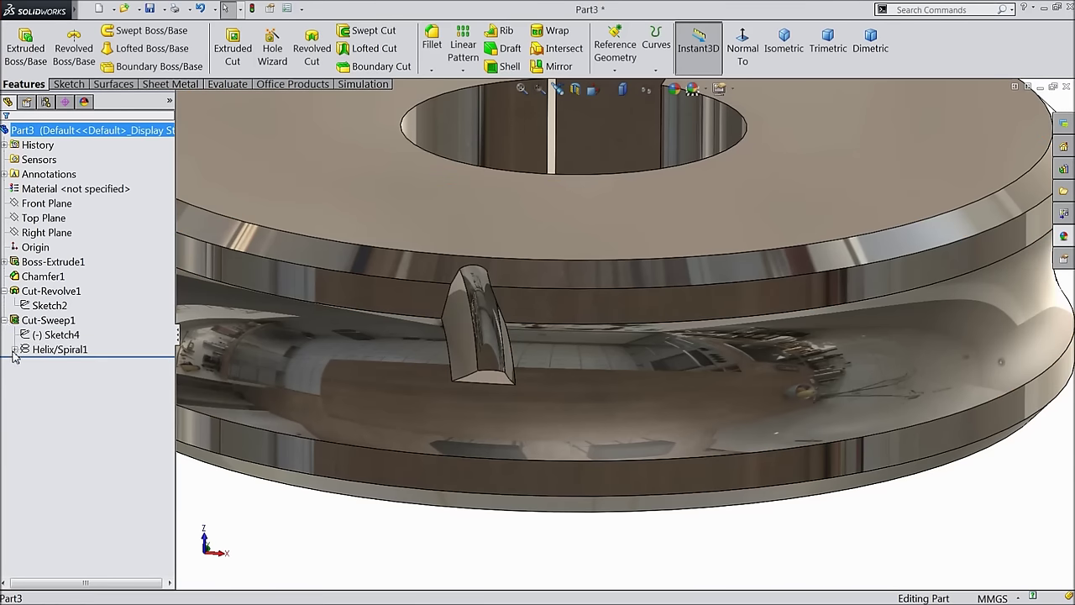
- Expand Helix/Spiral1 and start a new sketch on the Right Plane
{"action": "left_click", "coordinate": [14, 349]}
{"action": "left_click", "coordinate": [38, 366]}
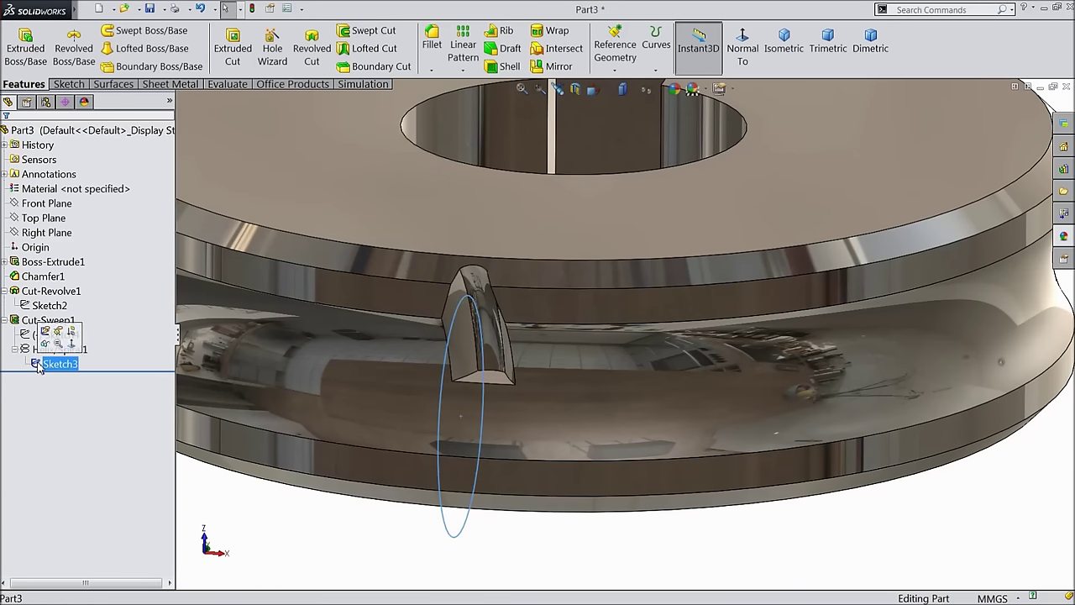
{"action": "left_click", "coordinate": [48, 234]}
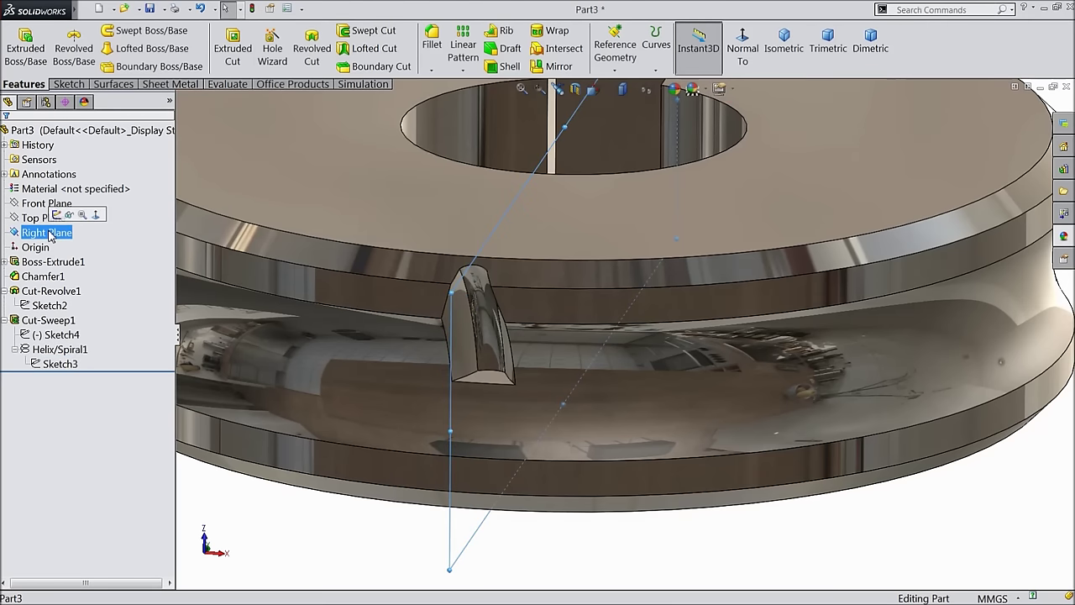
{"action": "left_click", "coordinate": [56, 215]}
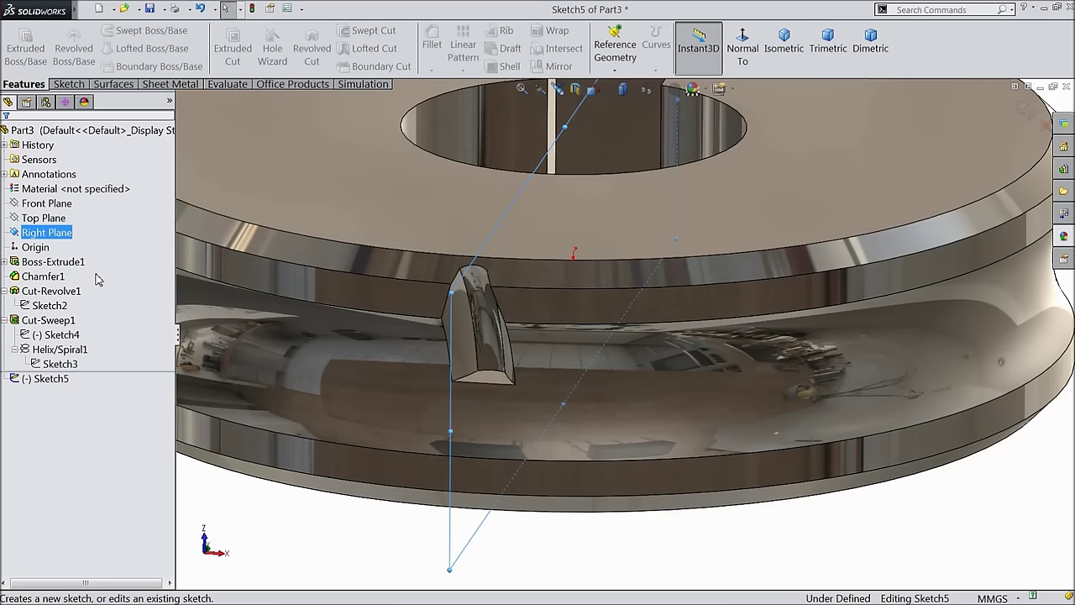
- Convert the Sketch3 helix base circle into the new sketch
{"action": "left_click", "coordinate": [60, 364]}
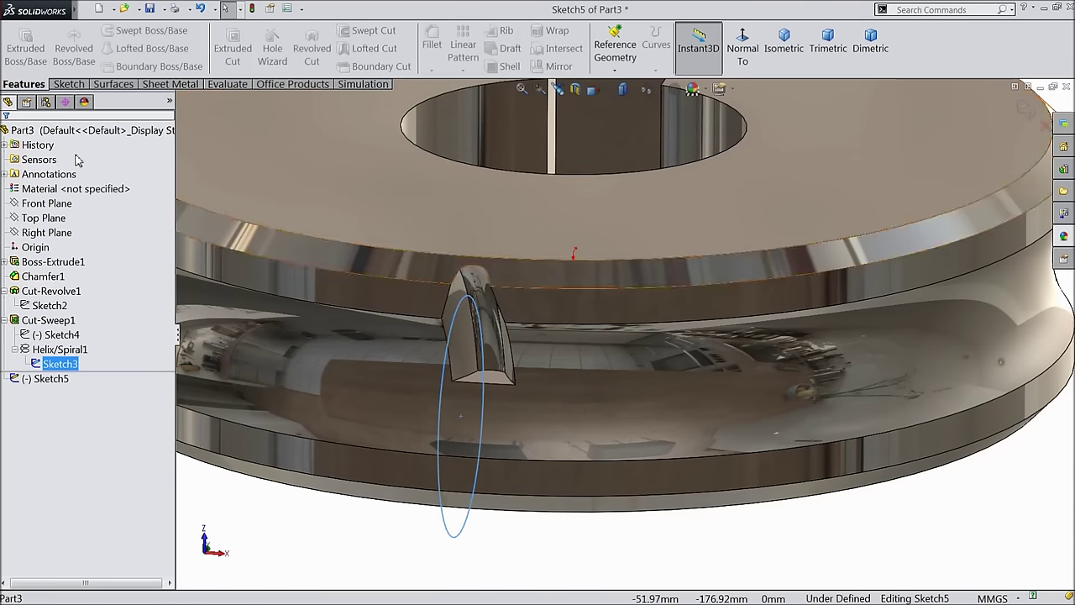
{"action": "left_click", "coordinate": [68, 84]}
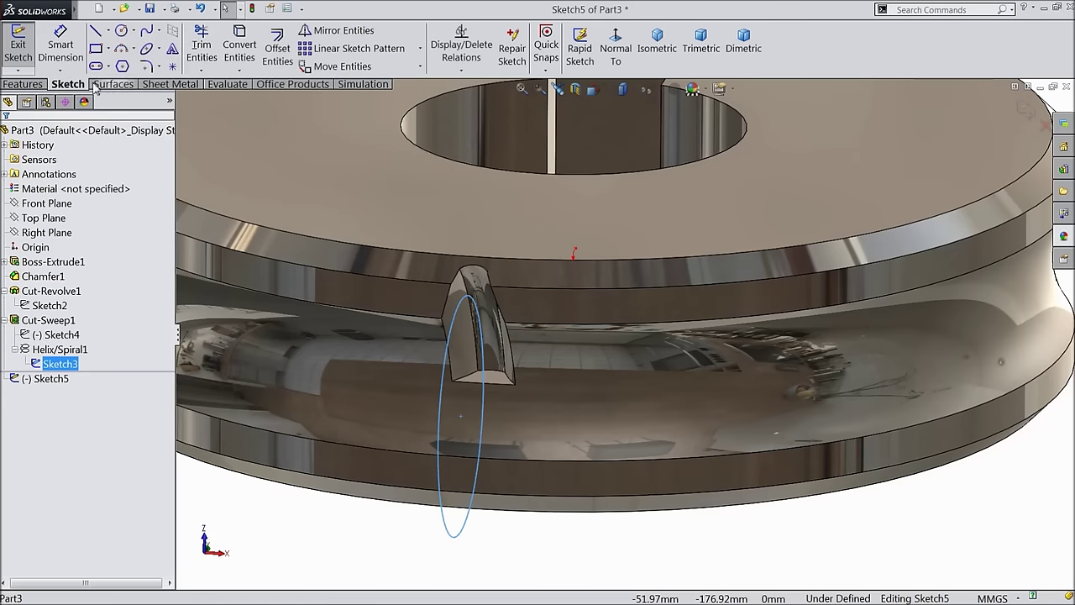
{"action": "left_click", "coordinate": [241, 46]}
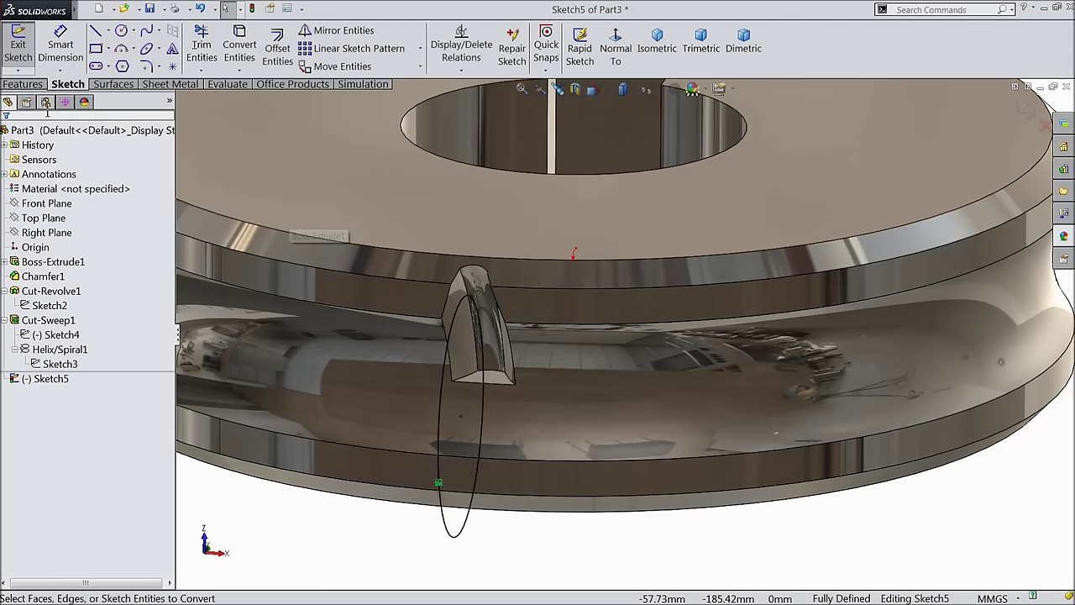
{"action": "left_click", "coordinate": [23, 84]}
{"action": "left_click", "coordinate": [656, 49]}
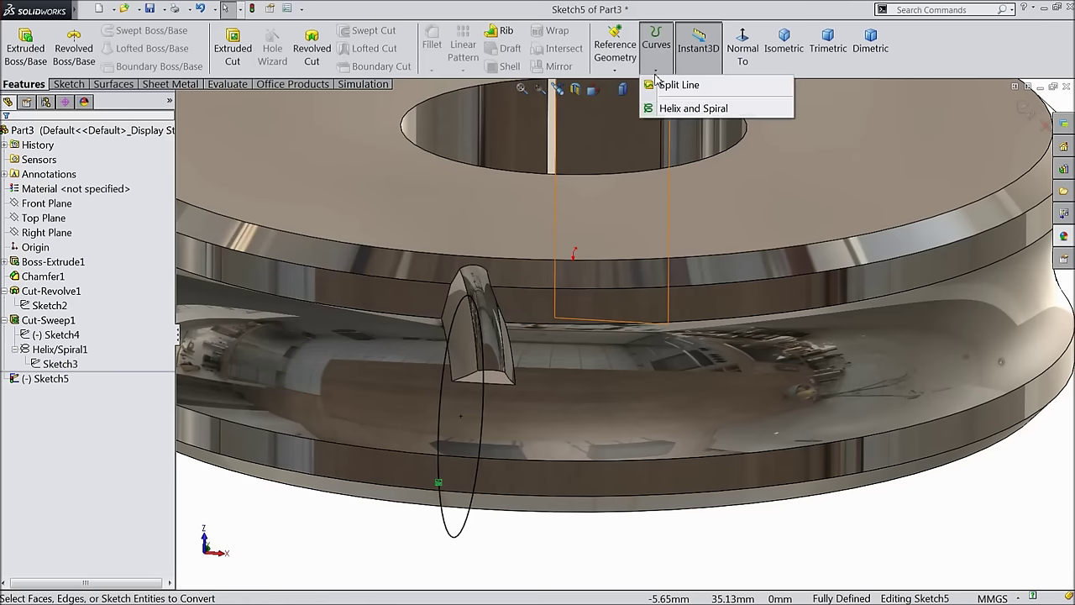
- Build a clockwise, non-reversed helix on Sketch5: 6 mm pitch, 0.25 revolutions, 90° start angle
{"action": "left_click", "coordinate": [671, 109]}
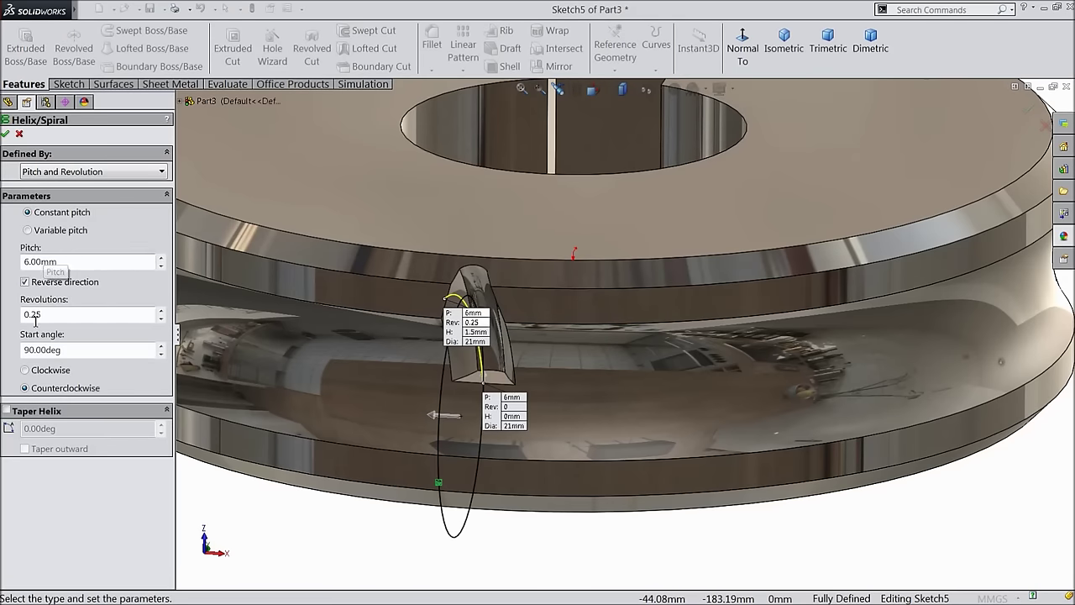
{"action": "left_click", "coordinate": [25, 371]}
{"action": "key", "text": "f"}
{"action": "middle_click_drag", "start_coordinate": [403, 378], "coordinate": [381, 386]}
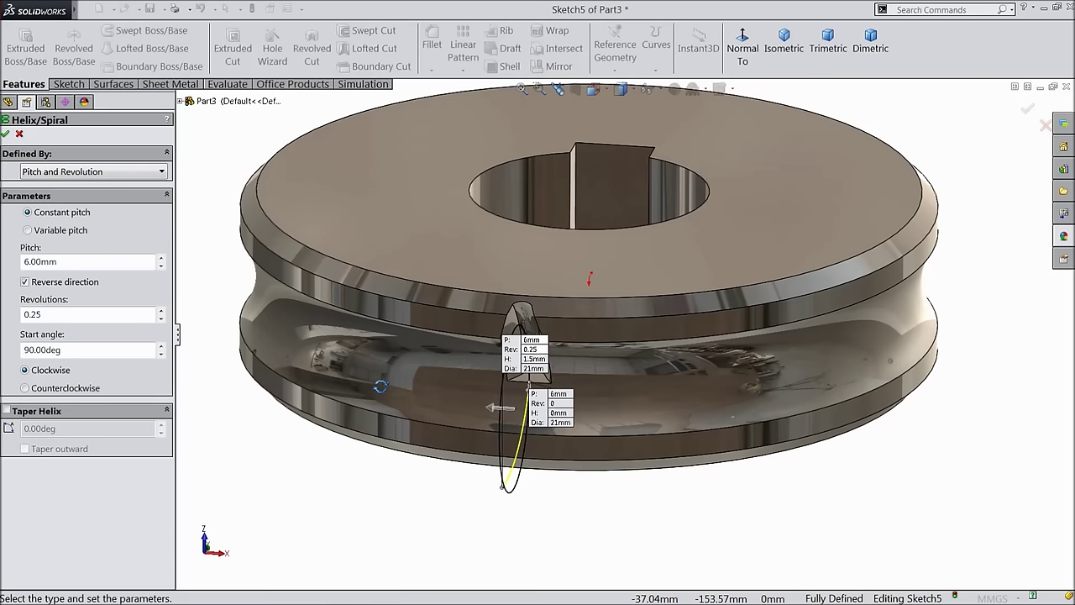
{"action": "left_click", "coordinate": [26, 282]}
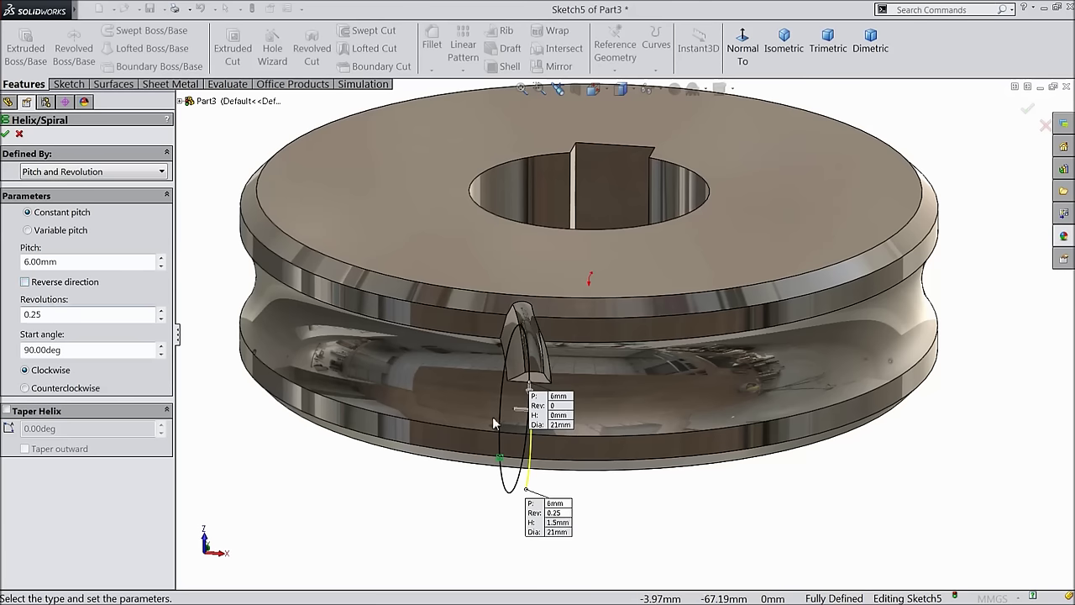
{"action": "scroll", "coordinate": [542, 441], "scroll_direction": "down", "scroll_amount": 4}
{"action": "middle_click_drag", "start_coordinate": [584, 412], "coordinate": [597, 386]}
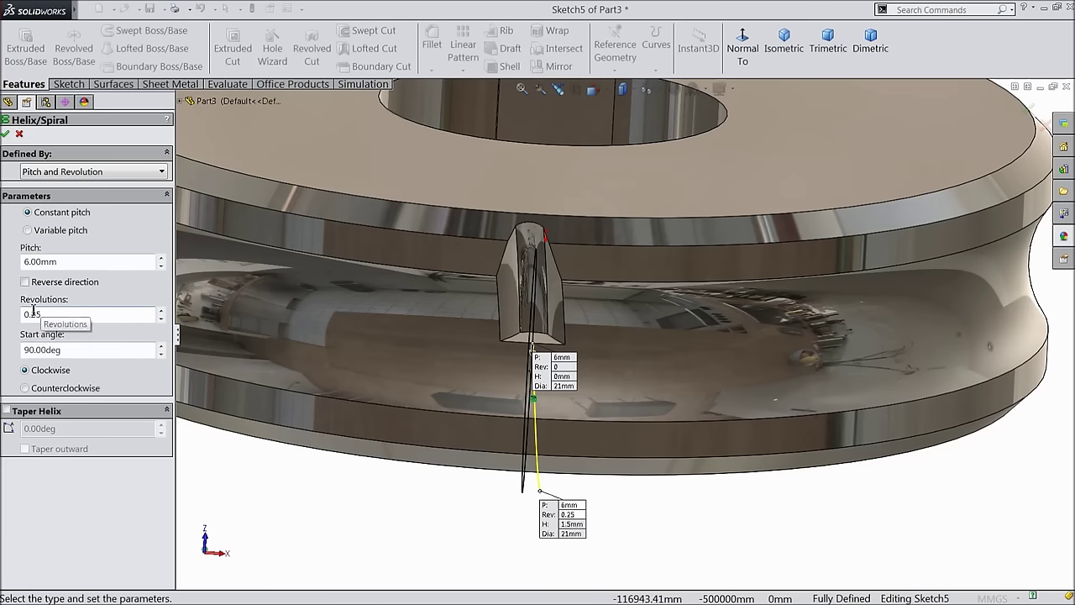
{"action": "left_click", "coordinate": [5, 133]}
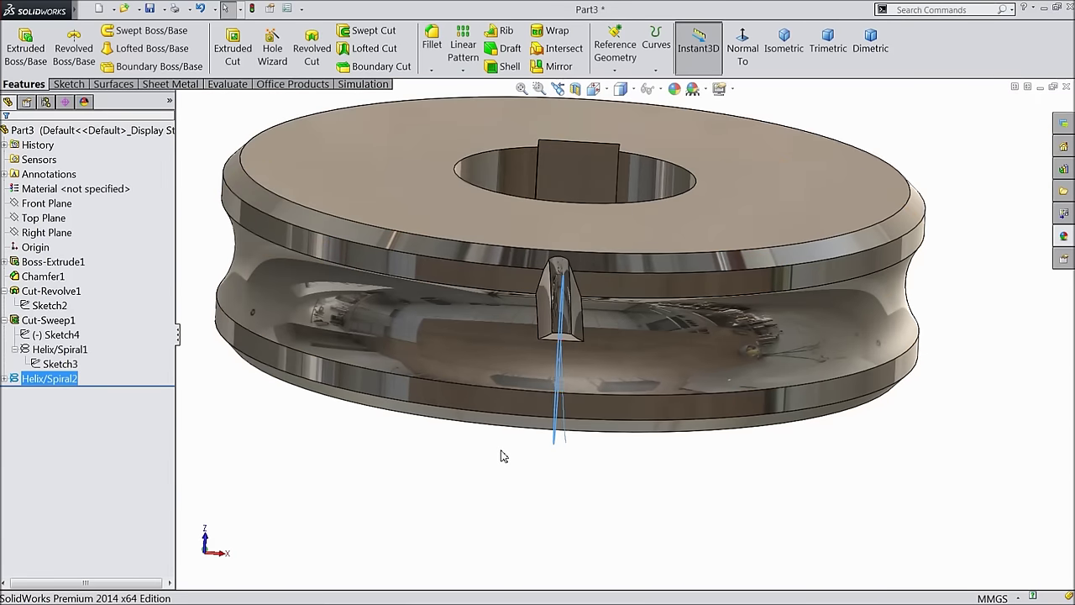
{"action": "left_click", "coordinate": [501, 456]}
{"action": "middle_click_drag", "start_coordinate": [496, 446], "coordinate": [516, 473]}
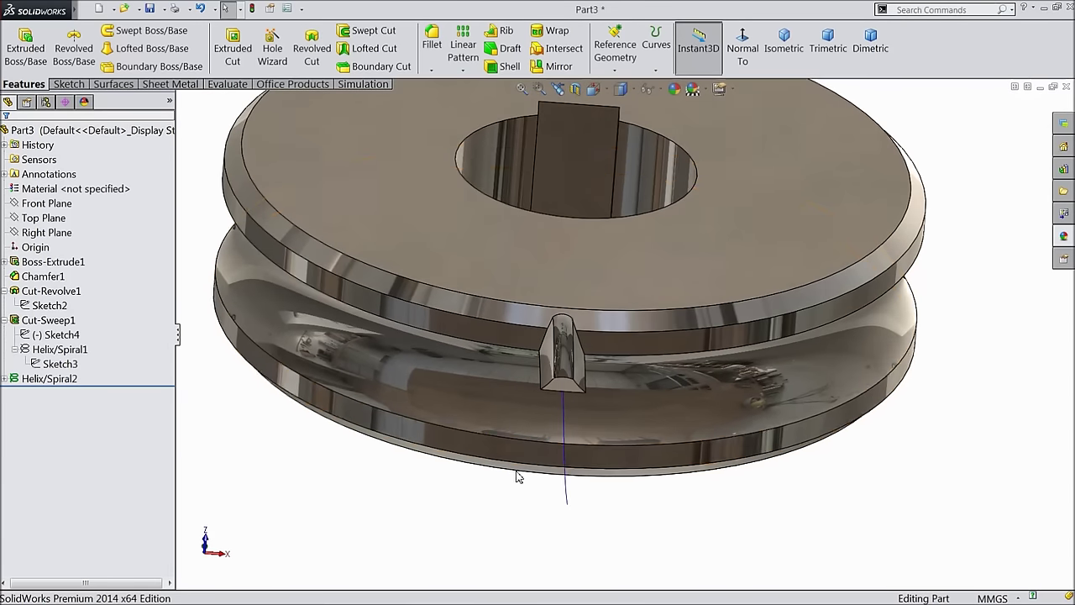
{"action": "middle_click_drag", "start_coordinate": [561, 410], "coordinate": [562, 454]}
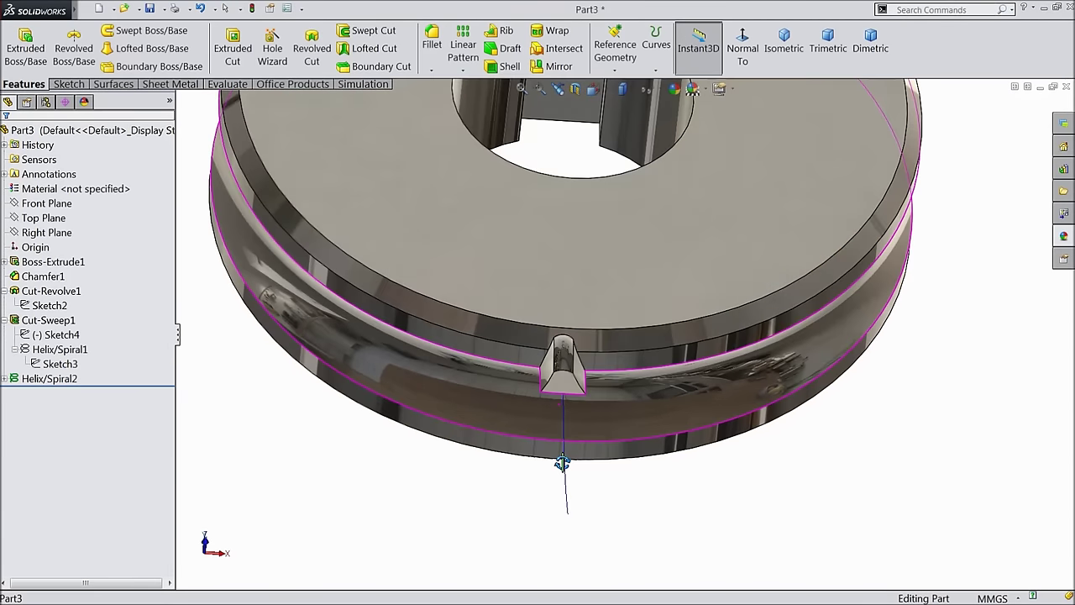
{"action": "left_click", "coordinate": [39, 337]}
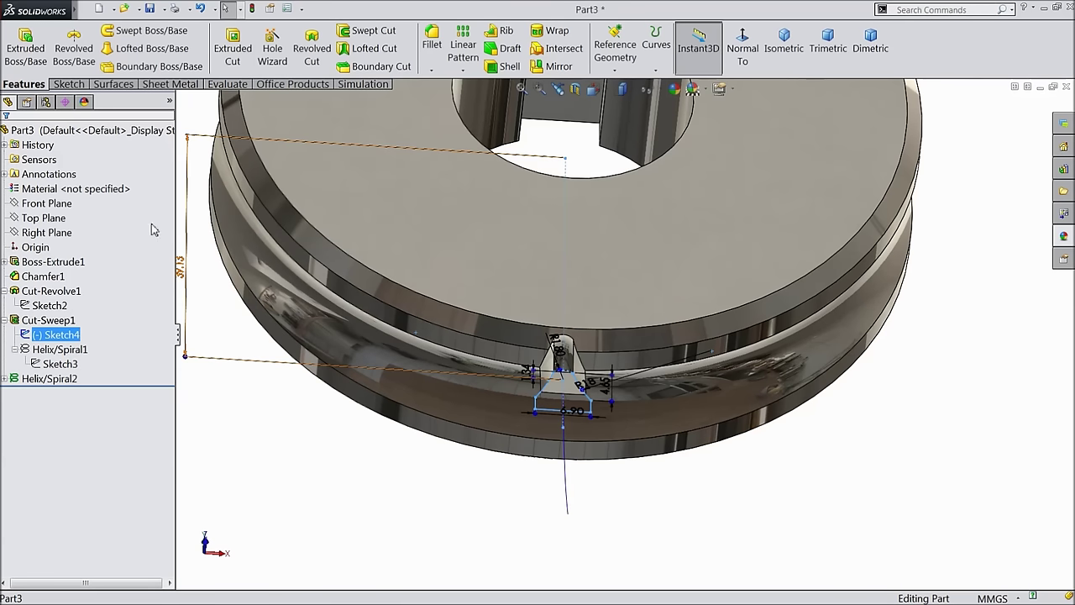
- Sweep-cut the Sketch4 tooth profile along Helix/Spiral2 to create Cut-Sweep2
{"action": "left_click", "coordinate": [375, 38]}
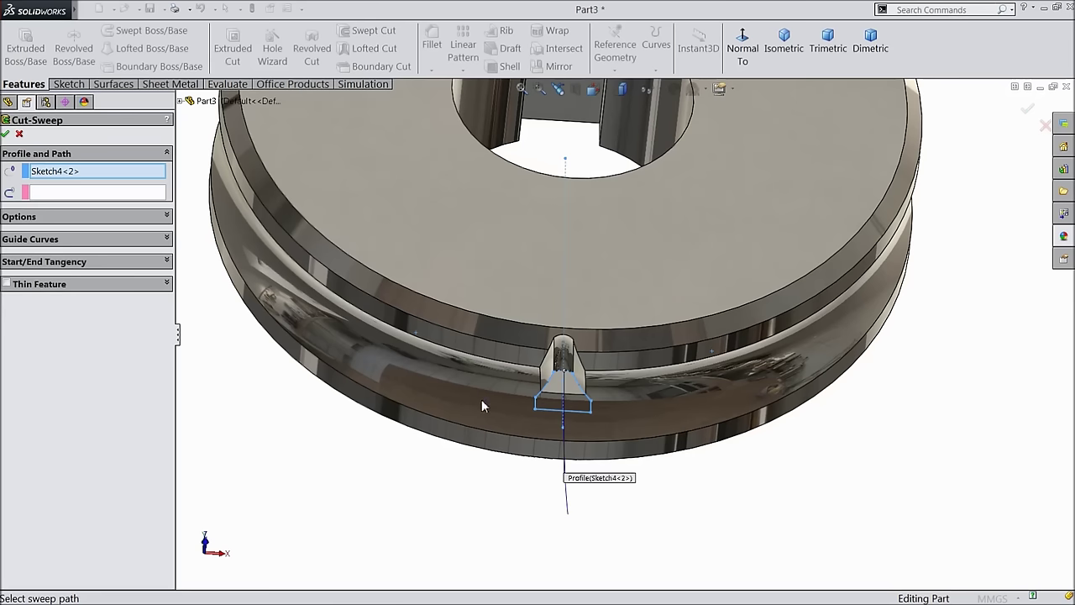
{"action": "left_click", "coordinate": [95, 194]}
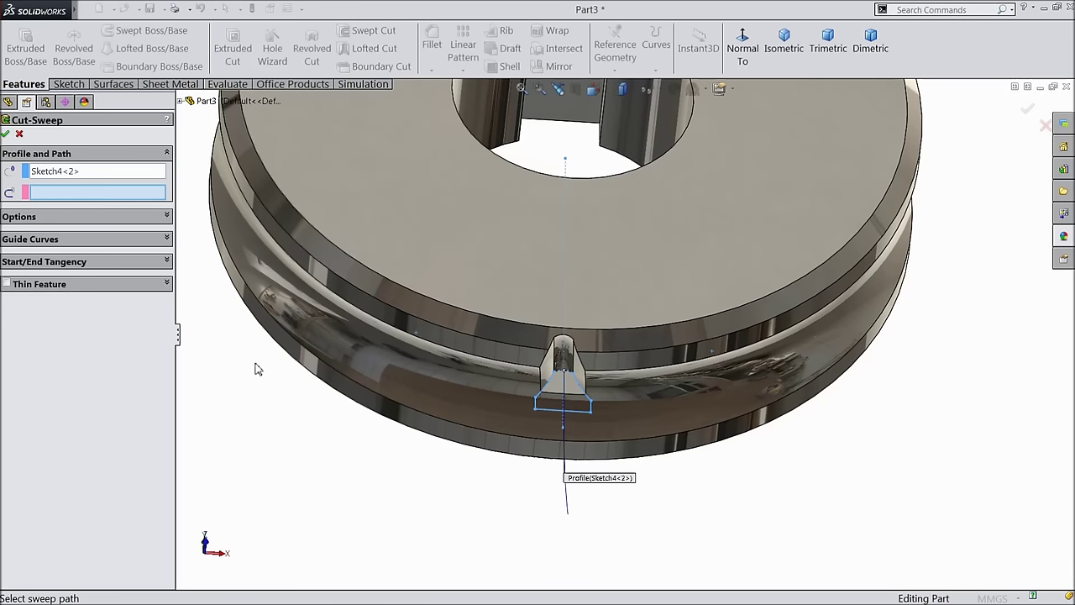
{"action": "left_click", "coordinate": [568, 503]}
{"action": "middle_click_drag", "start_coordinate": [505, 501], "coordinate": [625, 411]}
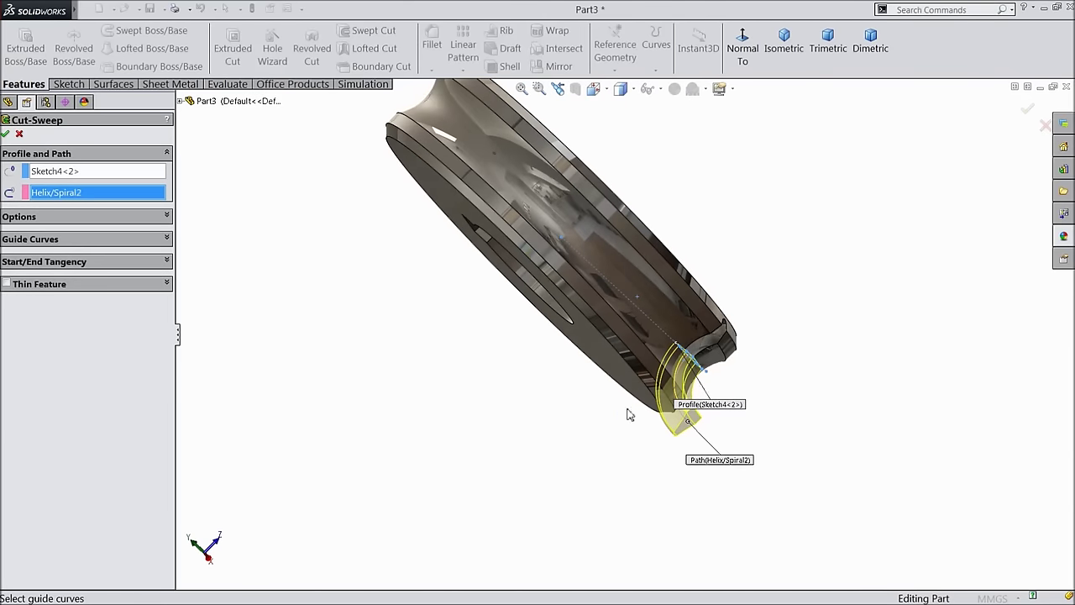
{"action": "scroll", "coordinate": [706, 384], "scroll_direction": "down", "scroll_amount": 6}
{"action": "middle_click_drag", "start_coordinate": [715, 320], "coordinate": [473, 300]}
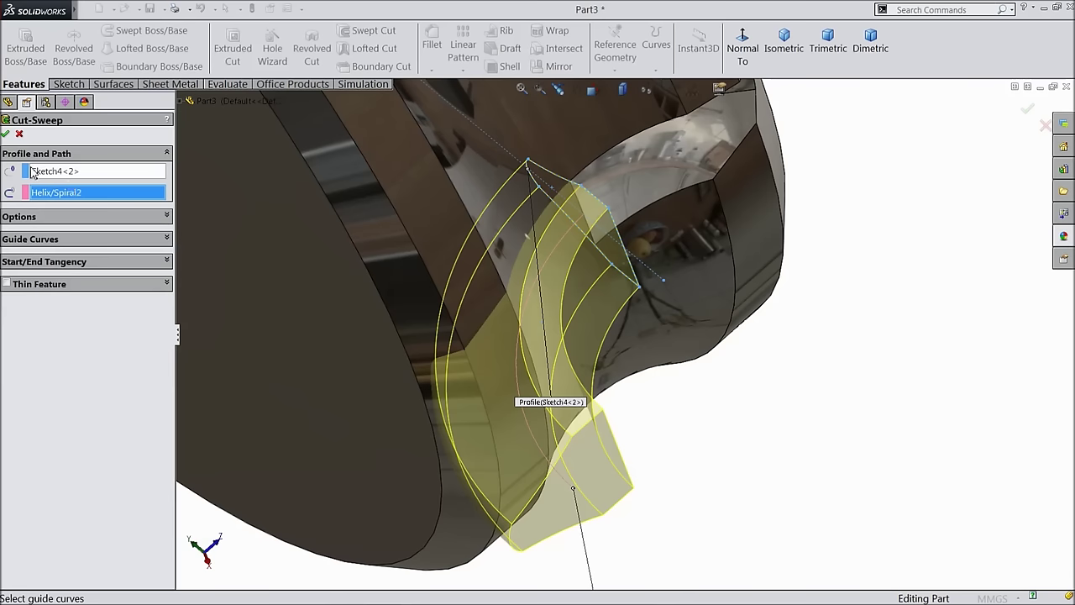
{"action": "left_click", "coordinate": [7, 134]}
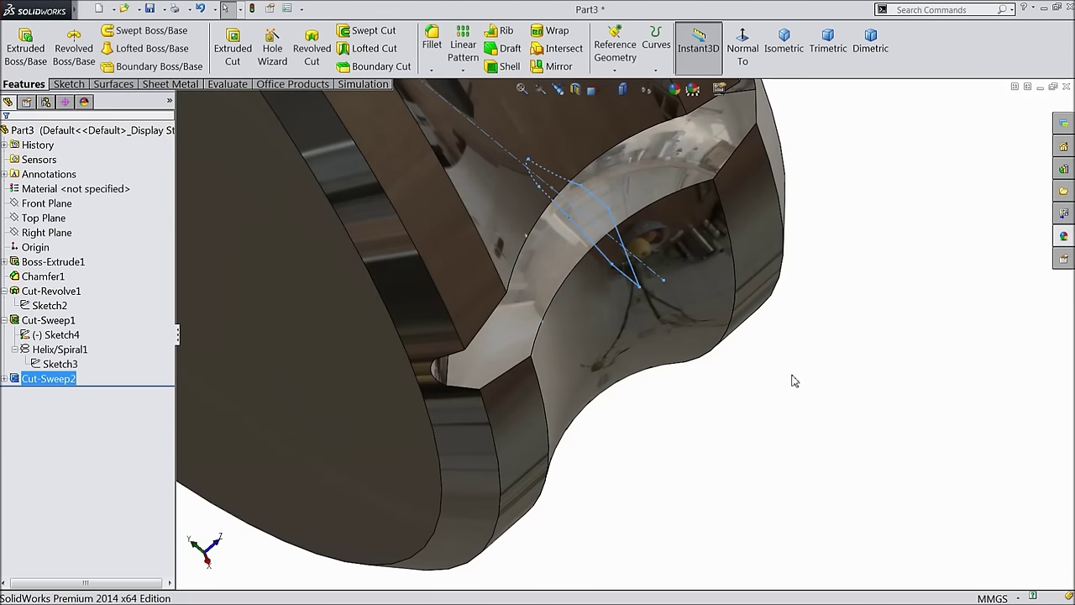
- Orbit around the part to inspect the cut rim and bring up the pattern type list
{"action": "scroll", "coordinate": [798, 380], "scroll_direction": "up", "scroll_amount": 3}
{"action": "middle_click_drag", "start_coordinate": [773, 328], "coordinate": [652, 280]}
{"action": "scroll", "coordinate": [652, 279], "scroll_direction": "down", "scroll_amount": 2}
{"action": "left_click", "coordinate": [463, 70]}
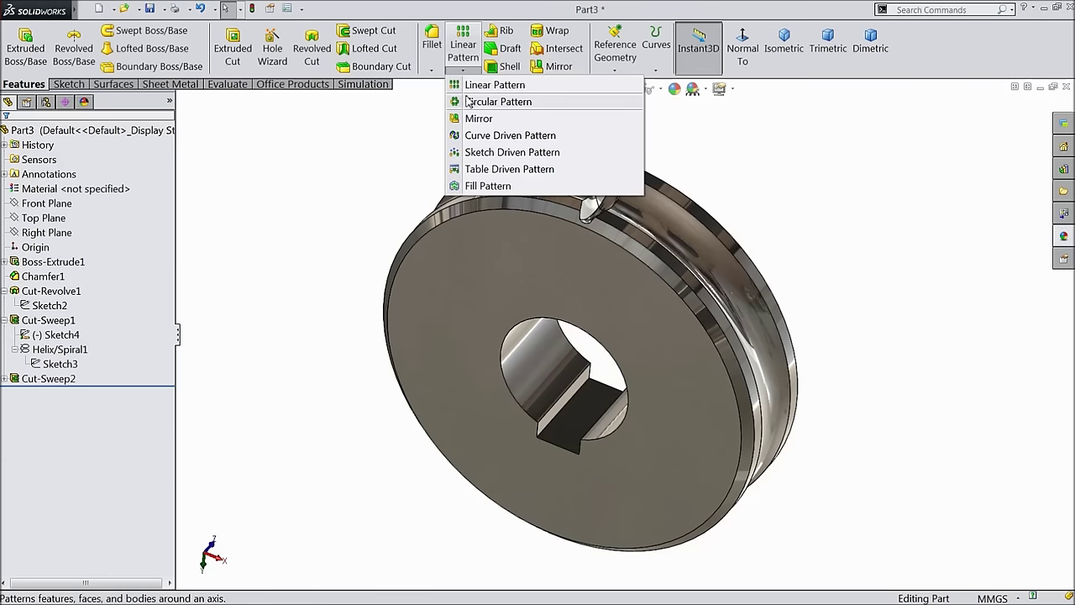
- Circular-pattern Cut-Sweep1 and Cut-Sweep2 around the bore face with 44 instances
{"action": "left_click", "coordinate": [492, 102]}
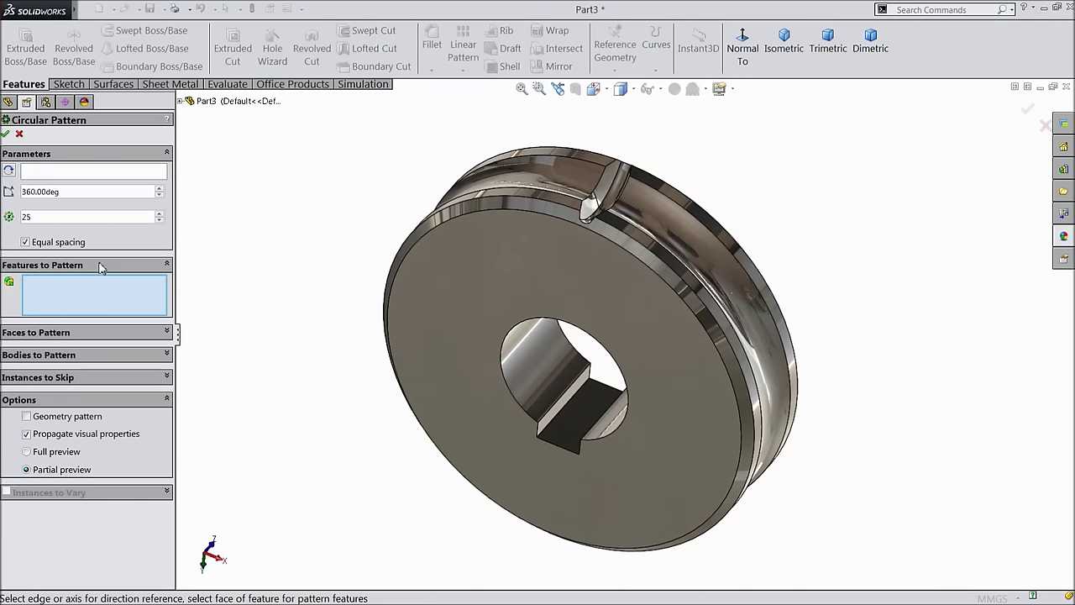
{"action": "left_click", "coordinate": [181, 102]}
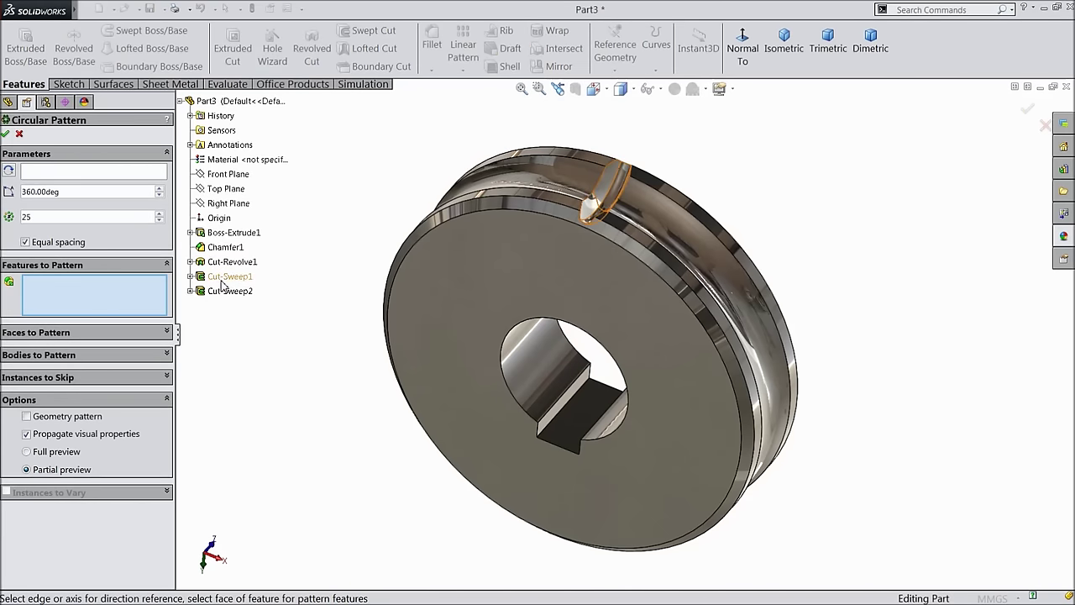
{"action": "left_click", "coordinate": [225, 276]}
{"action": "left_click", "coordinate": [227, 291]}
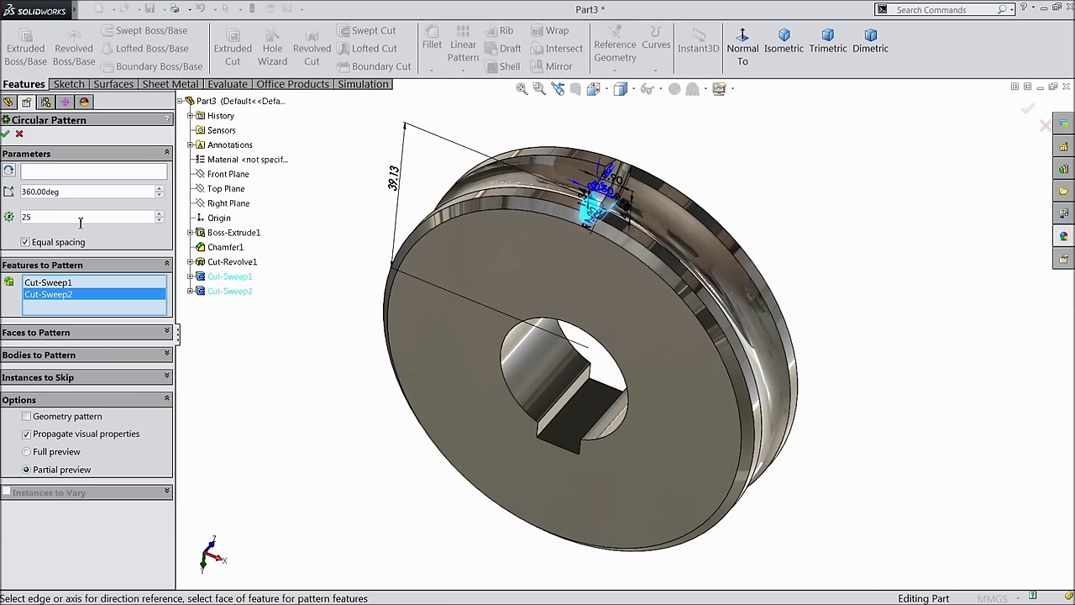
{"action": "left_click", "coordinate": [540, 363]}
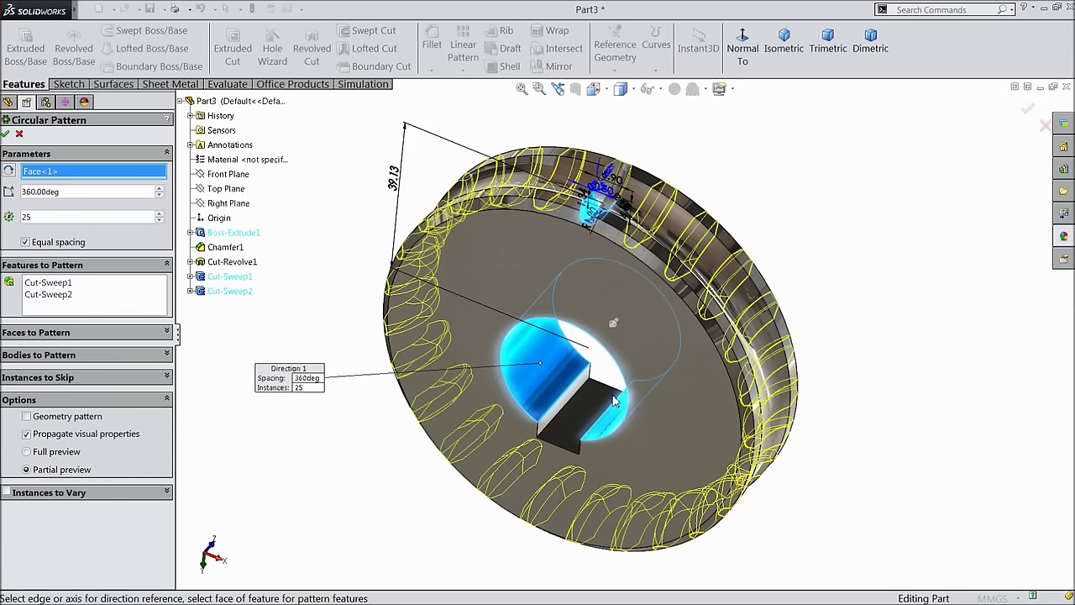
{"action": "type", "text": "44"}
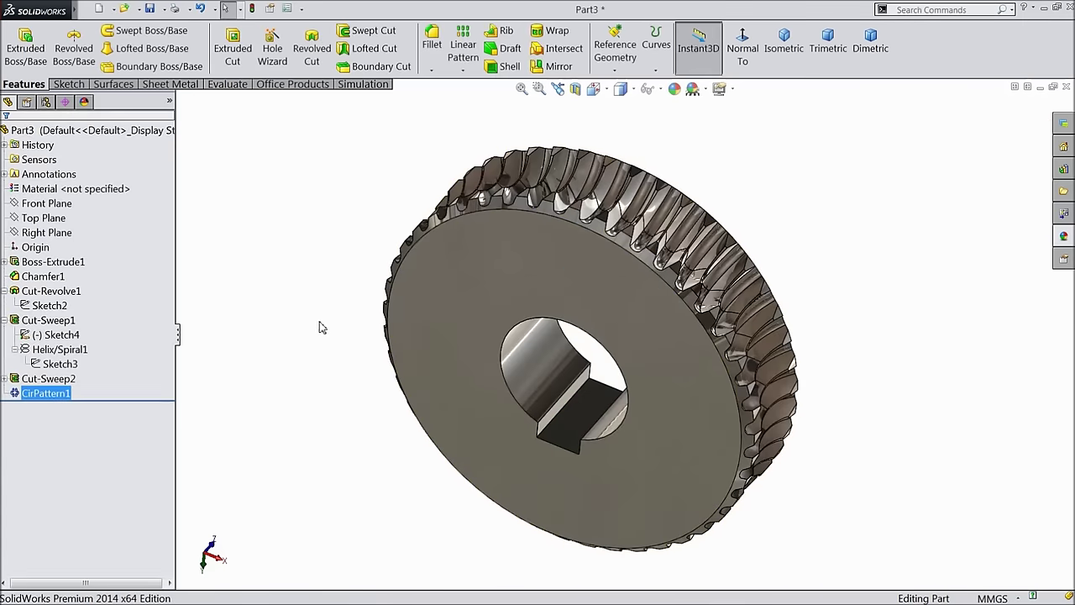
- Orbit and zoom around the gear to inspect the patterned teeth
{"action": "middle_click_drag", "start_coordinate": [326, 262], "coordinate": [511, 285]}
{"action": "scroll", "coordinate": [627, 278], "scroll_direction": "down", "scroll_amount": 8}
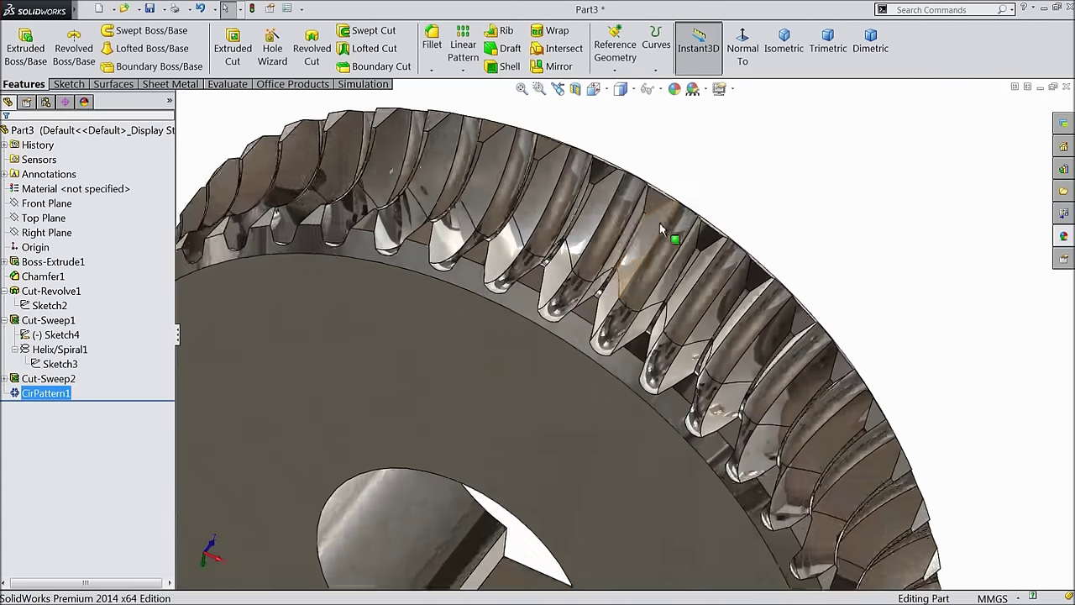
{"action": "scroll", "coordinate": [627, 272], "scroll_direction": "up", "scroll_amount": 6}
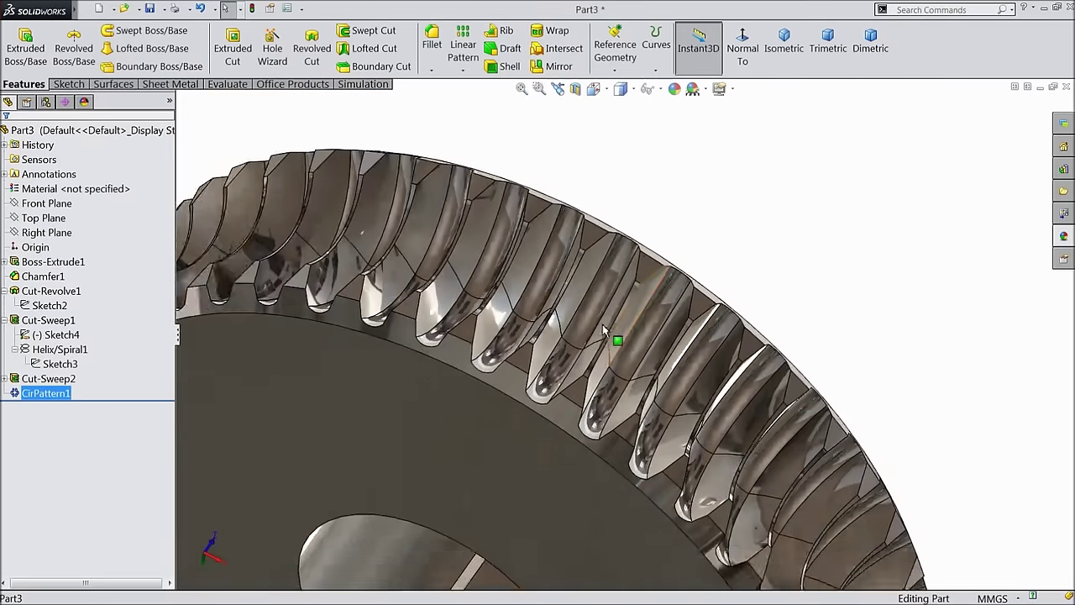
{"action": "scroll", "coordinate": [603, 327], "scroll_direction": "up", "scroll_amount": 5}
{"action": "middle_click_drag", "start_coordinate": [603, 328], "coordinate": [415, 484]}
{"action": "scroll", "coordinate": [622, 458], "scroll_direction": "up", "scroll_amount": 4}
{"action": "scroll", "coordinate": [623, 458], "scroll_direction": "down", "scroll_amount": 3}
{"action": "mouse_move", "coordinate": [577, 288]}
{"action": "middle_mouse_down"}
{"action": "mouse_move", "coordinate": [524, 343]}
{"action": "mouse_move", "coordinate": [557, 336]}
{"action": "mouse_move", "coordinate": [581, 293]}
{"action": "middle_mouse_up"}
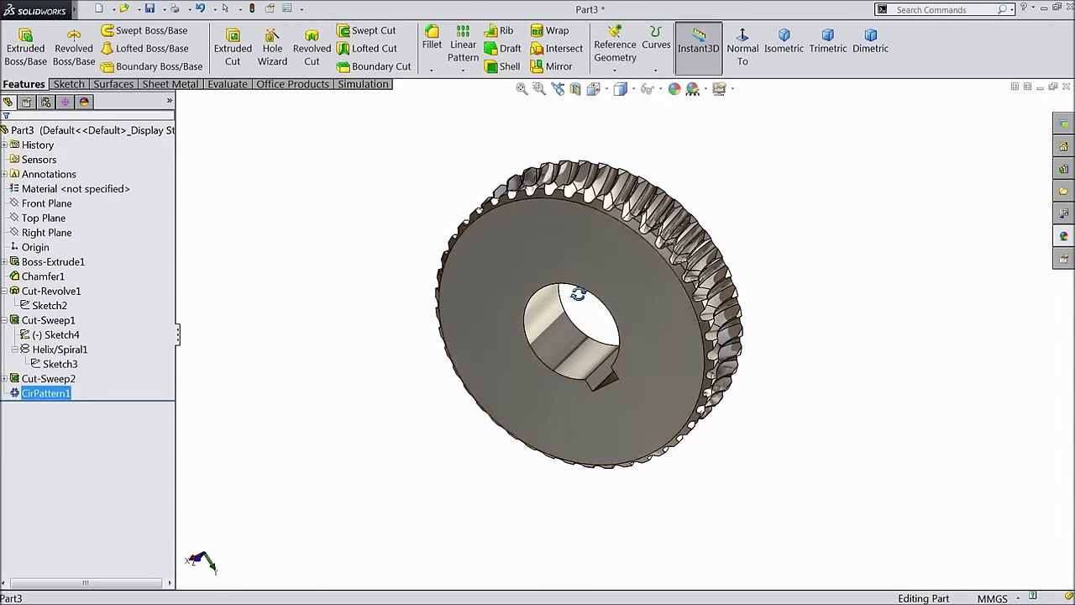
- Apply the Metal > Steel satin finish stainless steel appearance to the gear
{"action": "left_click", "coordinate": [1063, 238]}
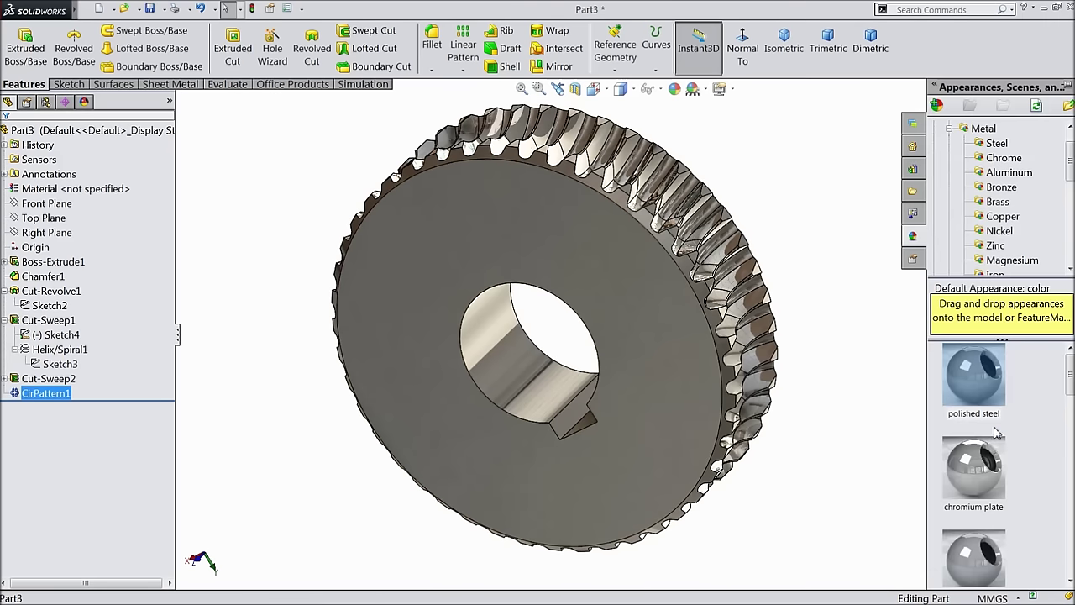
{"action": "left_click", "coordinate": [991, 144]}
{"action": "scroll", "coordinate": [989, 451], "scroll_direction": "down", "scroll_amount": 3}
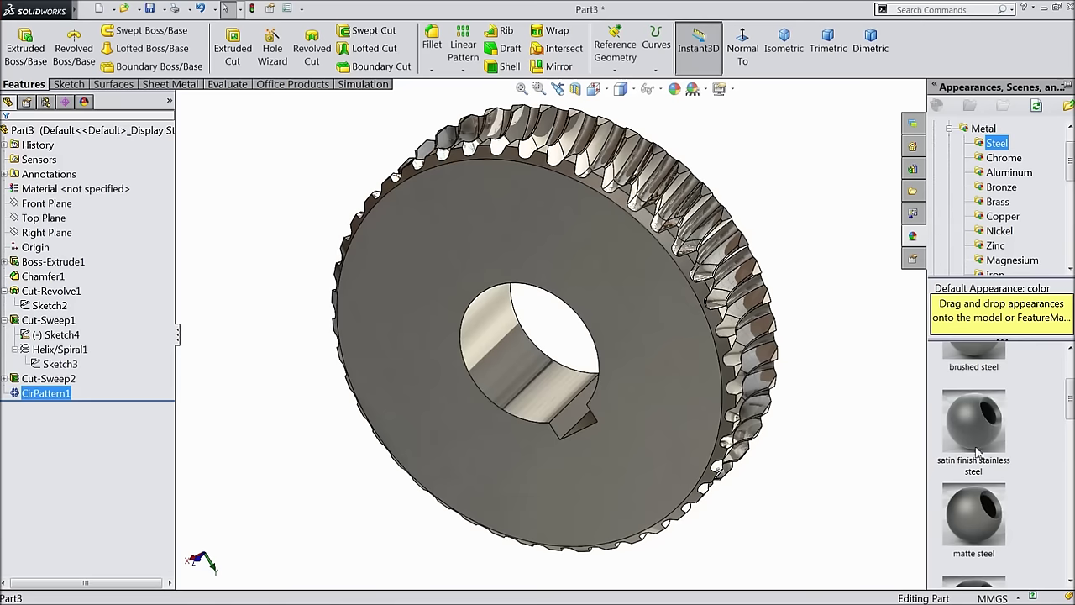
{"action": "left_click", "coordinate": [977, 461]}
{"action": "mouse_move", "coordinate": [852, 296]}
{"action": "middle_mouse_down"}
{"action": "mouse_move", "coordinate": [813, 329]}
{"action": "mouse_move", "coordinate": [795, 326]}
{"action": "mouse_move", "coordinate": [832, 293]}
{"action": "middle_mouse_up"}
{"action": "scroll", "coordinate": [664, 304], "scroll_direction": "down", "scroll_amount": 5}
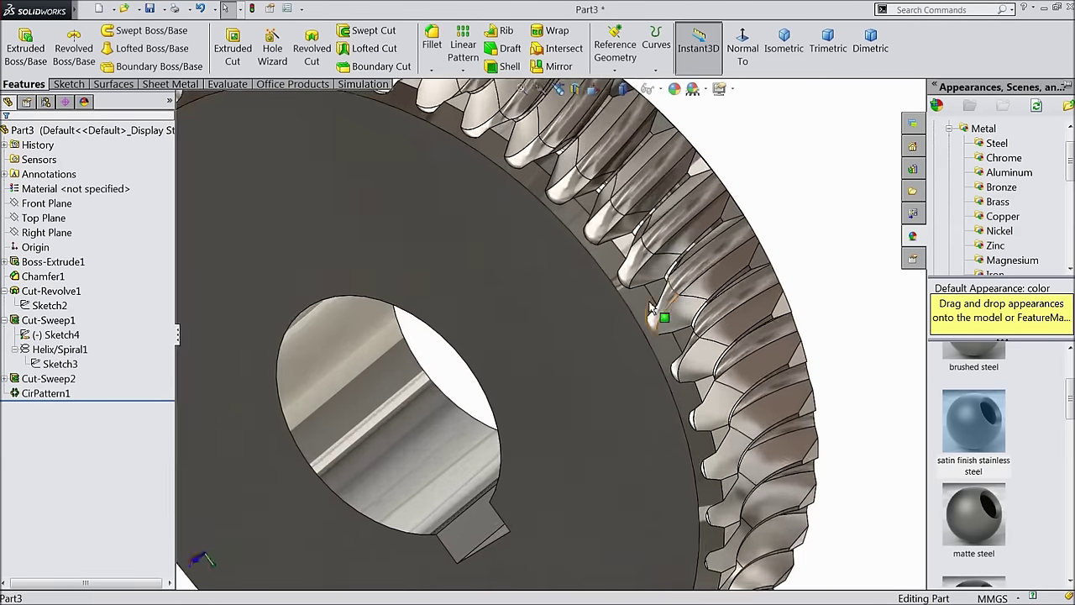
{"action": "scroll", "coordinate": [663, 304], "scroll_direction": "up", "scroll_amount": 3}
{"action": "middle_click_drag", "start_coordinate": [663, 304], "coordinate": [675, 340]}
{"action": "scroll", "coordinate": [648, 299], "scroll_direction": "down", "scroll_amount": 3}
{"action": "scroll", "coordinate": [672, 331], "scroll_direction": "up", "scroll_amount": 4}
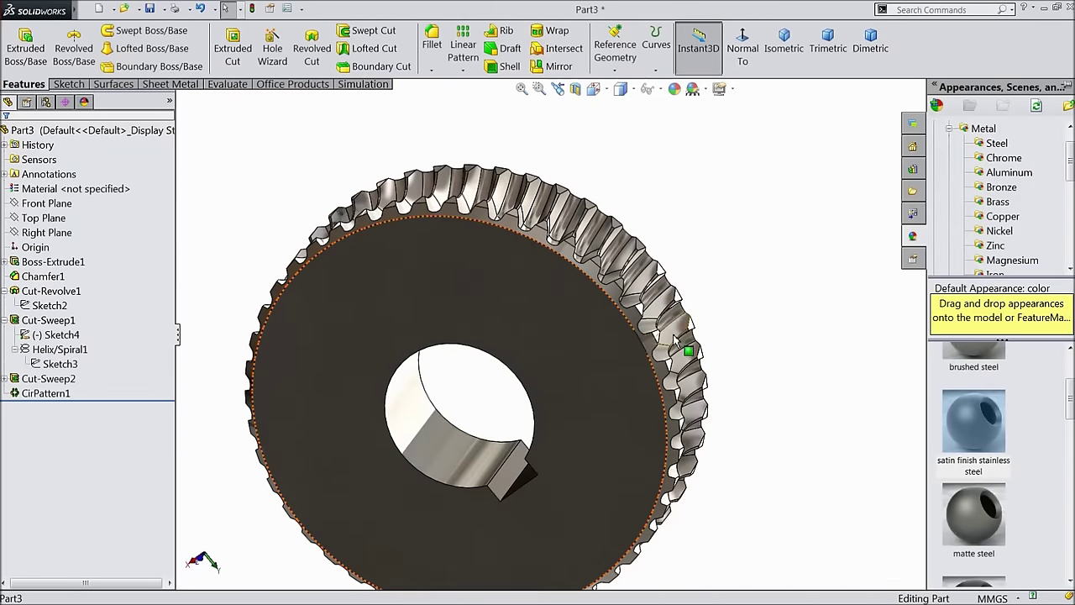
- Snap the view to isometric, then trimetric, and start a Save As
{"action": "left_click", "coordinate": [784, 48]}
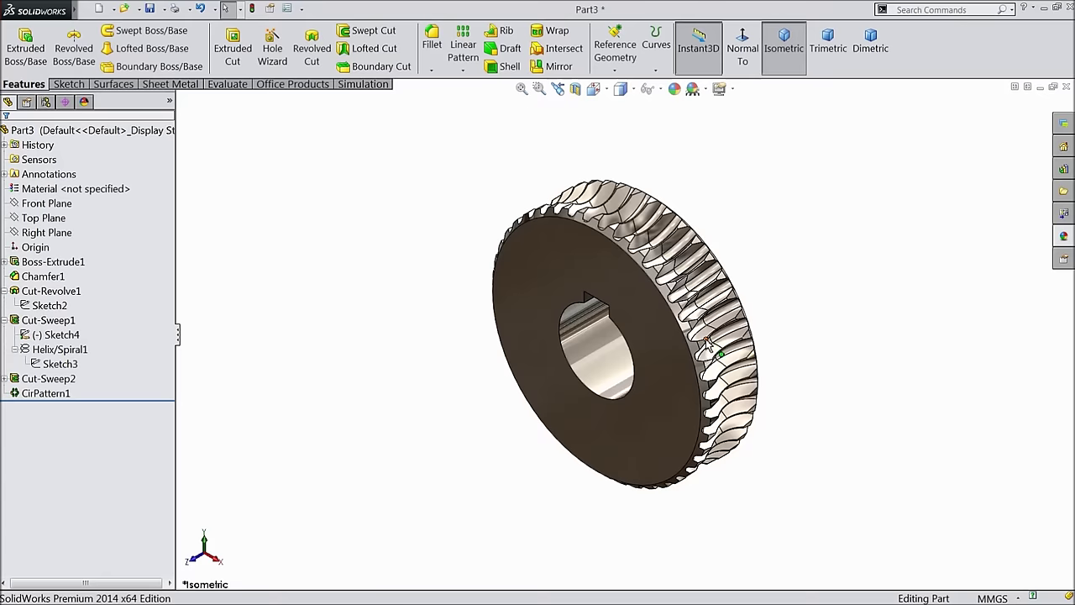
{"action": "scroll", "coordinate": [708, 344], "scroll_direction": "down", "scroll_amount": 3}
{"action": "left_click", "coordinate": [828, 42]}
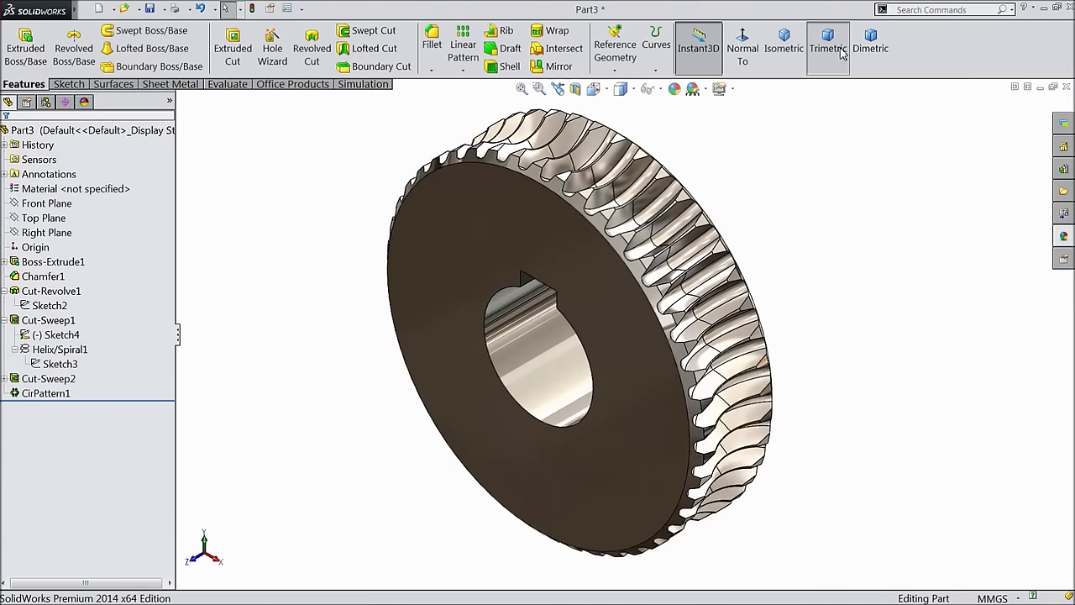
{"action": "scroll", "coordinate": [798, 354], "scroll_direction": "down", "scroll_amount": 2}
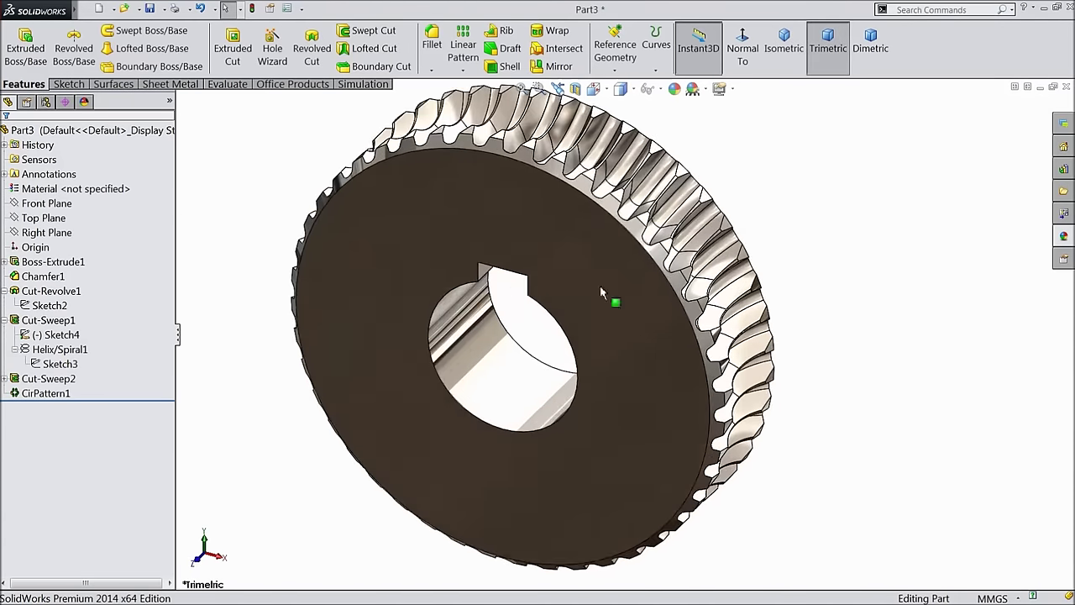
{"action": "left_click", "coordinate": [151, 10]}
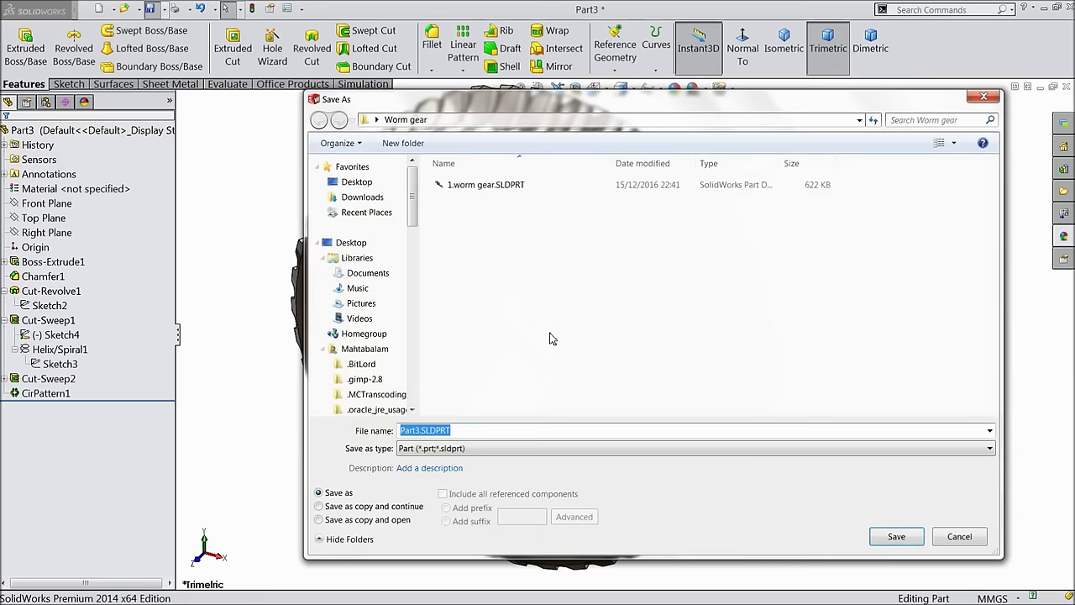
- Save the gear part as 2.Worm in the Worm gear folder
{"action": "type", "text": "2.Worm"}
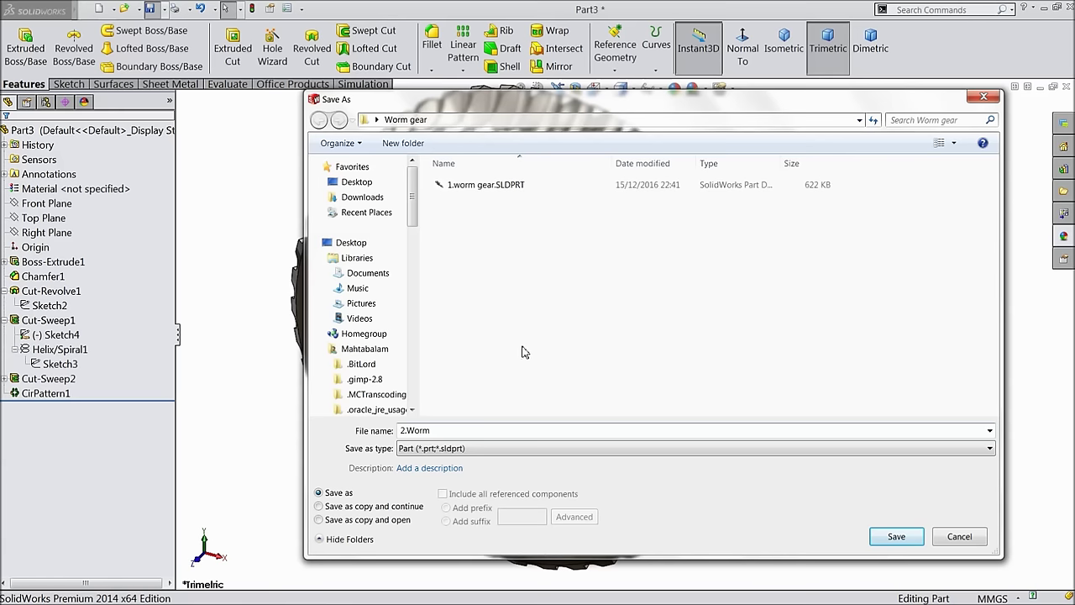
{"action": "left_click", "coordinate": [895, 535]}
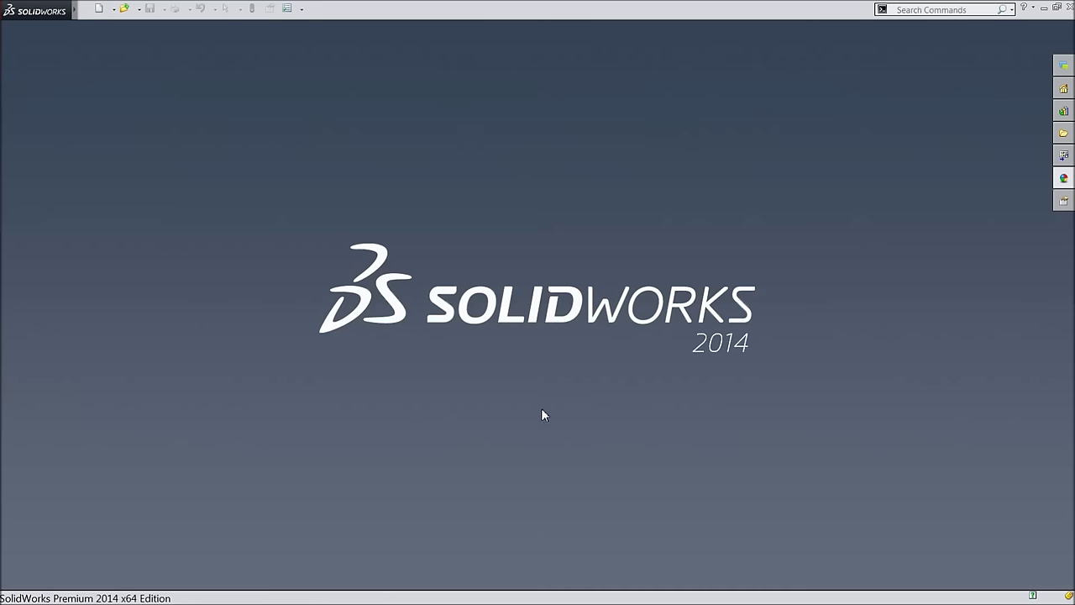
- Create a new assembly and insert the 1.worm gear and 2.Worm parts
{"action": "left_click", "coordinate": [104, 12]}
{"action": "double_click", "coordinate": [217, 291]}
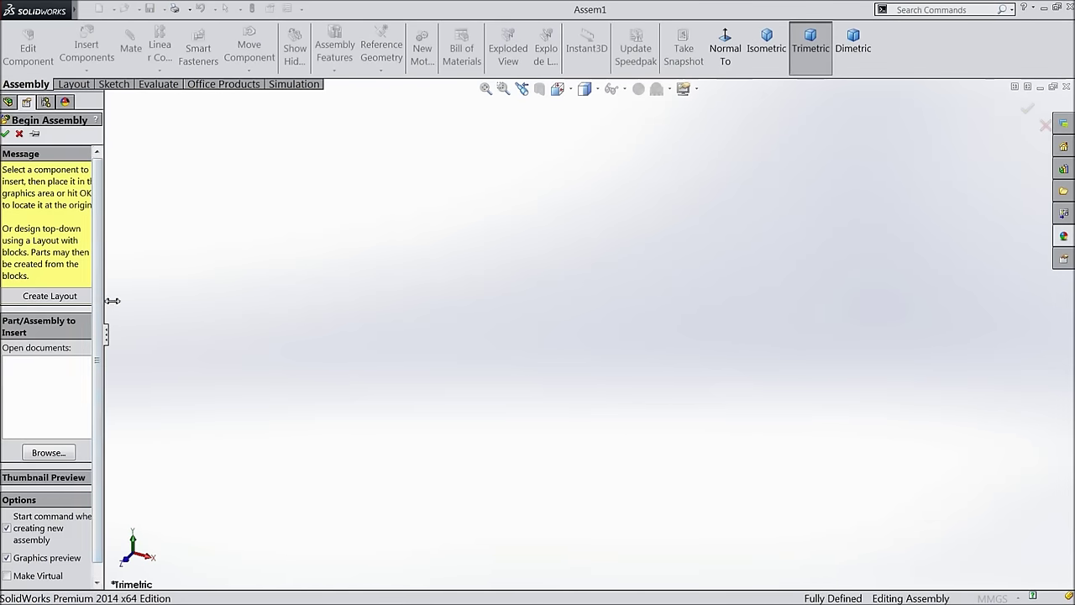
{"action": "left_click_drag", "start_coordinate": [109, 302], "coordinate": [154, 296]}
{"action": "left_click", "coordinate": [81, 407]}
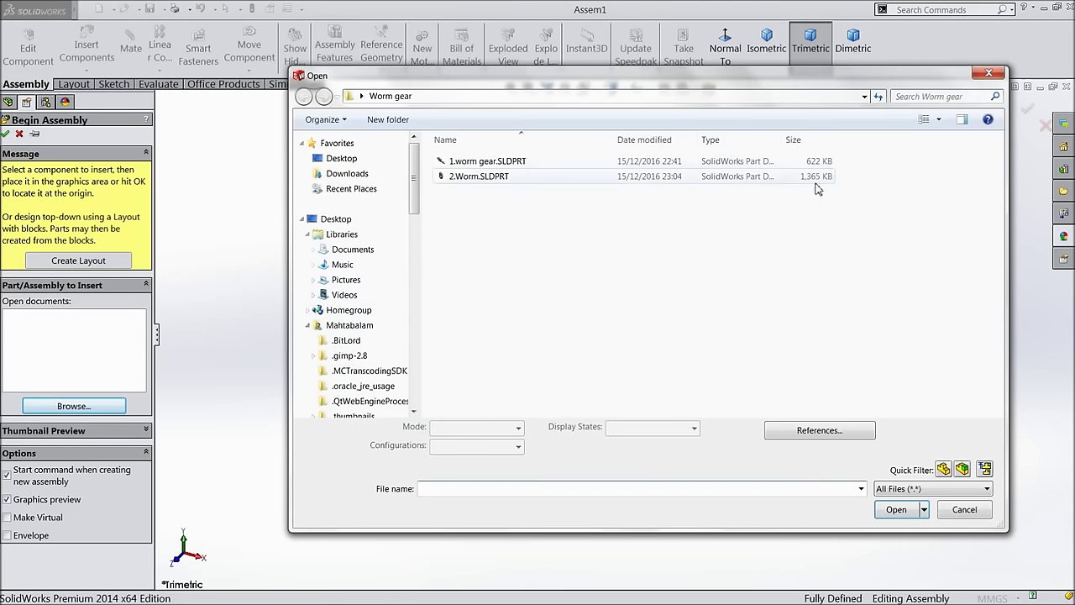
{"action": "left_click", "coordinate": [526, 161]}
{"action": "left_click", "coordinate": [495, 177], "text": "ctrl"}
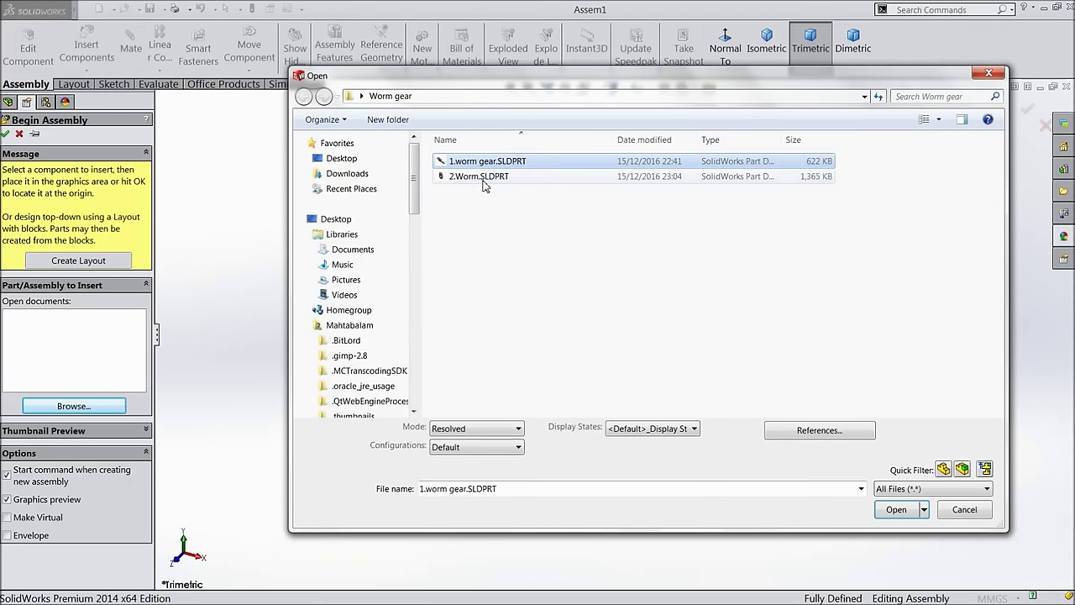
{"action": "left_click", "coordinate": [889, 520]}
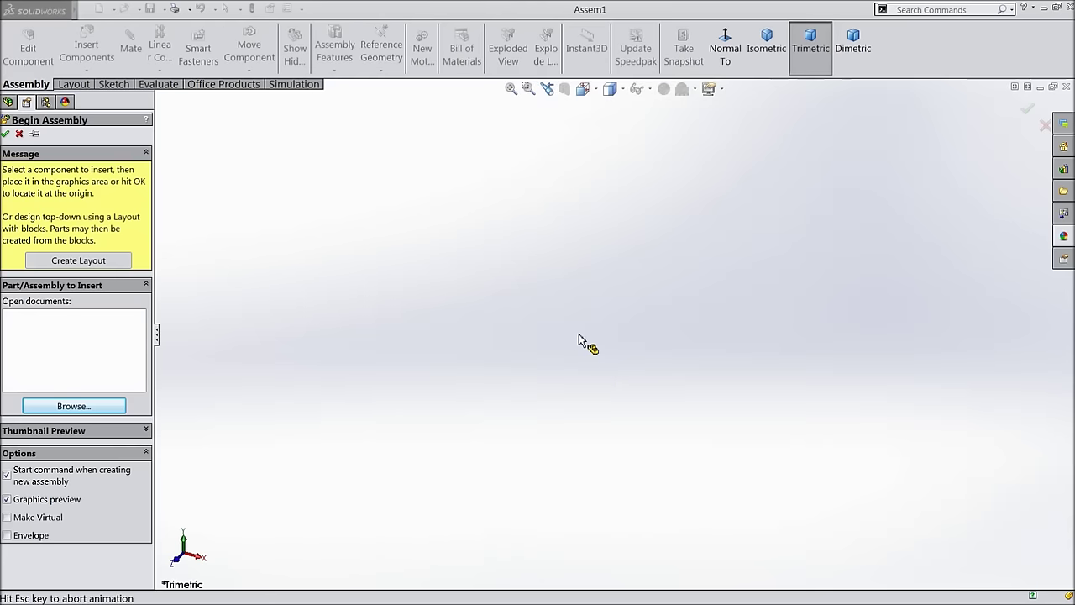
{"action": "left_click", "coordinate": [556, 304]}
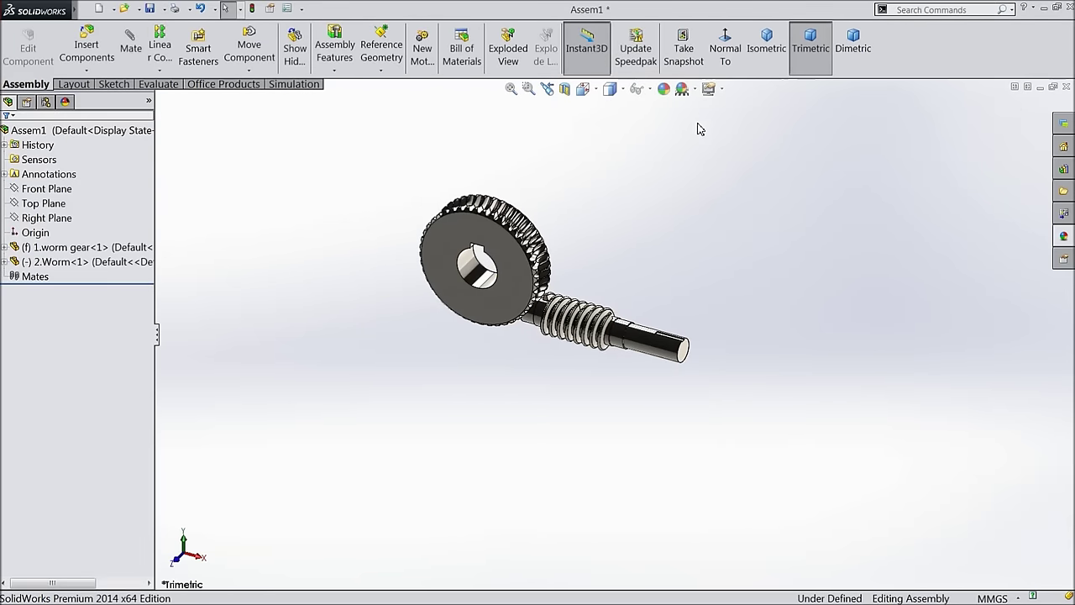
- Apply the Plain White background scene and bring up the worm shaft's context options
{"action": "left_click", "coordinate": [687, 89]}
{"action": "left_click", "coordinate": [712, 45]}
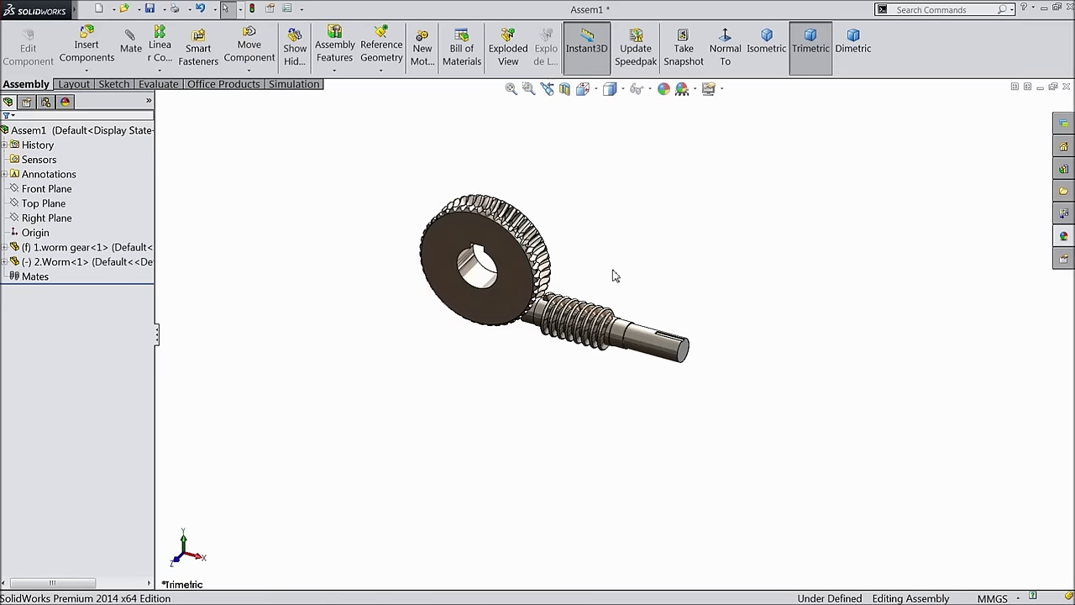
{"action": "scroll", "coordinate": [605, 268], "scroll_direction": "down", "scroll_amount": 3}
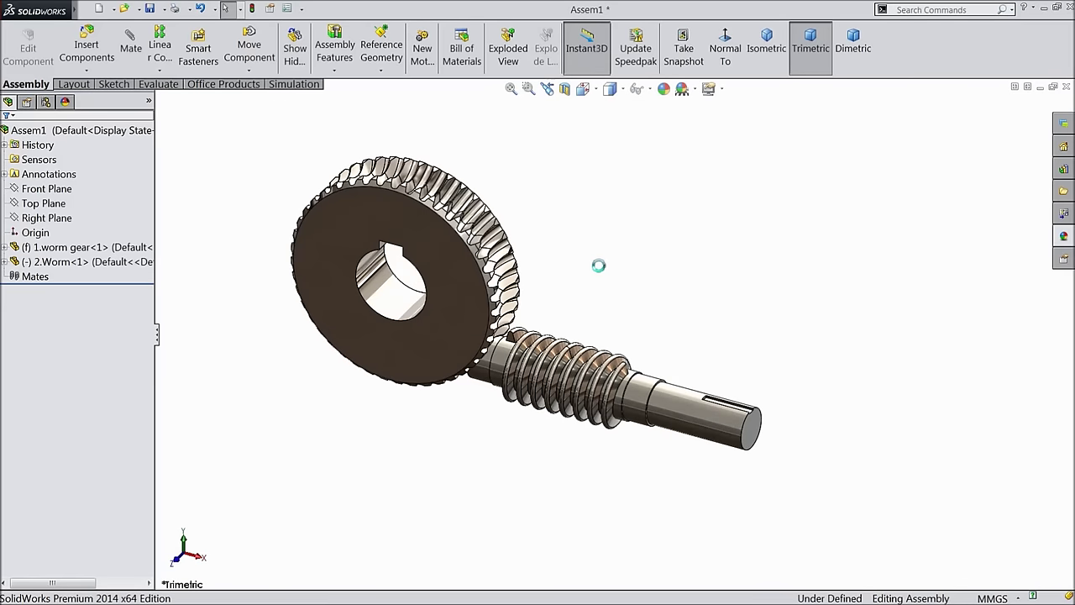
{"action": "left_click", "coordinate": [682, 420]}
{"action": "right_click", "coordinate": [682, 420]}
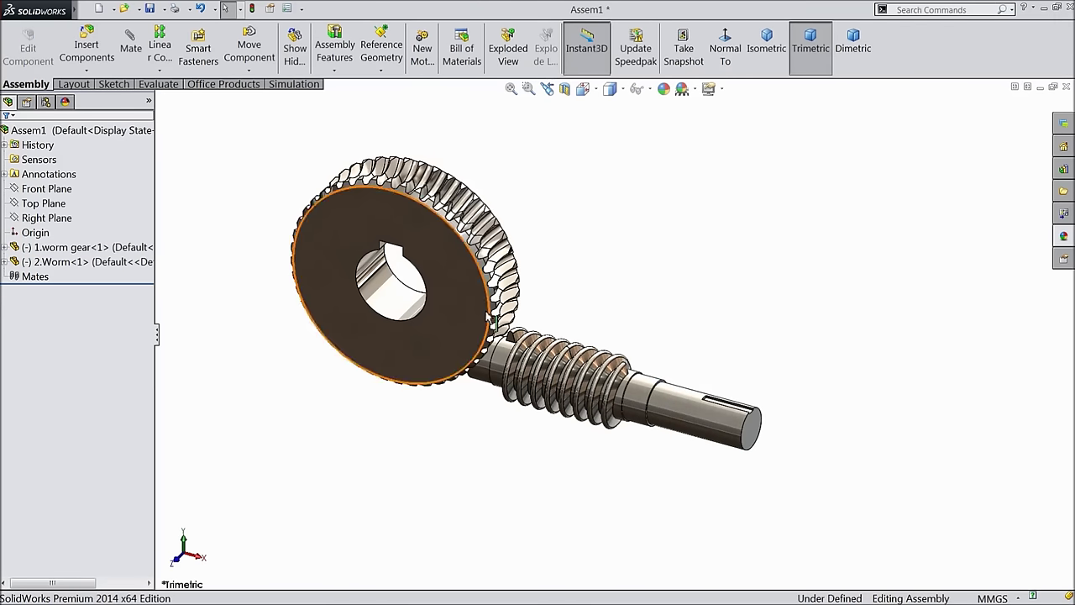
- Drag the floating worm shaft away from the gear and orbit so it sits above the wheel
{"action": "right_click", "coordinate": [469, 299]}
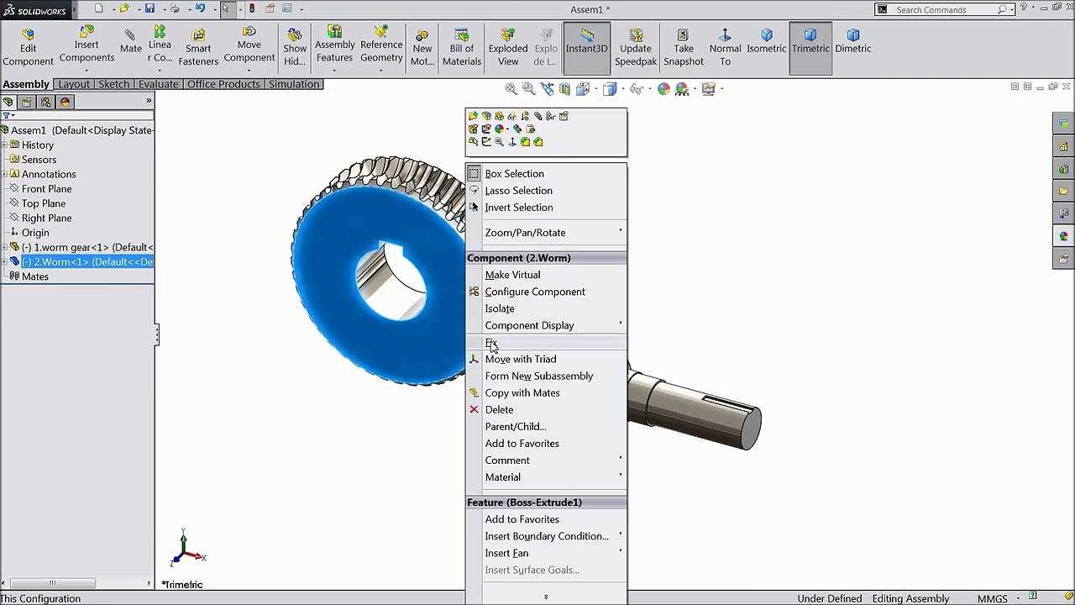
{"action": "left_click", "coordinate": [696, 256]}
{"action": "mouse_move", "coordinate": [638, 289]}
{"action": "middle_mouse_down"}
{"action": "mouse_move", "coordinate": [610, 293]}
{"action": "mouse_move", "coordinate": [643, 271]}
{"action": "middle_mouse_up"}
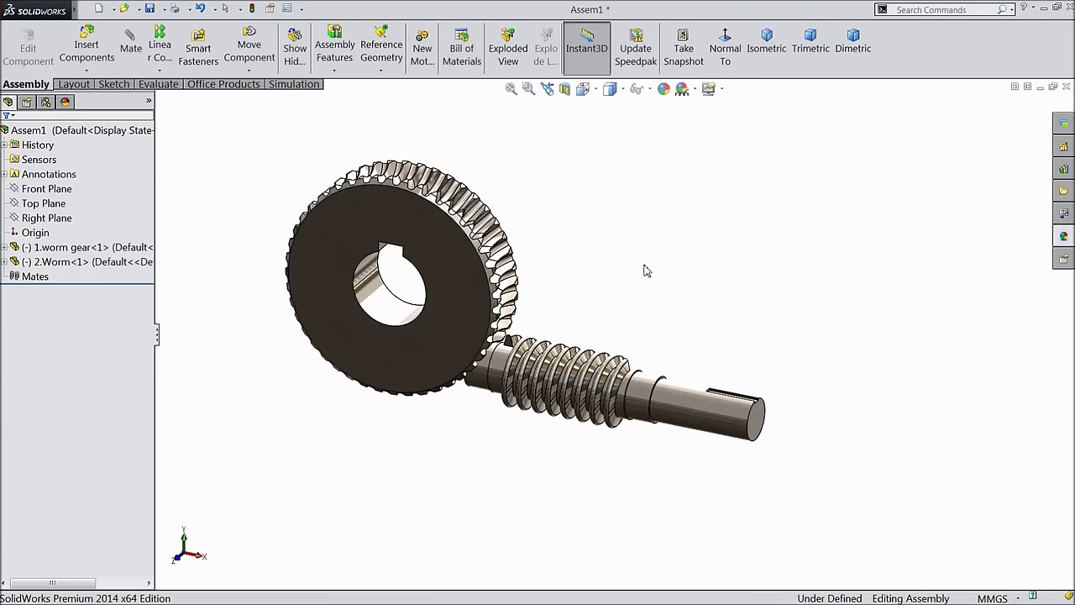
{"action": "left_click", "coordinate": [494, 410]}
{"action": "left_click_drag", "start_coordinate": [494, 410], "coordinate": [303, 420]}
{"action": "middle_click_drag", "start_coordinate": [303, 420], "coordinate": [505, 346]}
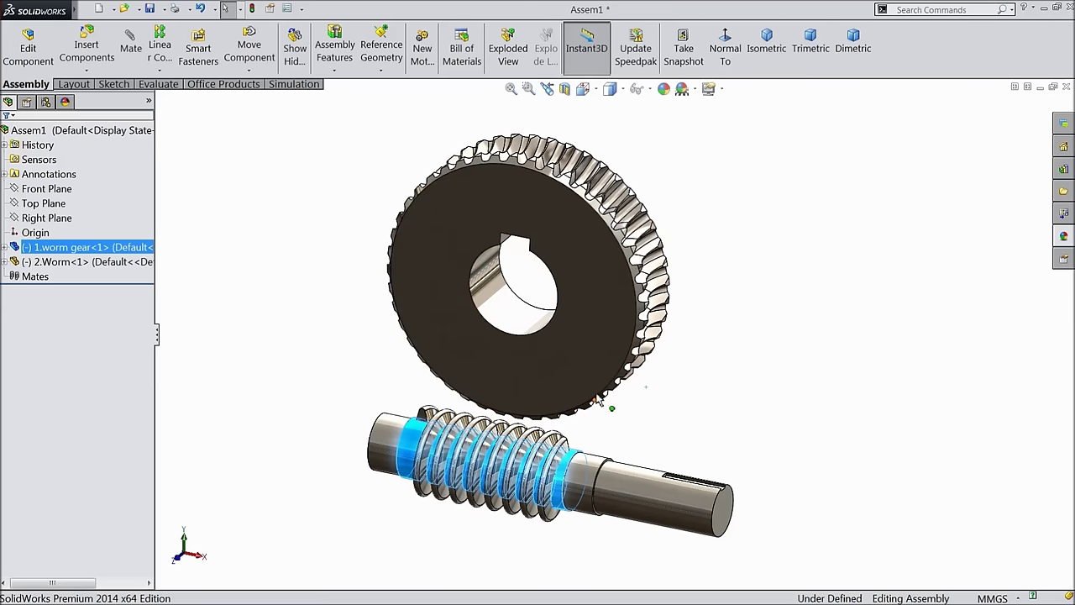
{"action": "middle_click_drag", "start_coordinate": [622, 149], "coordinate": [590, 492]}
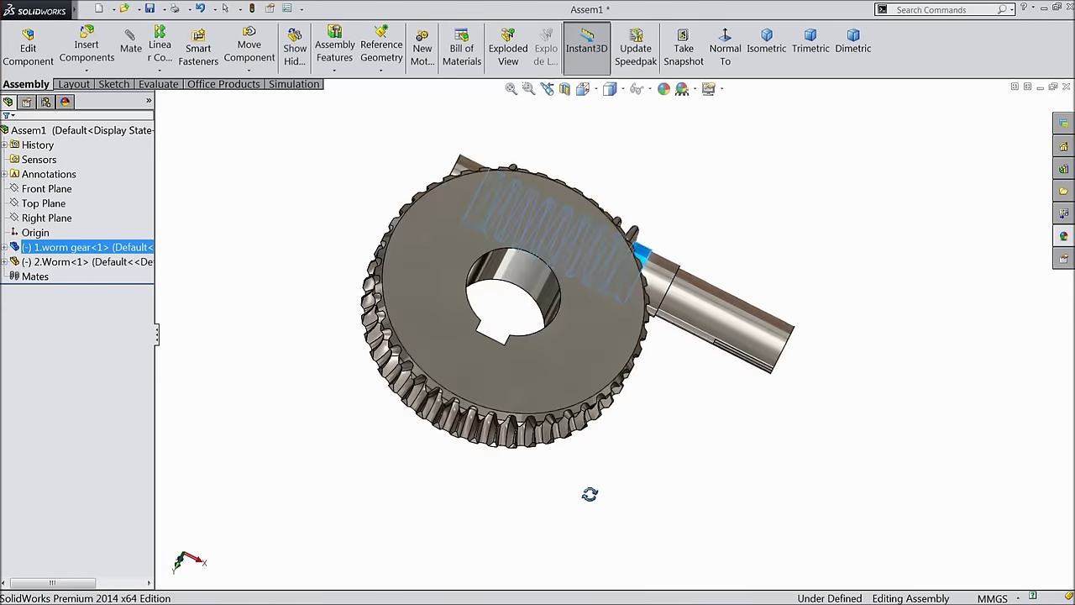
{"action": "middle_click_drag", "start_coordinate": [583, 240], "coordinate": [526, 372]}
{"action": "left_click", "coordinate": [679, 331]}
{"action": "scroll", "coordinate": [630, 336], "scroll_direction": "up", "scroll_amount": 2}
{"action": "scroll", "coordinate": [586, 383], "scroll_direction": "down", "scroll_amount": 2}
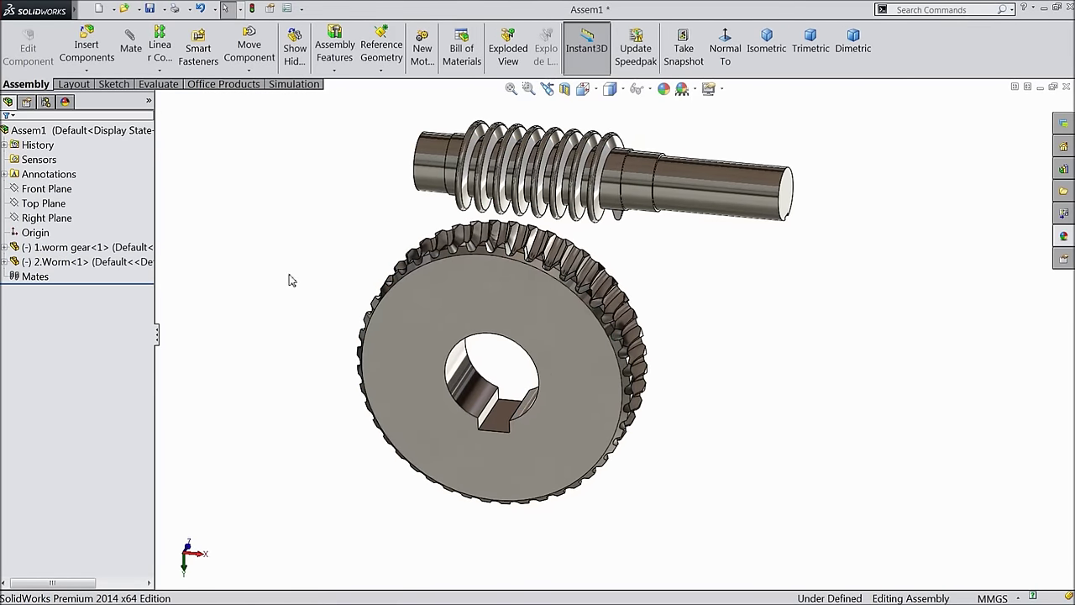
{"action": "left_click", "coordinate": [478, 316]}
- Select the 2.Worm Front Plane and the assembly Front Plane and start a mate between them
{"action": "left_click", "coordinate": [335, 241]}
{"action": "left_click", "coordinate": [54, 192]}
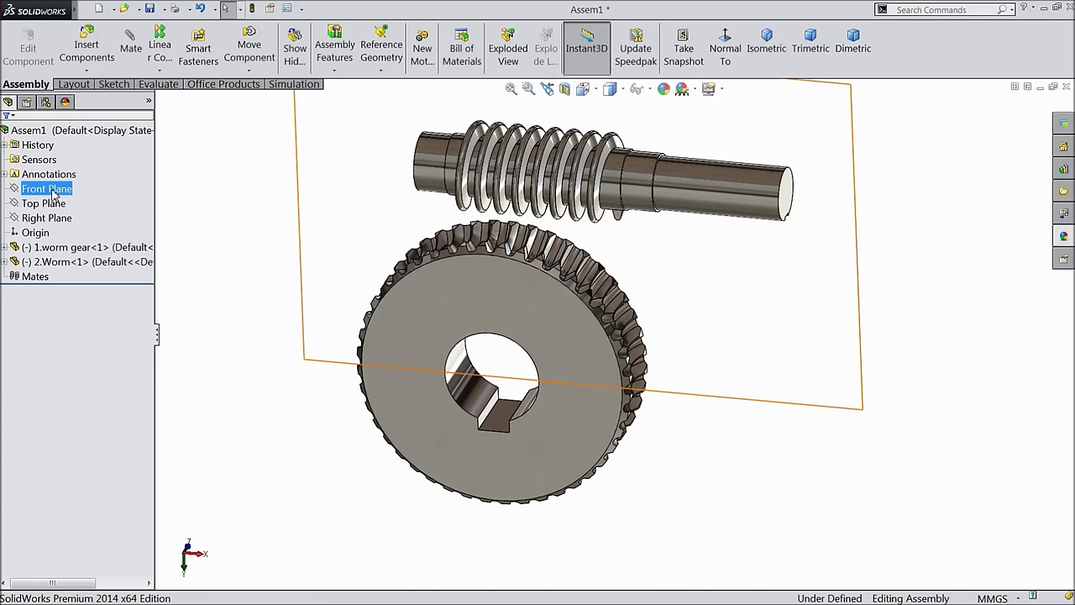
{"action": "left_click", "coordinate": [47, 247]}
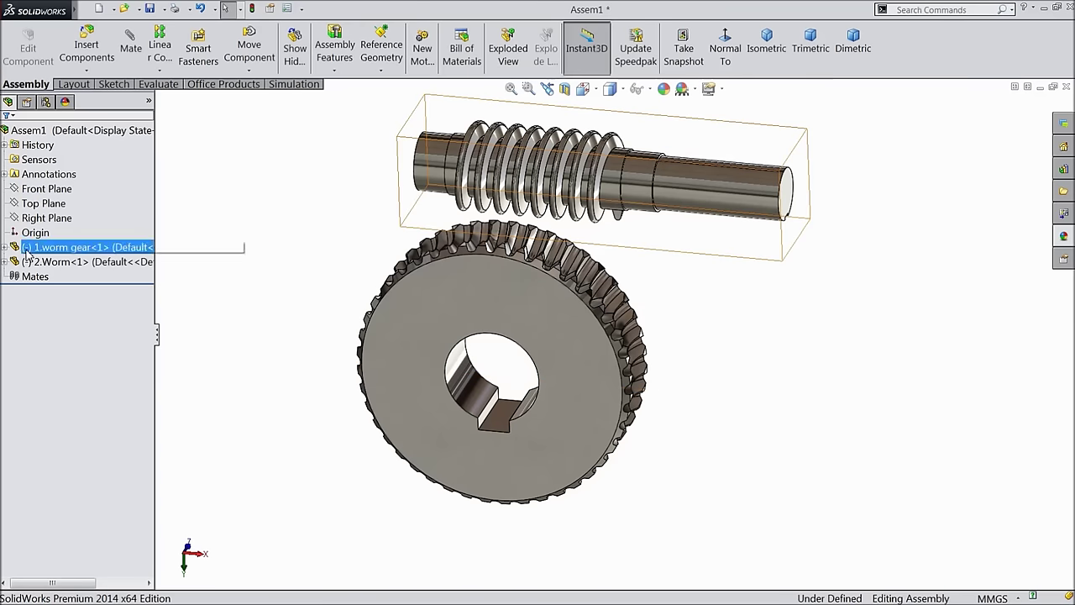
{"action": "left_click", "coordinate": [42, 261]}
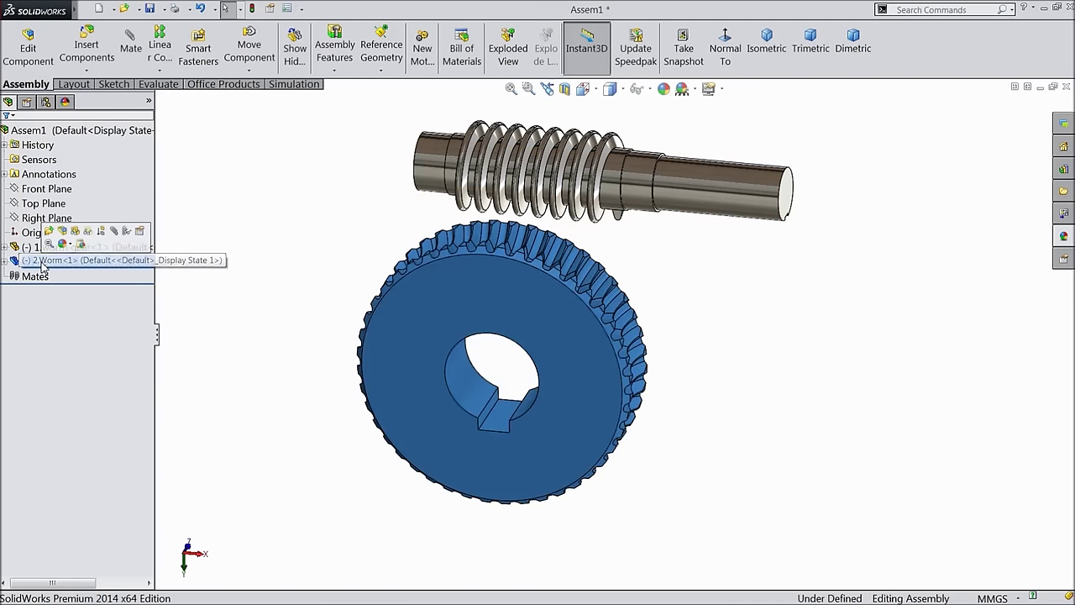
{"action": "left_click", "coordinate": [6, 263]}
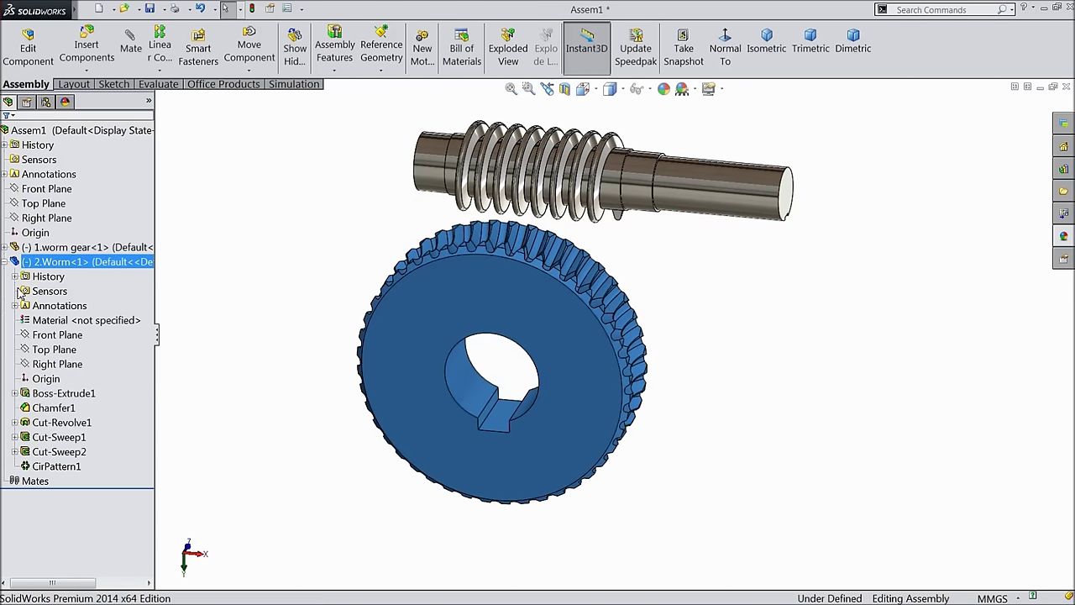
{"action": "left_click", "coordinate": [57, 335]}
{"action": "mouse_move", "coordinate": [189, 328]}
{"action": "middle_mouse_down"}
{"action": "mouse_move", "coordinate": [109, 319]}
{"action": "mouse_move", "coordinate": [189, 325]}
{"action": "middle_mouse_up"}
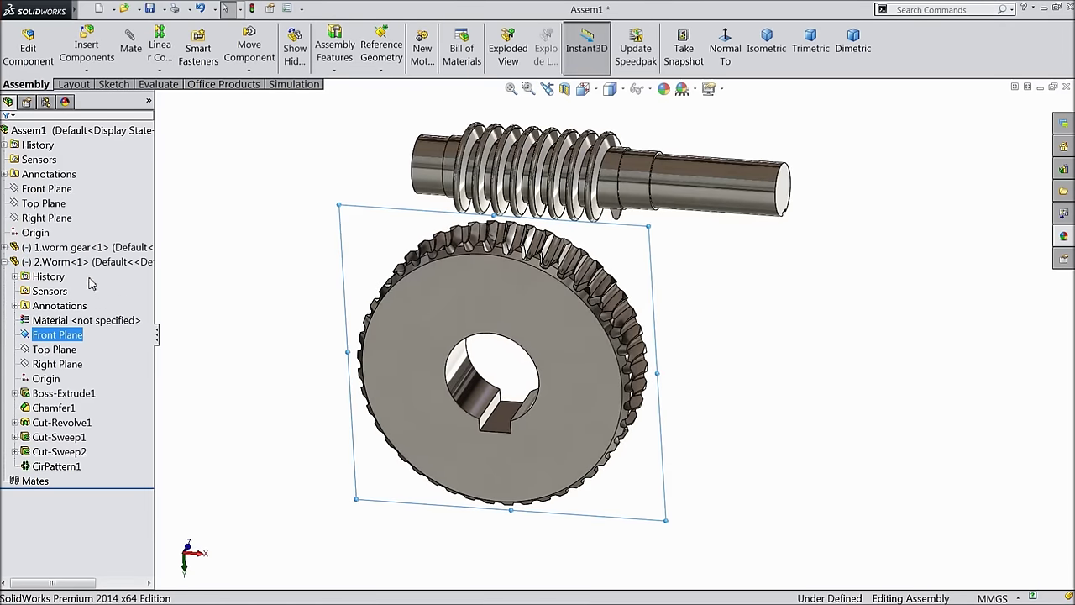
{"action": "left_click", "coordinate": [49, 189], "text": "ctrl"}
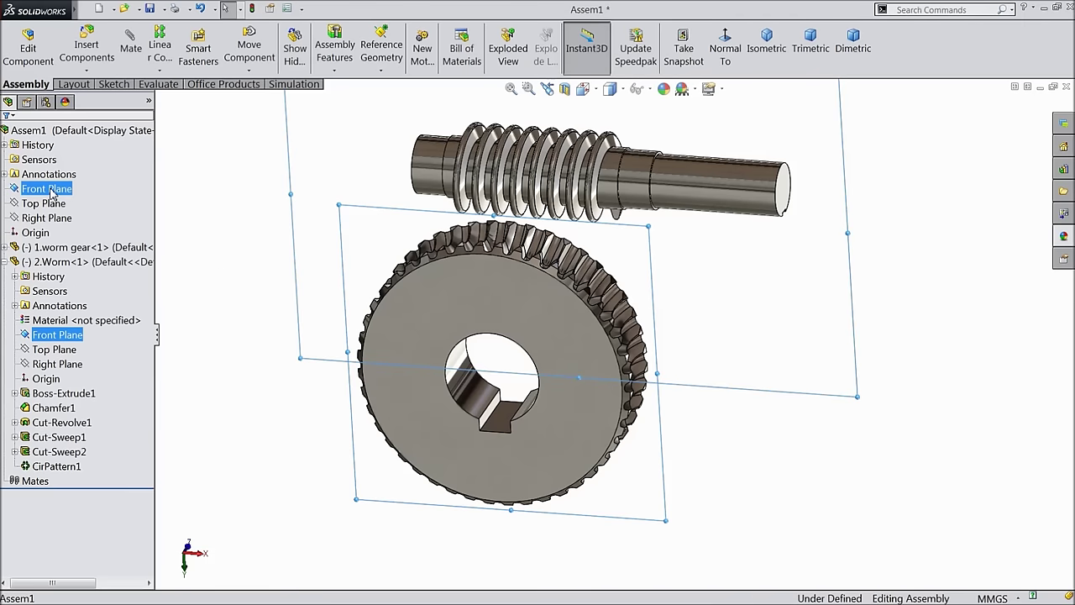
{"action": "mouse_move", "coordinate": [221, 263]}
{"action": "middle_mouse_down"}
{"action": "mouse_move", "coordinate": [159, 266]}
{"action": "mouse_move", "coordinate": [238, 276]}
{"action": "mouse_move", "coordinate": [223, 267]}
{"action": "middle_mouse_up"}
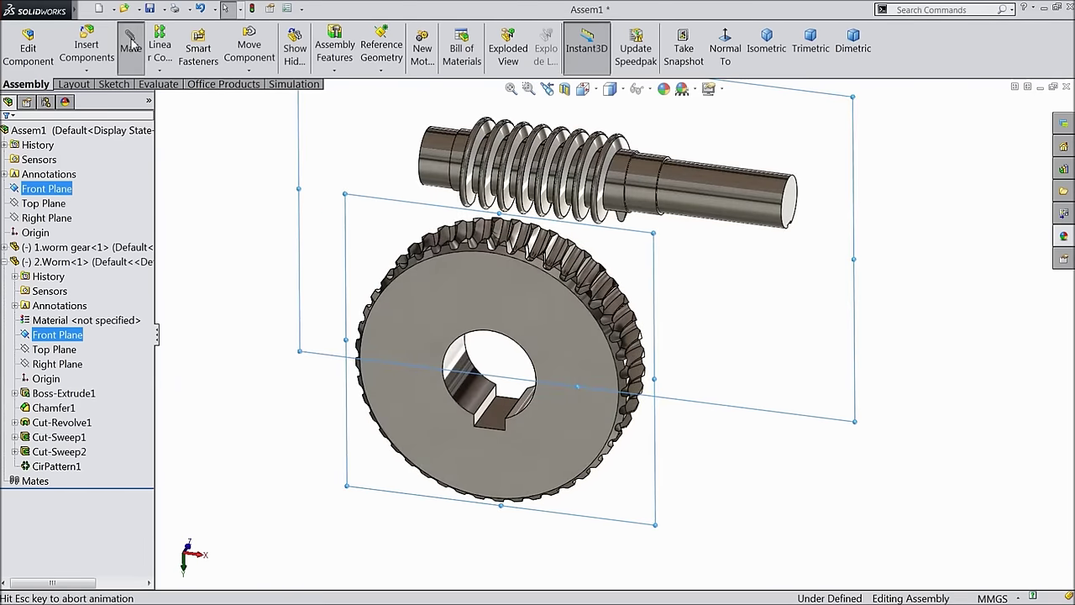
{"action": "left_click", "coordinate": [130, 44]}
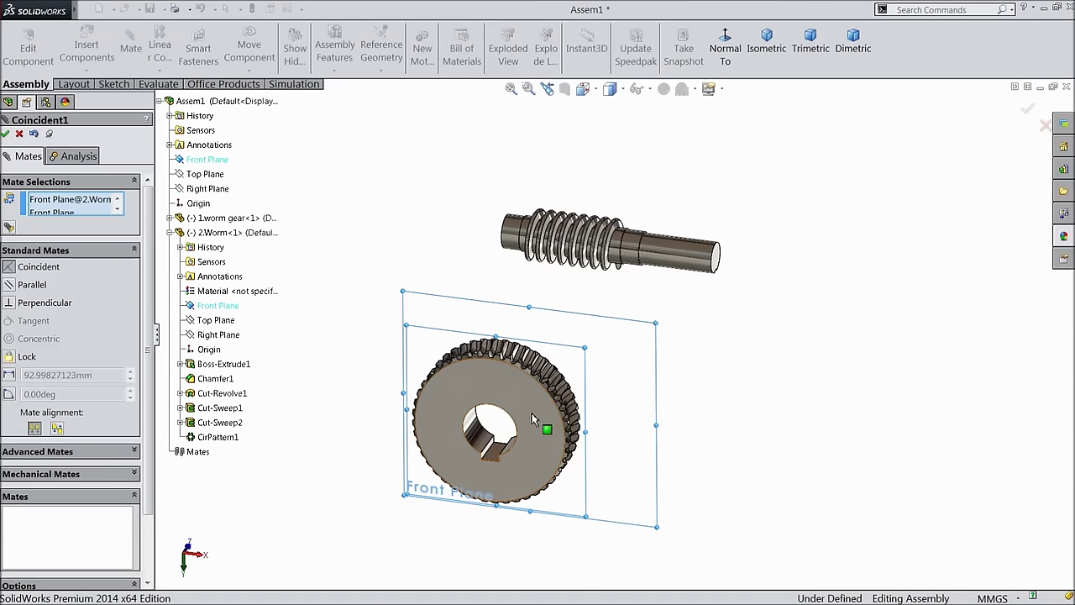
- Accept the coincident plane mate and make the gear bore concentric with the assembly Origin
{"action": "left_click", "coordinate": [6, 135]}
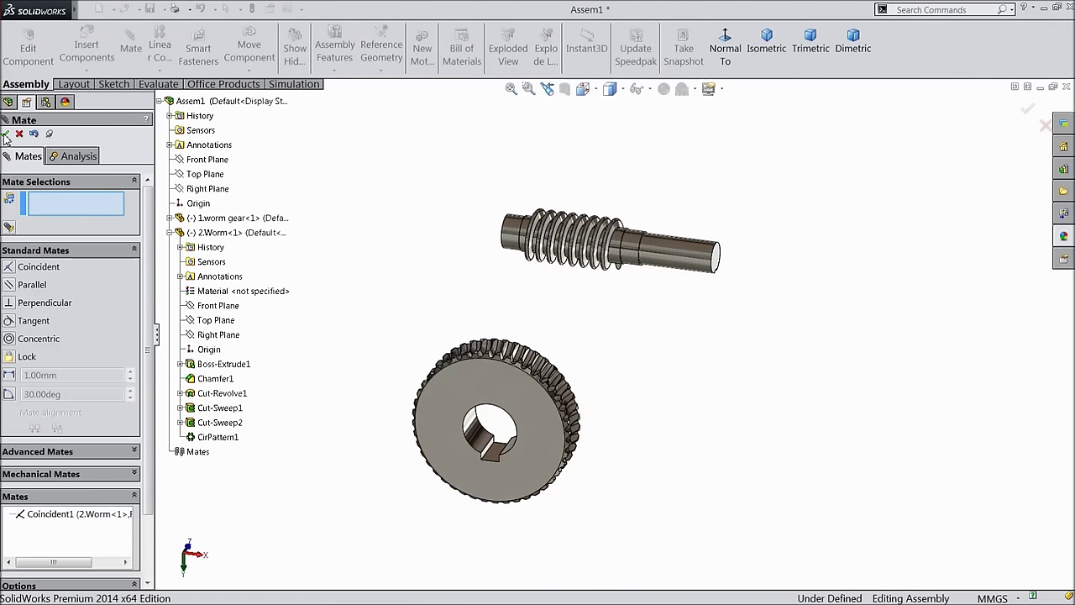
{"action": "left_click", "coordinate": [203, 206]}
{"action": "scroll", "coordinate": [479, 491], "scroll_direction": "down", "scroll_amount": 3}
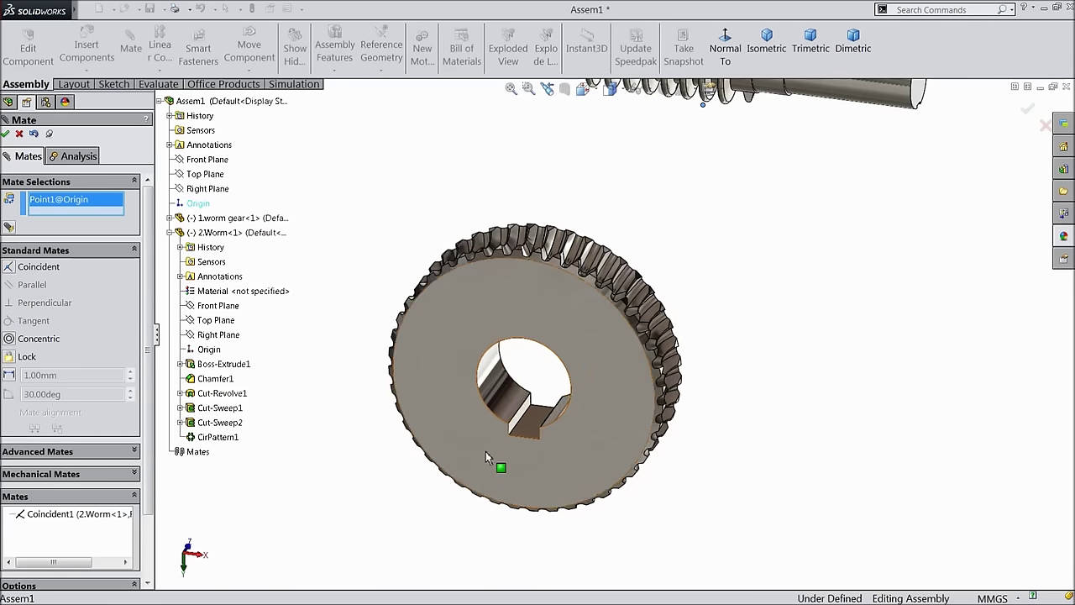
{"action": "left_click", "coordinate": [508, 386]}
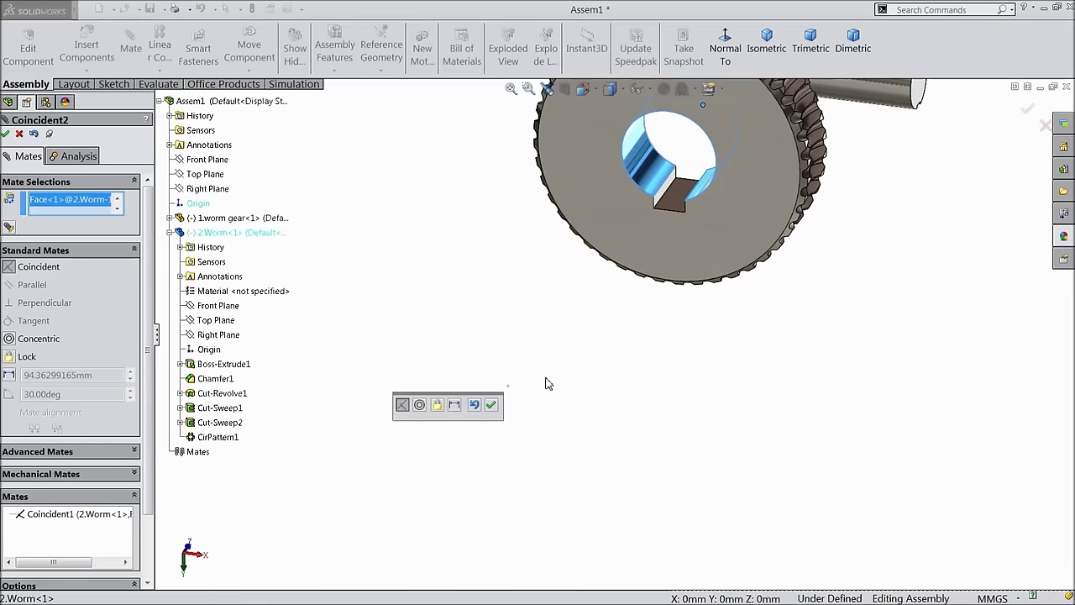
{"action": "left_click", "coordinate": [420, 405]}
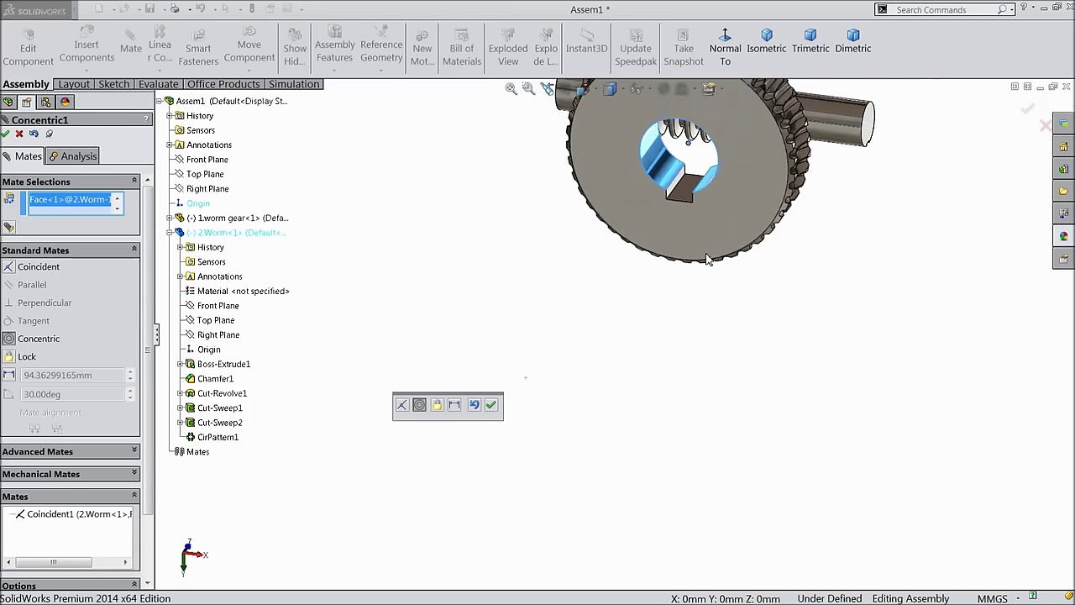
{"action": "scroll", "coordinate": [689, 214], "scroll_direction": "down", "scroll_amount": 2}
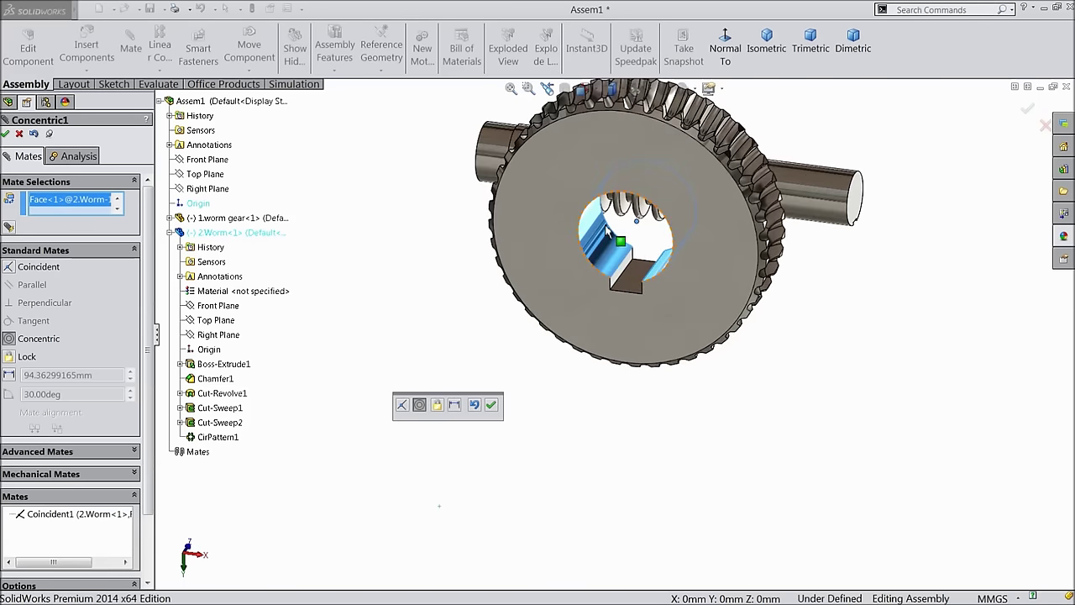
{"action": "left_click", "coordinate": [492, 405]}
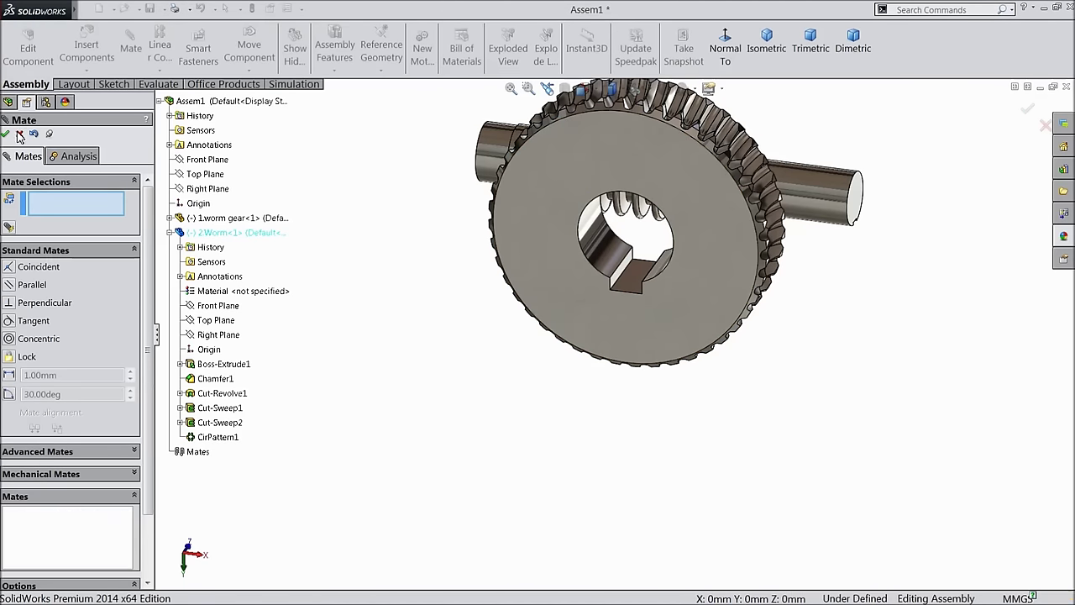
- Close the mate panel and move the worm shaft up above the gear
{"action": "left_click", "coordinate": [18, 133]}
{"action": "scroll", "coordinate": [817, 306], "scroll_direction": "down", "scroll_amount": 3}
{"action": "middle_click_drag", "start_coordinate": [816, 306], "coordinate": [809, 355]}
{"action": "scroll", "coordinate": [848, 357], "scroll_direction": "up", "scroll_amount": 3}
{"action": "left_click_drag", "start_coordinate": [870, 280], "coordinate": [628, 186]}
{"action": "middle_click_drag", "start_coordinate": [775, 287], "coordinate": [804, 293]}
{"action": "left_click", "coordinate": [708, 154]}
{"action": "scroll", "coordinate": [682, 163], "scroll_direction": "down", "scroll_amount": 2}
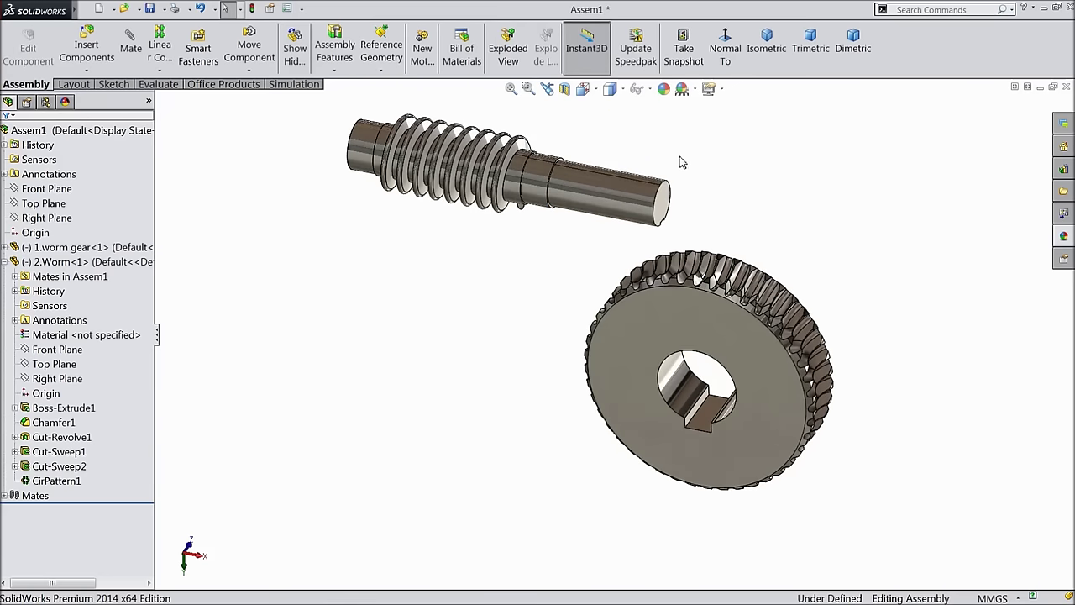
- Expand the worm shaft's feature list and show temporary axes through both parts
{"action": "left_click", "coordinate": [5, 262]}
{"action": "left_click", "coordinate": [5, 247]}
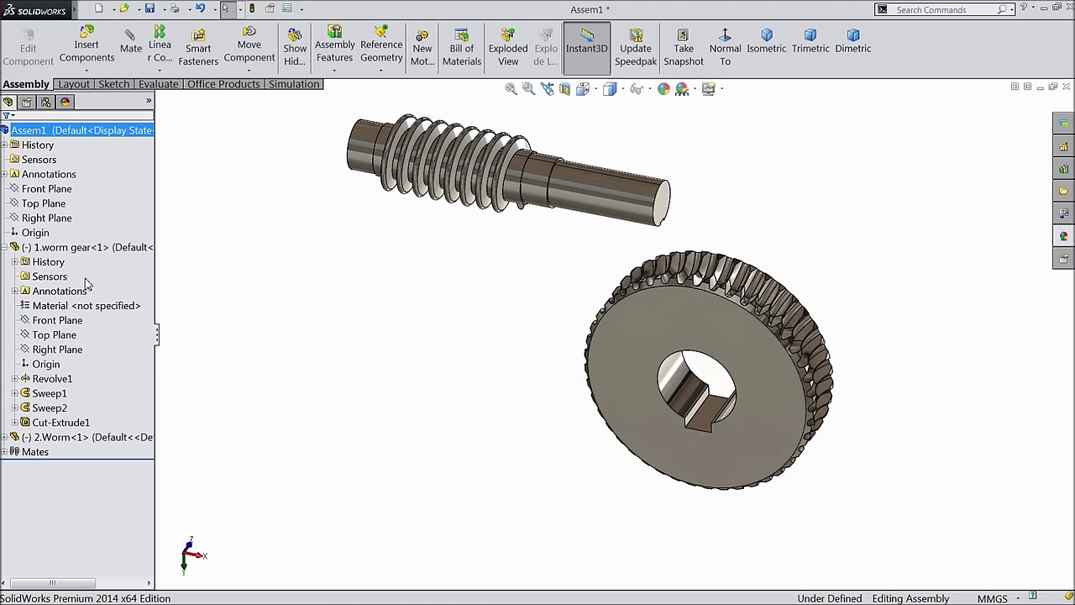
{"action": "left_click", "coordinate": [650, 89]}
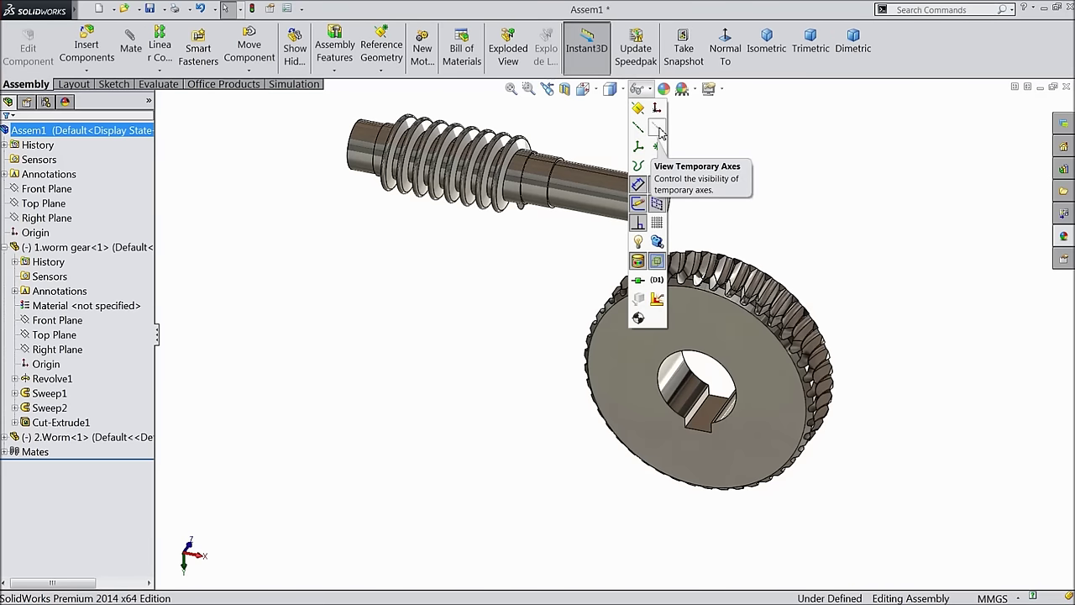
{"action": "left_click", "coordinate": [658, 130]}
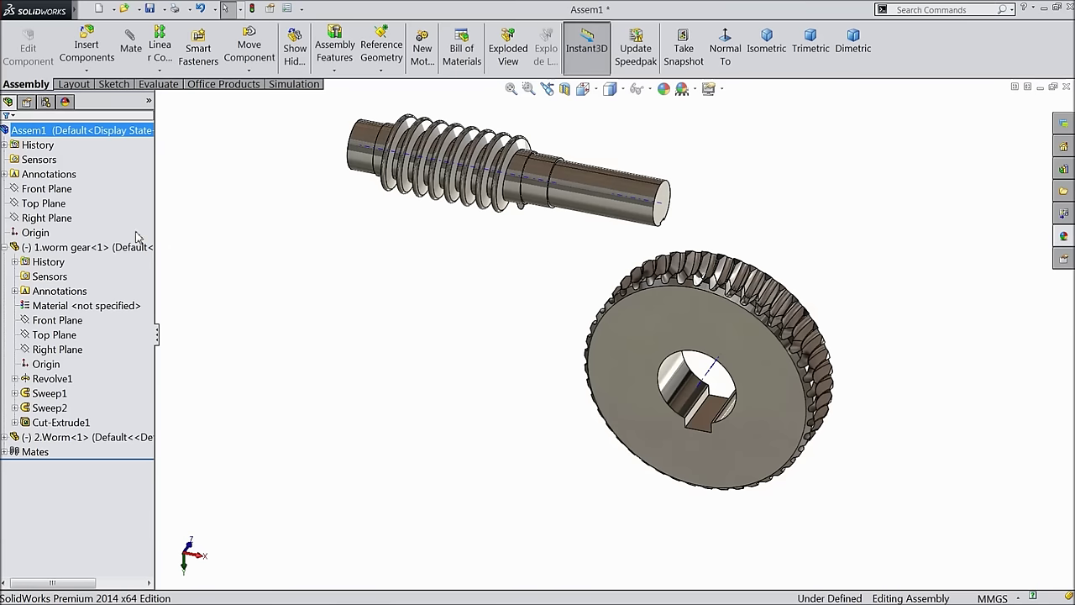
- Mate the worm shaft's axis coincident to the assembly Front Plane, then move the worm over the rim
{"action": "left_click", "coordinate": [47, 192]}
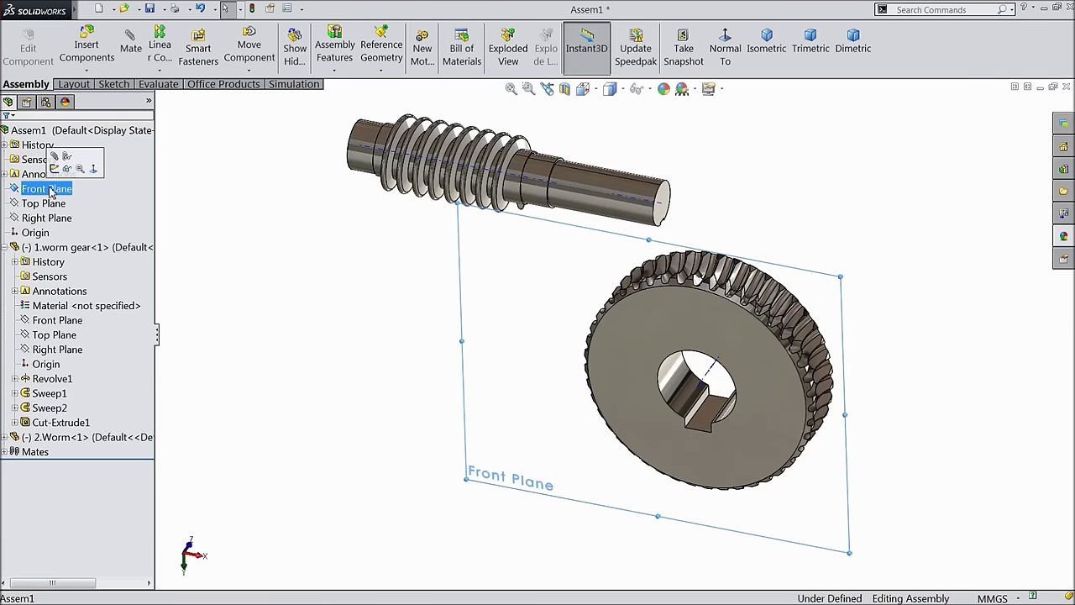
{"action": "left_click", "coordinate": [130, 41]}
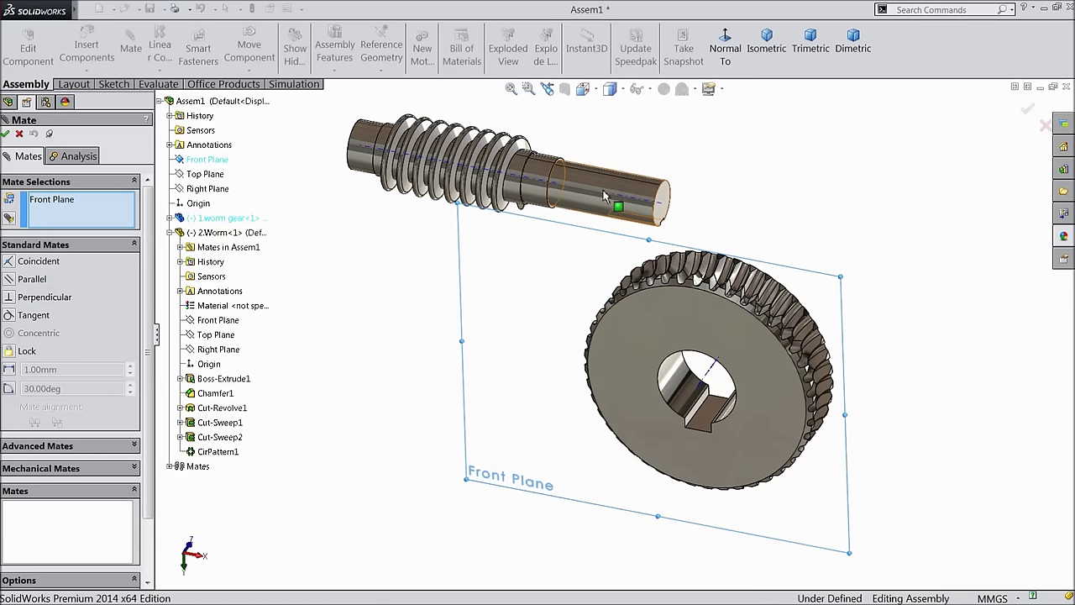
{"action": "left_click", "coordinate": [636, 205]}
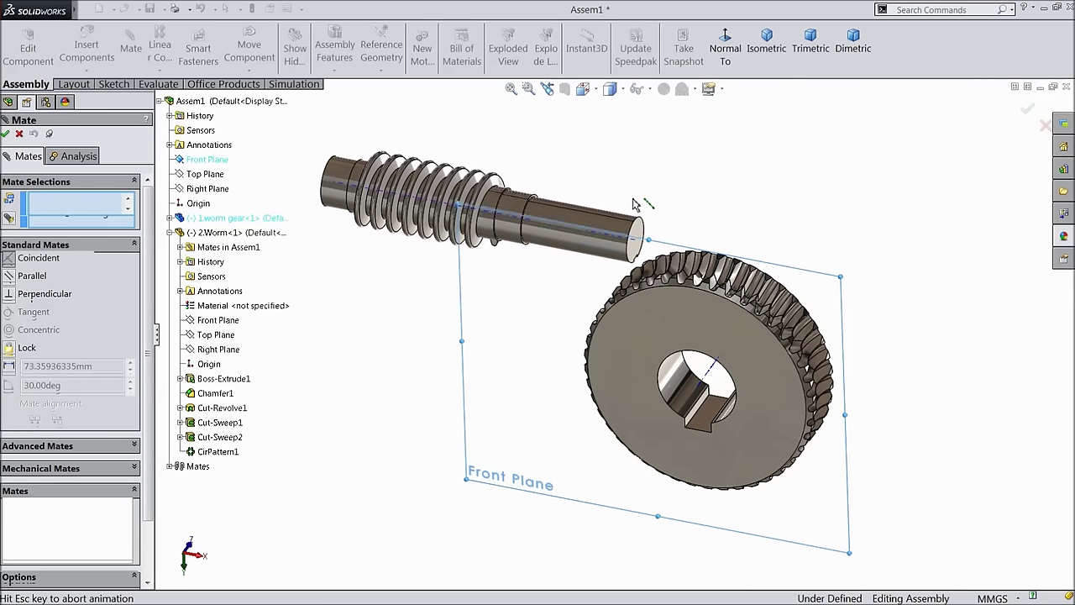
{"action": "middle_click_drag", "start_coordinate": [916, 225], "coordinate": [890, 228]}
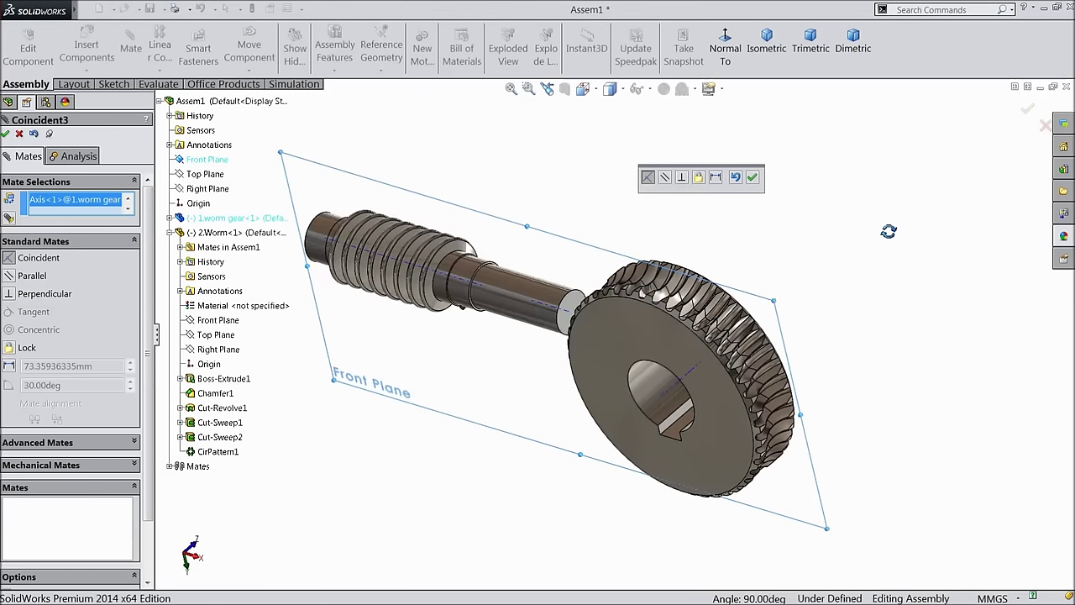
{"action": "left_click", "coordinate": [752, 178]}
{"action": "middle_click_drag", "start_coordinate": [754, 237], "coordinate": [636, 289]}
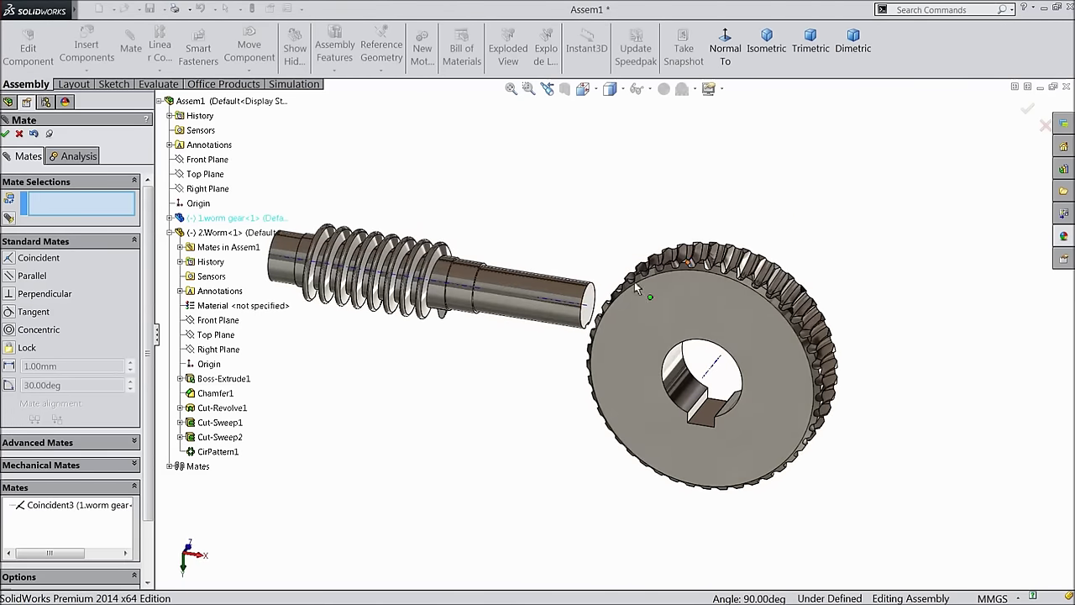
{"action": "left_click_drag", "start_coordinate": [508, 302], "coordinate": [861, 244]}
- Close the Mate PropertyManager and orbit around the worm and gear to inspect them
{"action": "middle_click_drag", "start_coordinate": [861, 243], "coordinate": [858, 301]}
{"action": "scroll", "coordinate": [777, 260], "scroll_direction": "down", "scroll_amount": 4}
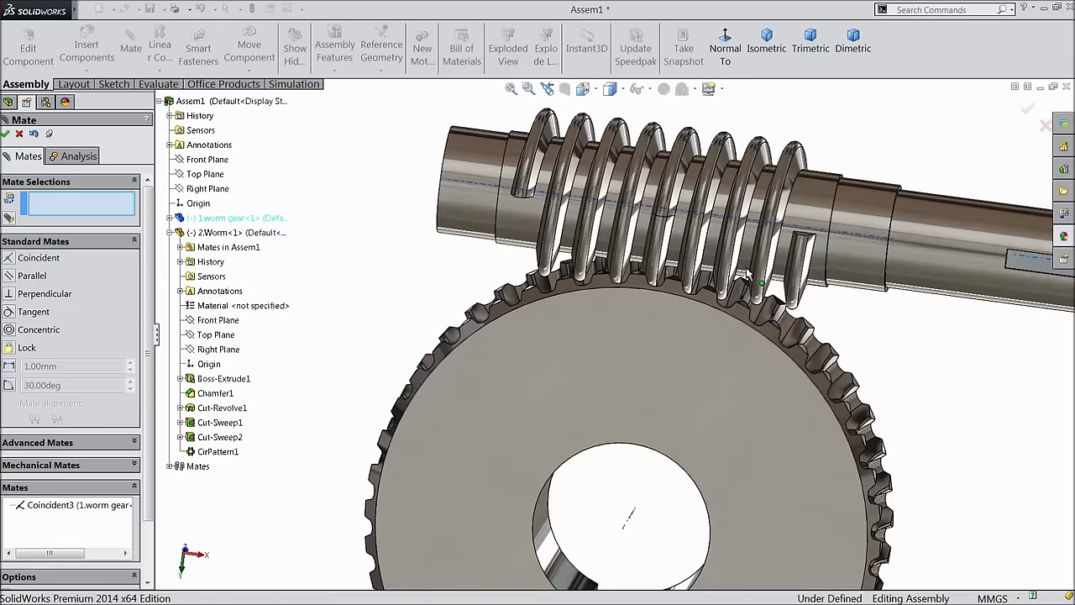
{"action": "scroll", "coordinate": [764, 311], "scroll_direction": "up", "scroll_amount": 5}
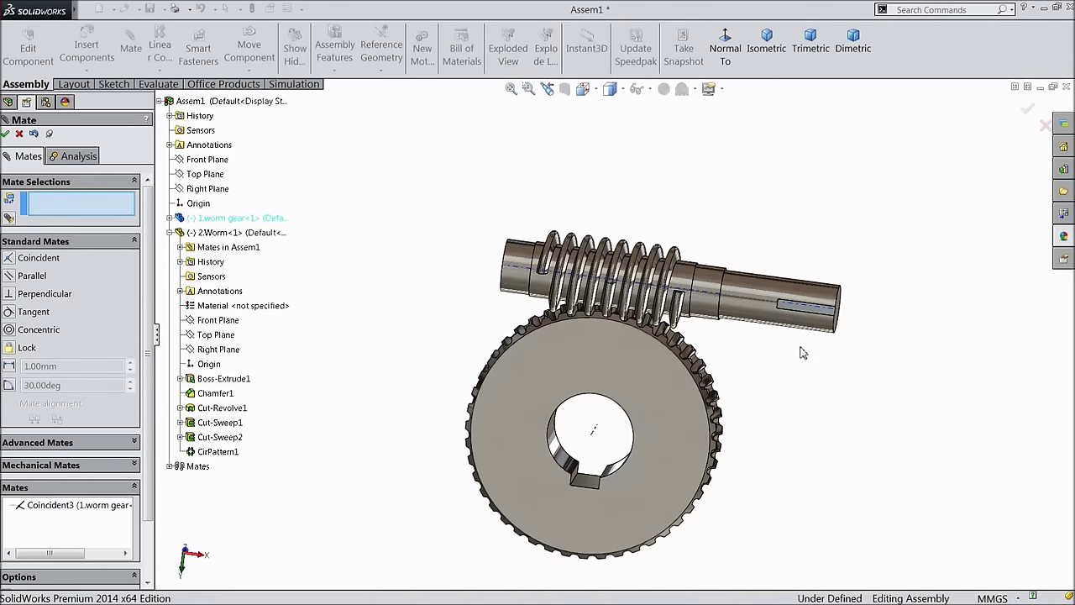
{"action": "left_click", "coordinate": [19, 136]}
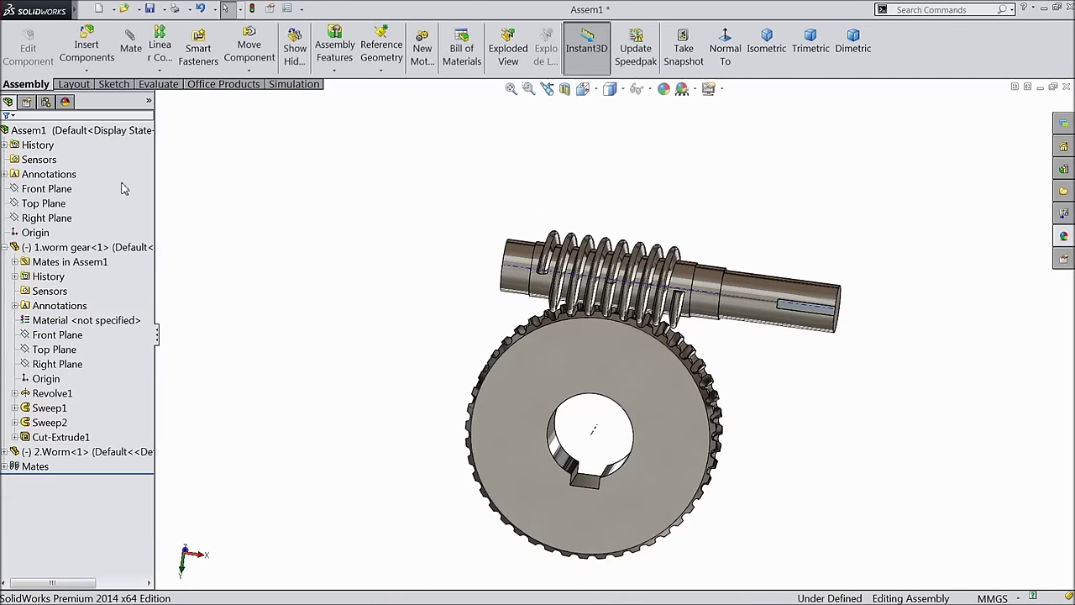
{"action": "middle_click_drag", "start_coordinate": [515, 322], "coordinate": [525, 307]}
{"action": "scroll", "coordinate": [524, 307], "scroll_direction": "down", "scroll_amount": 8}
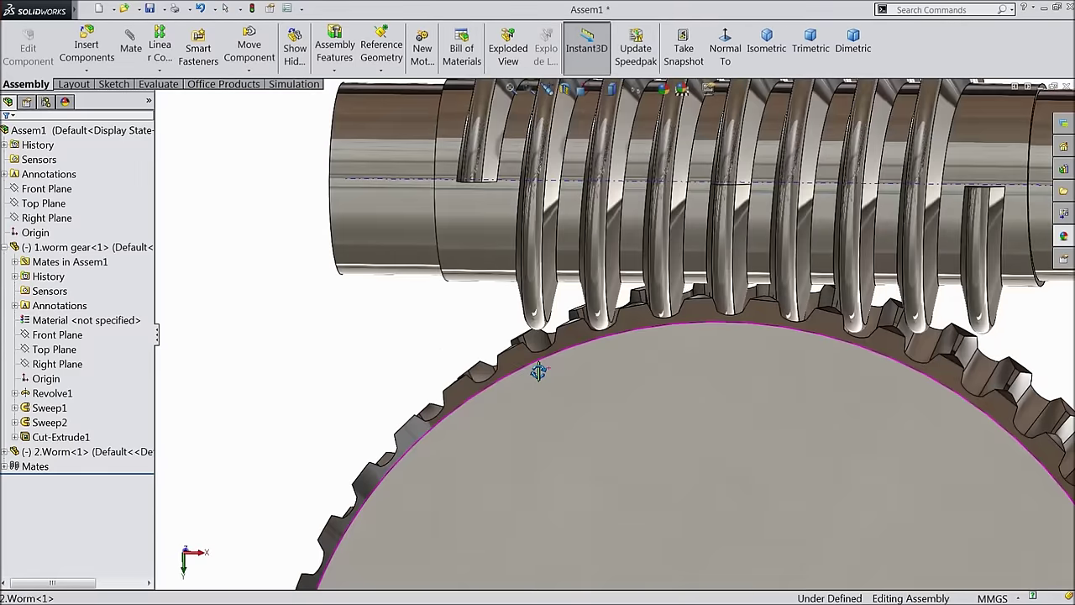
{"action": "middle_click_drag", "start_coordinate": [538, 370], "coordinate": [540, 395]}
- Select the gear, view it normal-on, and drag the worm up onto the gear rim
{"action": "key", "text": "ctrl+1"}
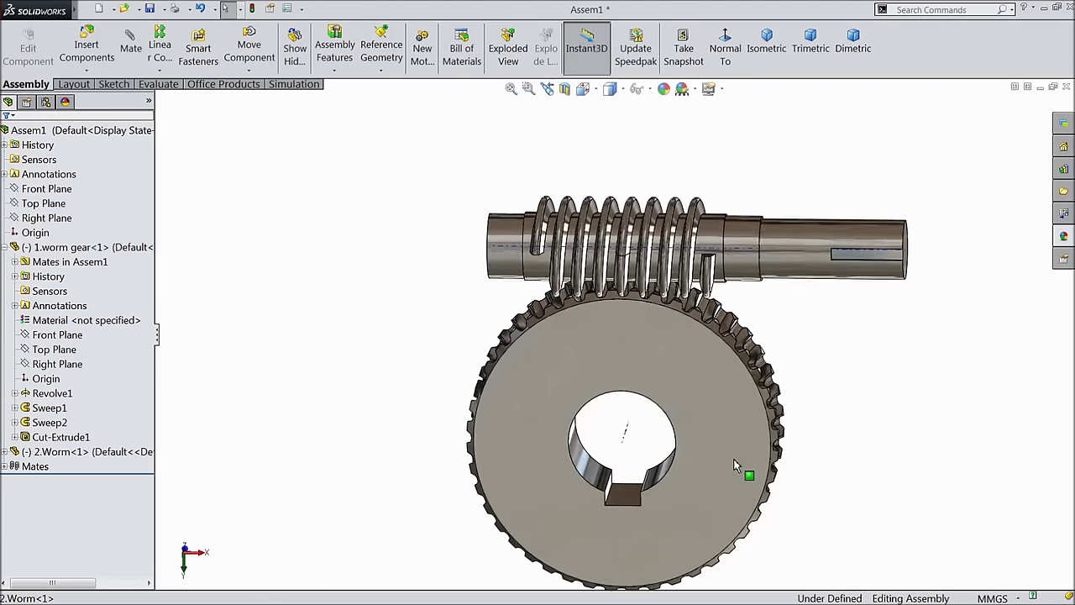
{"action": "scroll", "coordinate": [733, 459], "scroll_direction": "down", "scroll_amount": 3}
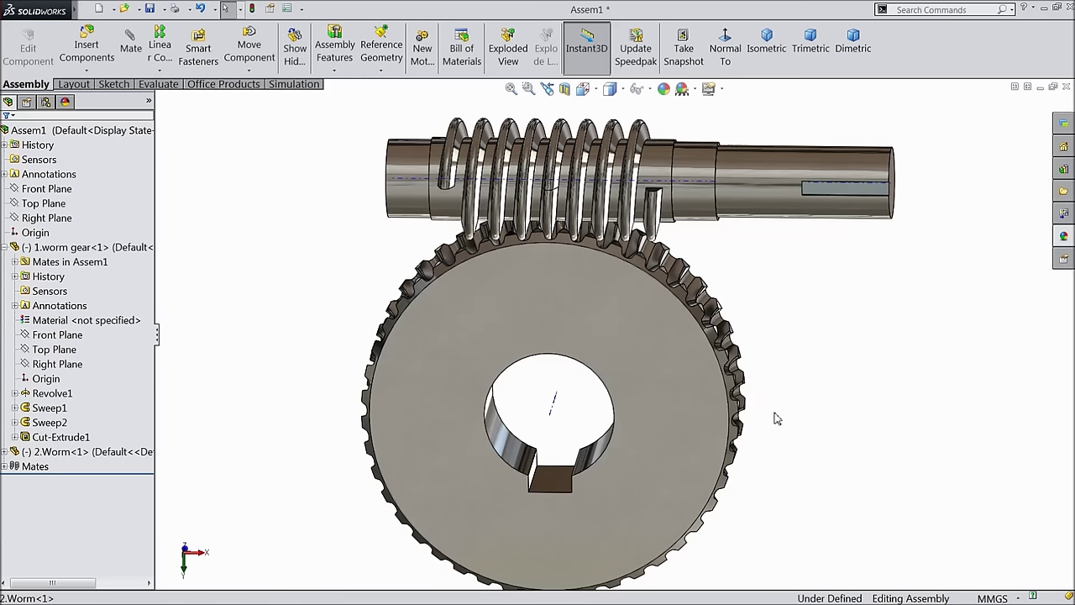
{"action": "middle_click_drag", "start_coordinate": [774, 420], "coordinate": [555, 214]}
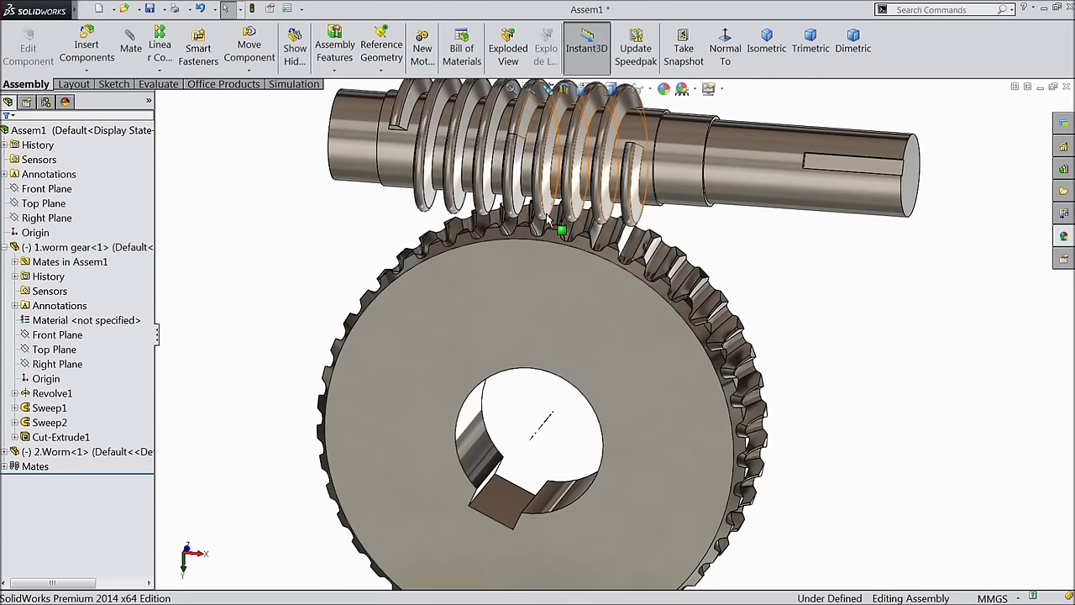
{"action": "left_click", "coordinate": [543, 287]}
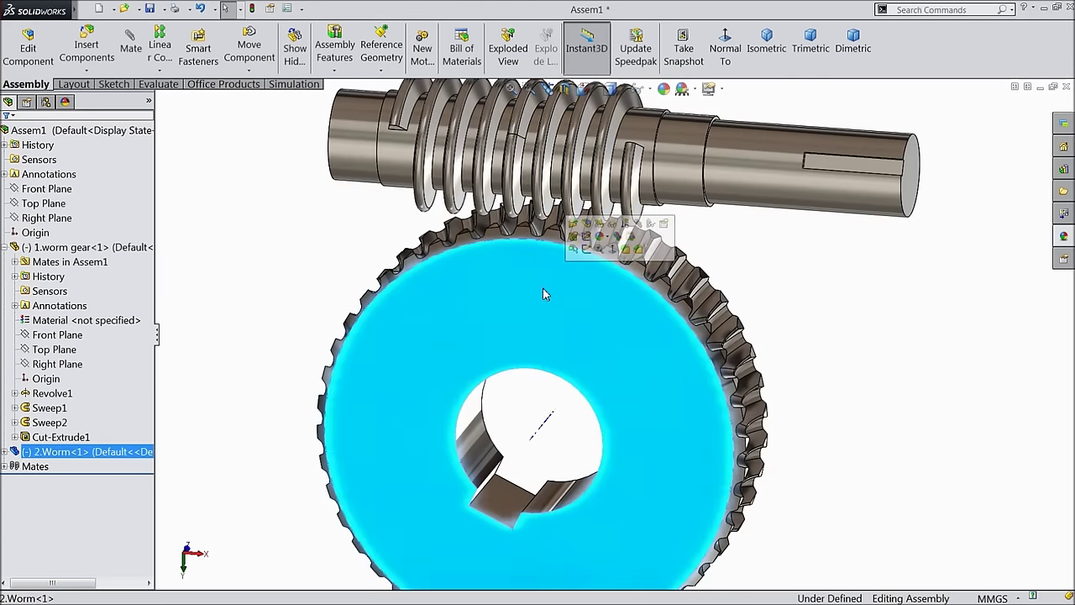
{"action": "left_click", "coordinate": [725, 51]}
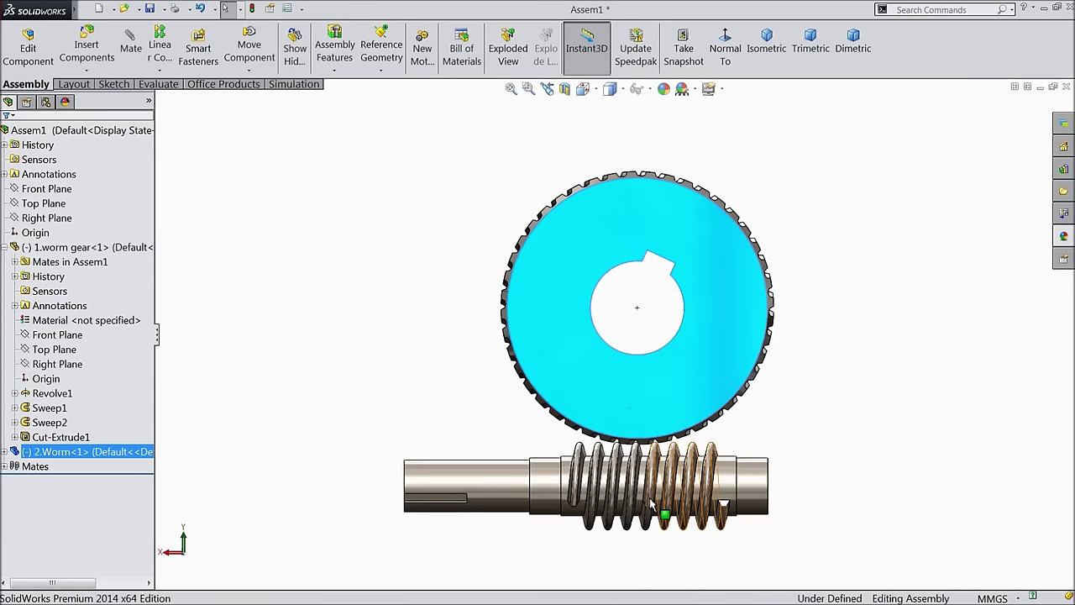
{"action": "scroll", "coordinate": [653, 502], "scroll_direction": "down", "scroll_amount": 5}
{"action": "left_click_drag", "start_coordinate": [623, 425], "coordinate": [619, 401]}
- Fit the assembly in view and orbit to an oblique angle to check the mesh
{"action": "key", "text": "Escape"}
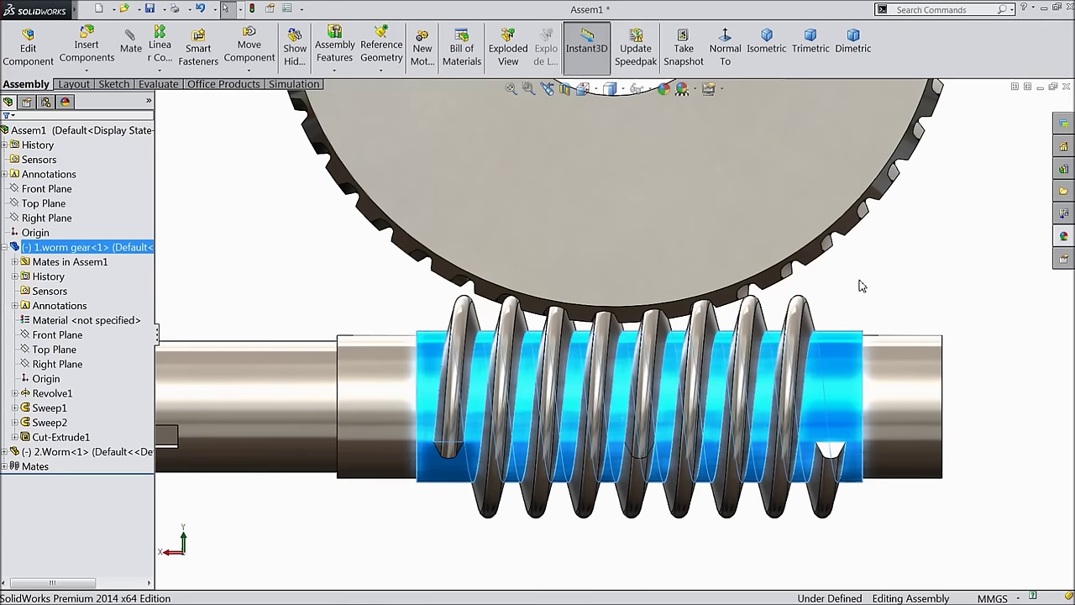
{"action": "key", "text": "f"}
{"action": "middle_click_drag", "start_coordinate": [748, 223], "coordinate": [698, 289]}
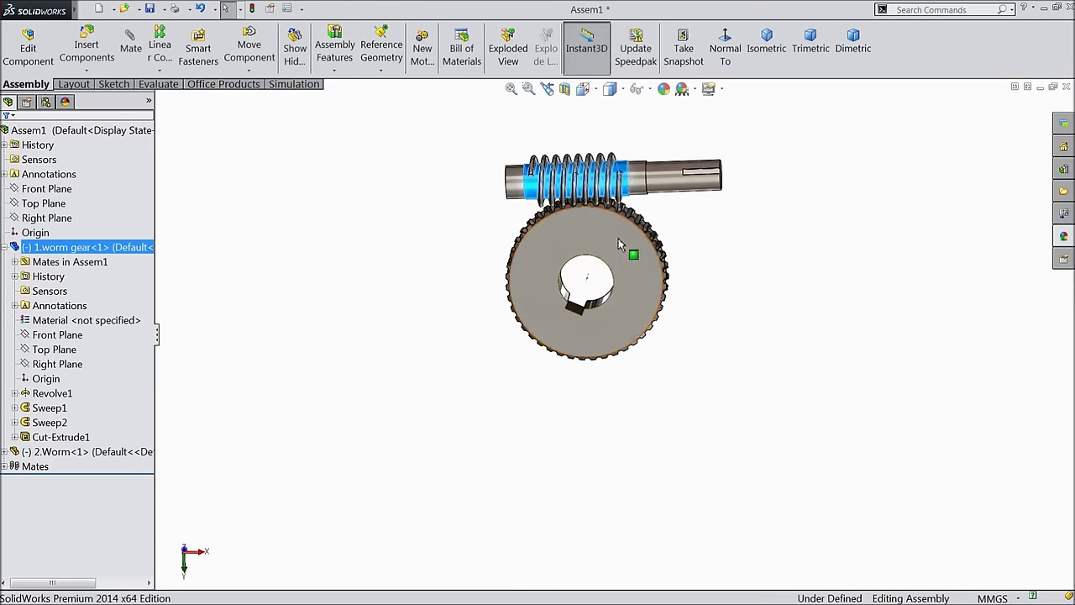
{"action": "scroll", "coordinate": [604, 215], "scroll_direction": "down", "scroll_amount": 5}
{"action": "scroll", "coordinate": [621, 276], "scroll_direction": "down", "scroll_amount": 4}
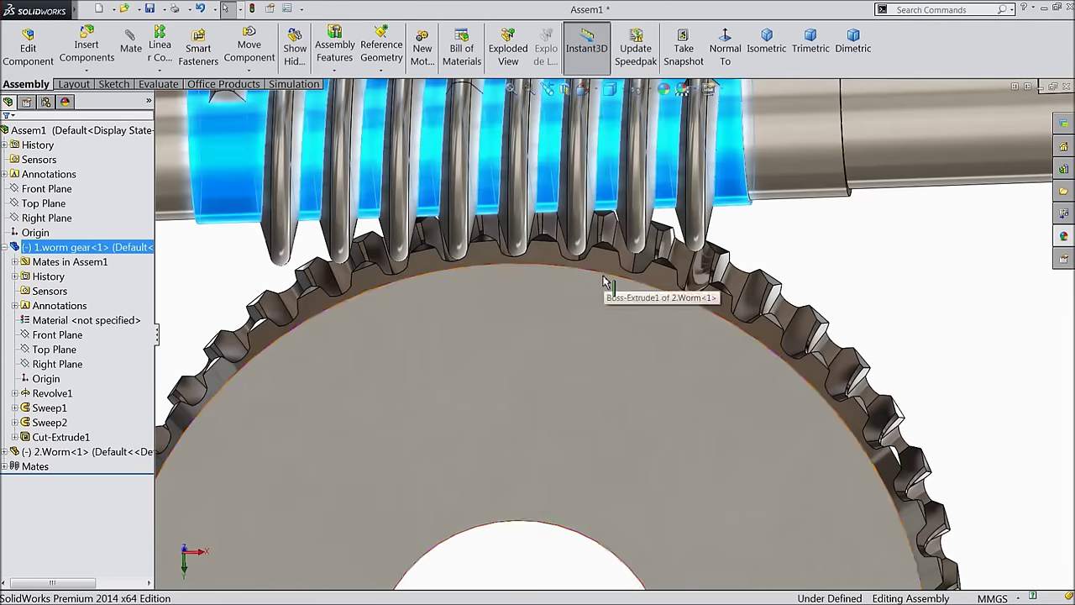
{"action": "scroll", "coordinate": [607, 276], "scroll_direction": "down", "scroll_amount": 5}
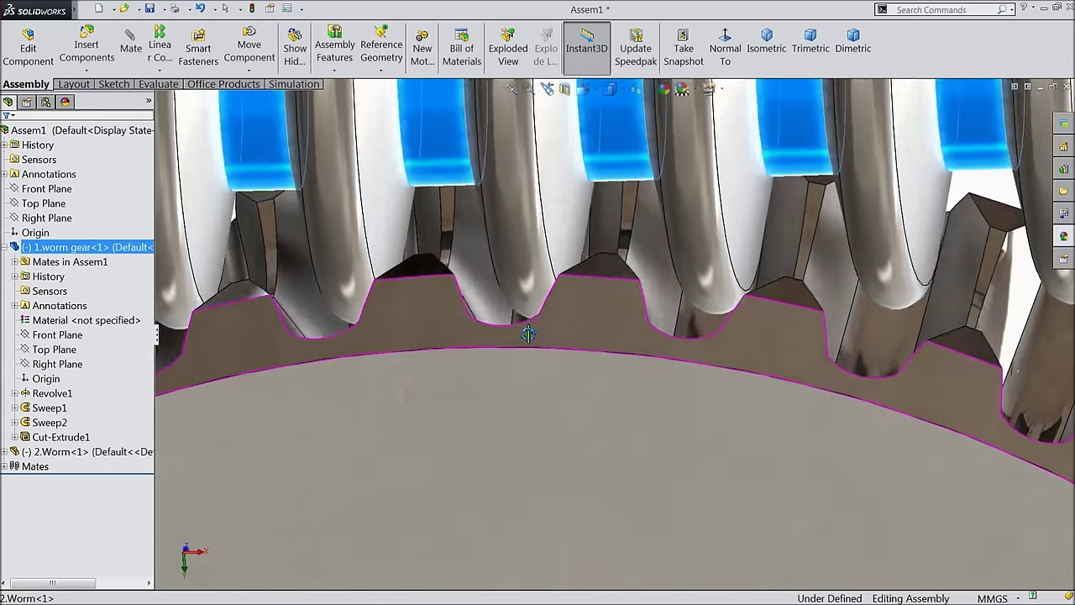
- Rotate the worm about its axis until its threads align with the gear teeth, then deselect it
{"action": "middle_click_drag", "start_coordinate": [528, 334], "coordinate": [540, 361]}
{"action": "left_click_drag", "start_coordinate": [520, 272], "coordinate": [559, 340]}
{"action": "middle_click_drag", "start_coordinate": [560, 339], "coordinate": [516, 252]}
{"action": "left_click_drag", "start_coordinate": [516, 252], "coordinate": [533, 342]}
{"action": "middle_click_drag", "start_coordinate": [533, 343], "coordinate": [533, 257]}
{"action": "scroll", "coordinate": [537, 268], "scroll_direction": "up", "scroll_amount": 2}
{"action": "left_click_drag", "start_coordinate": [578, 262], "coordinate": [577, 356]}
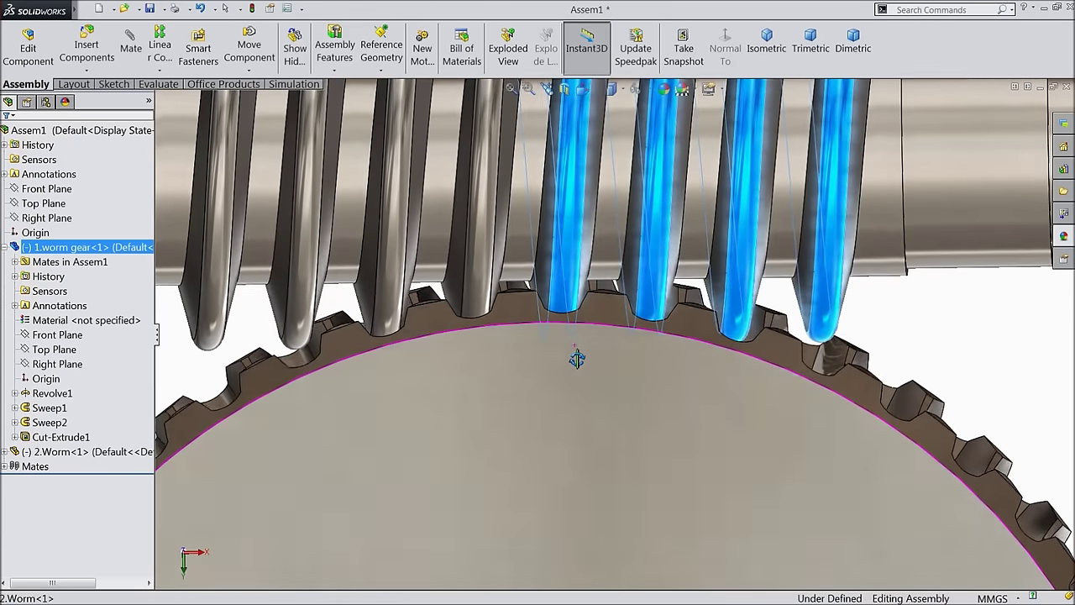
{"action": "scroll", "coordinate": [575, 366], "scroll_direction": "up", "scroll_amount": 5}
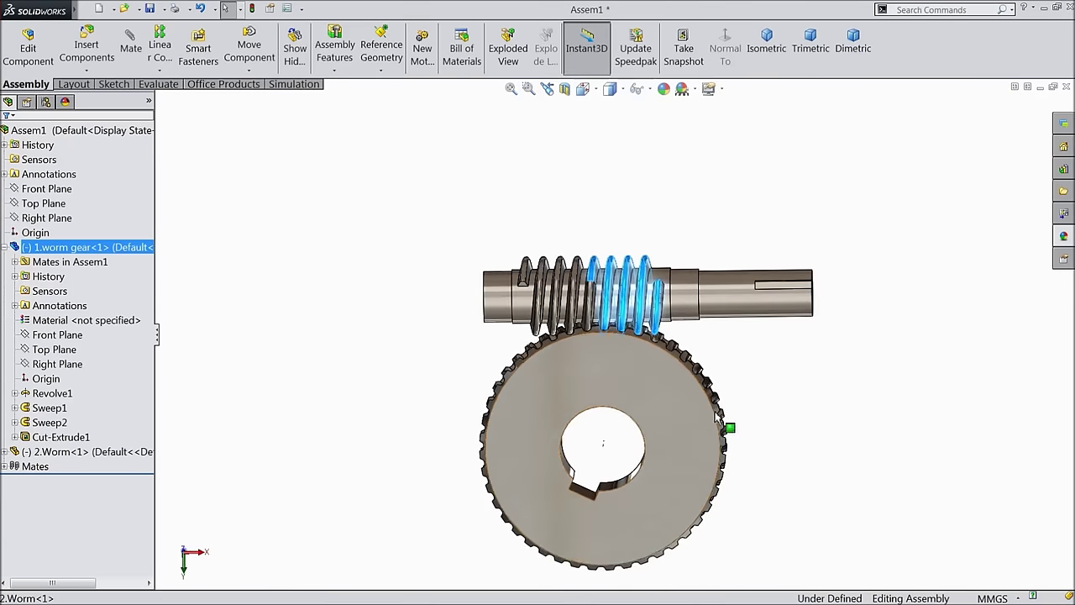
{"action": "left_click", "coordinate": [784, 398]}
{"action": "right_click_drag", "start_coordinate": [629, 328], "coordinate": [631, 374]}
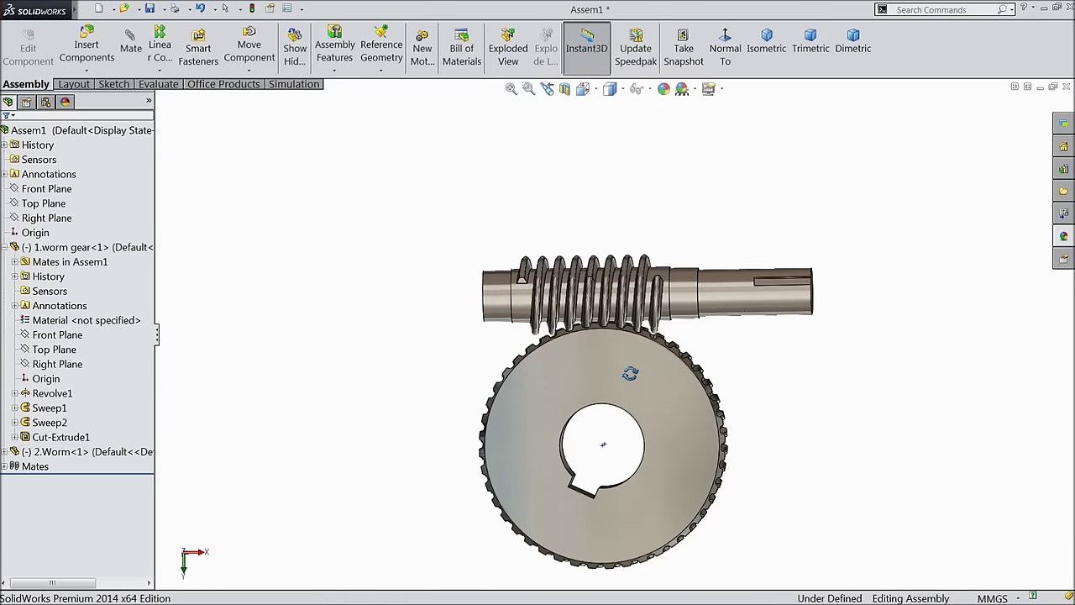
{"action": "scroll", "coordinate": [635, 412], "scroll_direction": "down", "scroll_amount": 2}
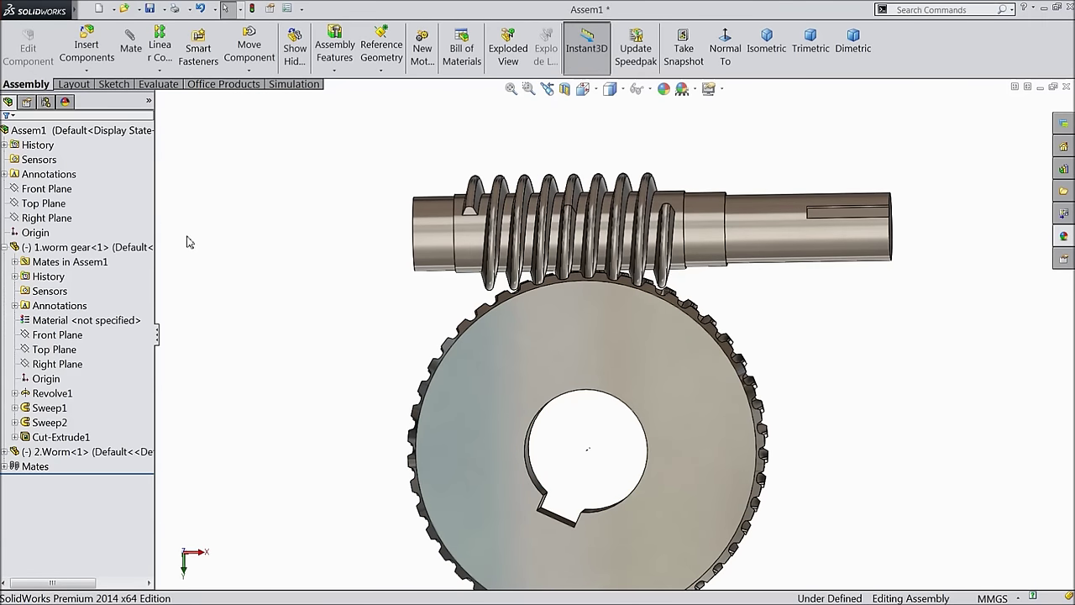
- Add a 41.36158574 mm Distance1 mate between the Right Plane and the worm's end face
{"action": "left_click", "coordinate": [25, 205]}
{"action": "left_click", "coordinate": [42, 218]}
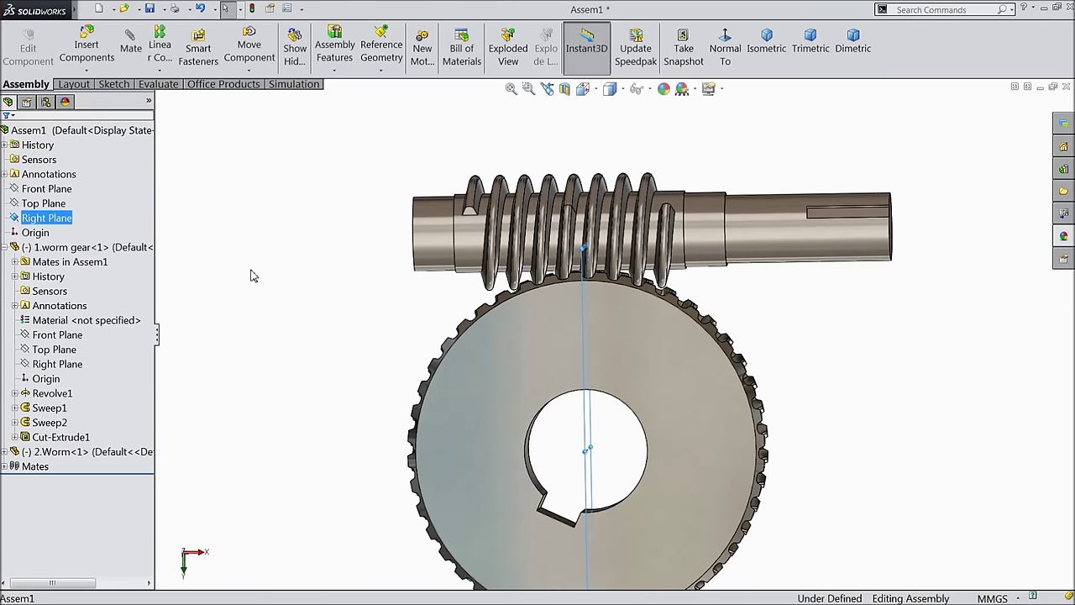
{"action": "middle_click_drag", "start_coordinate": [260, 278], "coordinate": [277, 259]}
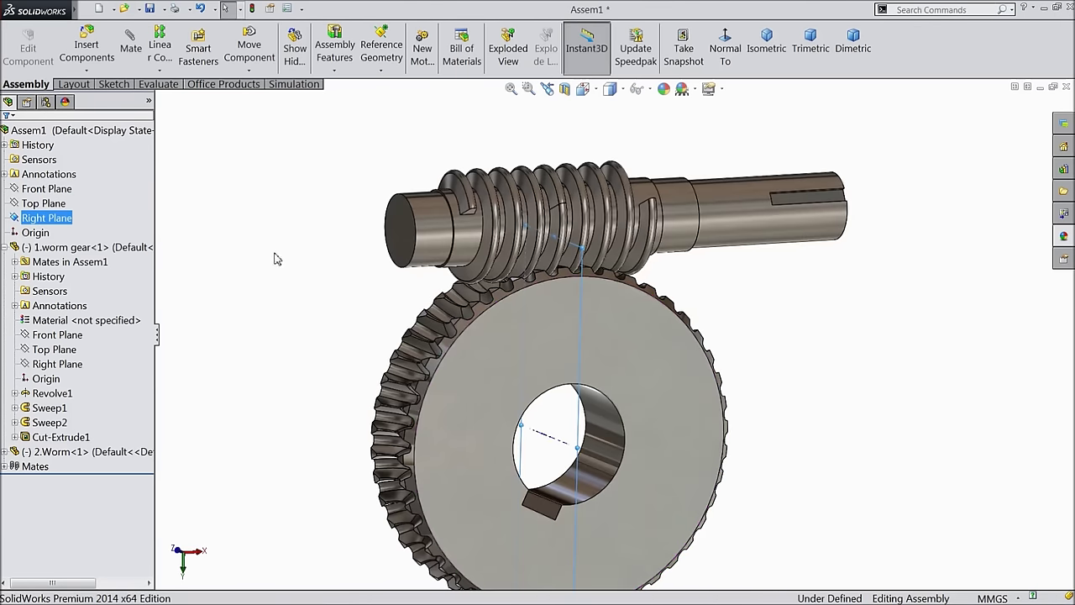
{"action": "left_click", "coordinate": [130, 51]}
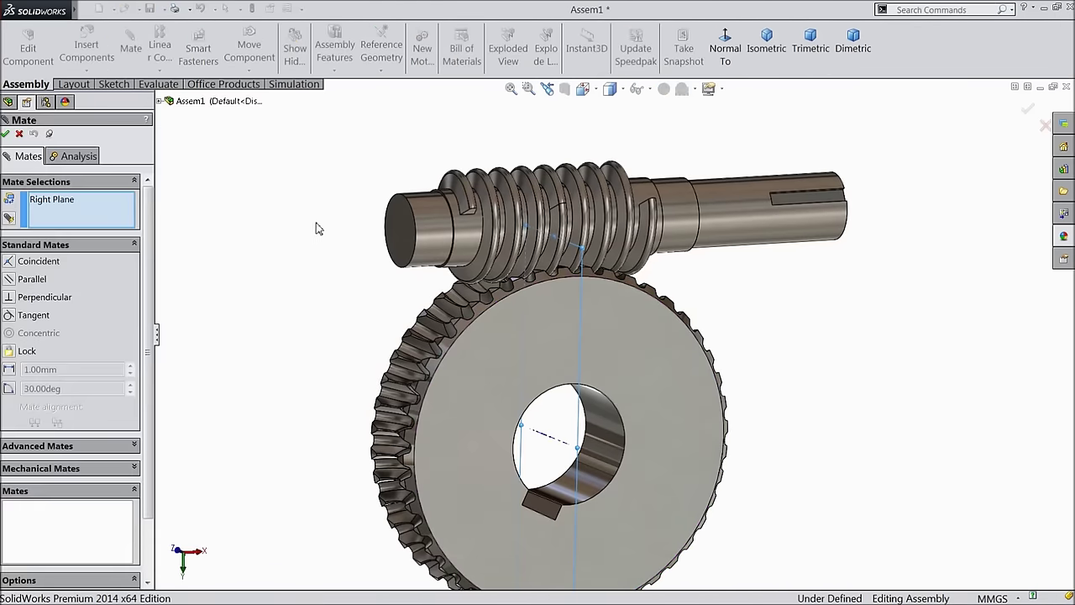
{"action": "left_click", "coordinate": [402, 242]}
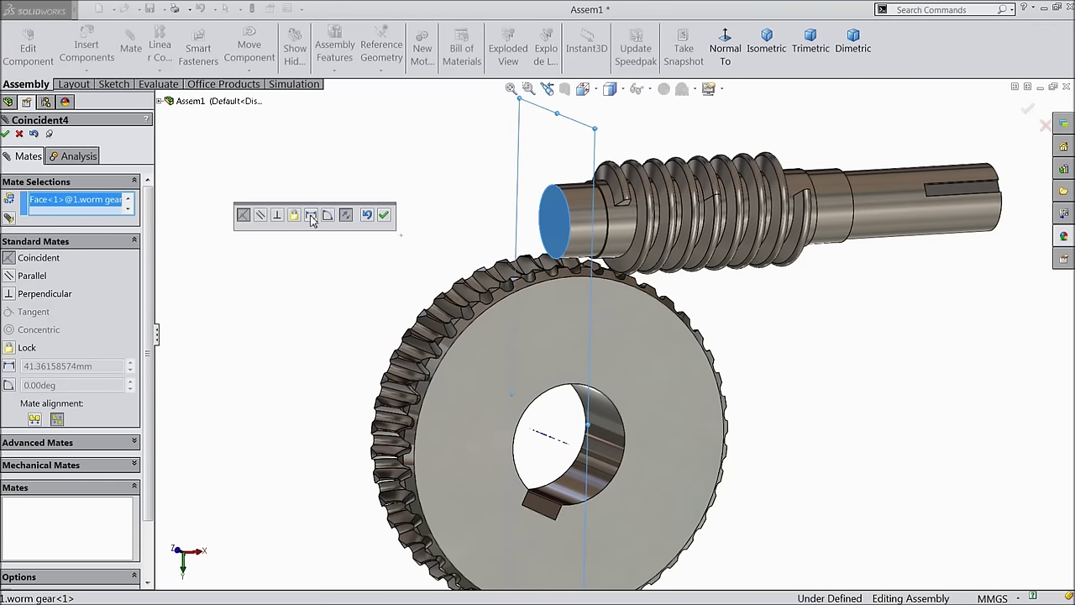
{"action": "left_click", "coordinate": [311, 215]}
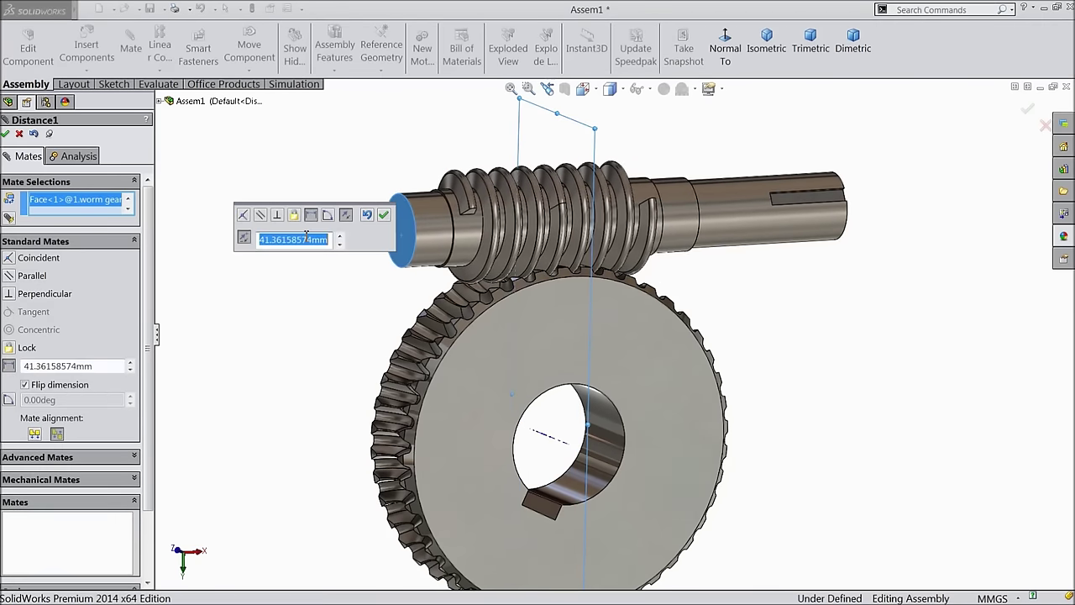
{"action": "left_click", "coordinate": [383, 216]}
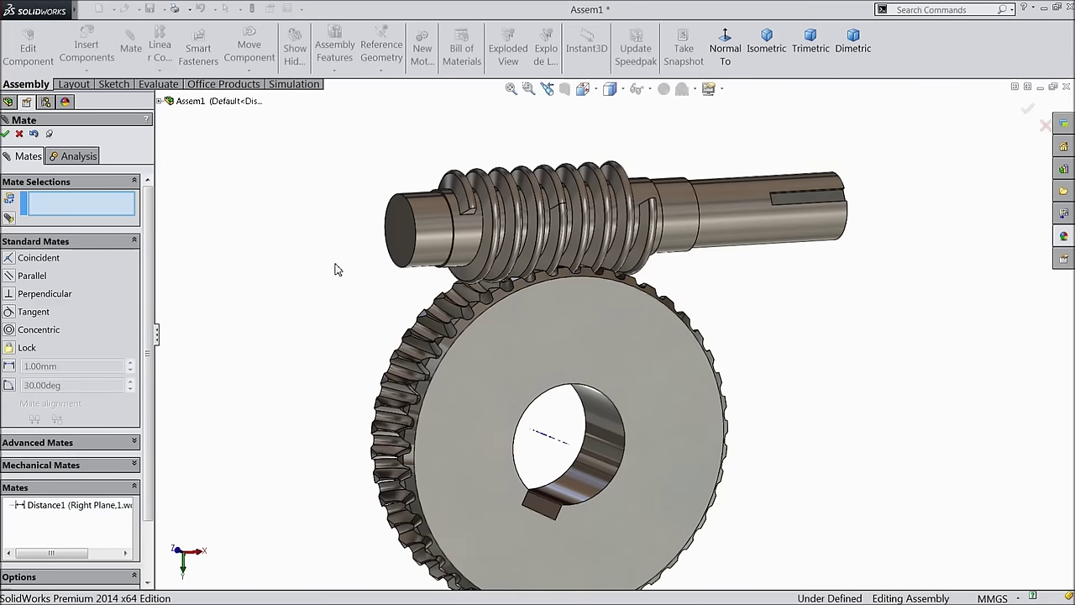
{"action": "middle_click_drag", "start_coordinate": [334, 269], "coordinate": [308, 257]}
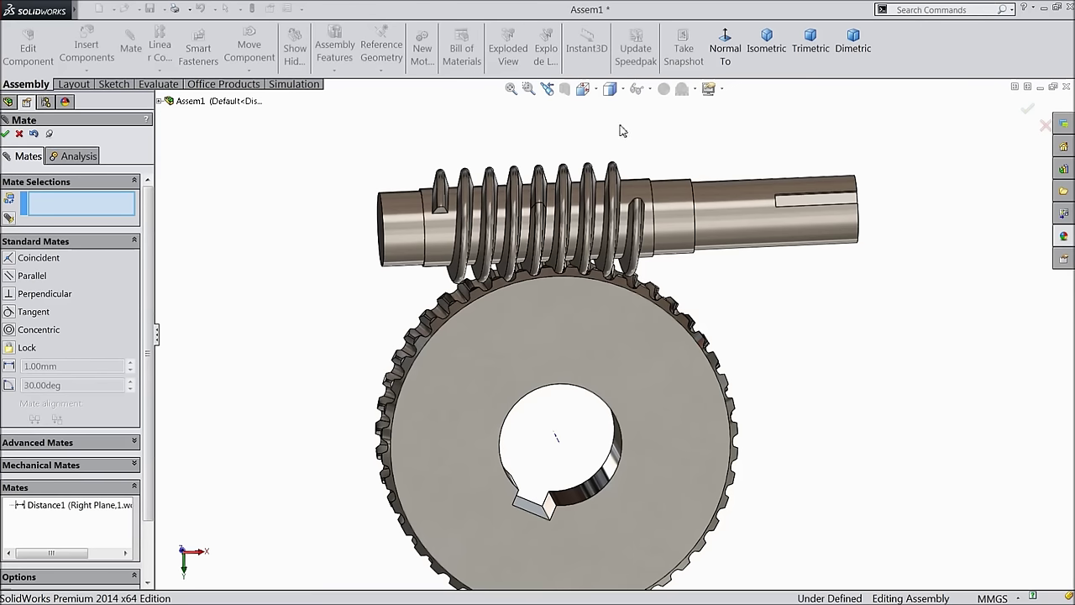
{"action": "left_click", "coordinate": [649, 89]}
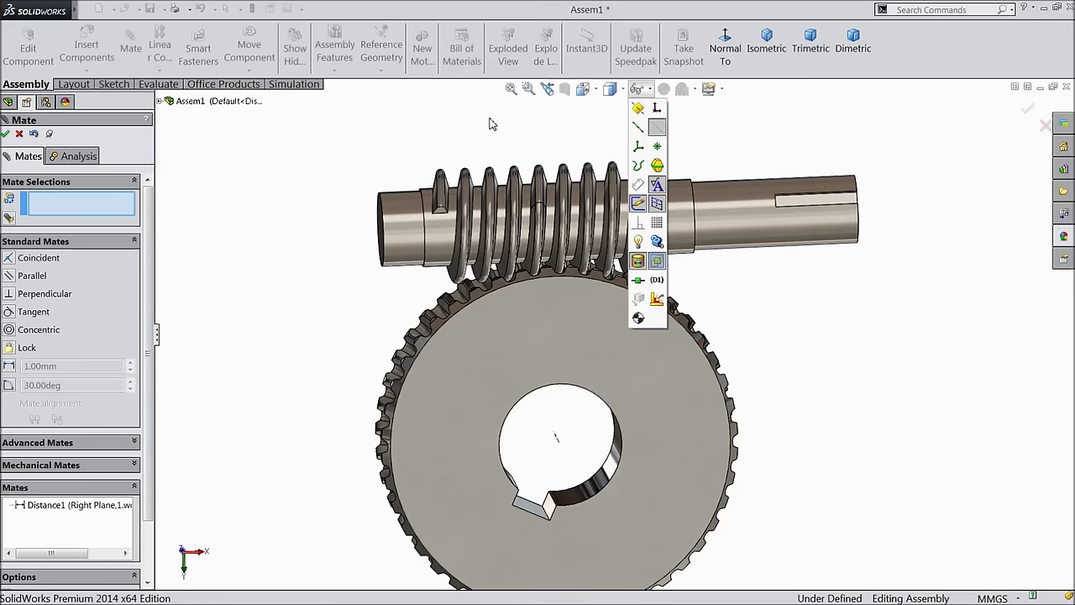
- Close the mate settings and show Temporary Axes through the worm and gear
{"action": "middle_click_drag", "start_coordinate": [485, 124], "coordinate": [474, 165]}
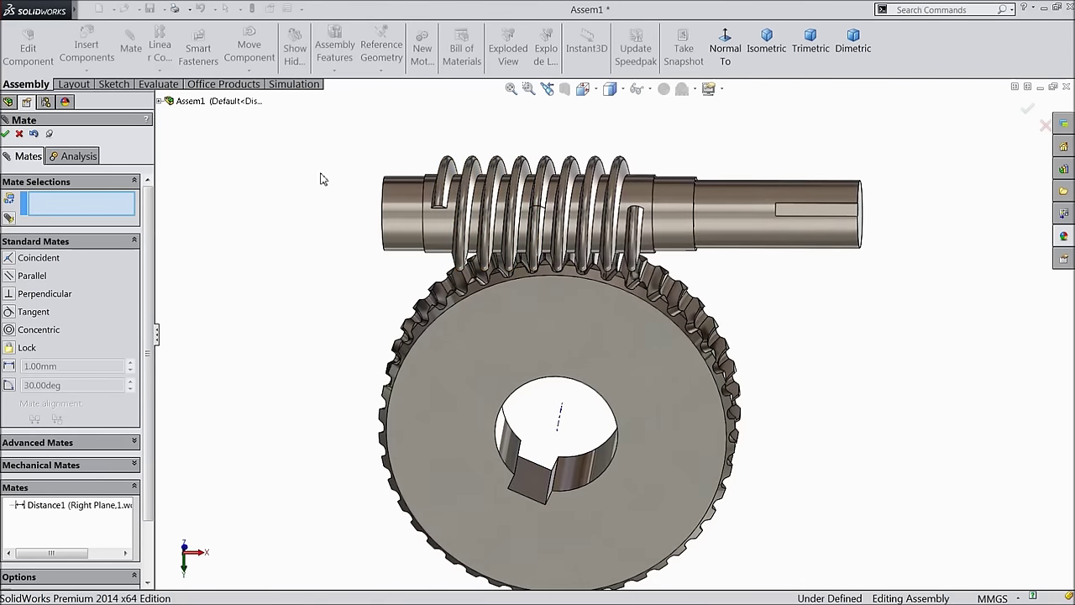
{"action": "left_click", "coordinate": [227, 177]}
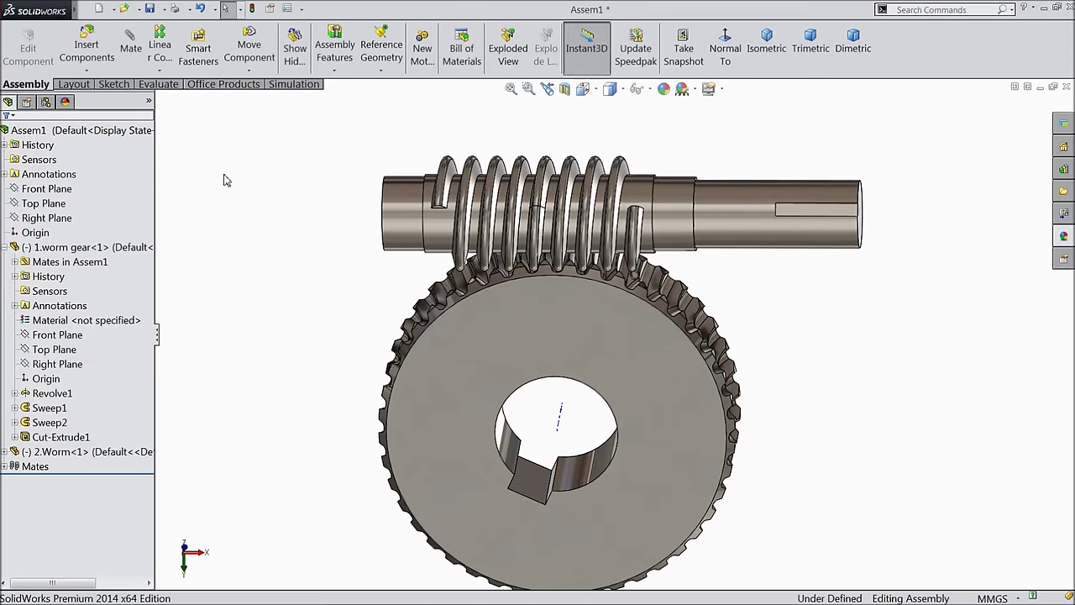
{"action": "middle_click_drag", "start_coordinate": [225, 177], "coordinate": [221, 186]}
{"action": "left_click", "coordinate": [648, 89]}
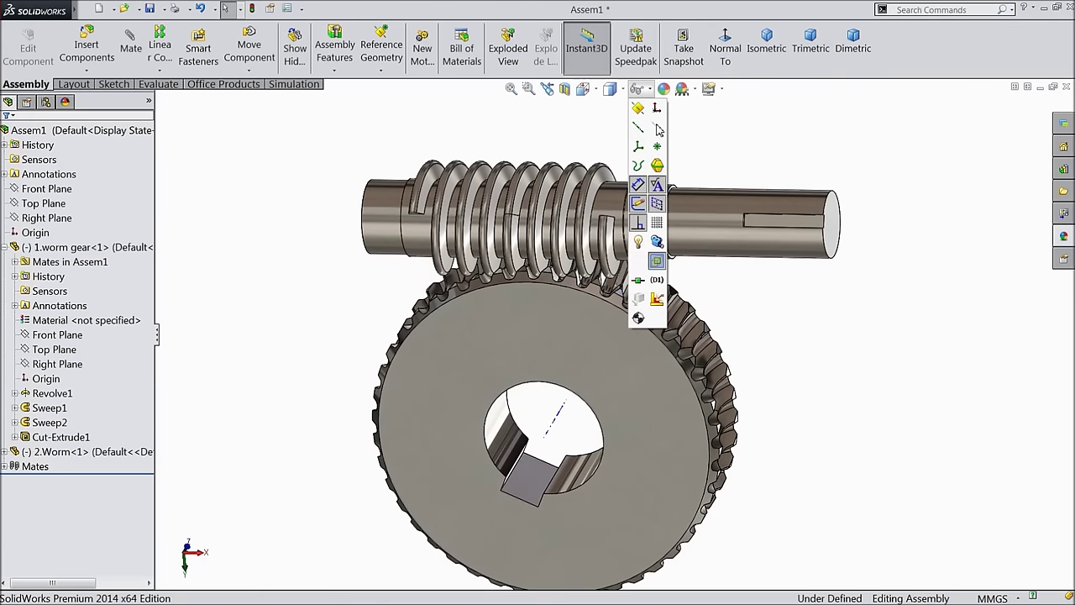
{"action": "left_click", "coordinate": [658, 128]}
{"action": "mouse_move", "coordinate": [732, 140]}
{"action": "middle_mouse_down"}
{"action": "mouse_move", "coordinate": [713, 149]}
{"action": "mouse_move", "coordinate": [727, 158]}
{"action": "middle_mouse_up"}
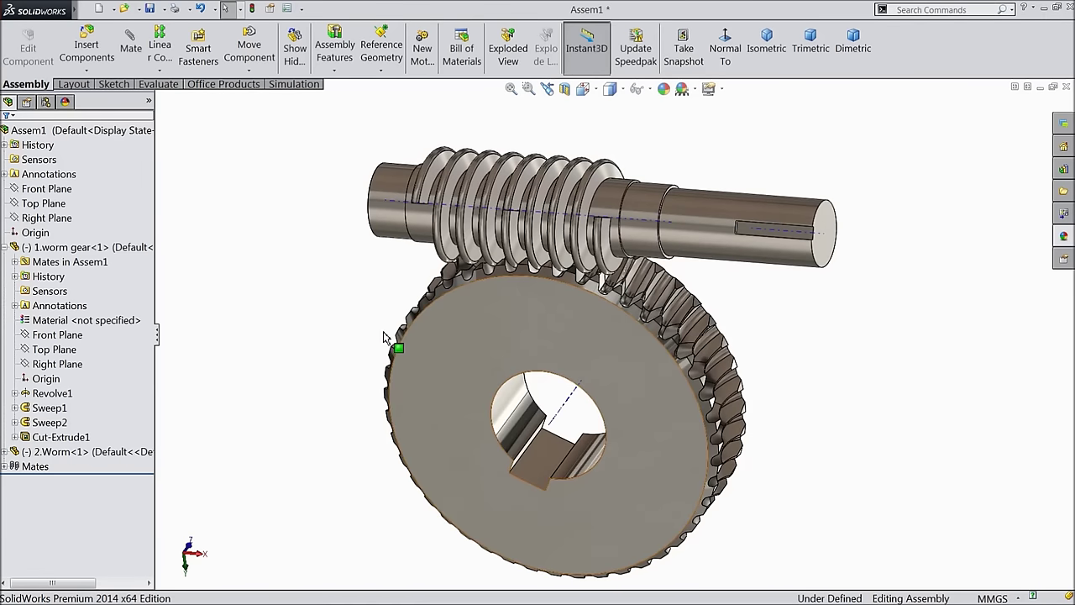
- Add a 53.08560366 mm Distance2 mate from the Top Plane to the worm's axis
{"action": "left_click", "coordinate": [44, 218]}
{"action": "left_click", "coordinate": [43, 203]}
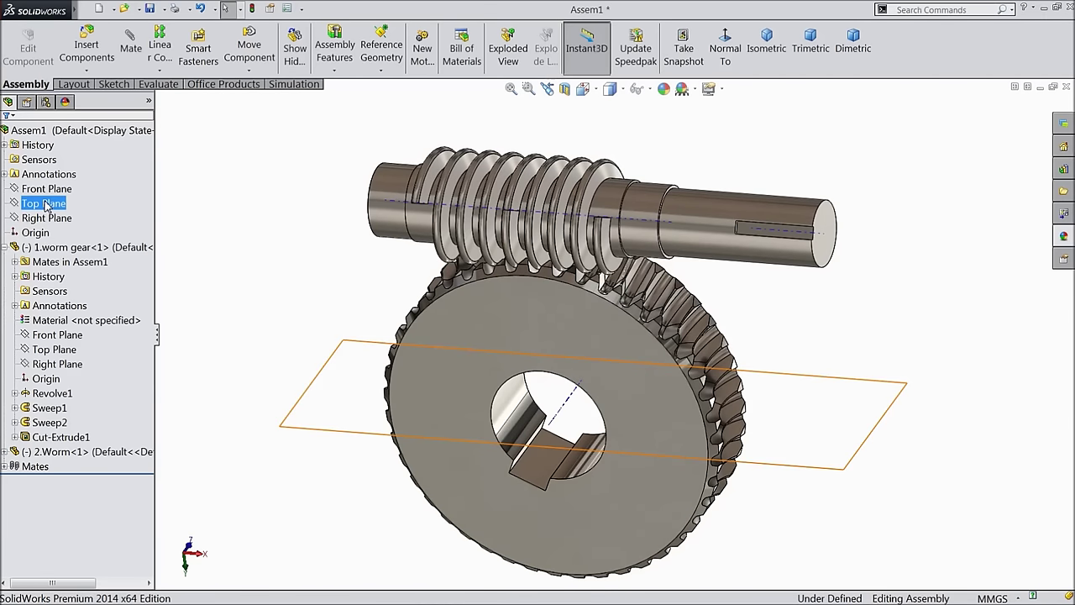
{"action": "mouse_move", "coordinate": [267, 233]}
{"action": "middle_mouse_down"}
{"action": "mouse_move", "coordinate": [269, 162]}
{"action": "mouse_move", "coordinate": [274, 223]}
{"action": "middle_mouse_up"}
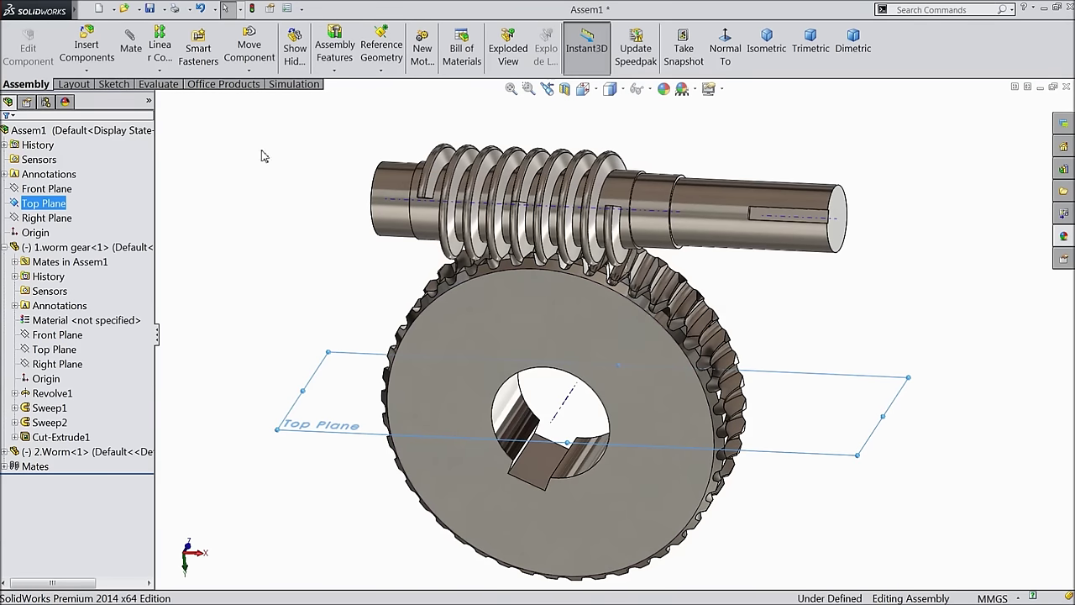
{"action": "left_click", "coordinate": [130, 41]}
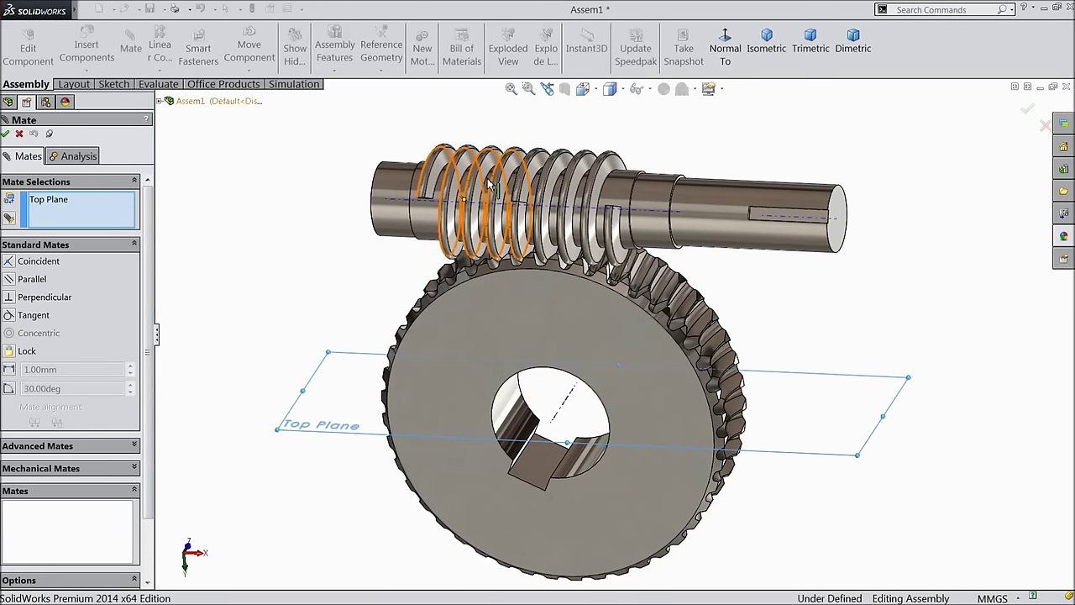
{"action": "left_click", "coordinate": [659, 217]}
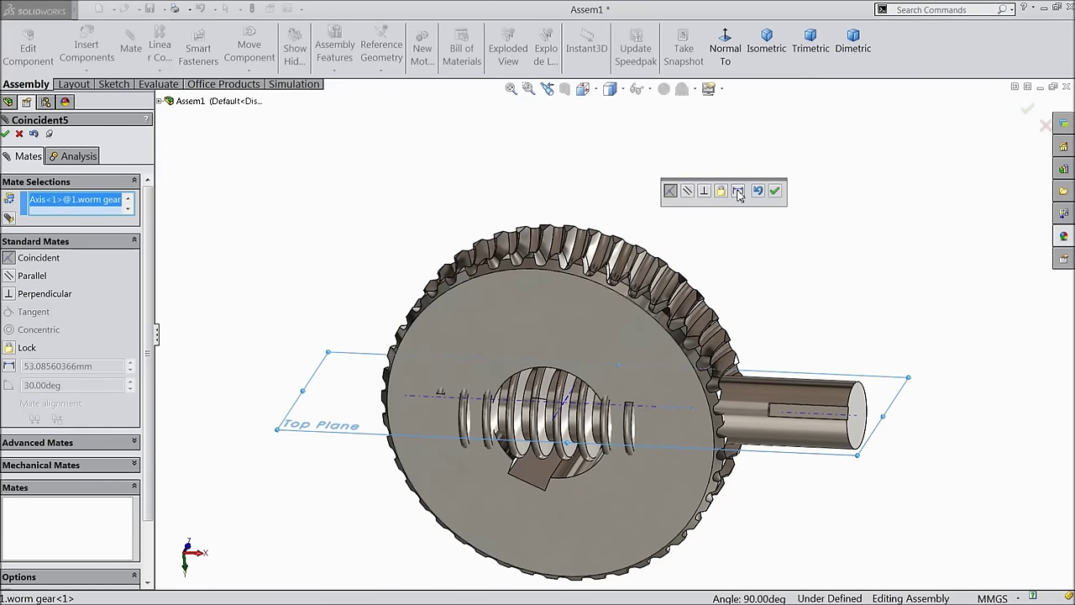
{"action": "left_click", "coordinate": [738, 191]}
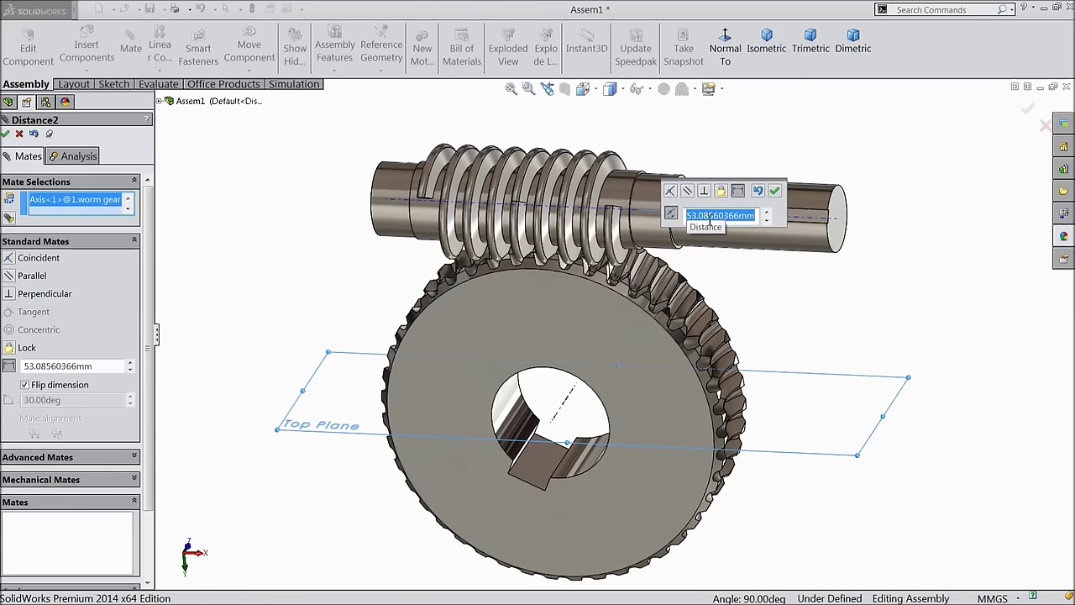
{"action": "left_click", "coordinate": [776, 193]}
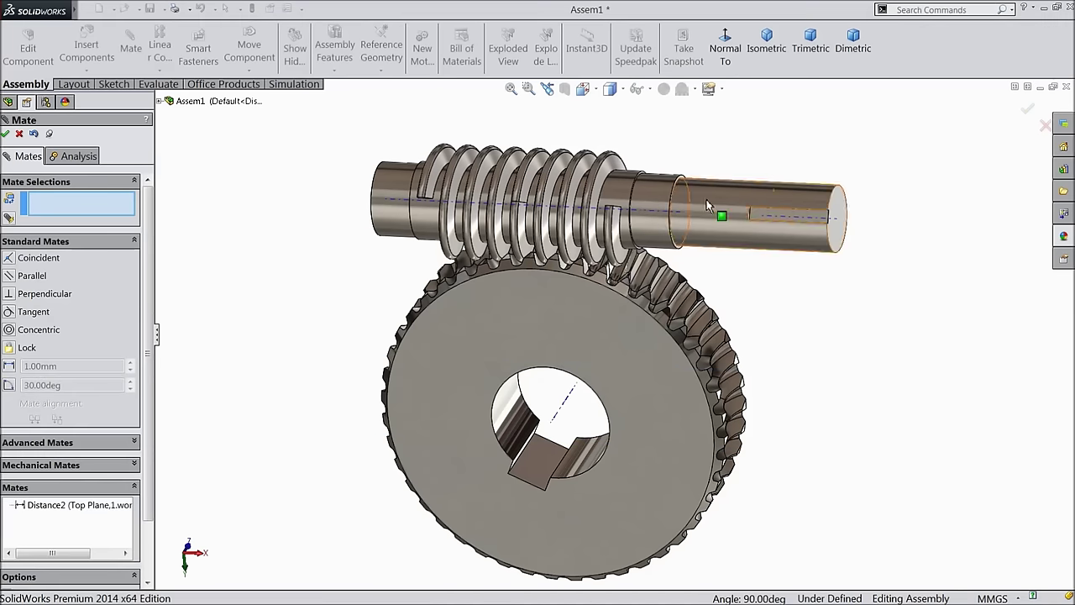
{"action": "left_click", "coordinate": [6, 135]}
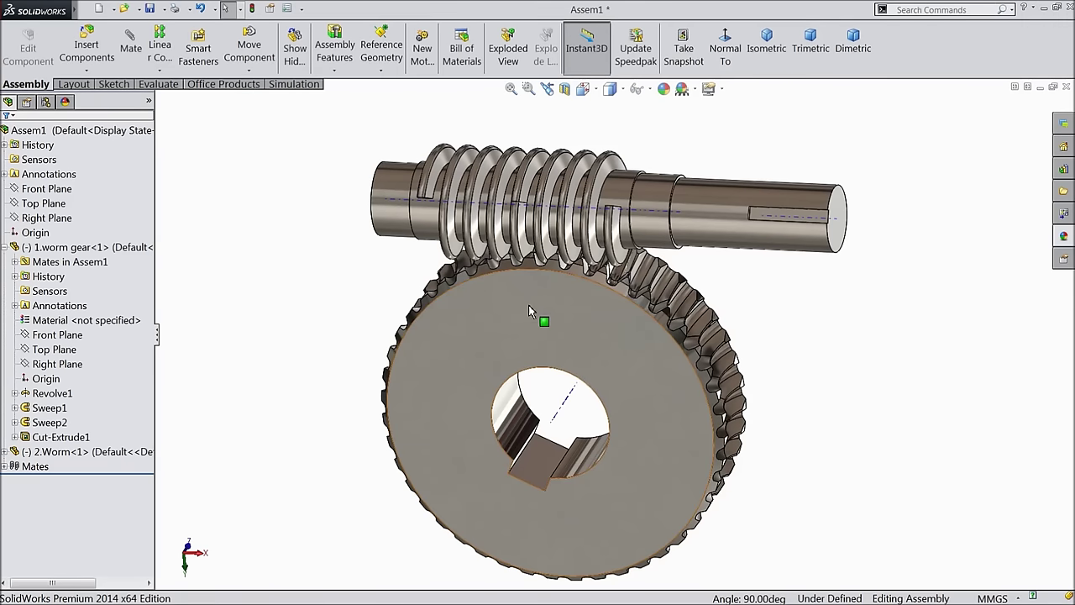
{"action": "left_click_drag", "start_coordinate": [730, 288], "coordinate": [741, 299]}
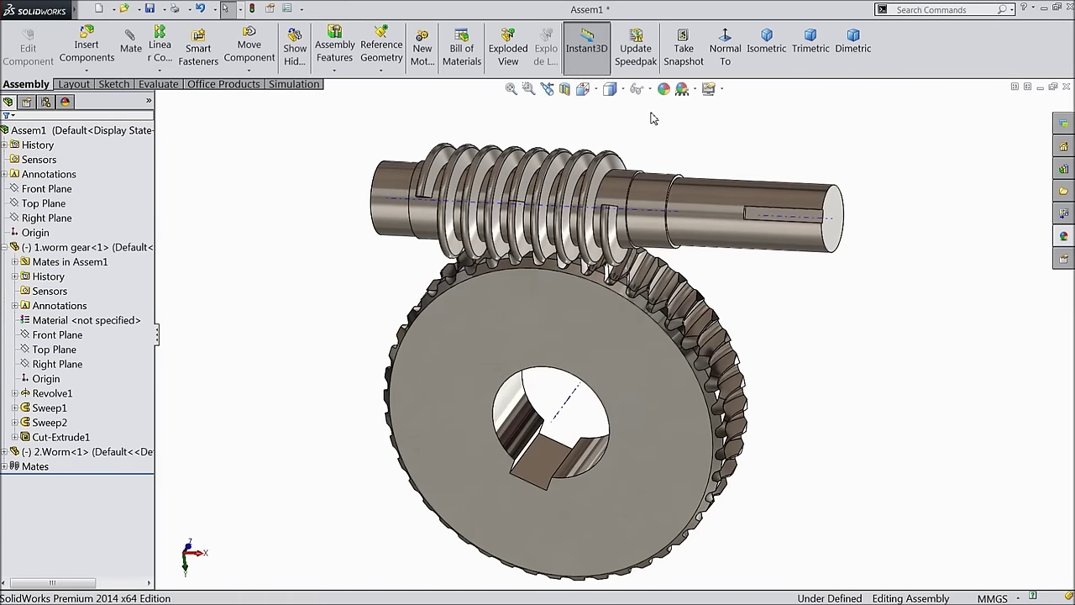
{"action": "left_click", "coordinate": [652, 90]}
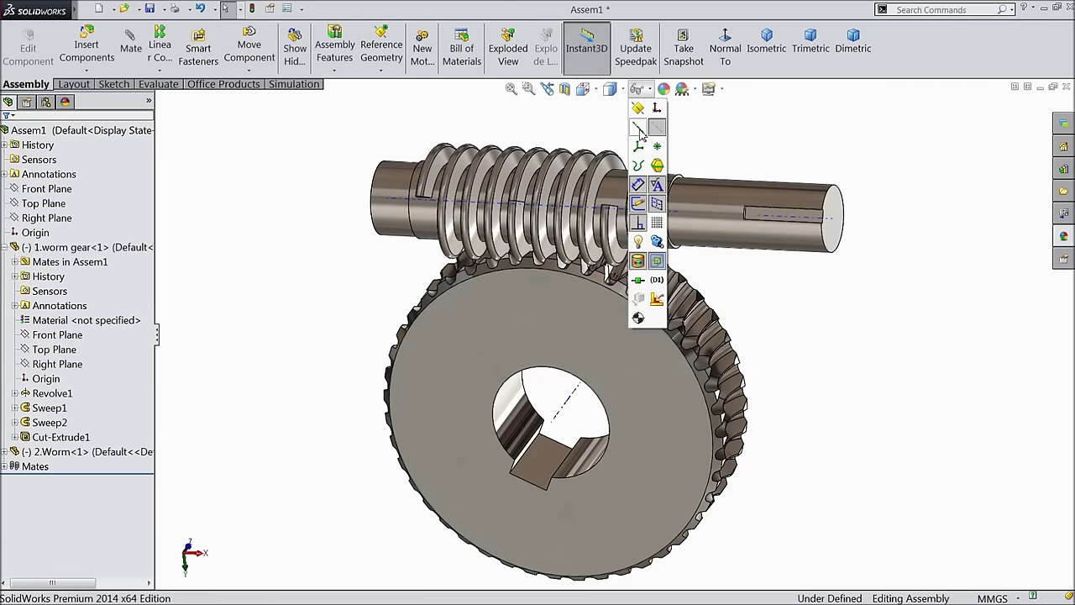
- Turn off Temporary Axes in Hide/Show Items
{"action": "left_click", "coordinate": [656, 129]}
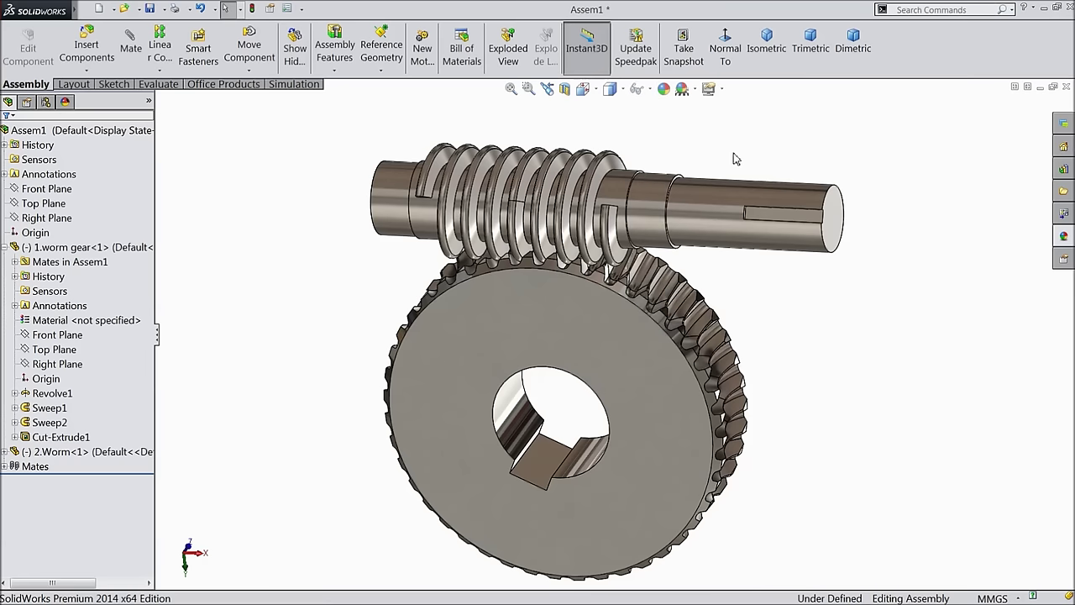
{"action": "scroll", "coordinate": [731, 158], "scroll_direction": "up", "scroll_amount": 3}
{"action": "mouse_move", "coordinate": [732, 158]}
{"action": "middle_mouse_down"}
{"action": "mouse_move", "coordinate": [722, 190]}
{"action": "mouse_move", "coordinate": [715, 158]}
{"action": "mouse_move", "coordinate": [723, 151]}
{"action": "mouse_move", "coordinate": [737, 180]}
{"action": "mouse_move", "coordinate": [734, 148]}
{"action": "mouse_move", "coordinate": [765, 79]}
{"action": "mouse_move", "coordinate": [739, 118]}
{"action": "mouse_move", "coordinate": [751, 103]}
{"action": "middle_mouse_up"}
{"action": "scroll", "coordinate": [694, 359], "scroll_direction": "down", "scroll_amount": 2}
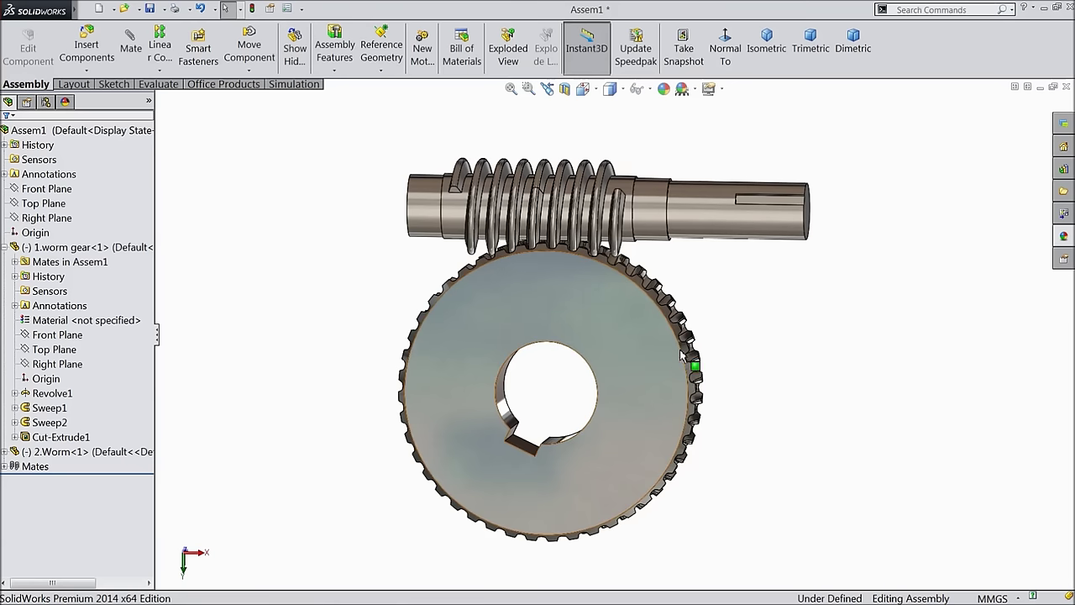
- Turn the gear slightly about its axis and view its face normal-on
{"action": "left_click_drag", "start_coordinate": [600, 312], "coordinate": [563, 474]}
{"action": "middle_click_drag", "start_coordinate": [562, 475], "coordinate": [818, 310]}
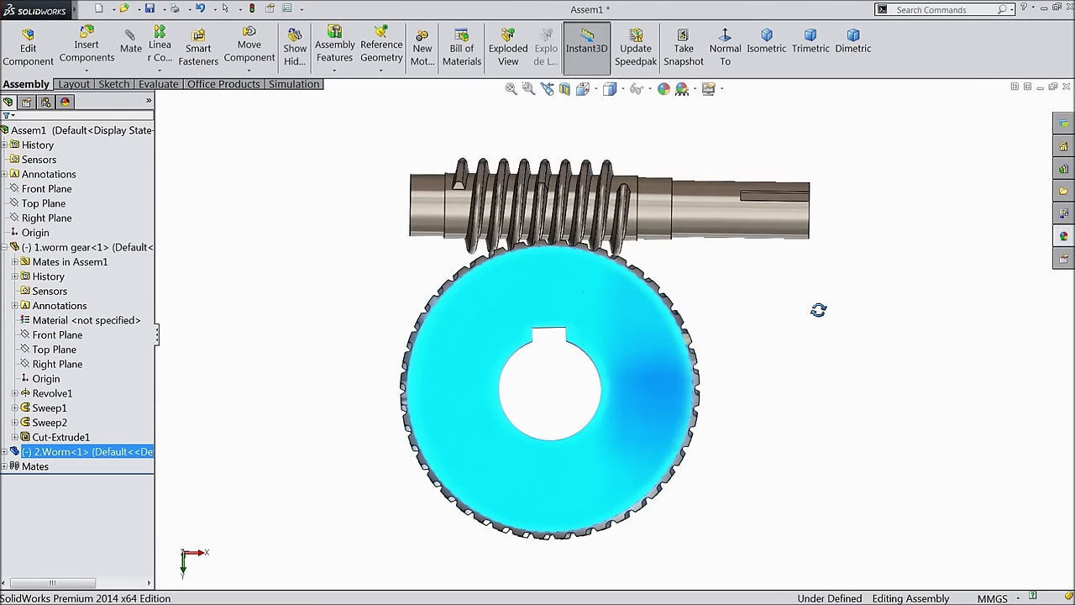
{"action": "left_click_drag", "start_coordinate": [624, 340], "coordinate": [640, 335]}
{"action": "middle_click_drag", "start_coordinate": [764, 311], "coordinate": [780, 333]}
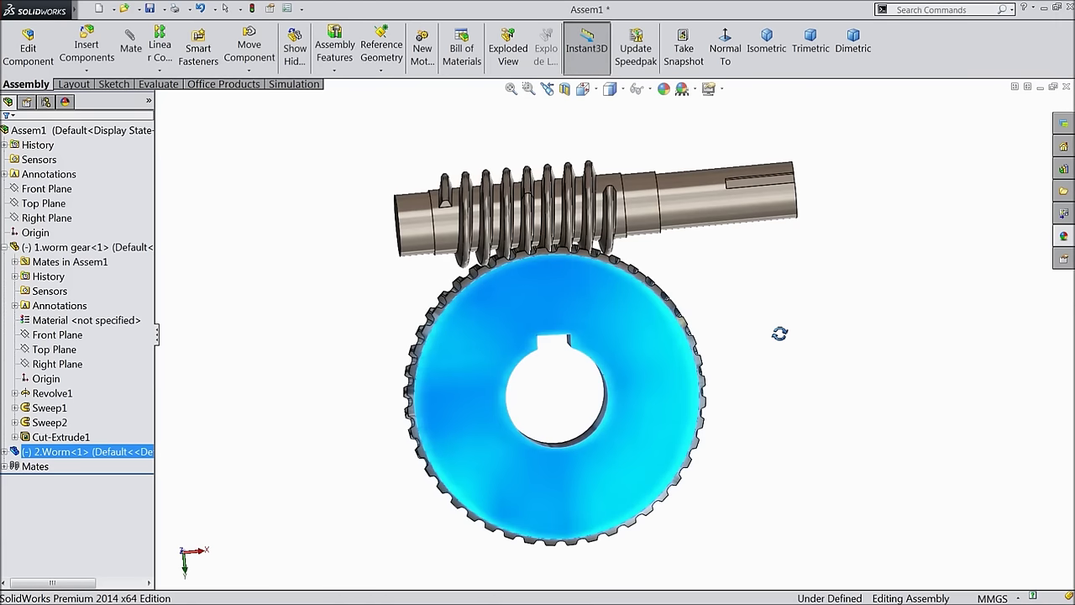
{"action": "left_click", "coordinate": [733, 51]}
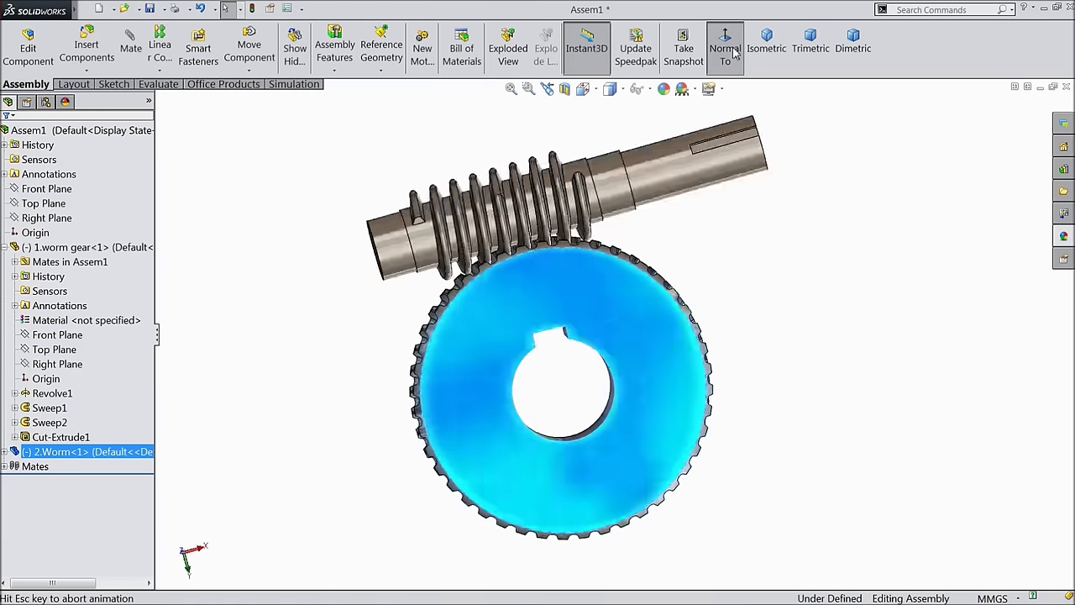
{"action": "left_click", "coordinate": [914, 250]}
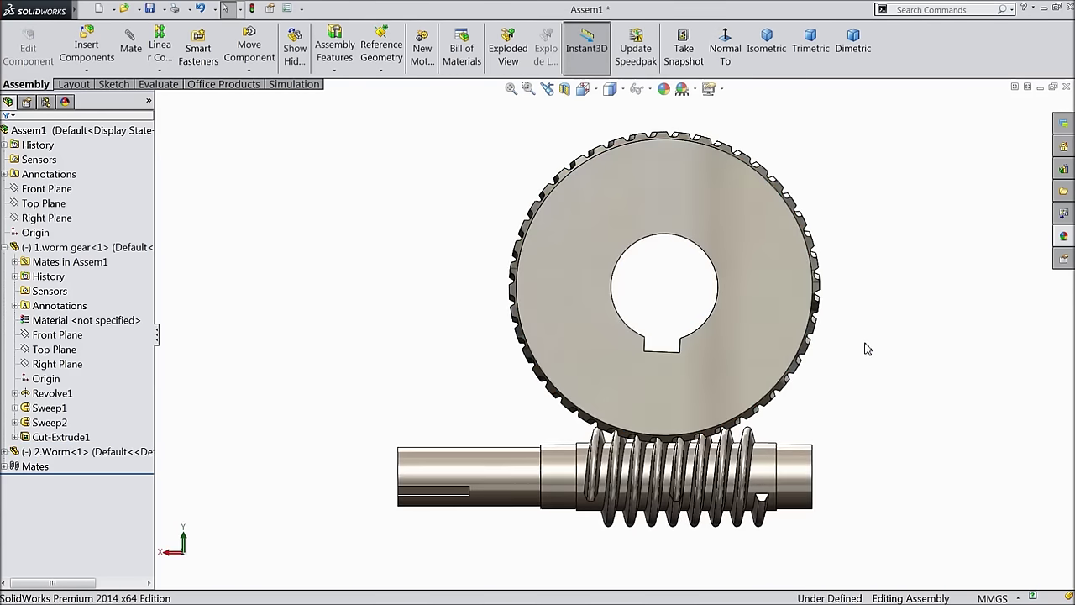
{"action": "scroll", "coordinate": [868, 353], "scroll_direction": "down", "scroll_amount": 2}
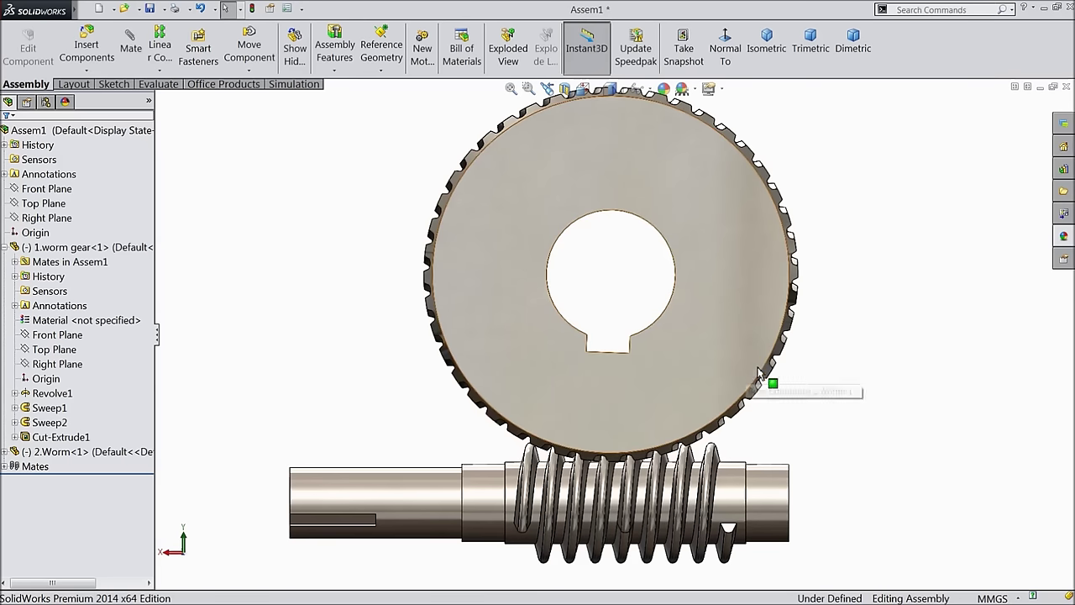
{"action": "scroll", "coordinate": [664, 470], "scroll_direction": "down", "scroll_amount": 3}
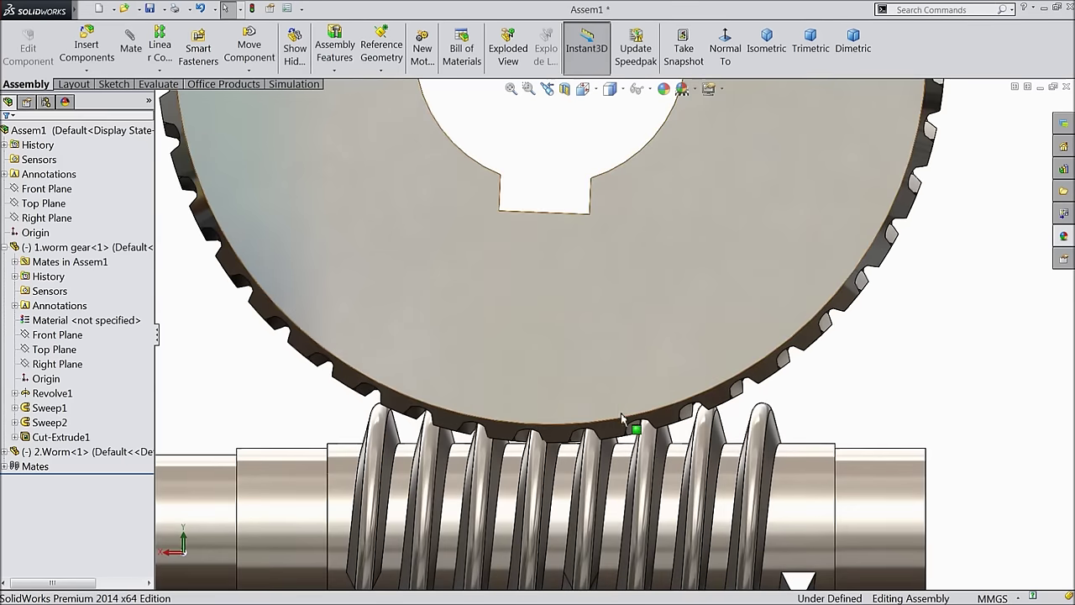
- Zoom in on the gear-worm contact, reorient the view, and collapse the first component's tree node
{"action": "left_click", "coordinate": [629, 411]}
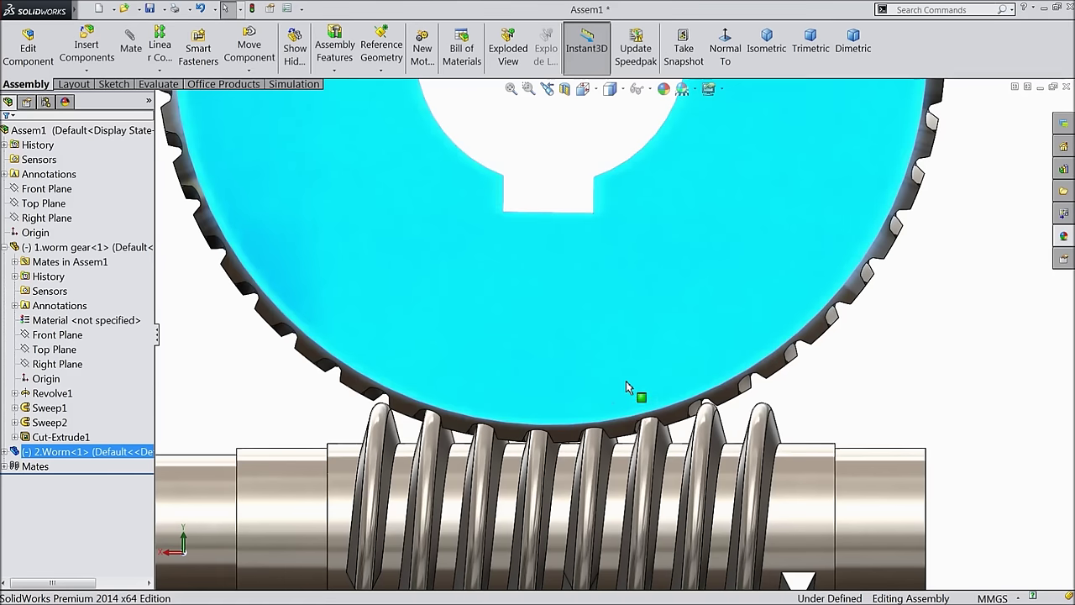
{"action": "key", "text": "z"}
{"action": "left_click", "coordinate": [836, 299]}
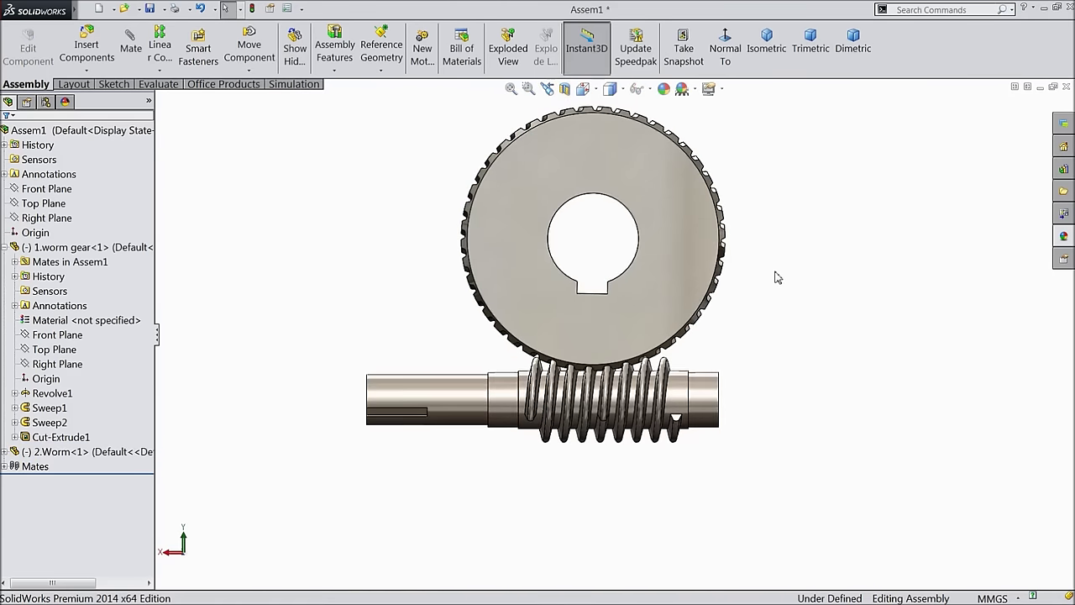
{"action": "key", "text": "z"}
{"action": "middle_click_drag", "start_coordinate": [741, 287], "coordinate": [664, 338]}
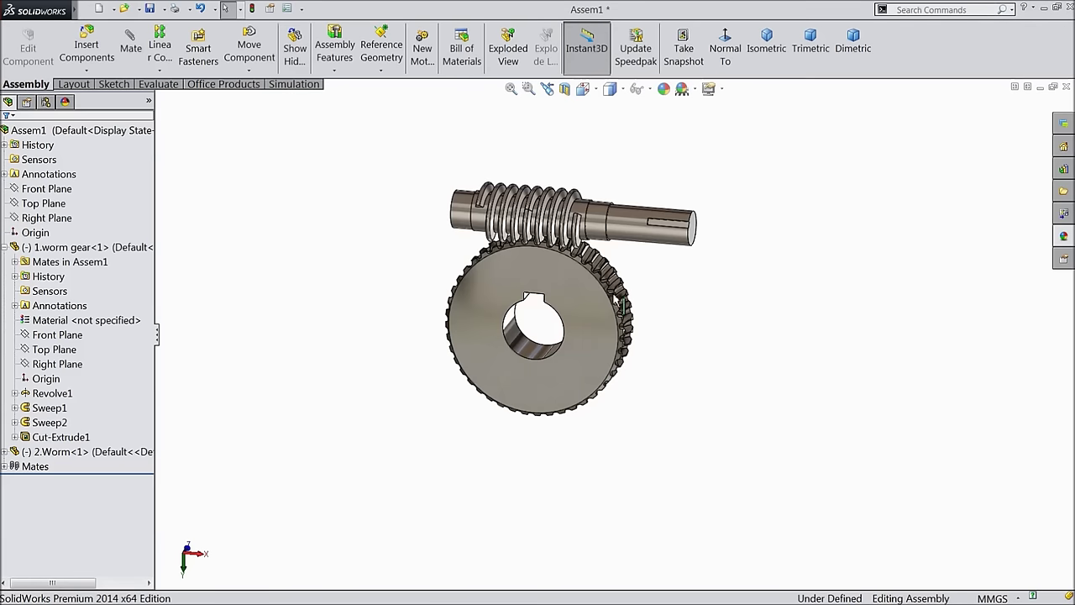
{"action": "scroll", "coordinate": [576, 223], "scroll_direction": "down", "scroll_amount": 5}
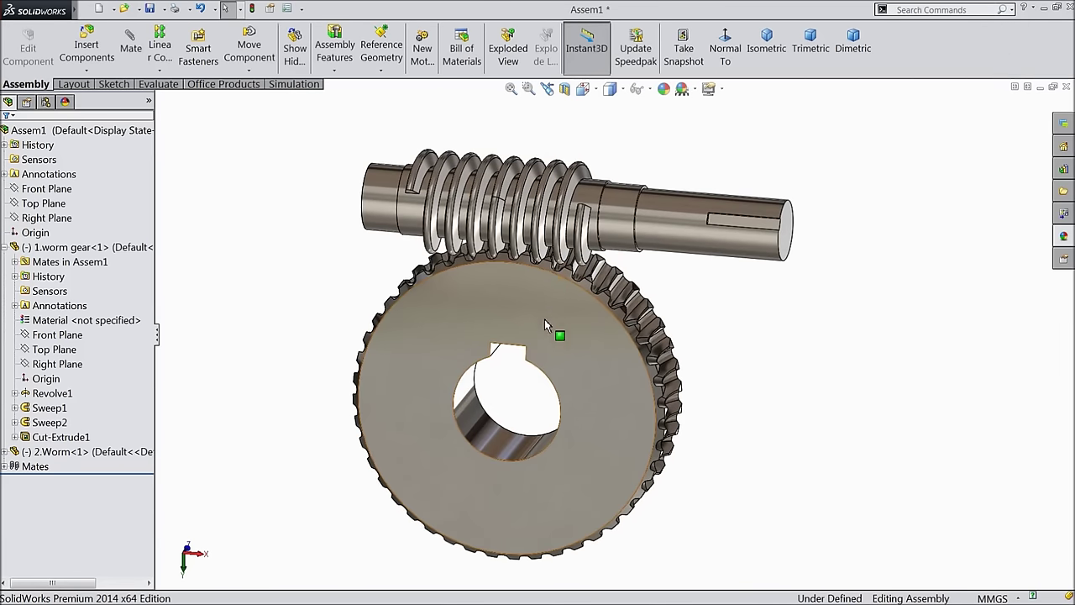
{"action": "scroll", "coordinate": [496, 357], "scroll_direction": "down", "scroll_amount": 2}
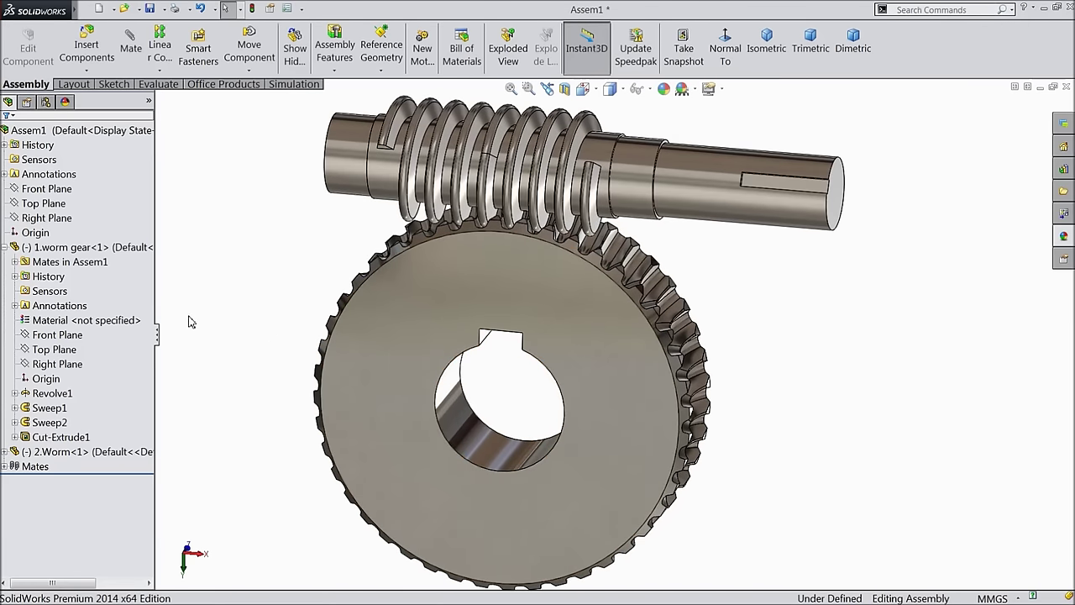
{"action": "left_click", "coordinate": [5, 247]}
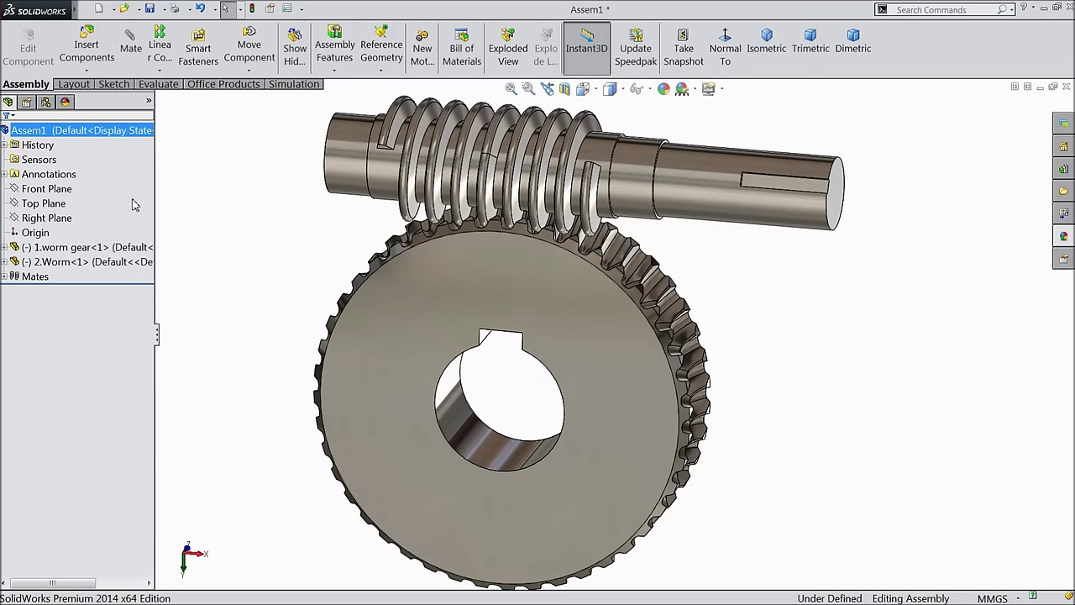
{"action": "left_click", "coordinate": [130, 42]}
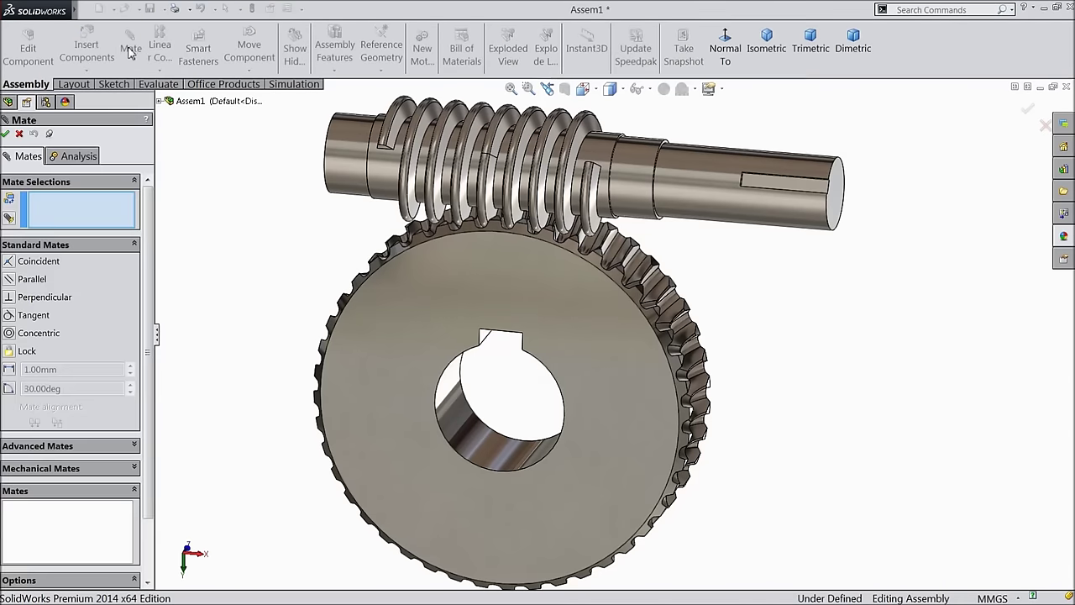
- Add GearMate1 between the gear bore face and worm shaft face at a 30mm : 16.5mm ratio
{"action": "left_click", "coordinate": [36, 468]}
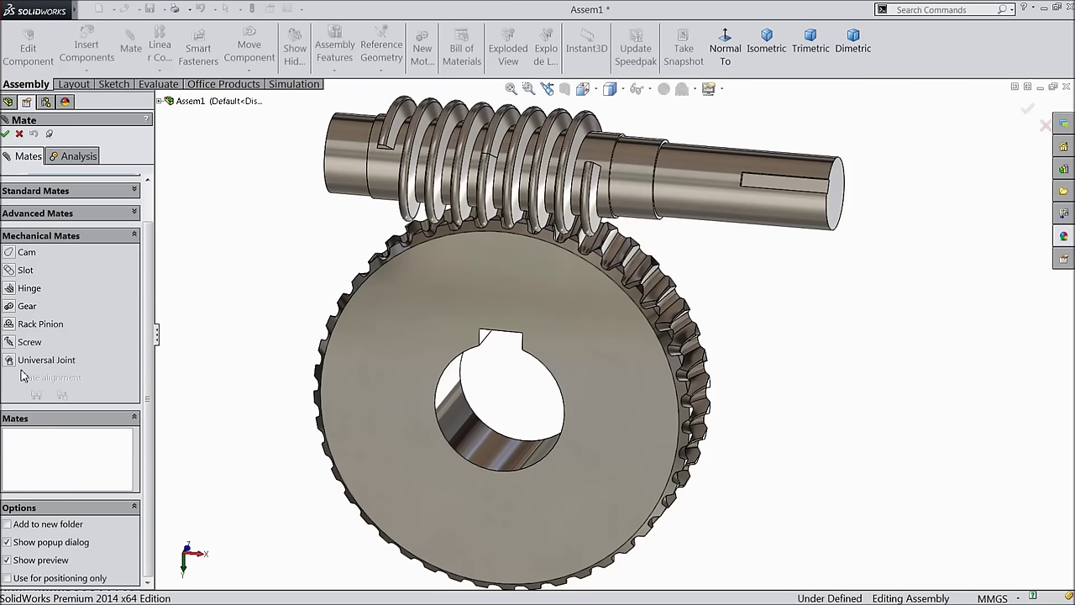
{"action": "left_click", "coordinate": [9, 306]}
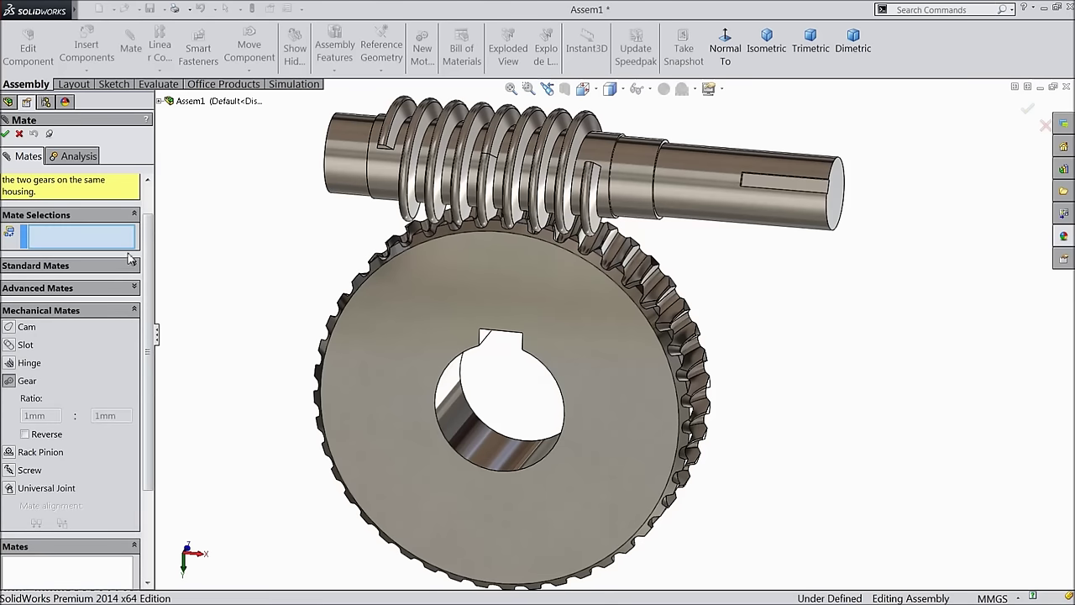
{"action": "scroll", "coordinate": [143, 252], "scroll_direction": "up", "scroll_amount": 1}
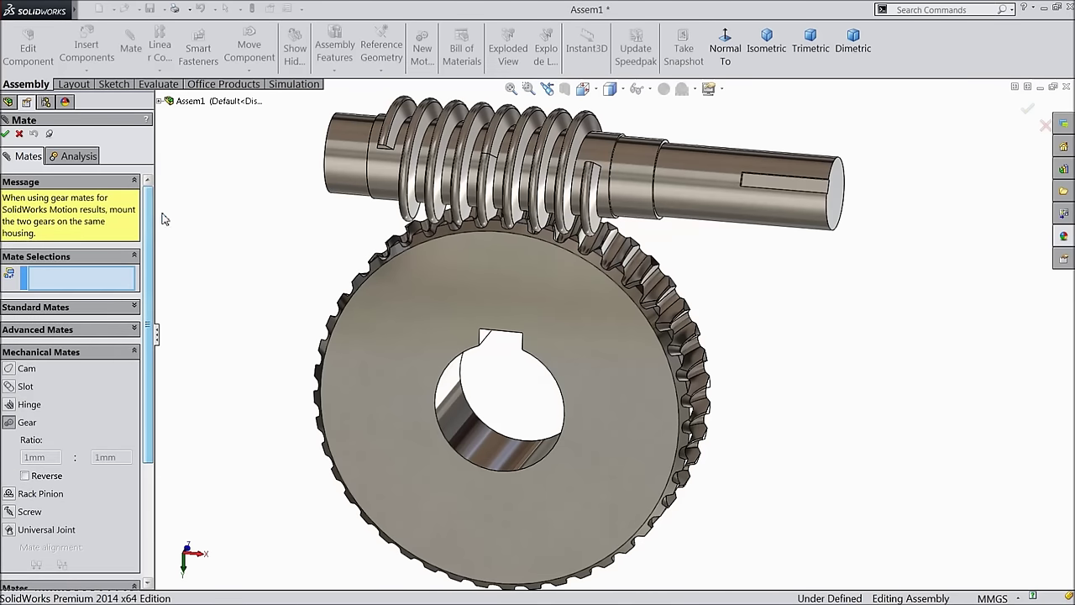
{"action": "left_click", "coordinate": [481, 431]}
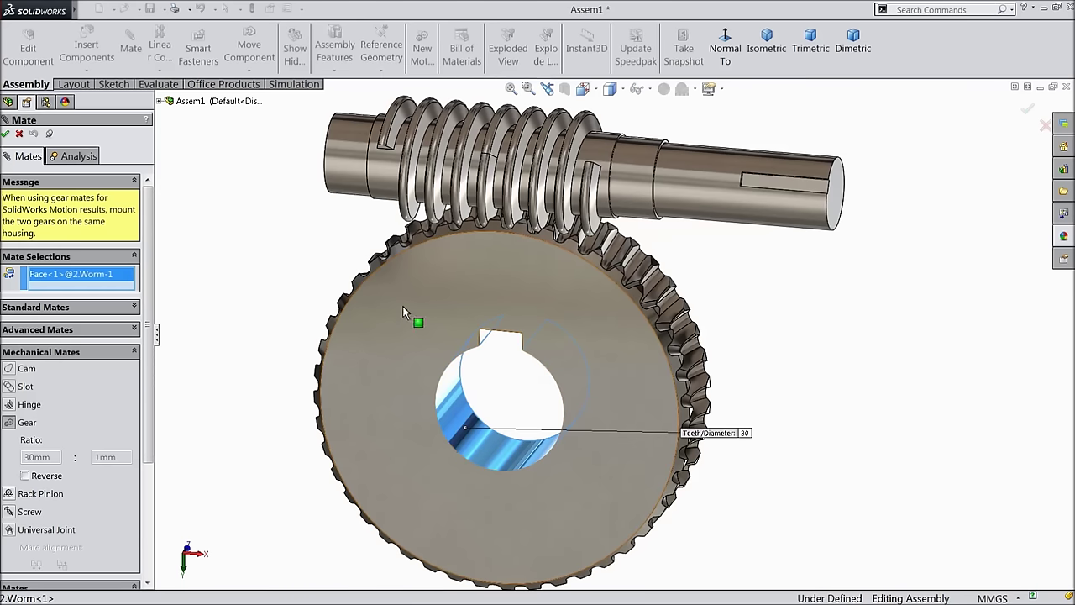
{"action": "left_click", "coordinate": [709, 183]}
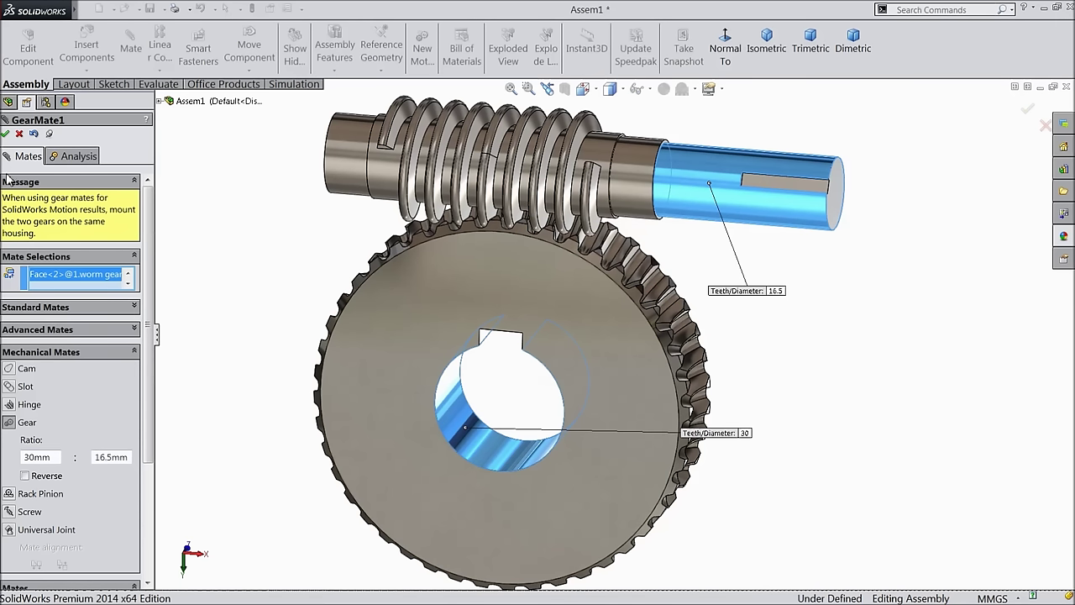
{"action": "left_click", "coordinate": [6, 134]}
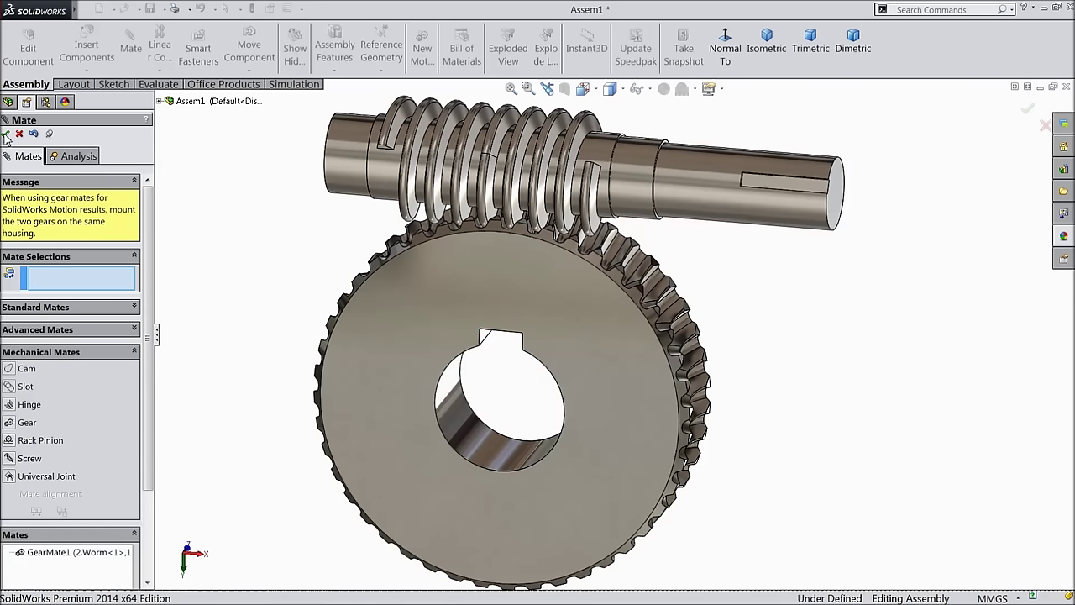
{"action": "left_click", "coordinate": [6, 135]}
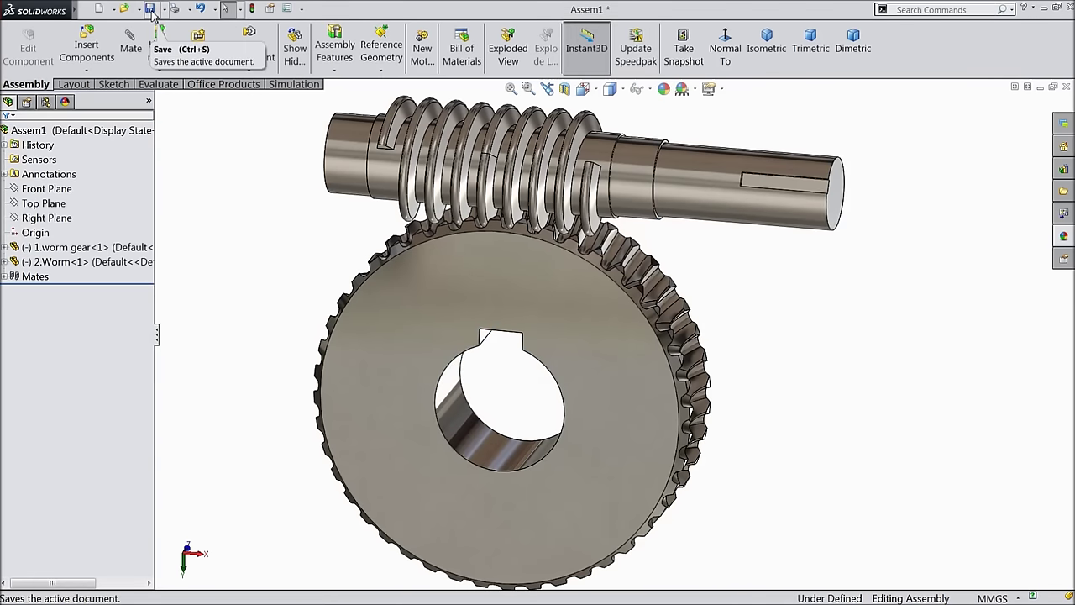
- Save the assembly
{"action": "middle_click_drag", "start_coordinate": [226, 222], "coordinate": [211, 219]}
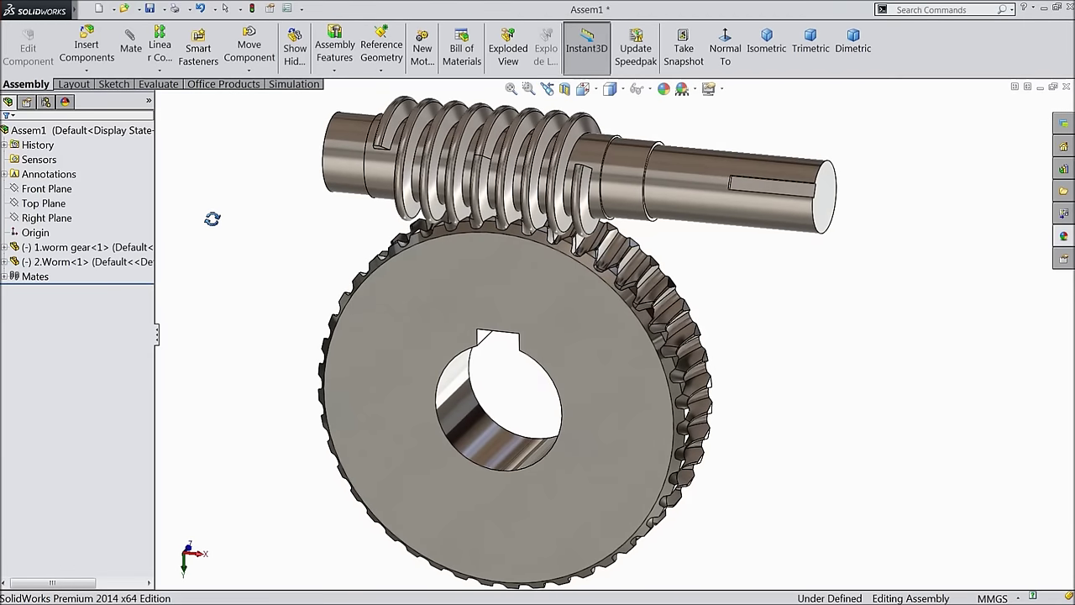
{"action": "left_click", "coordinate": [150, 10]}
{"action": "left_click", "coordinate": [897, 536]}
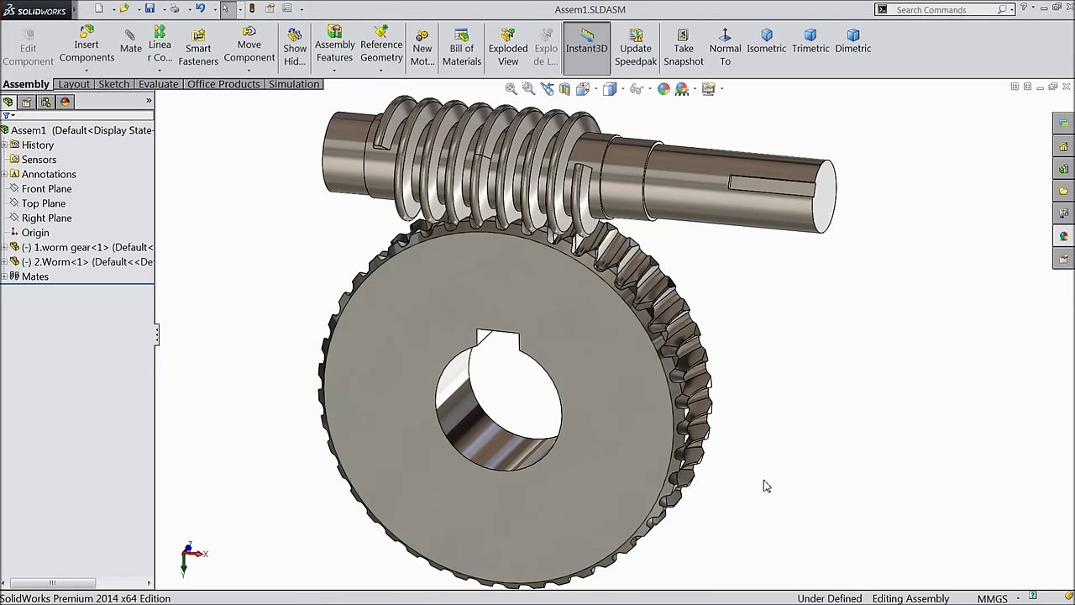
- Spin the gear to test the gear mate, then enable the MotionManager
{"action": "left_click_drag", "start_coordinate": [518, 279], "coordinate": [395, 368]}
{"action": "left_click", "coordinate": [294, 289]}
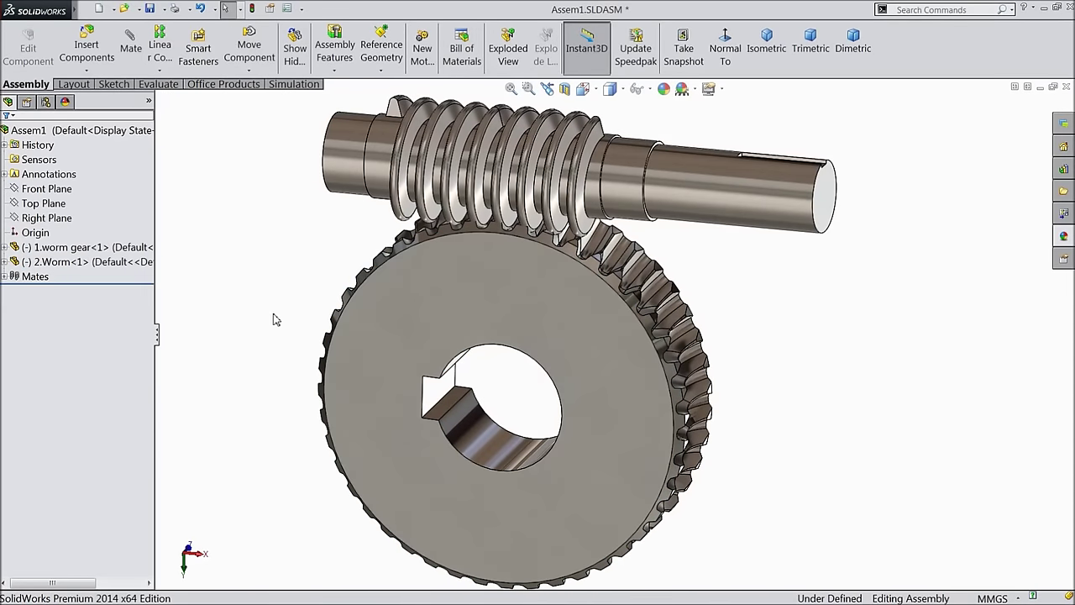
{"action": "right_click", "coordinate": [927, 50]}
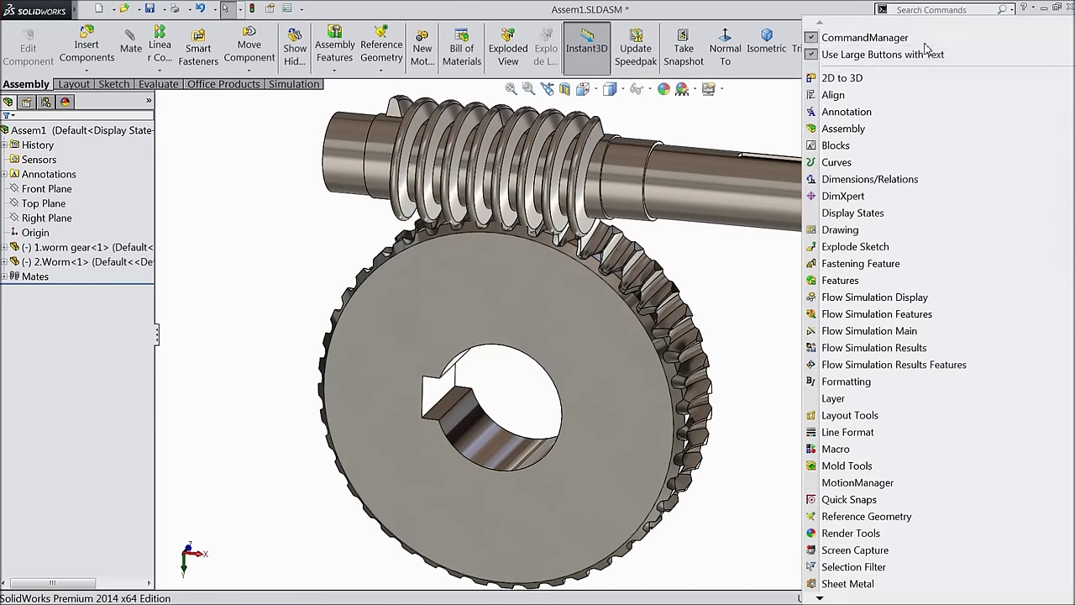
{"action": "left_click", "coordinate": [842, 483]}
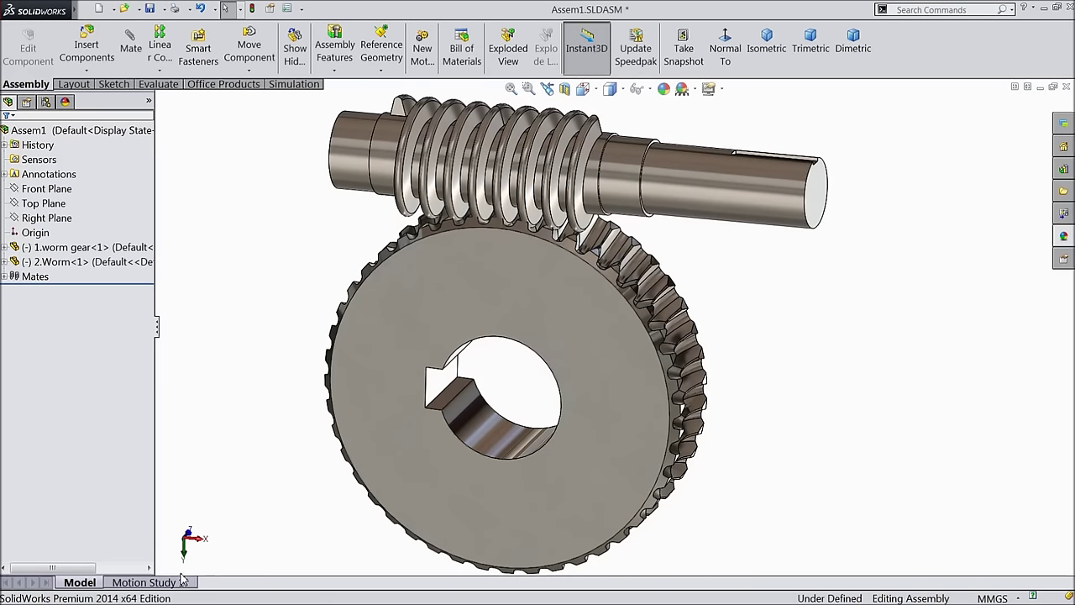
- Open Motion Study 1 as an Animation study and set it to 25 frames per second
{"action": "left_click", "coordinate": [145, 582]}
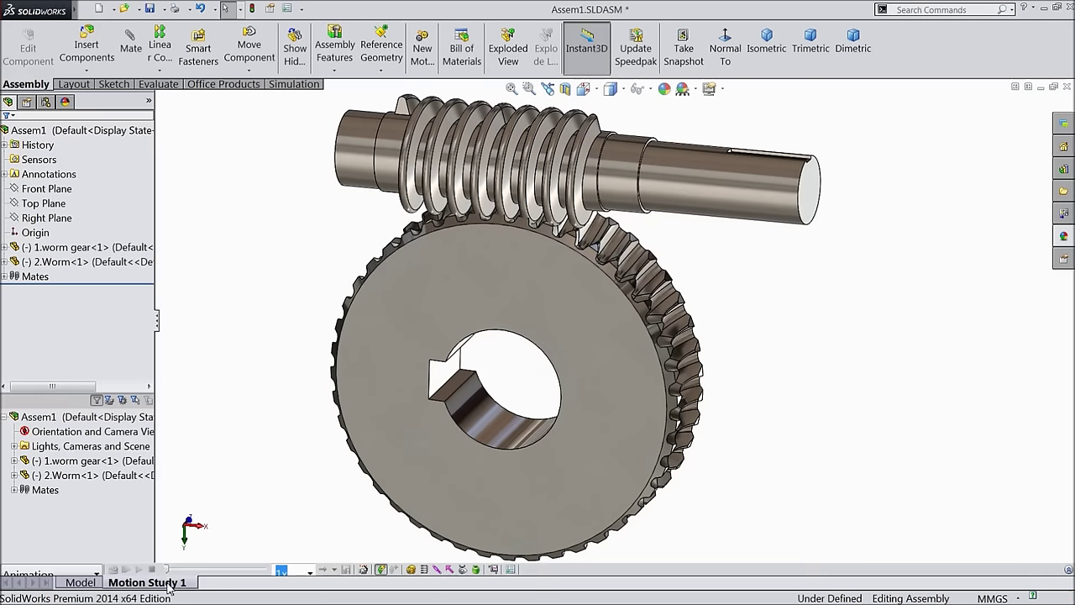
{"action": "left_click", "coordinate": [1069, 571]}
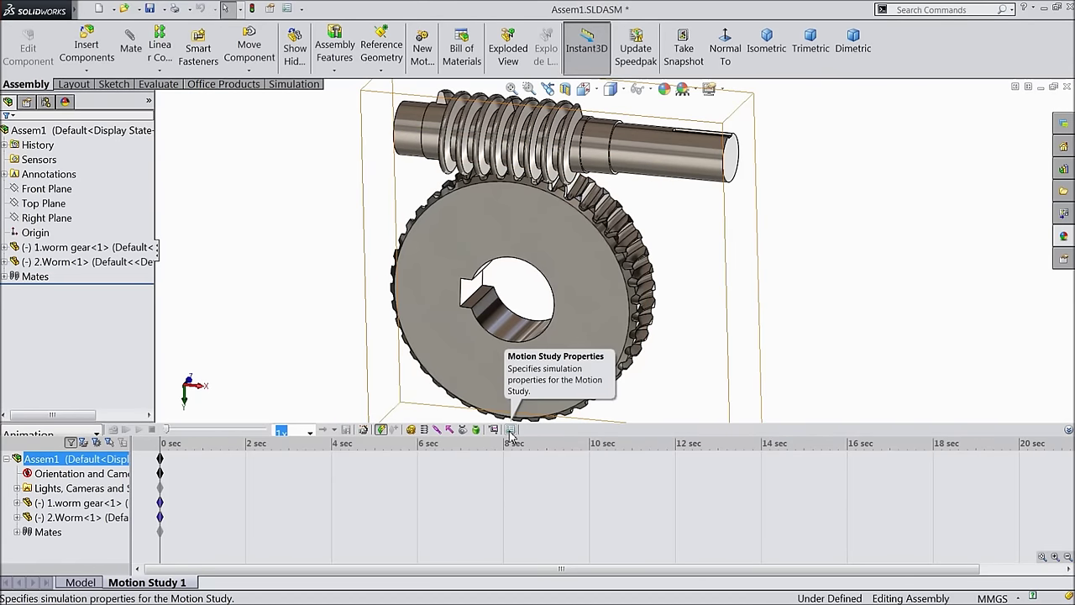
{"action": "left_click", "coordinate": [98, 433]}
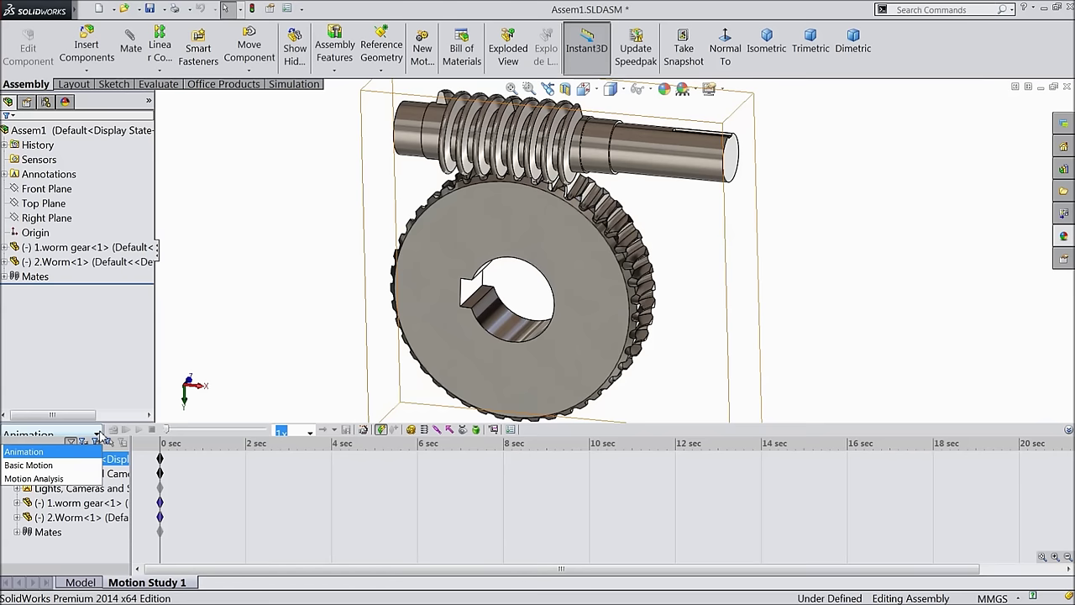
{"action": "left_click", "coordinate": [99, 435]}
{"action": "left_click", "coordinate": [510, 430]}
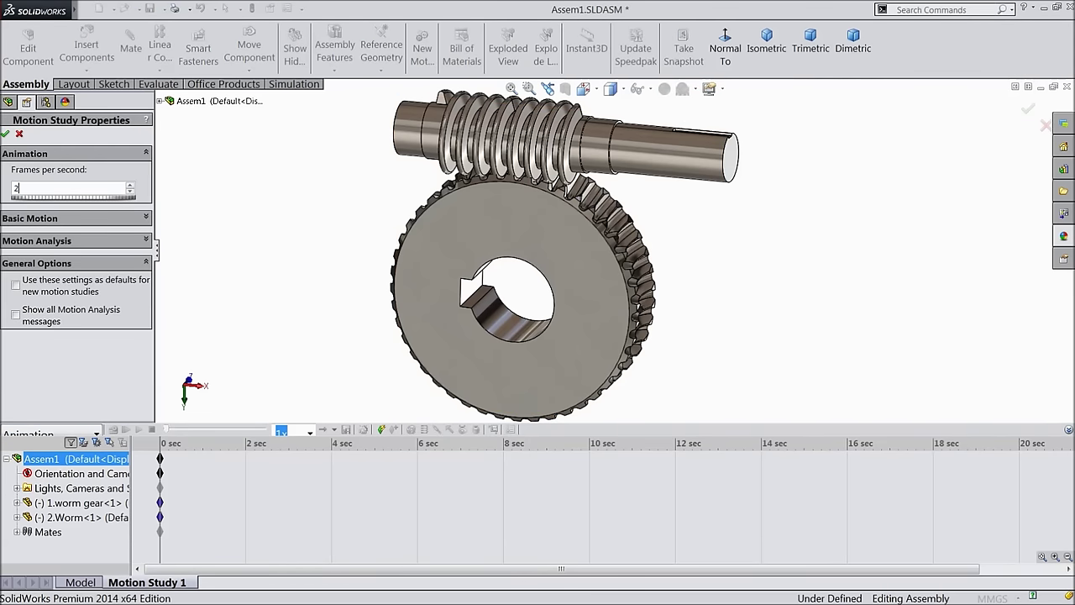
{"action": "key", "text": "Tab"}
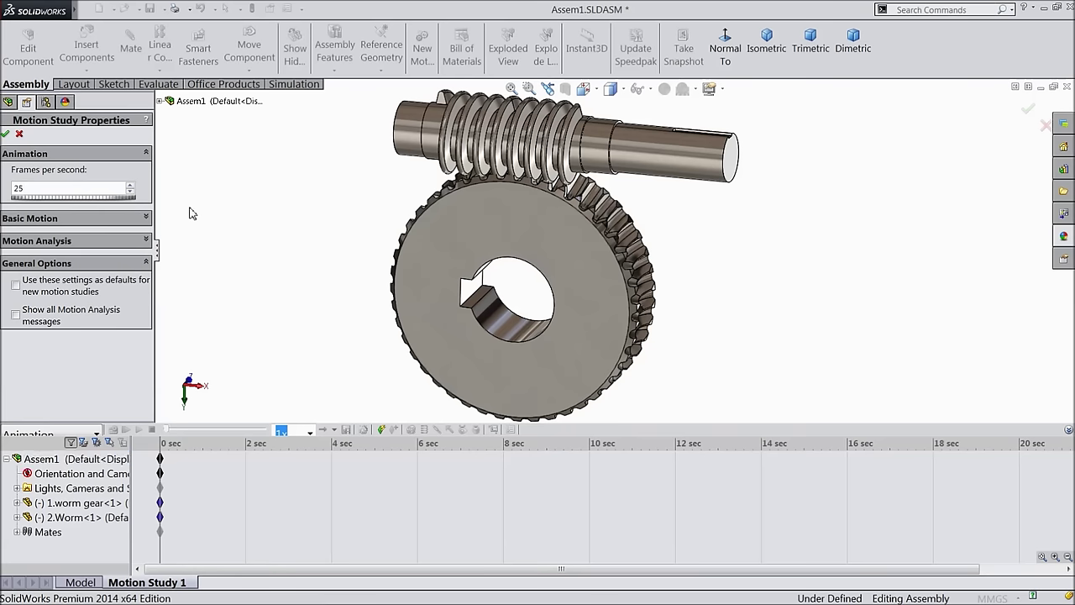
{"action": "left_click", "coordinate": [6, 135]}
- Stretch the Assem1 key on the timeline to a 12-second duration
{"action": "left_click", "coordinate": [152, 458]}
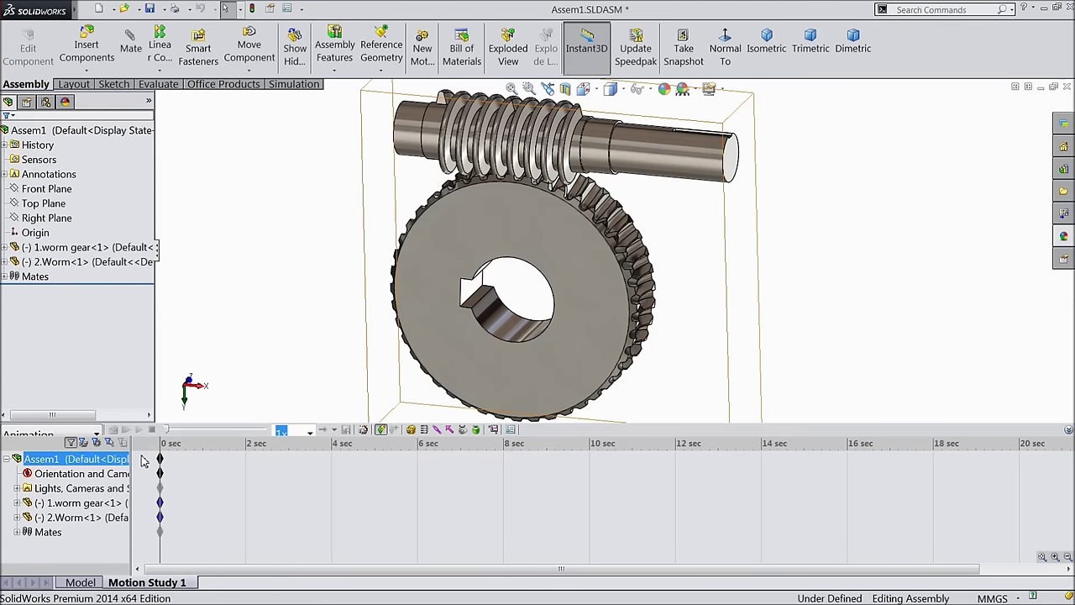
{"action": "left_click_drag", "start_coordinate": [161, 458], "coordinate": [191, 461]}
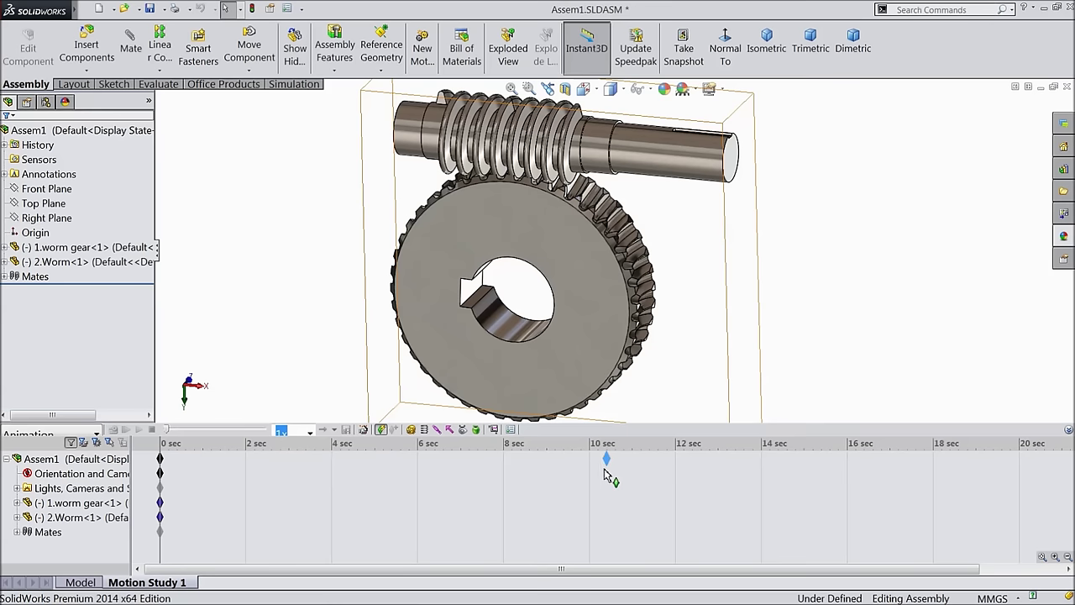
{"action": "left_click_drag", "start_coordinate": [682, 477], "coordinate": [677, 470]}
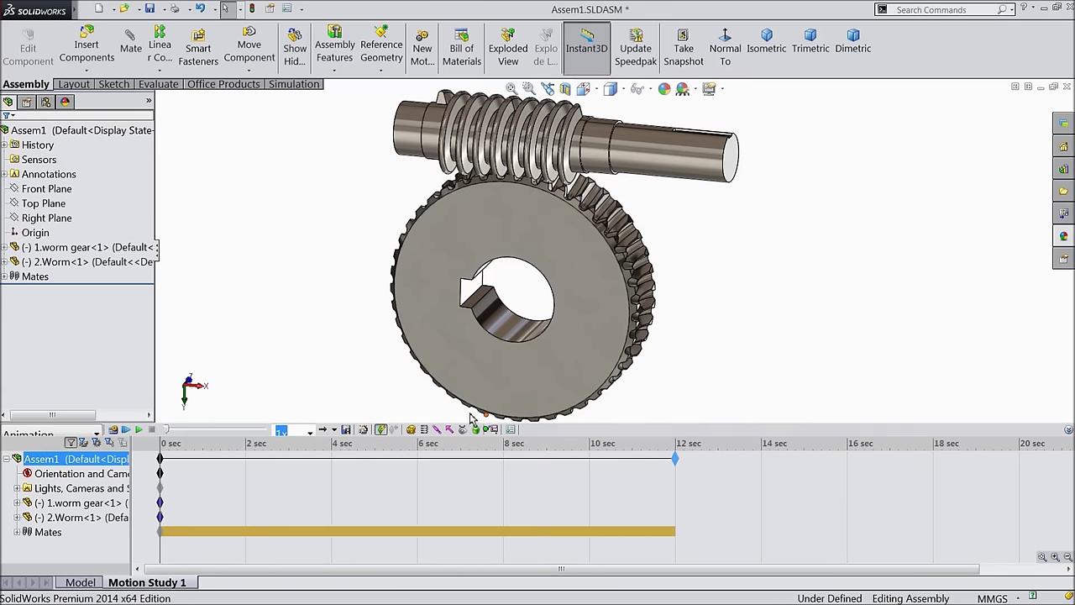
- Add a 110 RPM constant-speed rotary motor on the worm's bore face and calculate the study
{"action": "left_click", "coordinate": [412, 430]}
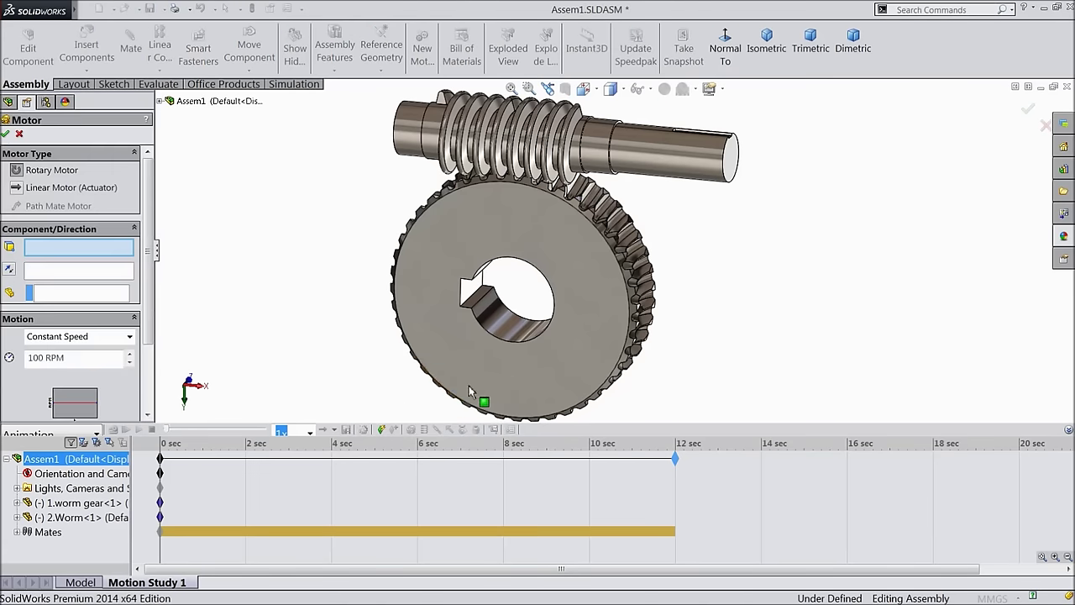
{"action": "left_click", "coordinate": [501, 320]}
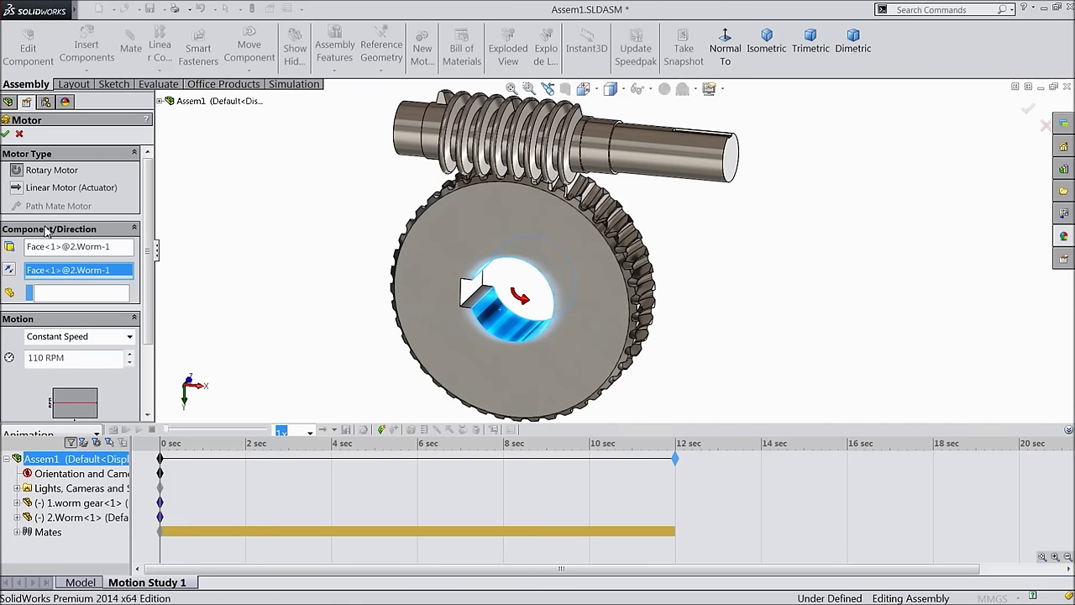
{"action": "left_click", "coordinate": [6, 135]}
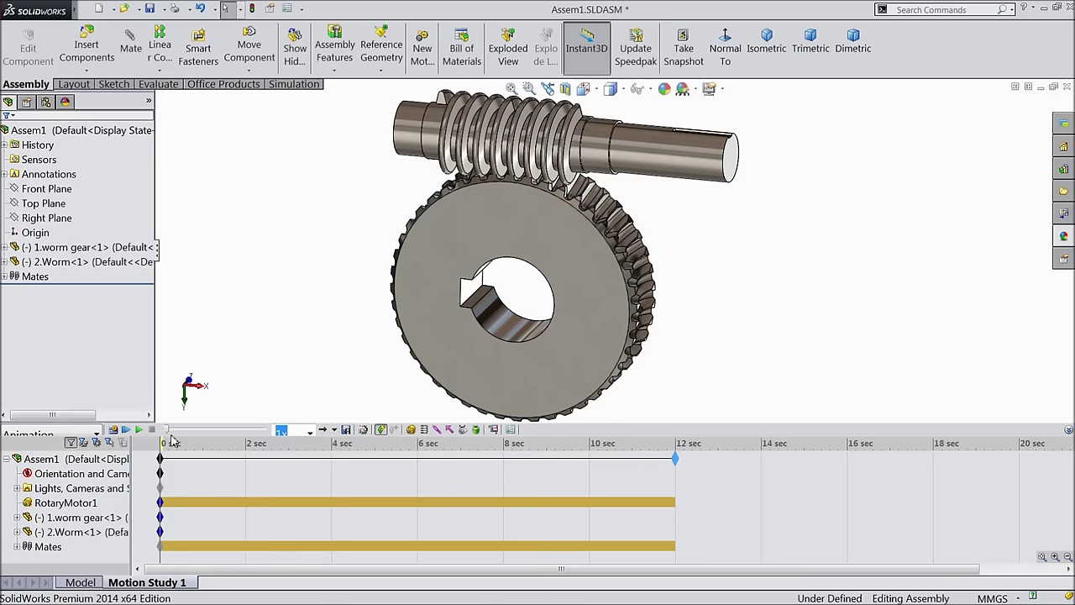
{"action": "left_click", "coordinate": [112, 431]}
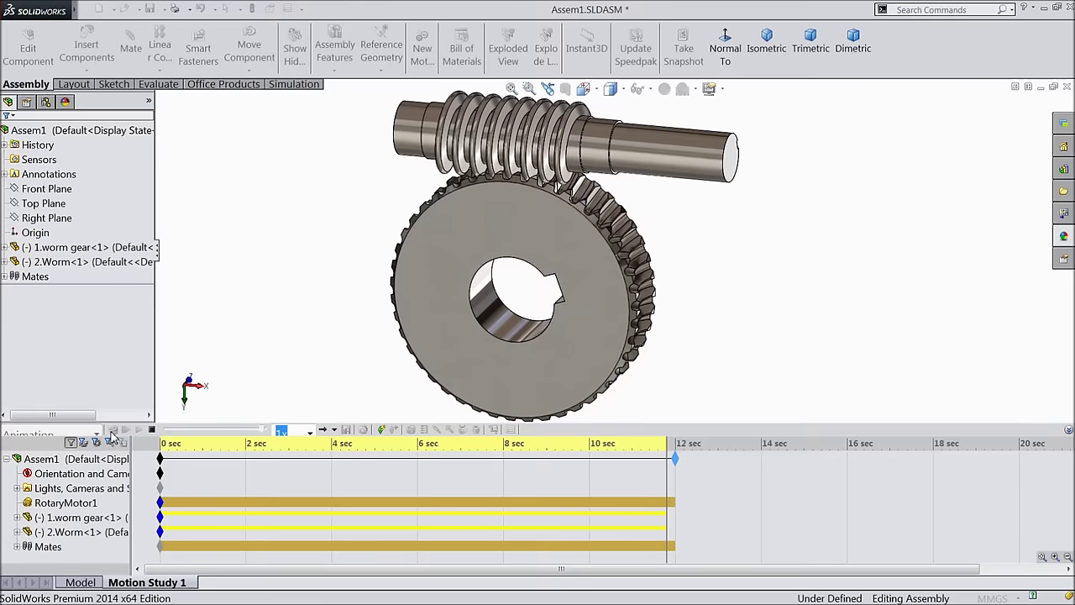
- Rewind to 0 sec, change RotaryMotor1 to 100 RPM, and recalculate the study
{"action": "left_click_drag", "start_coordinate": [676, 444], "coordinate": [154, 448]}
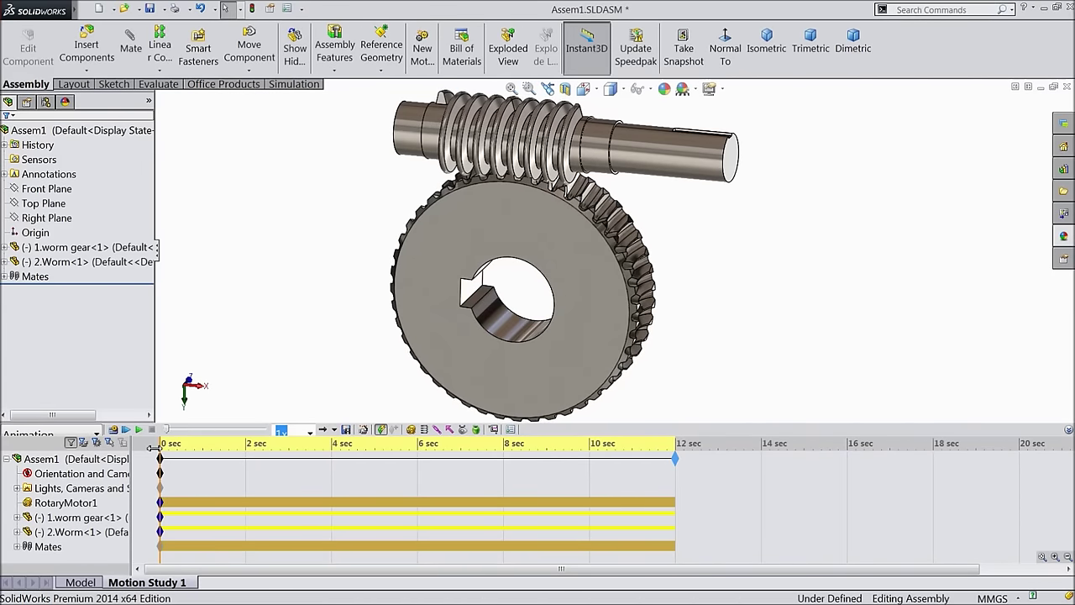
{"action": "right_click", "coordinate": [29, 503]}
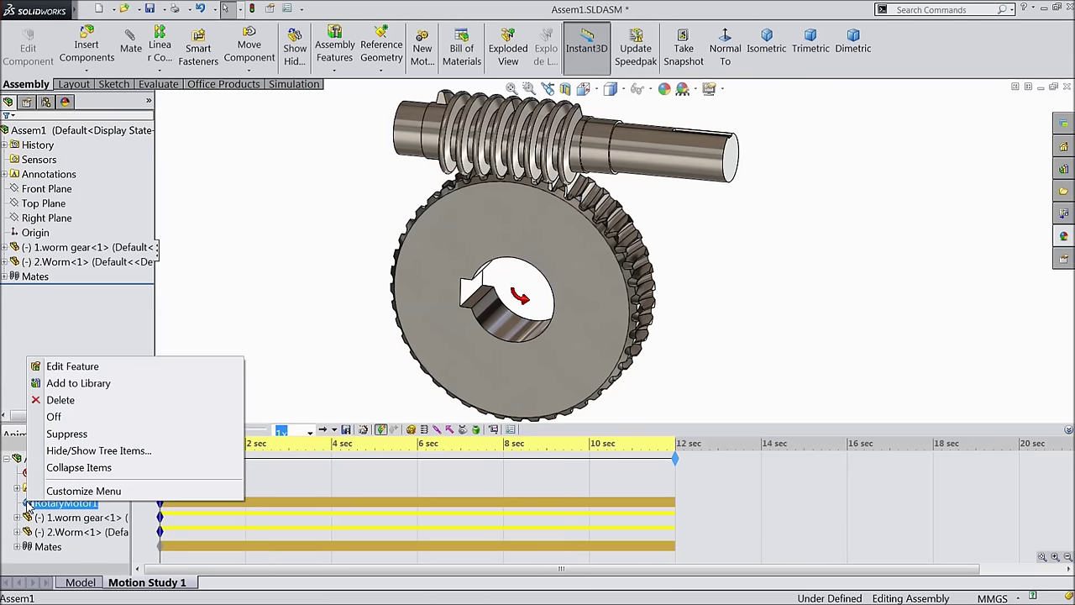
{"action": "left_click", "coordinate": [50, 367]}
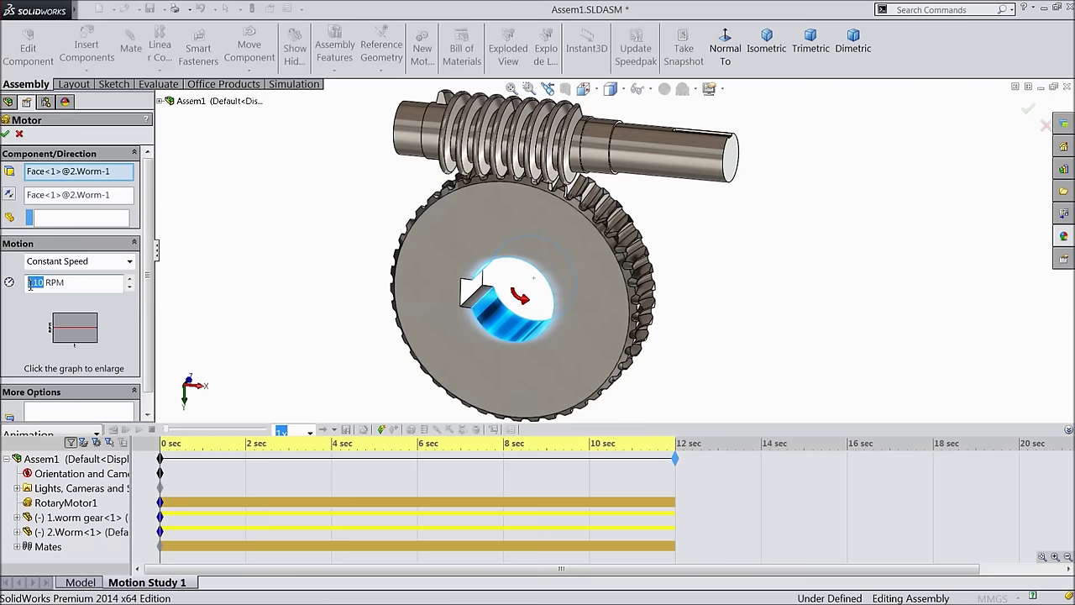
{"action": "left_click", "coordinate": [7, 135]}
{"action": "left_click", "coordinate": [112, 430]}
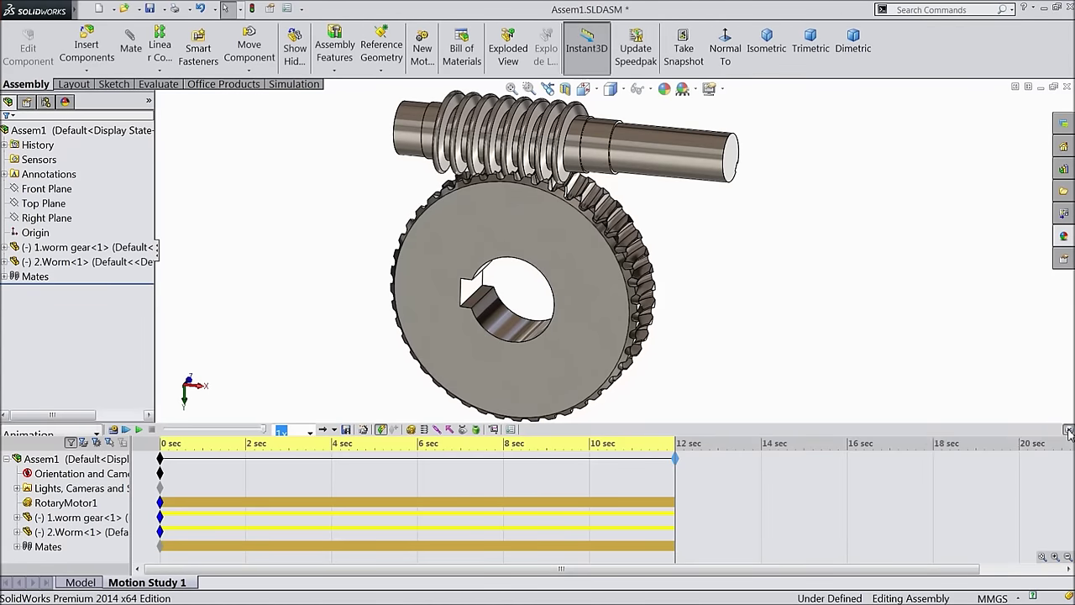
- Collapse the timeline, play the animation, and start saving it as an AVI file
{"action": "left_click", "coordinate": [1069, 431]}
{"action": "left_click", "coordinate": [140, 570]}
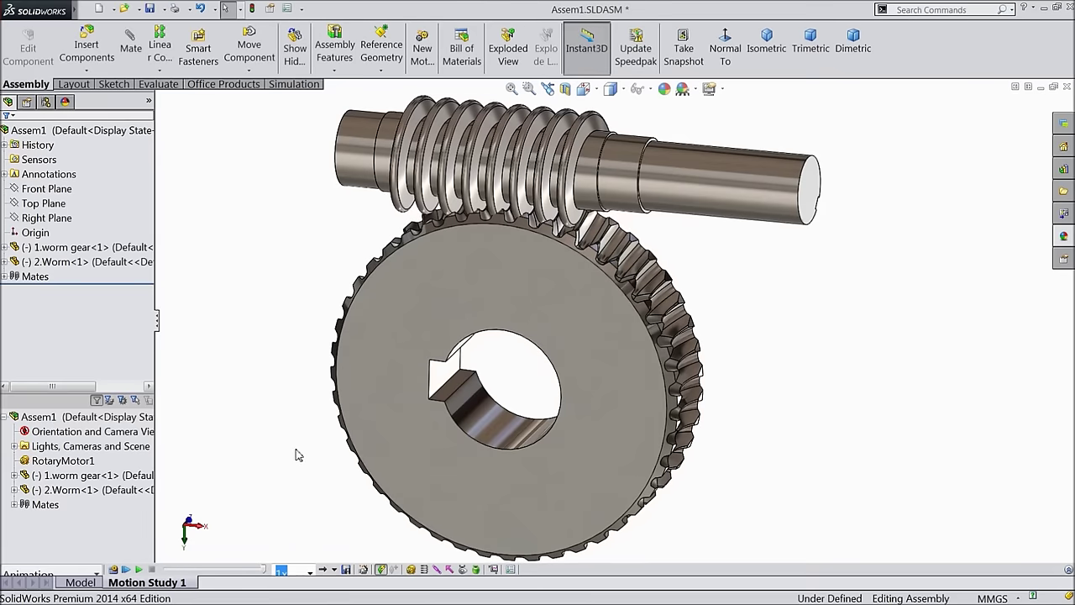
{"action": "left_click", "coordinate": [346, 569]}
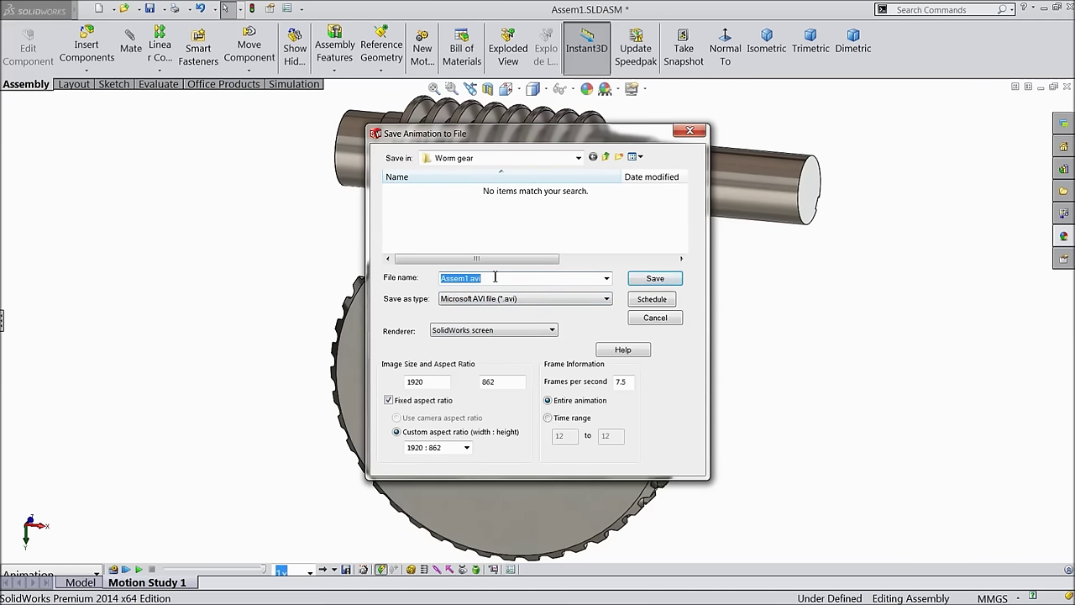
- Save Assem1.avi as AVI at 1920×1080, 16:9, 25 fps, using Microsoft Video 1 at quality 85
{"action": "left_click", "coordinate": [564, 300]}
{"action": "left_click", "coordinate": [562, 308]}
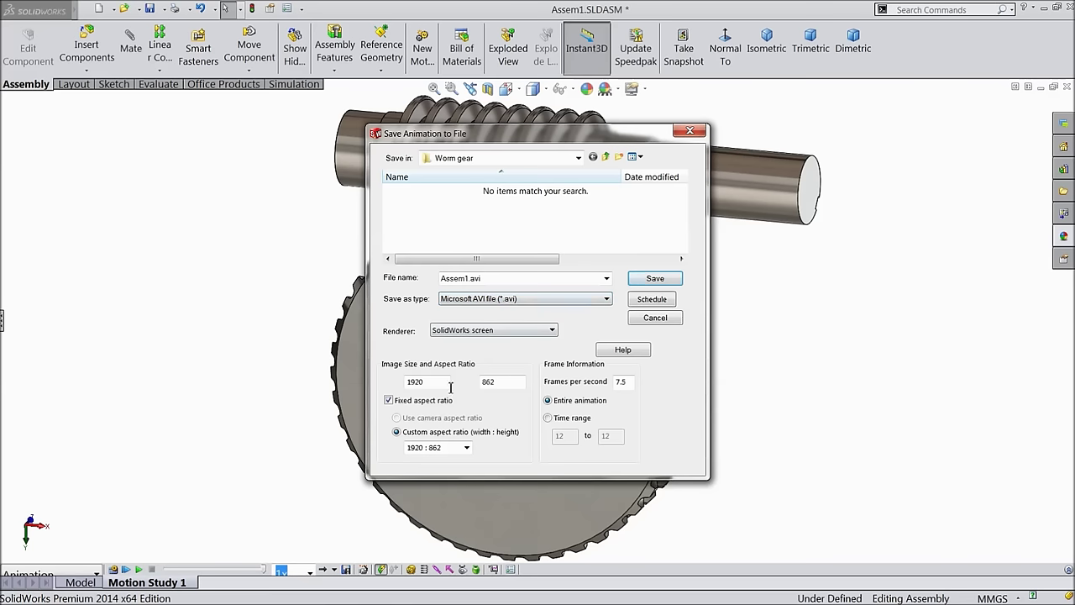
{"action": "left_click", "coordinate": [465, 448]}
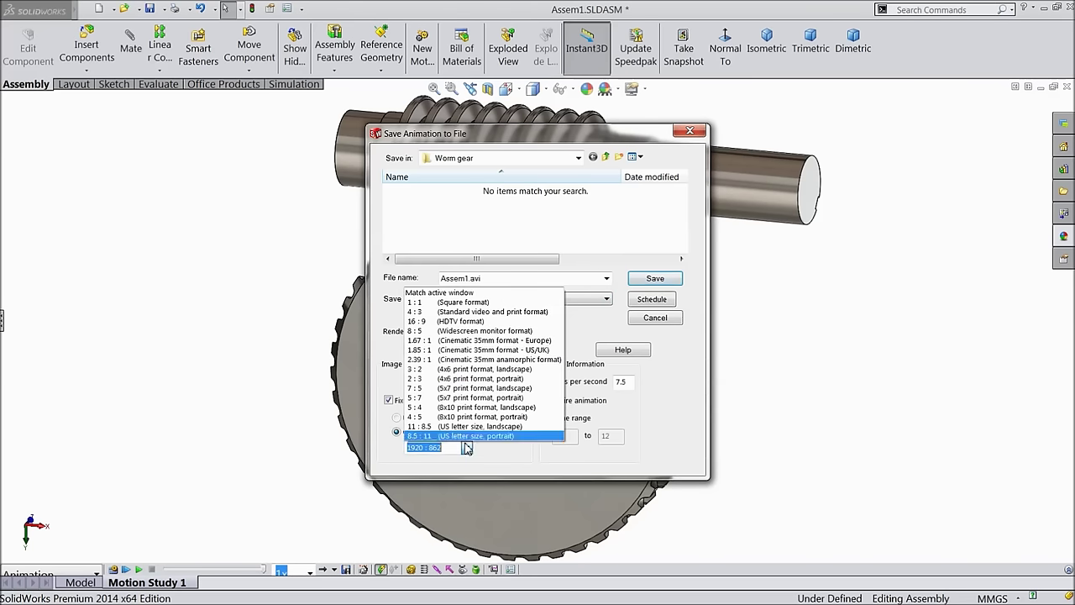
{"action": "left_click", "coordinate": [441, 327]}
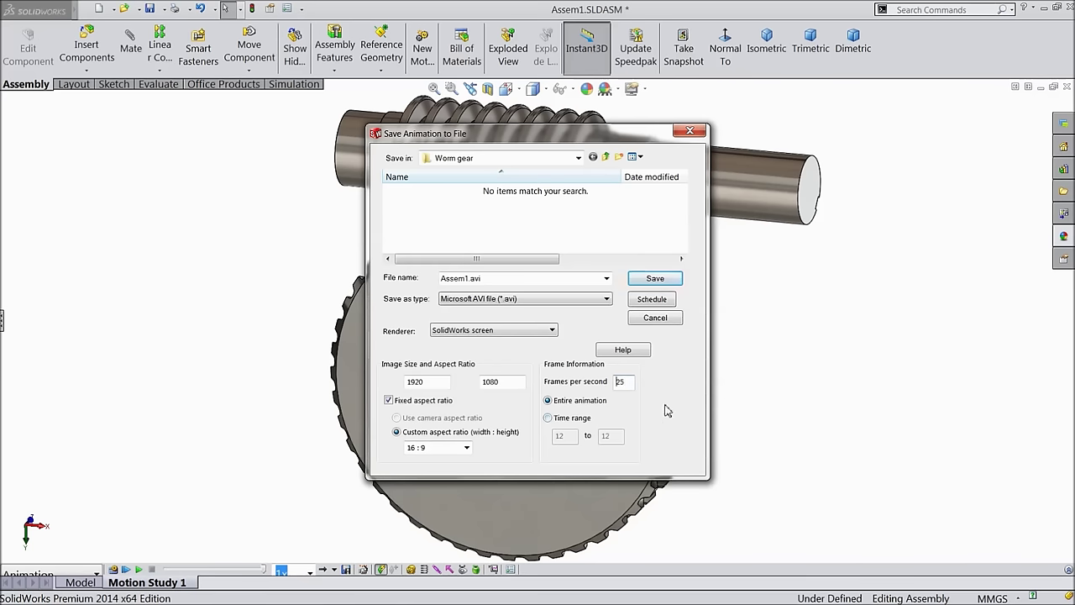
{"action": "left_click", "coordinate": [655, 281]}
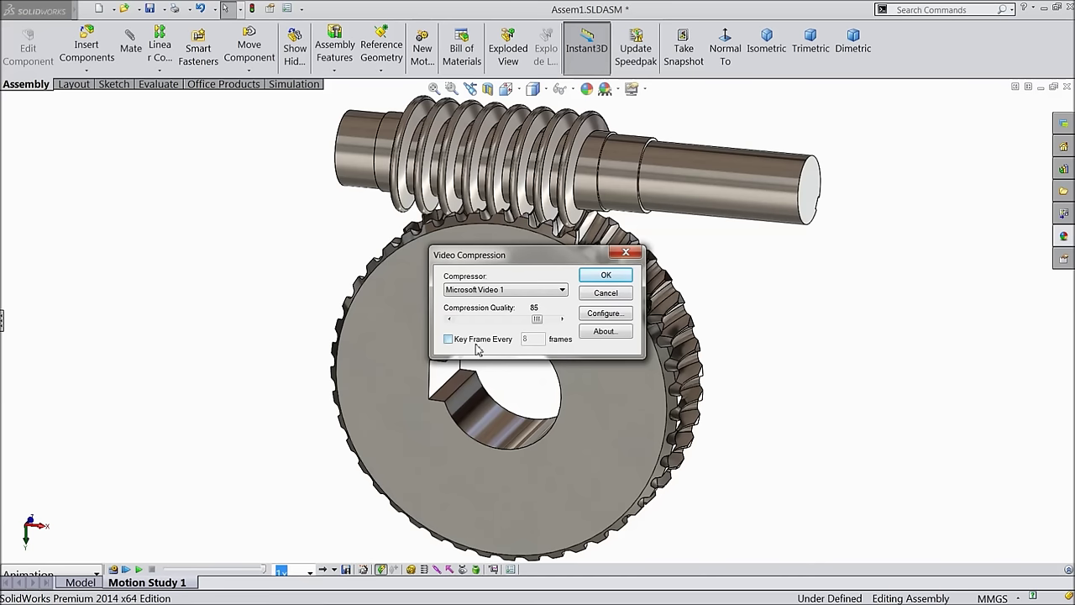
{"action": "left_click", "coordinate": [617, 280]}
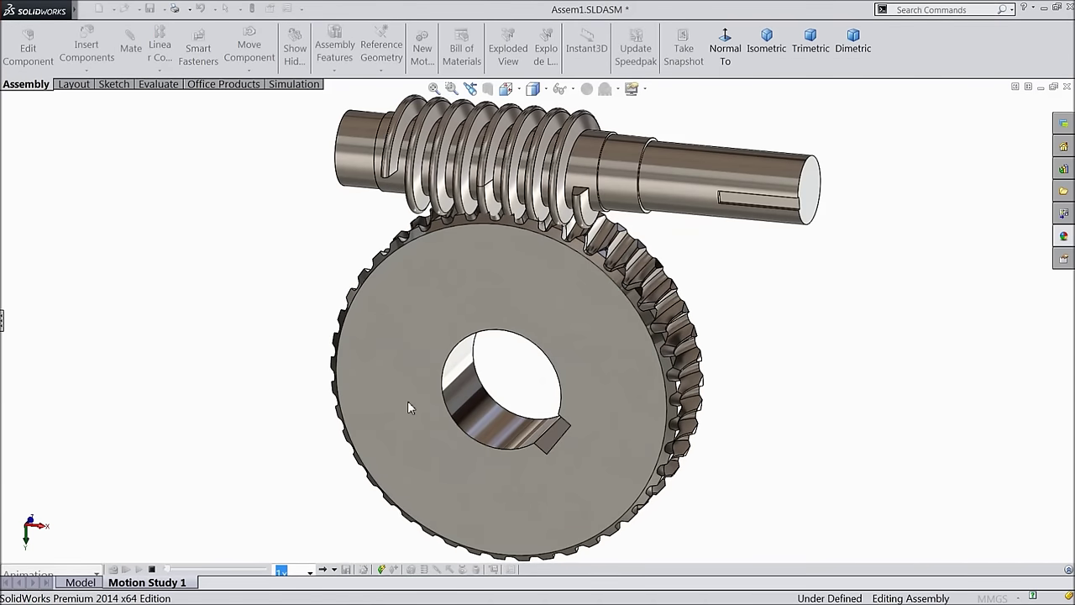